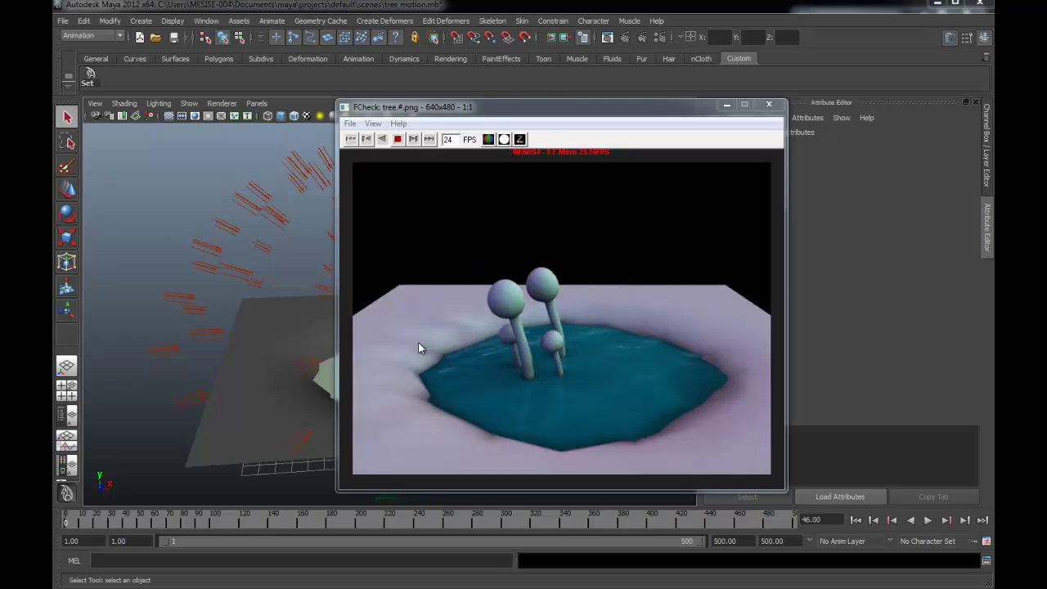
# Close the FCheck preview, play and stop the animation, then start a new scene without saving tree motion.mb.
pyautogui.moveTo(563, 99); pyautogui.dragTo(540, 112)
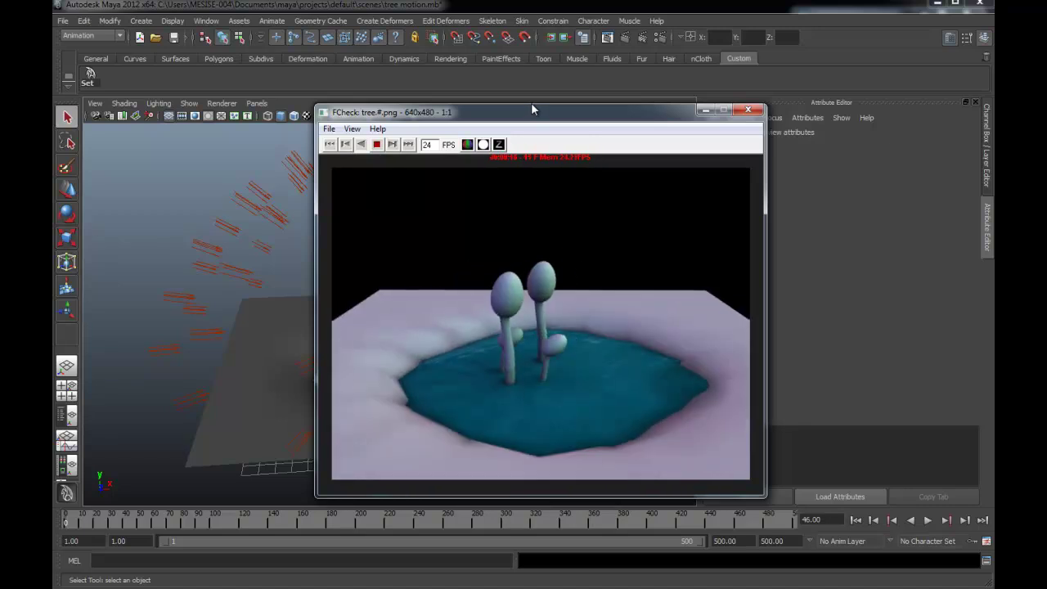
pyautogui.click(748, 110)
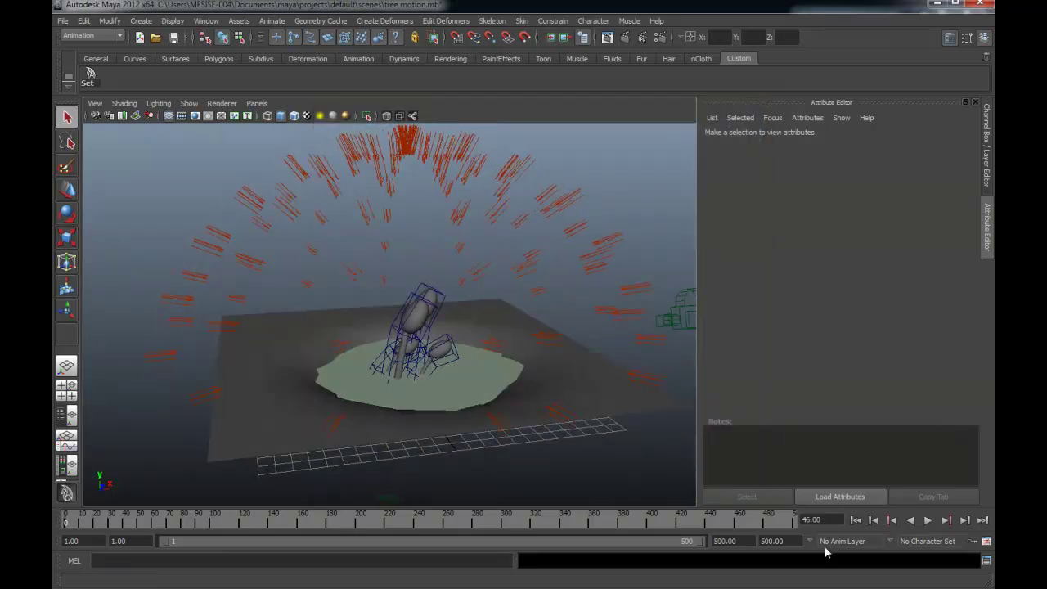
pyautogui.click(921, 525)
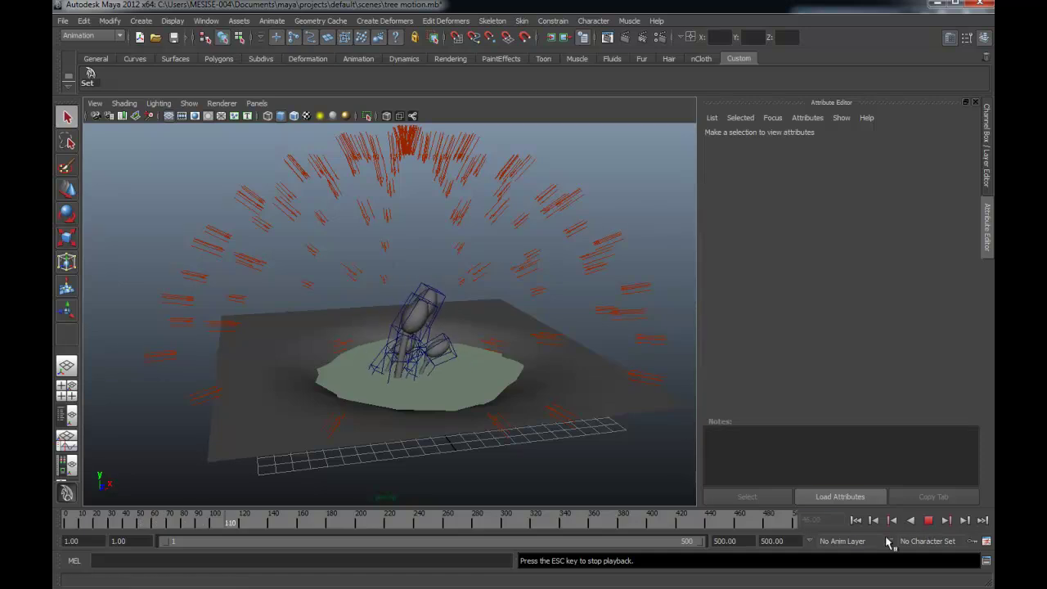
pyautogui.click(929, 522)
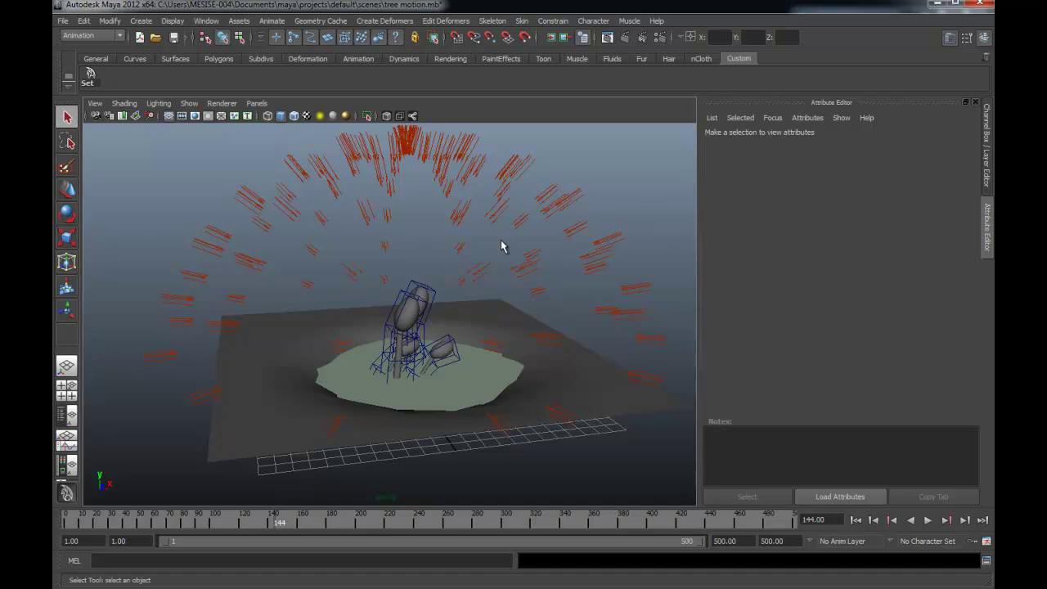
pyautogui.hotkey('ctrl', 'n')
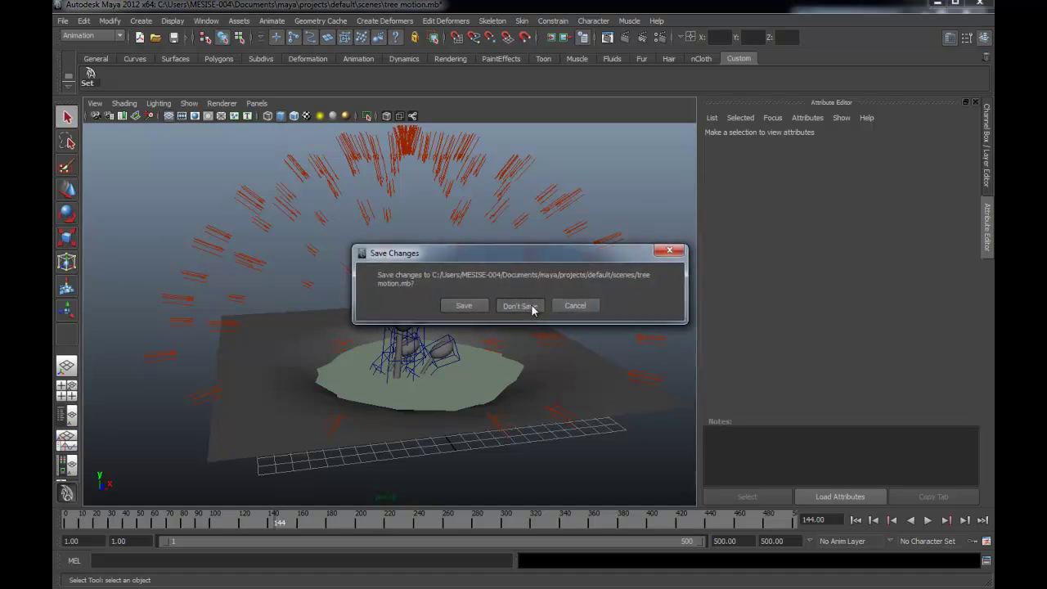
pyautogui.click(520, 306)
# Create a polygon plane on the grid and scale it up uniformly.
pyautogui.keyDown('alt'); pyautogui.moveTo(381, 240); pyautogui.dragTo(426, 252); pyautogui.keyUp('alt')
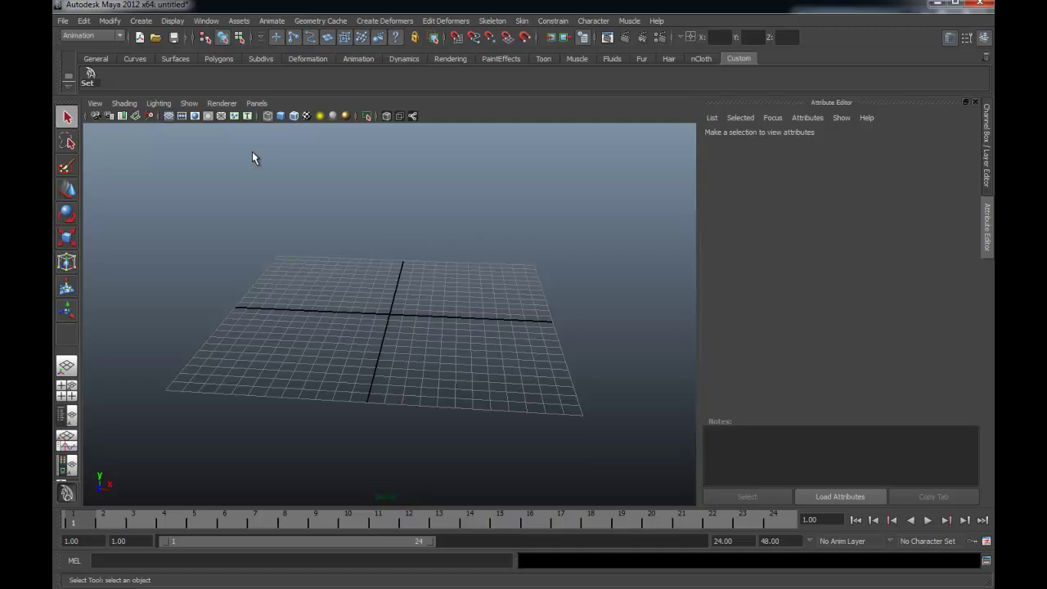
pyautogui.keyDown('alt'); pyautogui.moveTo(253, 158); pyautogui.dragTo(237, 157); pyautogui.keyUp('alt')
pyautogui.click(218, 60)
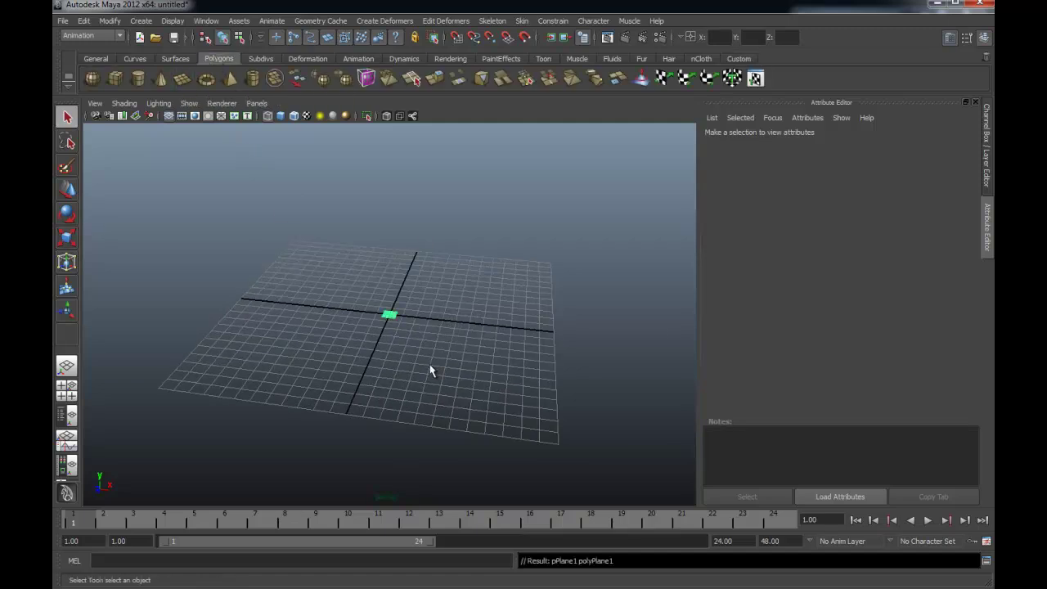
pyautogui.moveTo(431, 371); pyautogui.dragTo(427, 374)
pyautogui.press('r')
pyautogui.moveTo(388, 314)
pyautogui.mouseDown()
pyautogui.moveTo(467, 281)
pyautogui.moveTo(192, 258)
pyautogui.mouseUp()
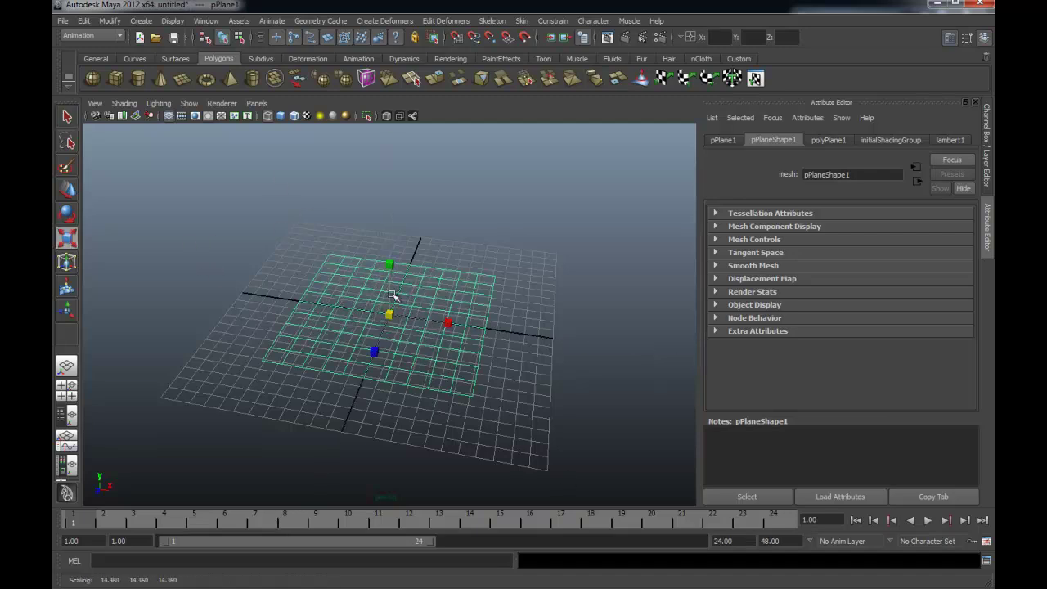
# Turn off interactive primitive creation and enlarge the plane to 24.519 with solid shading.
pyautogui.scroll(-1, 434, 364)
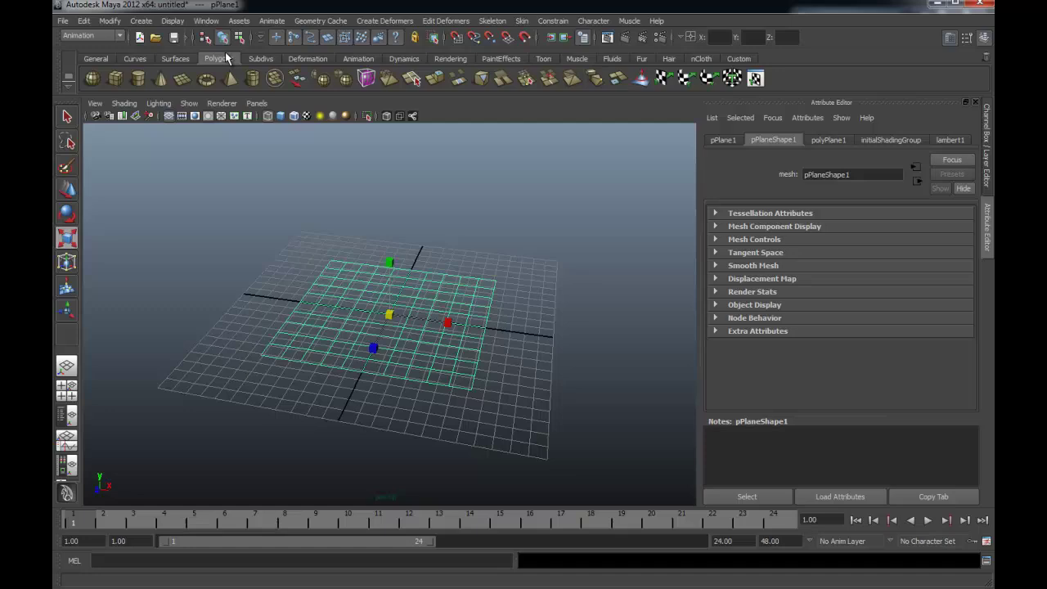
pyautogui.click(144, 21)
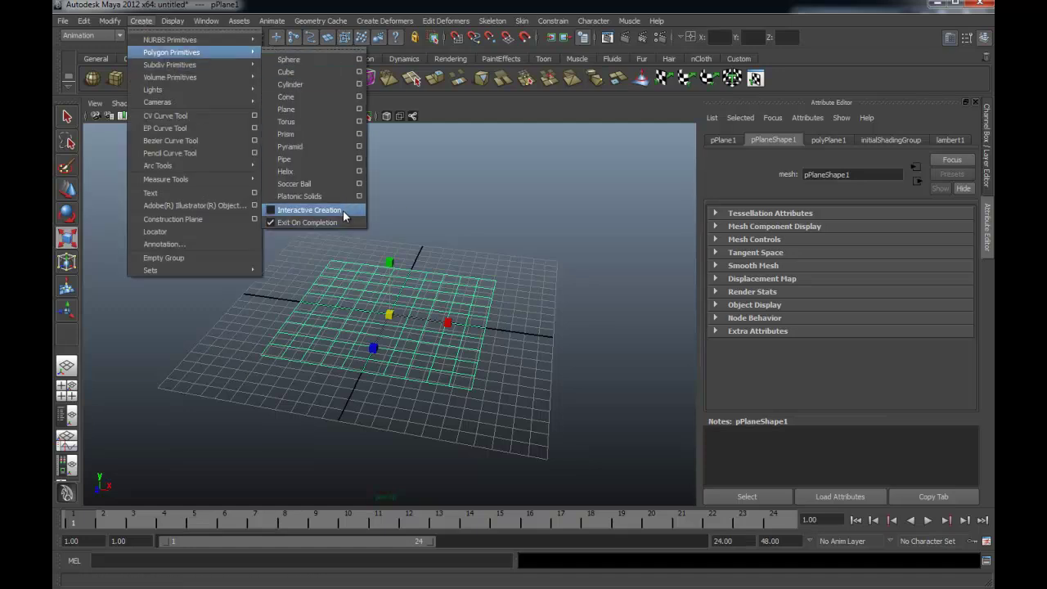
pyautogui.click(495, 220)
pyautogui.click(479, 350)
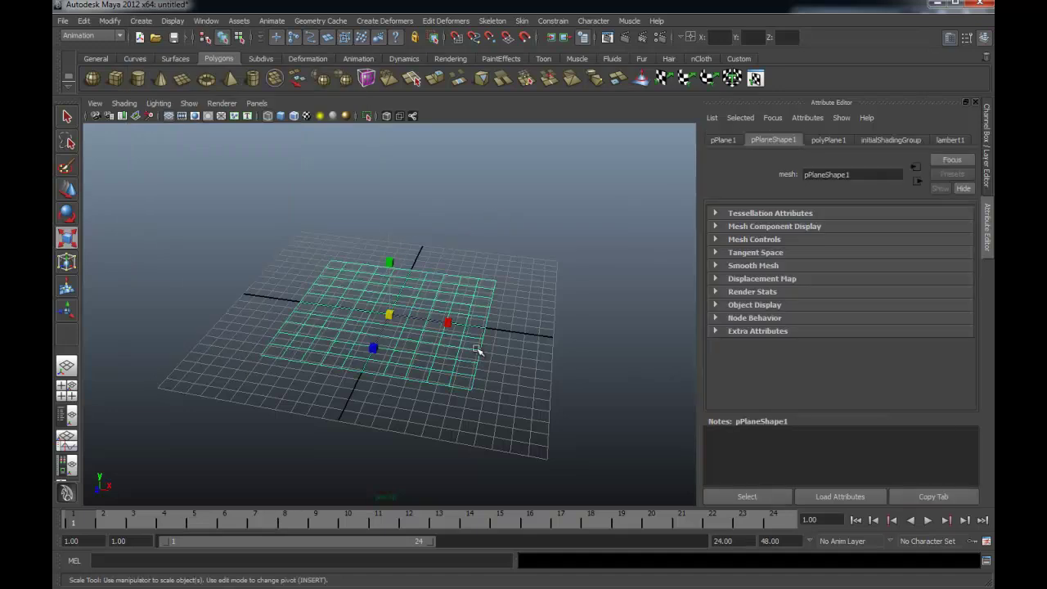
pyautogui.moveTo(393, 317)
pyautogui.mouseDown()
pyautogui.moveTo(507, 275)
pyautogui.moveTo(487, 282)
pyautogui.mouseUp()
pyautogui.press('5')
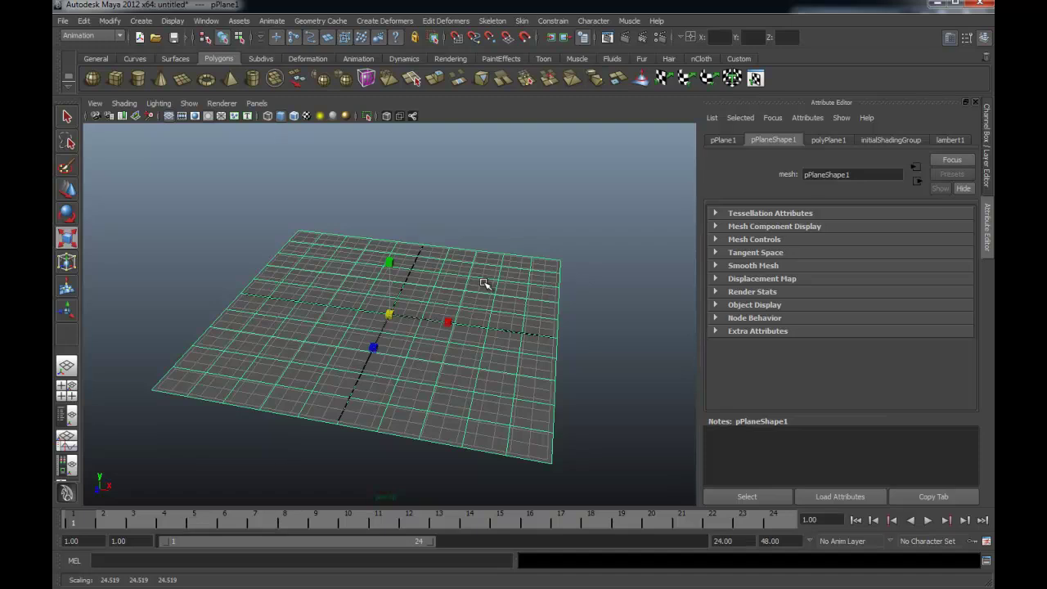
pyautogui.click(447, 210)
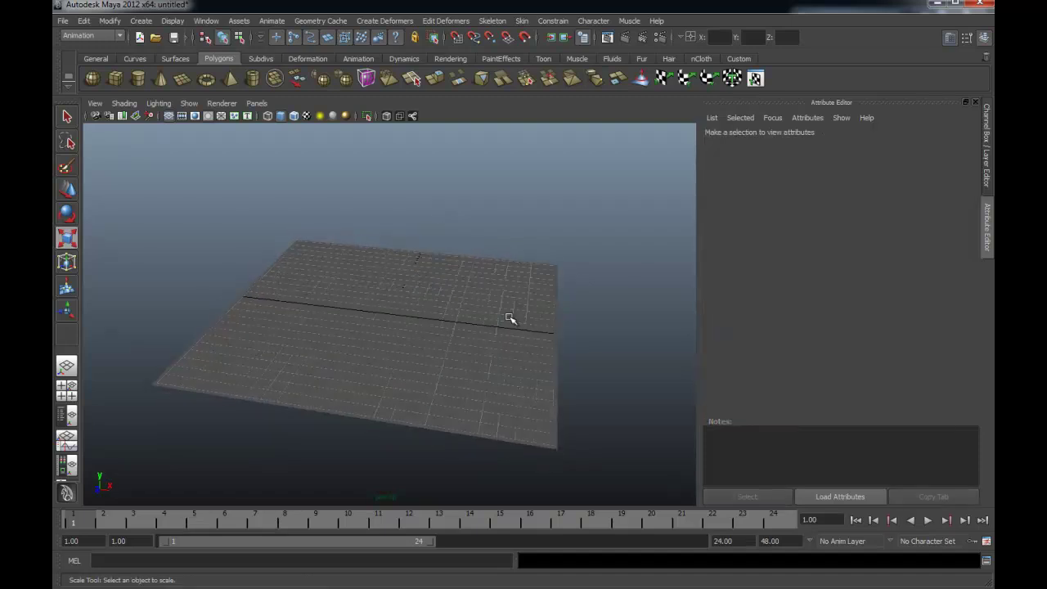
# Add the ground plane to layer1 and set that layer to reference.
pyautogui.hotkey('ctrl', 'a')
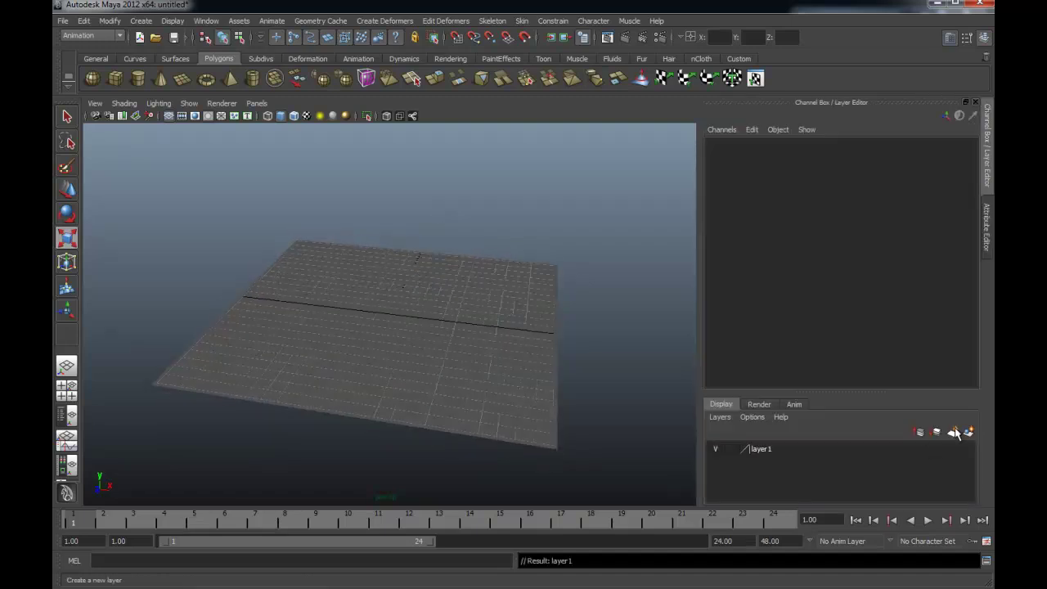
pyautogui.click(488, 372)
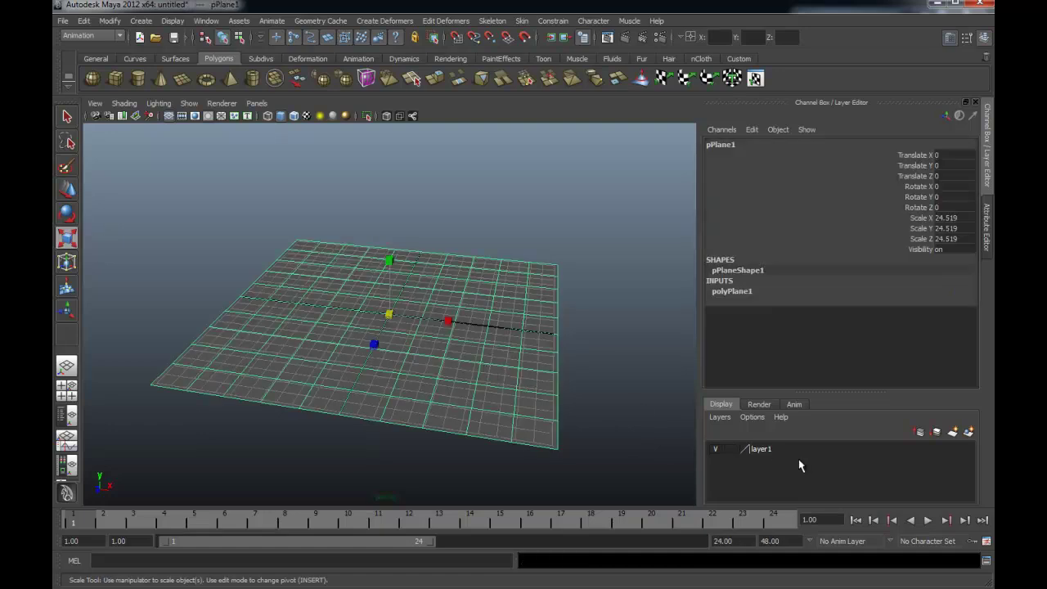
pyautogui.click(776, 450)
pyautogui.rightClick(774, 450)
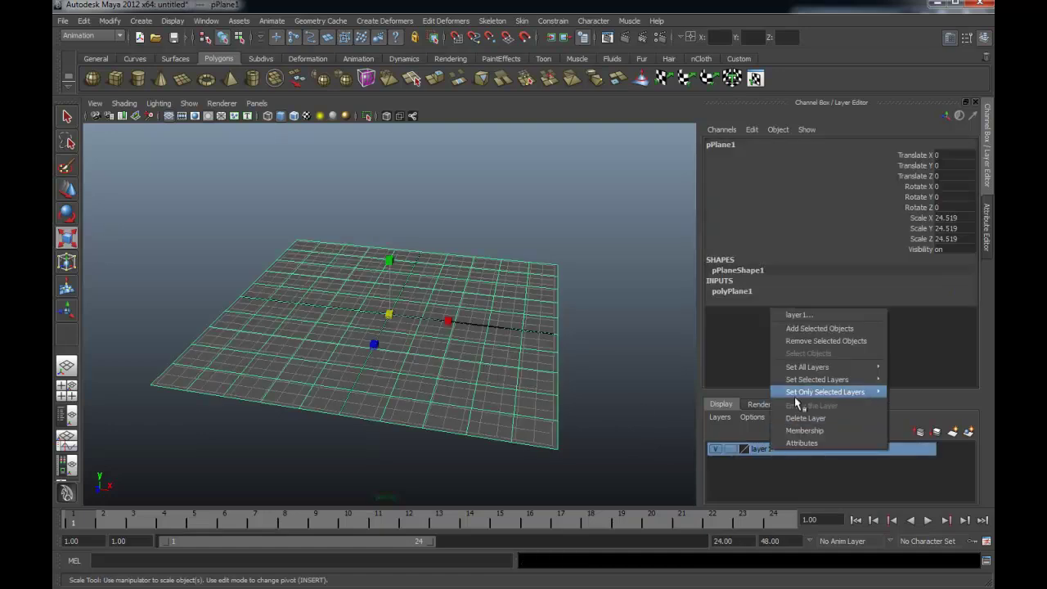
pyautogui.click(809, 330)
pyautogui.keyDown('alt'); pyautogui.moveTo(442, 296); pyautogui.dragTo(579, 320); pyautogui.keyUp('alt')
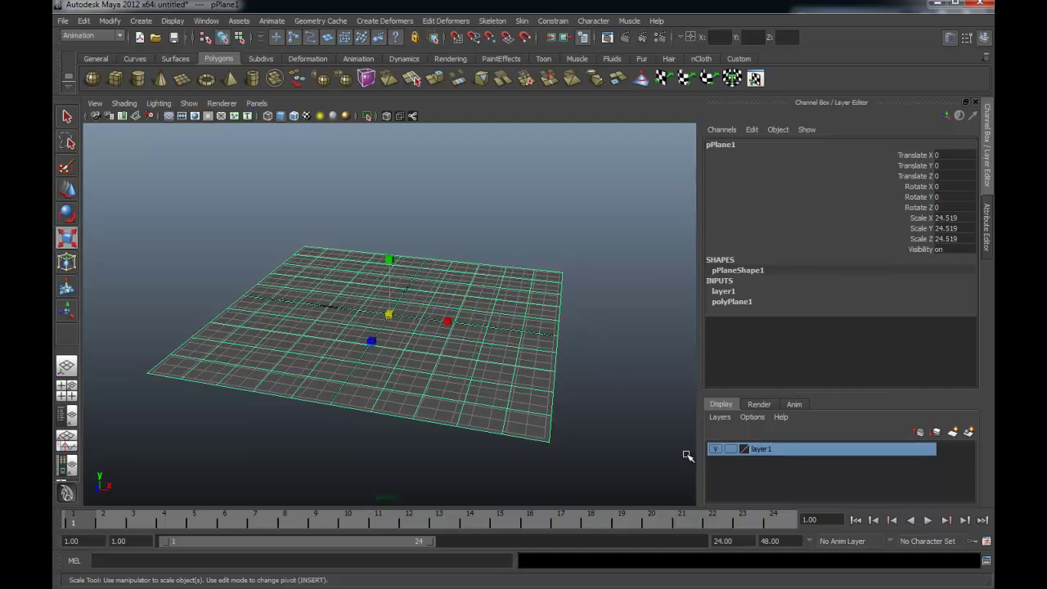
pyautogui.click(729, 450)
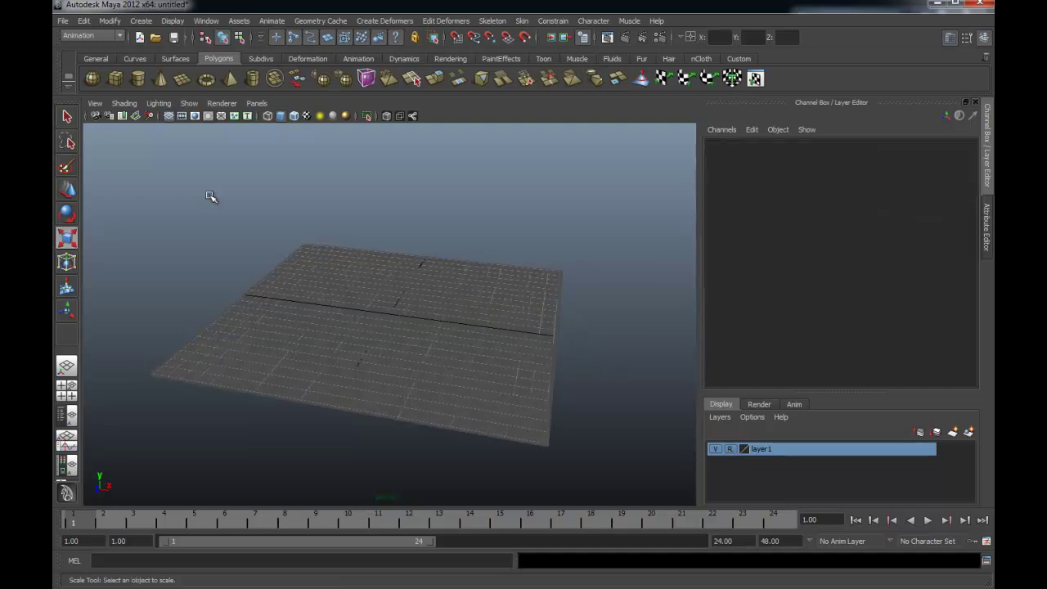
# Create a polygon sphere and raise it in Y for the mushroom cap.
pyautogui.click(94, 82)
pyautogui.moveTo(526, 315)
pyautogui.keyDown('alt'); pyautogui.mouseDown()
pyautogui.moveTo(465, 303)
pyautogui.moveTo(392, 257)
pyautogui.moveTo(401, 270)
pyautogui.moveTo(408, 135)
pyautogui.mouseUp(); pyautogui.keyUp('alt')
pyautogui.press('w')
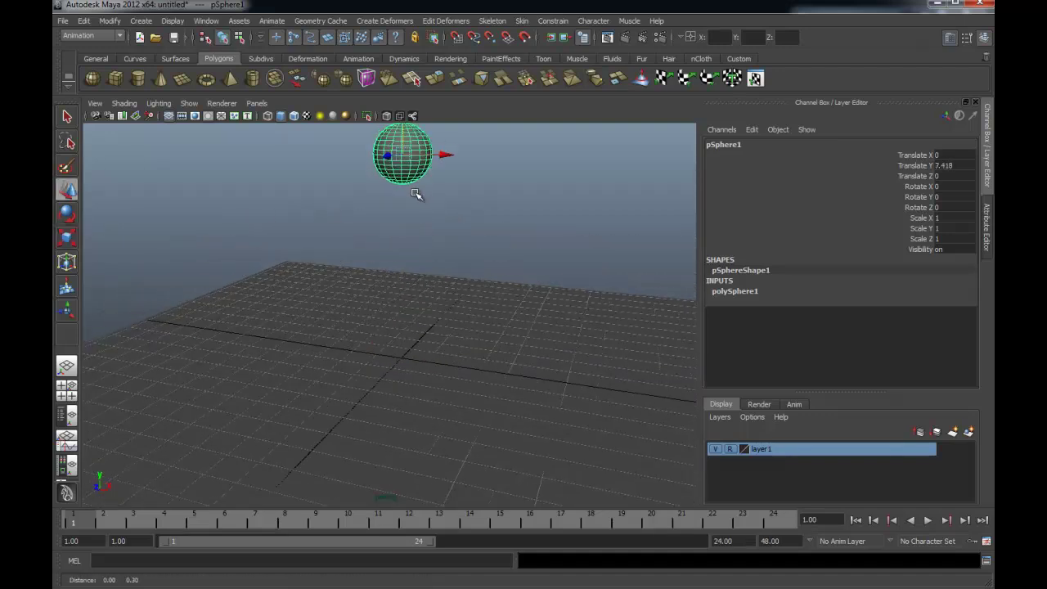
# Add a cylinder stalk under the cap, scaled thin and tall to 0.28/3.894/0.28.
pyautogui.click(137, 78)
pyautogui.moveTo(405, 331)
pyautogui.mouseDown()
pyautogui.moveTo(401, 215)
pyautogui.moveTo(367, 193)
pyautogui.mouseUp()
pyautogui.press('r')
pyautogui.moveTo(413, 161)
pyautogui.mouseDown()
pyautogui.moveTo(403, 150)
pyautogui.moveTo(403, 214)
pyautogui.moveTo(401, 204)
pyautogui.mouseUp()
pyautogui.press('w')
pyautogui.press('r')
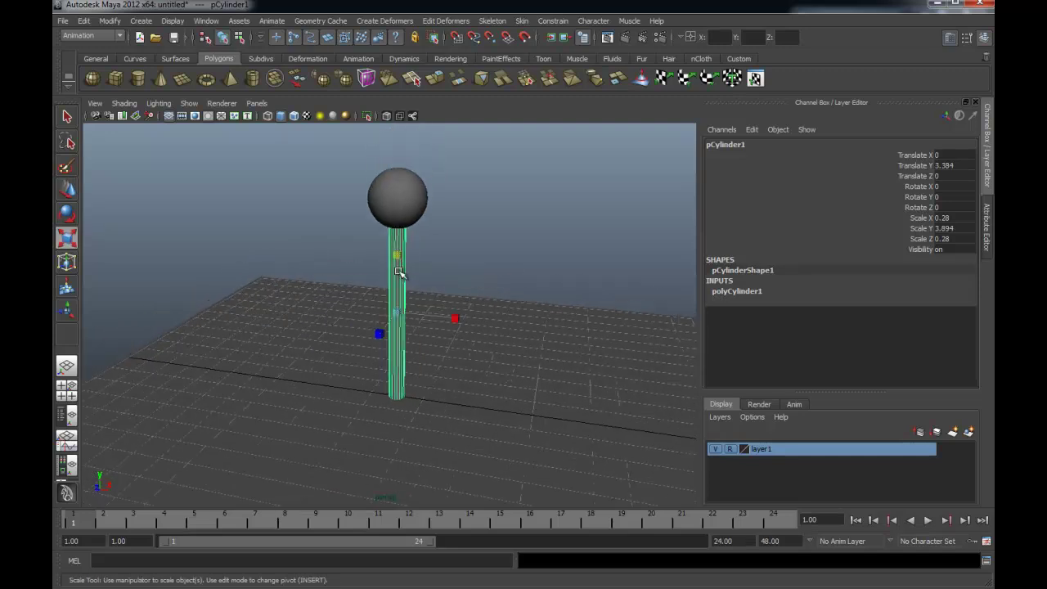
pyautogui.keyDown('alt'); pyautogui.moveTo(346, 269); pyautogui.dragTo(470, 277, button='right'); pyautogui.keyUp('alt')
pyautogui.click(432, 235)
pyautogui.click(405, 226)
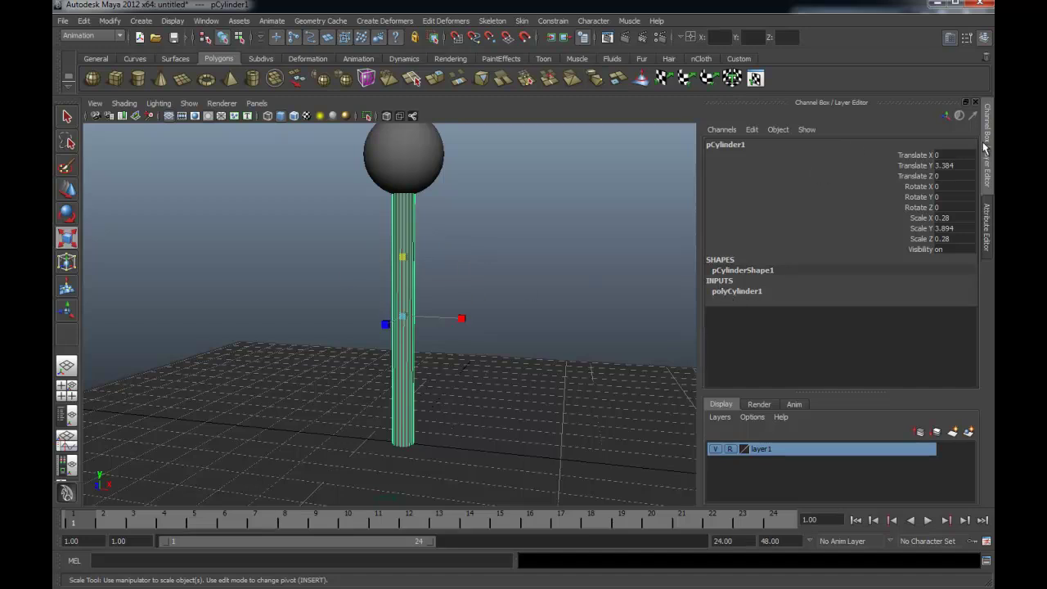
# Set the polyCylinder1 Subdivisions Height to 16 in the Channel Box.
pyautogui.click(729, 293)
pyautogui.write('30')
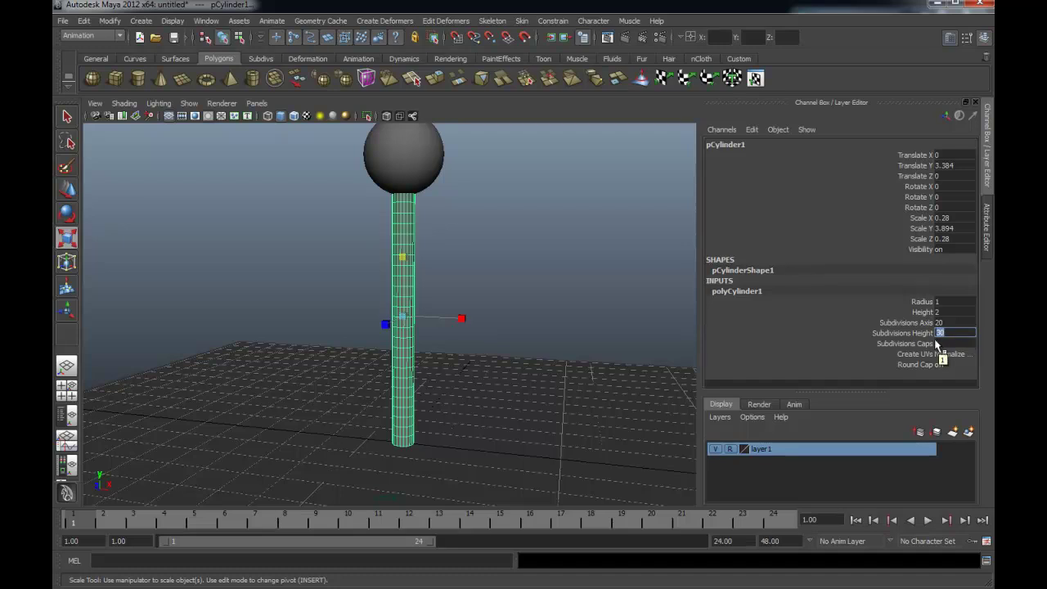
pyautogui.click(906, 335)
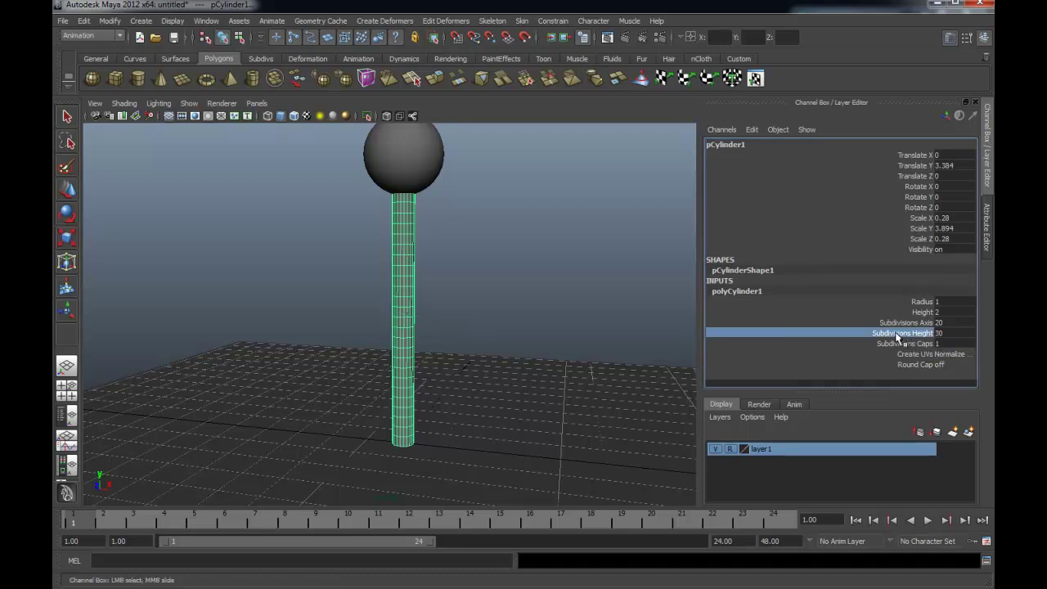
pyautogui.moveTo(526, 279)
pyautogui.mouseDown(button='middle')
pyautogui.moveTo(417, 275)
pyautogui.moveTo(540, 275)
pyautogui.moveTo(283, 279)
pyautogui.mouseUp(button='middle')
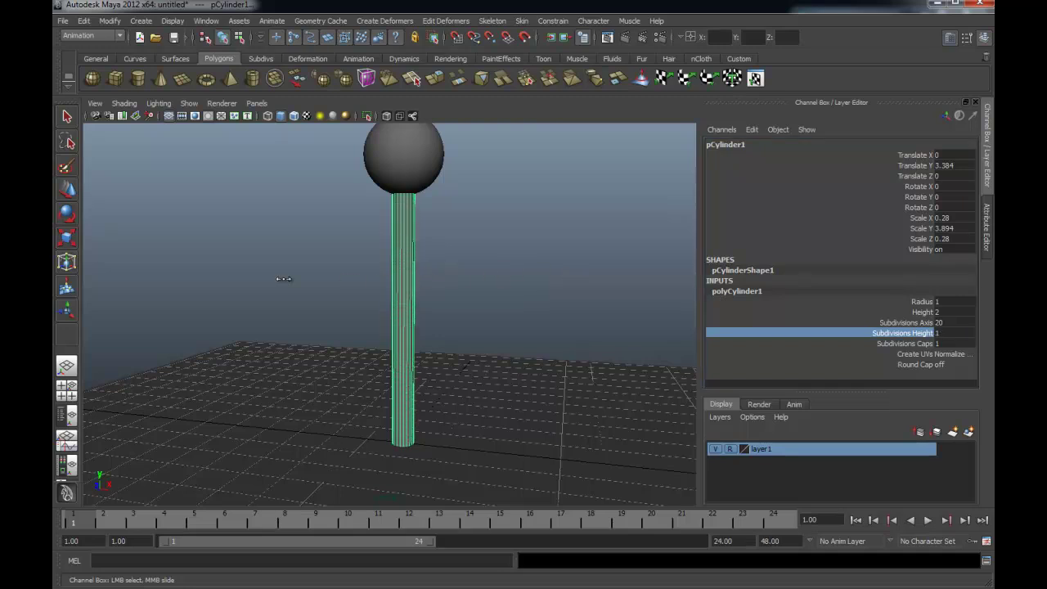
pyautogui.moveTo(352, 278); pyautogui.dragTo(382, 278, button='middle')
pyautogui.moveTo(255, 279)
pyautogui.mouseDown(button='middle')
pyautogui.moveTo(491, 281)
pyautogui.moveTo(424, 283)
pyautogui.mouseUp(button='middle')
pyautogui.moveTo(423, 283)
pyautogui.keyDown('alt'); pyautogui.mouseDown()
pyautogui.moveTo(467, 276)
pyautogui.moveTo(451, 278)
pyautogui.moveTo(449, 264)
pyautogui.moveTo(336, 207)
pyautogui.mouseUp(); pyautogui.keyUp('alt')
pyautogui.press('q')
pyautogui.click(454, 282)
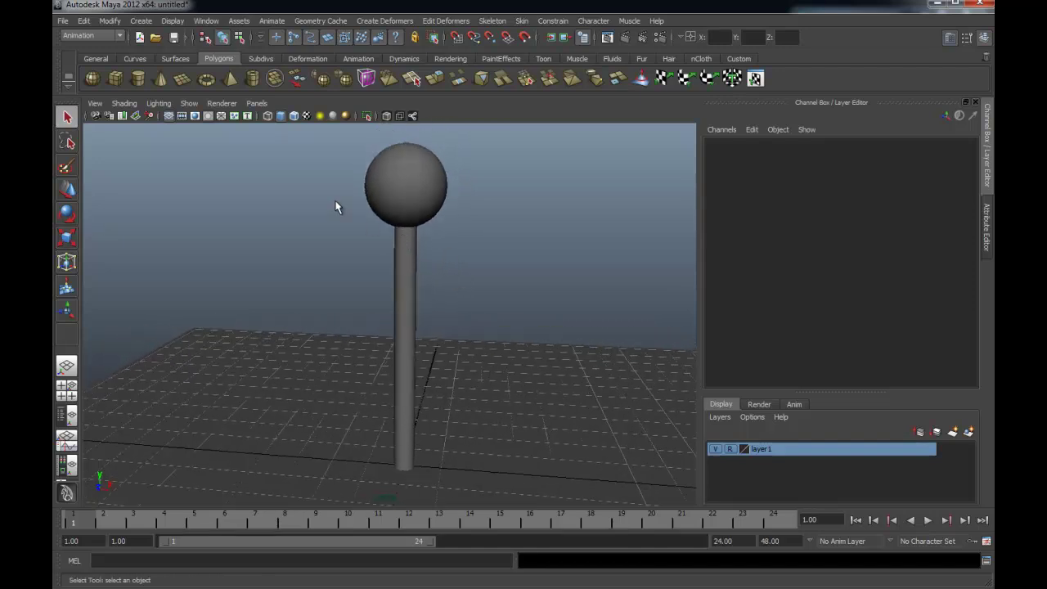
# Turn on wireframe on shaded in the viewport.
pyautogui.click(119, 104)
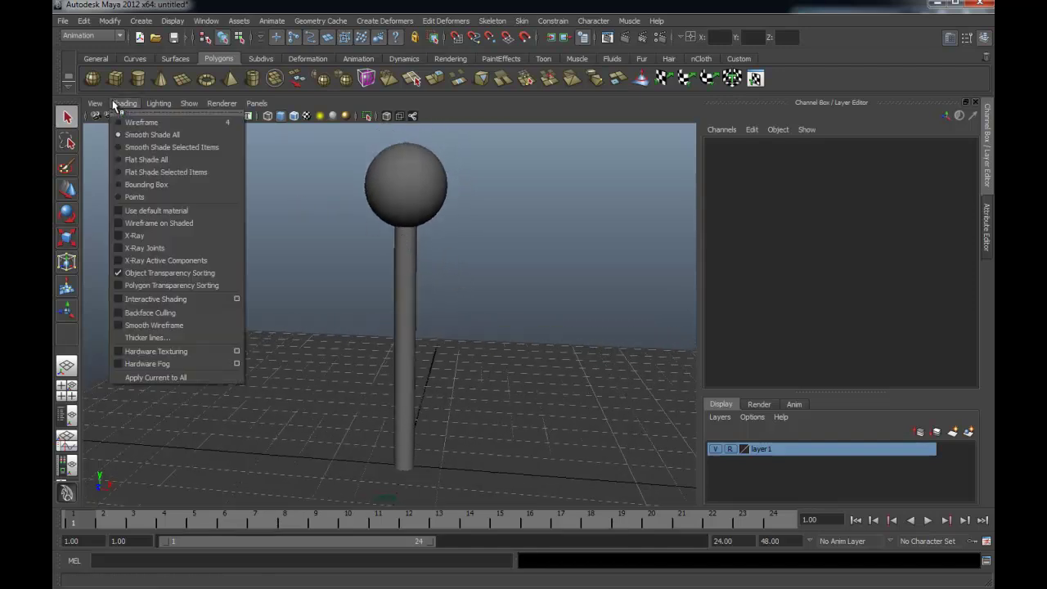
pyautogui.click(187, 223)
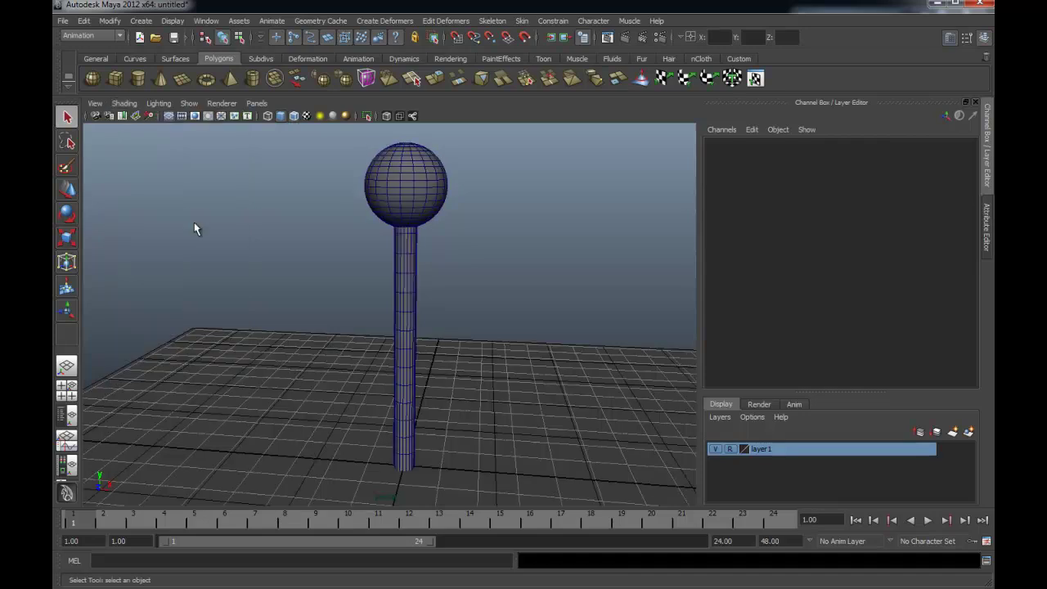
pyautogui.moveTo(398, 259)
pyautogui.keyDown('alt'); pyautogui.mouseDown()
pyautogui.moveTo(415, 290)
pyautogui.moveTo(287, 194)
pyautogui.moveTo(297, 204)
pyautogui.mouseUp(); pyautogui.keyUp('alt')
# Select the cylinder stalk and add the sphere cap to the selection.
pyautogui.click(395, 189)
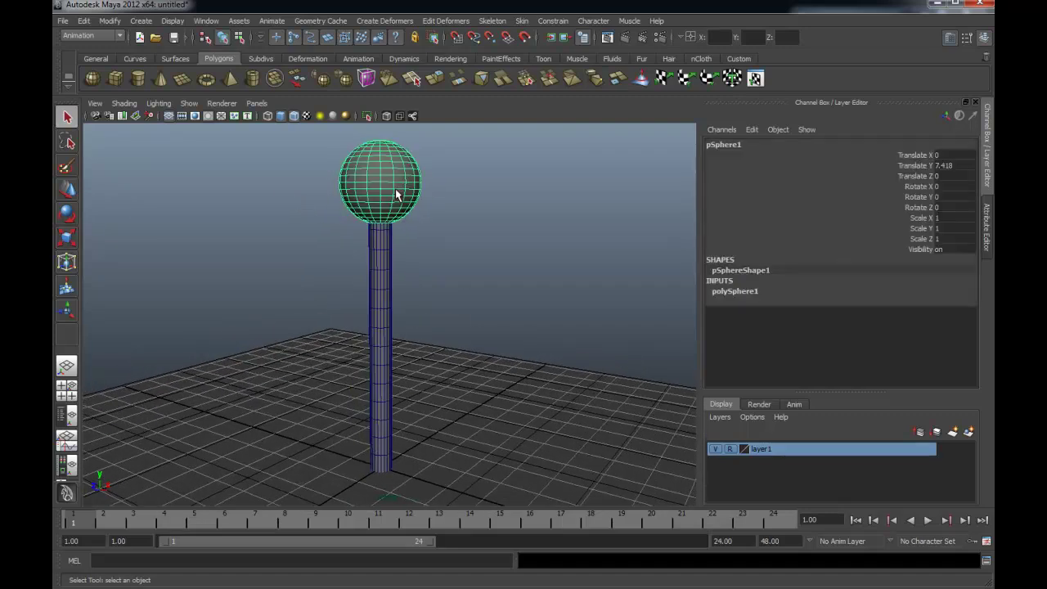
pyautogui.click(321, 214)
pyautogui.moveTo(458, 273); pyautogui.dragTo(477, 276)
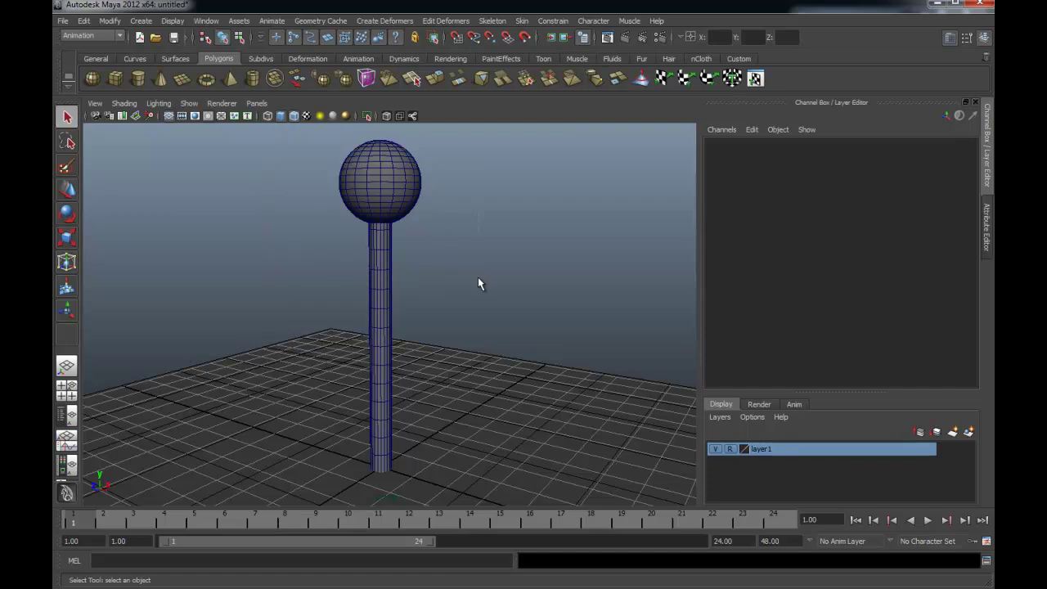
pyautogui.click(477, 276)
pyautogui.click(380, 192)
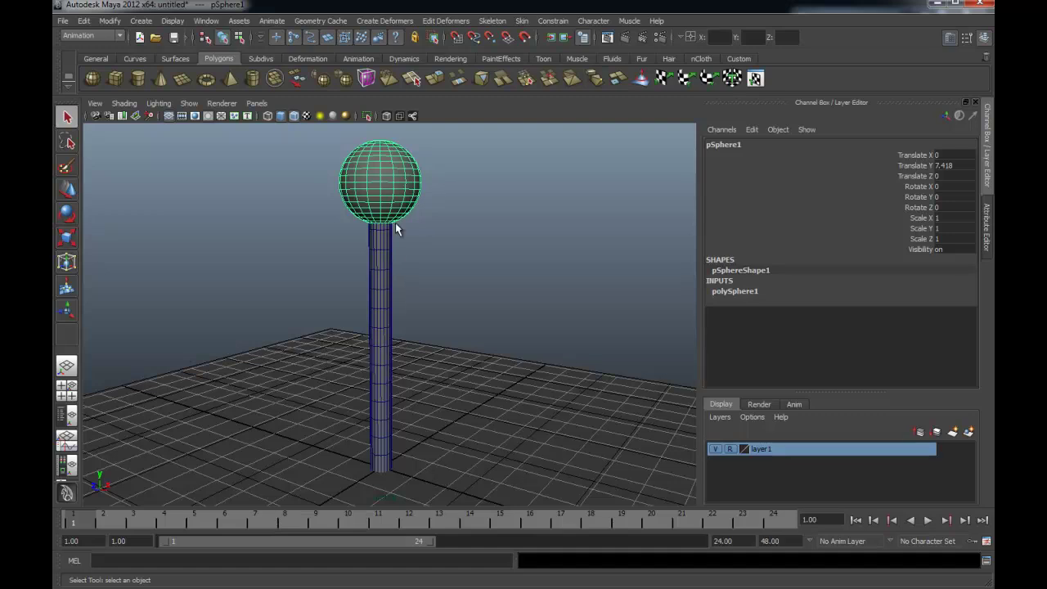
pyautogui.click(383, 306)
pyautogui.keyDown('shift'); pyautogui.click(399, 175); pyautogui.keyUp('shift')
pyautogui.keyDown('alt'); pyautogui.moveTo(399, 172); pyautogui.dragTo(441, 263); pyautogui.keyUp('alt')
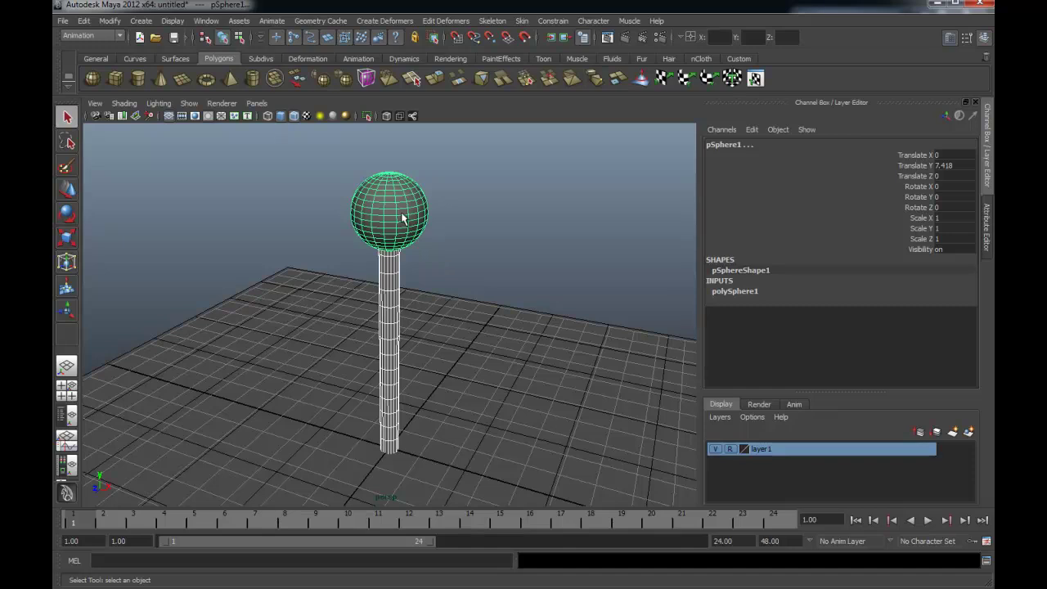
# Switch to the Polygons menu set and combine the sphere and cylinder with Mesh > Combine.
pyautogui.click(111, 37)
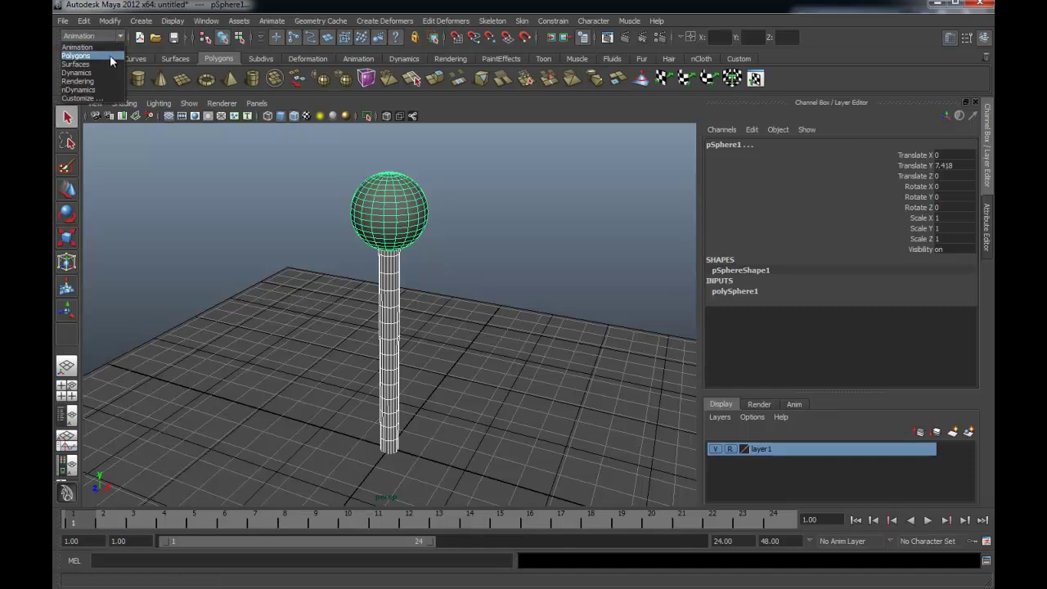
pyautogui.click(110, 55)
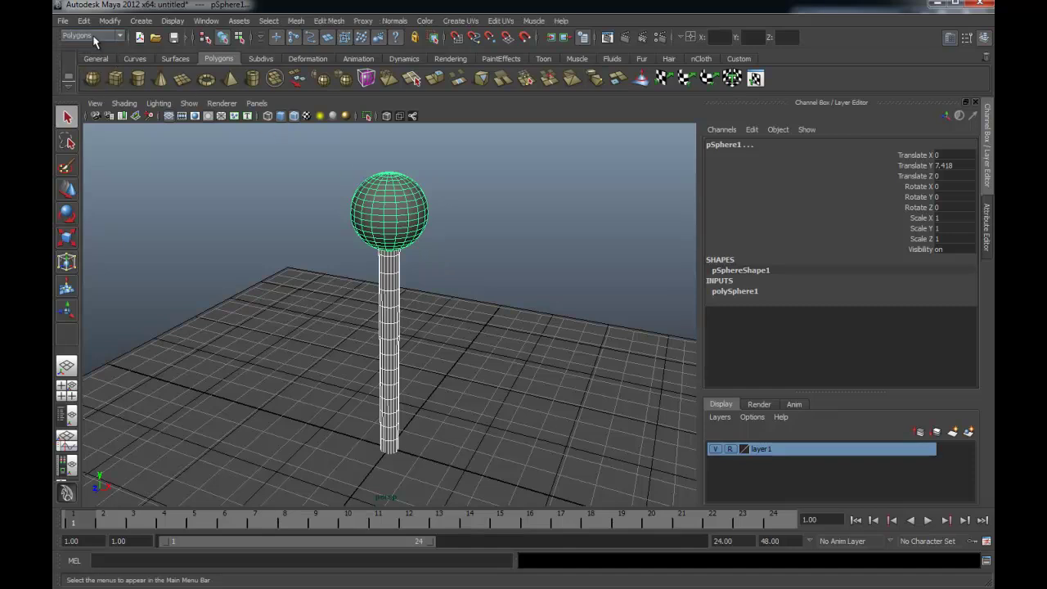
pyautogui.click(294, 22)
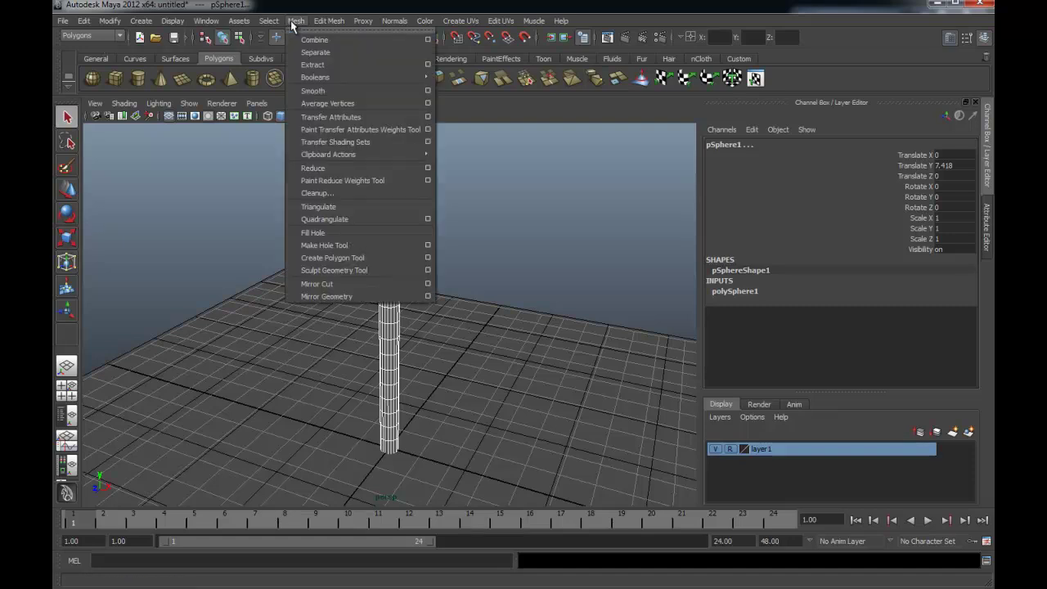
pyautogui.click(315, 40)
pyautogui.press('f')
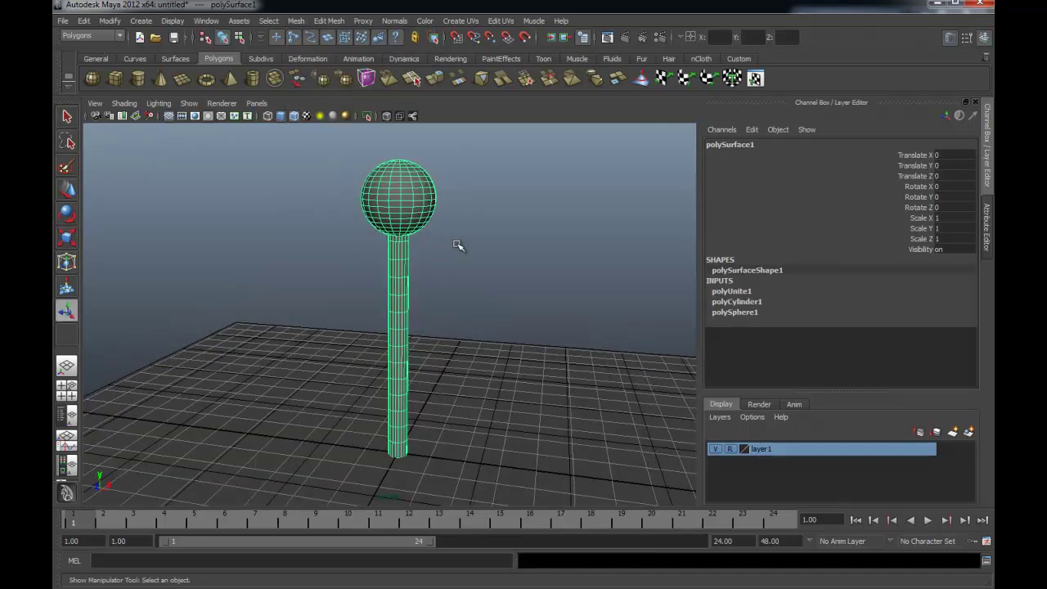
# Inspect the combined polySurface1 mushroom from several angles and reselect it.
pyautogui.press('w')
pyautogui.keyDown('alt'); pyautogui.moveTo(448, 250); pyautogui.dragTo(480, 253); pyautogui.keyUp('alt')
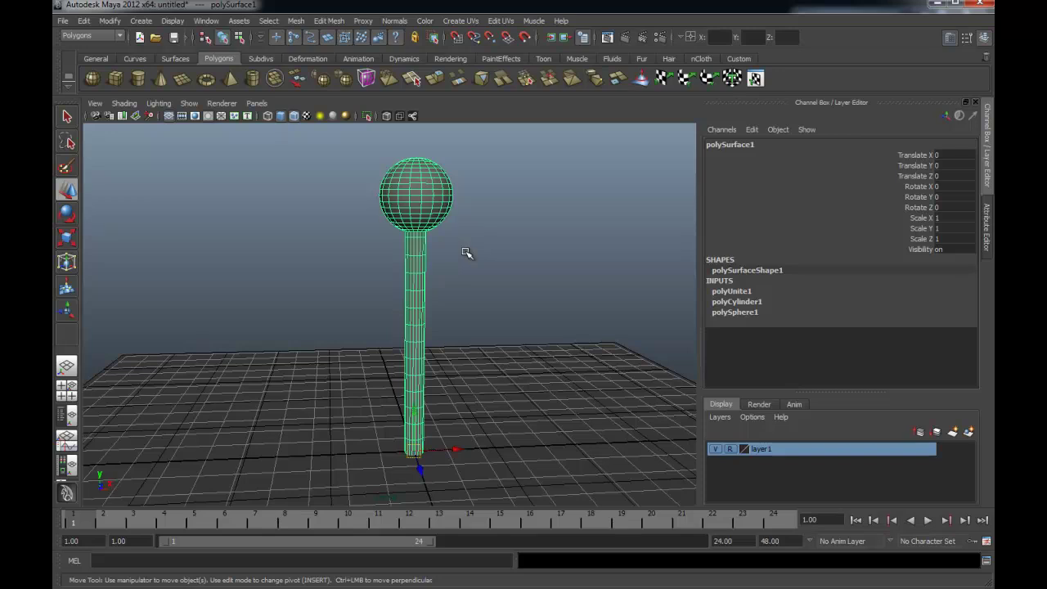
pyautogui.keyDown('alt'); pyautogui.moveTo(413, 456); pyautogui.dragTo(481, 442); pyautogui.keyUp('alt')
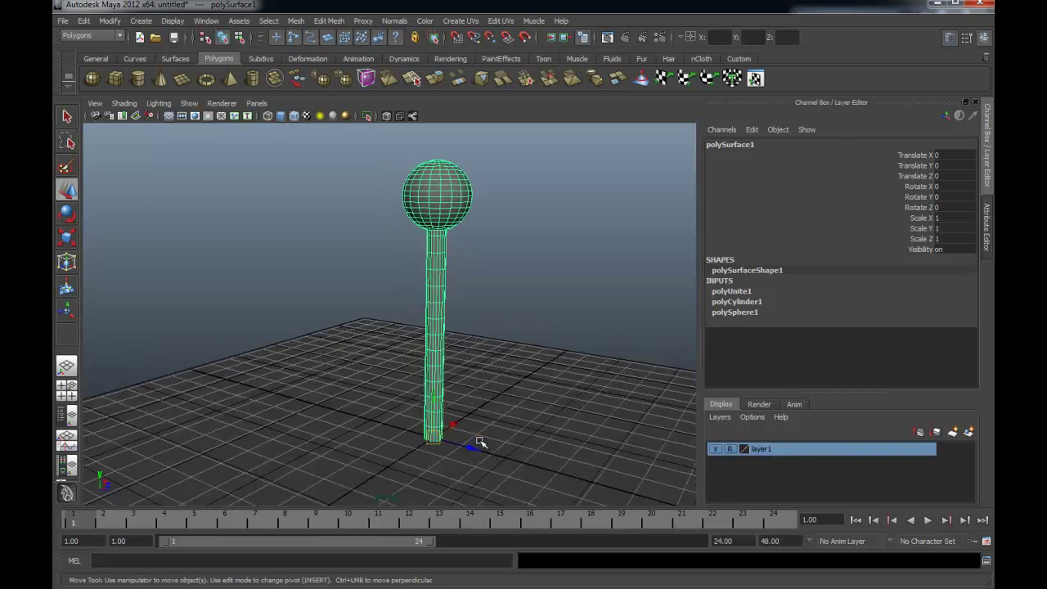
pyautogui.moveTo(443, 379)
pyautogui.keyDown('alt'); pyautogui.mouseDown()
pyautogui.moveTo(306, 395)
pyautogui.moveTo(235, 370)
pyautogui.mouseUp(); pyautogui.keyUp('alt')
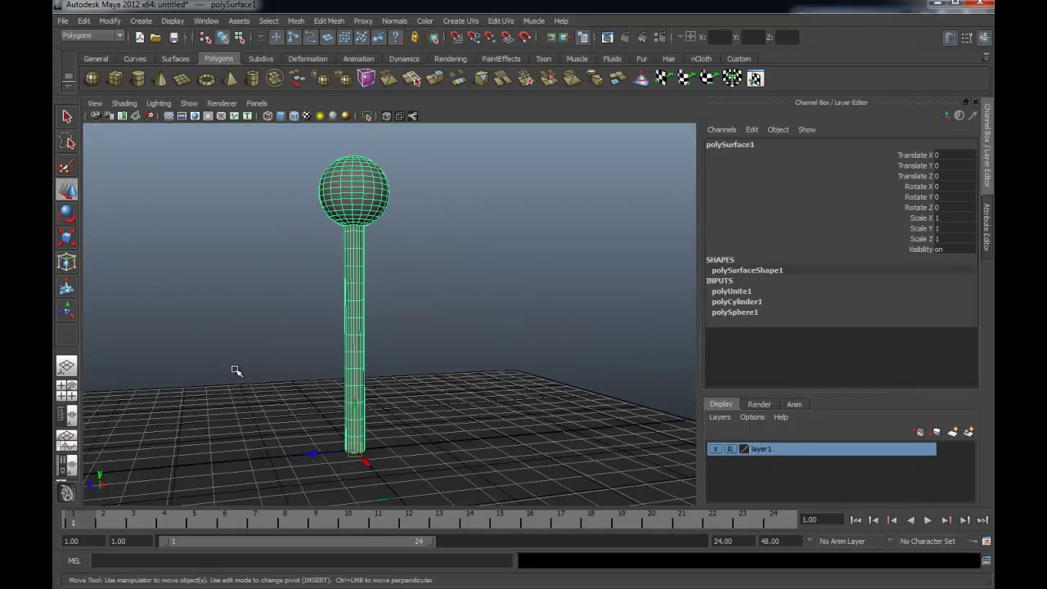
pyautogui.moveTo(236, 370)
pyautogui.keyDown('alt'); pyautogui.mouseDown()
pyautogui.moveTo(463, 402)
pyautogui.moveTo(499, 414)
pyautogui.moveTo(496, 423)
pyautogui.moveTo(458, 371)
pyautogui.moveTo(475, 369)
pyautogui.moveTo(471, 384)
pyautogui.moveTo(434, 384)
pyautogui.mouseUp(); pyautogui.keyUp('alt')
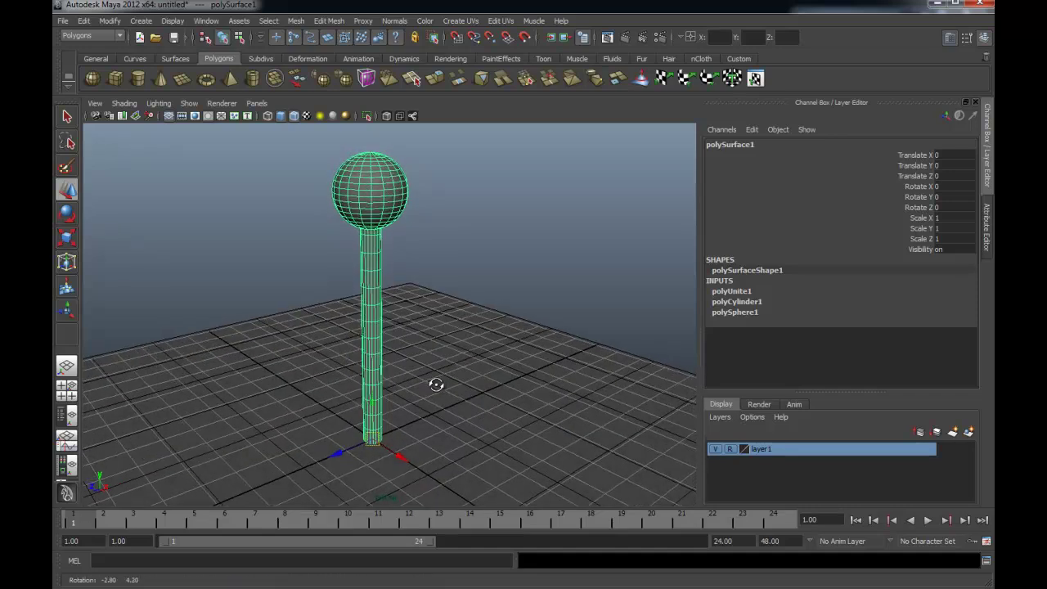
pyautogui.keyDown('alt'); pyautogui.moveTo(440, 389); pyautogui.dragTo(403, 384); pyautogui.keyUp('alt')
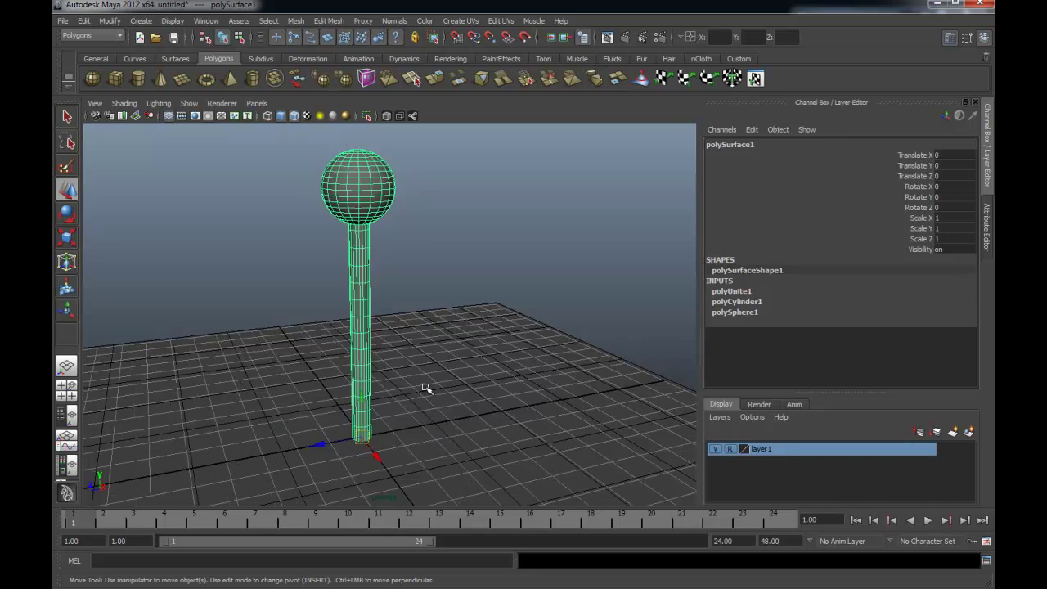
pyautogui.click(419, 250)
pyautogui.click(351, 175)
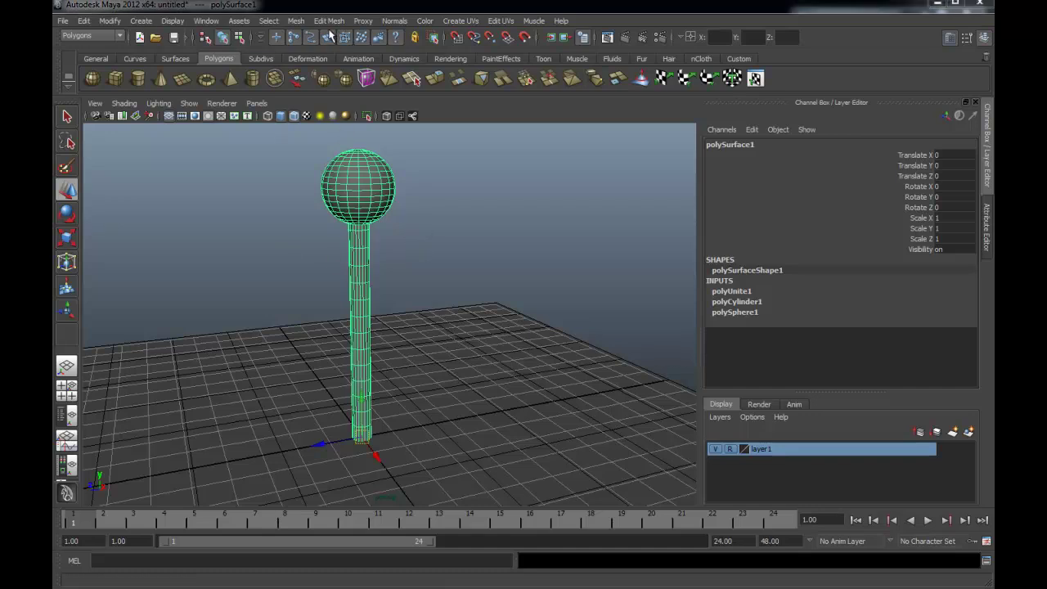
pyautogui.click(90, 36)
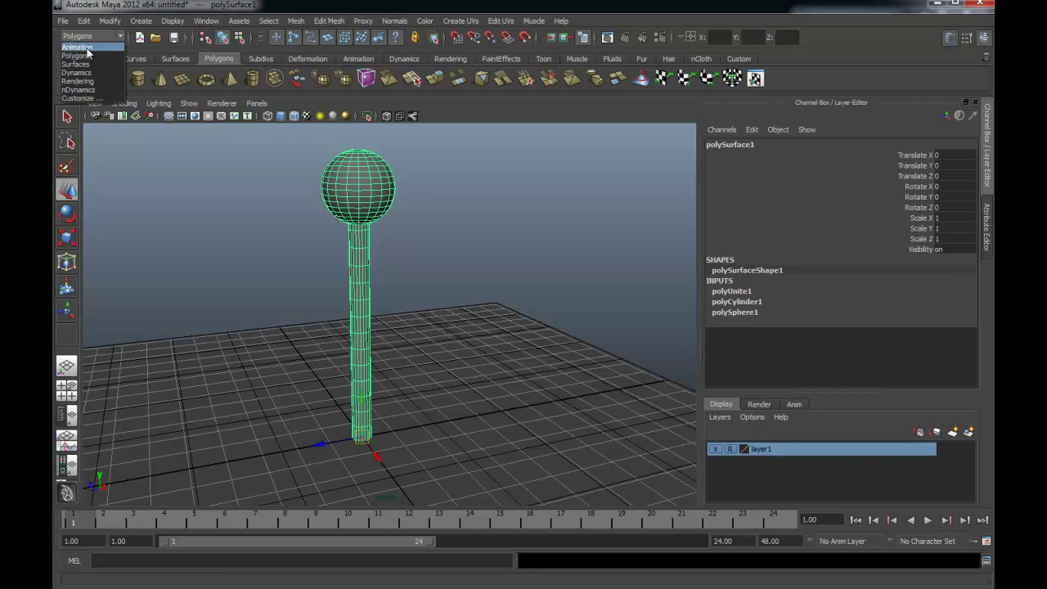
# Switch to the Animation menu set and add a lattice deformer around the mushroom mesh.
pyautogui.click(87, 49)
pyautogui.click(385, 27)
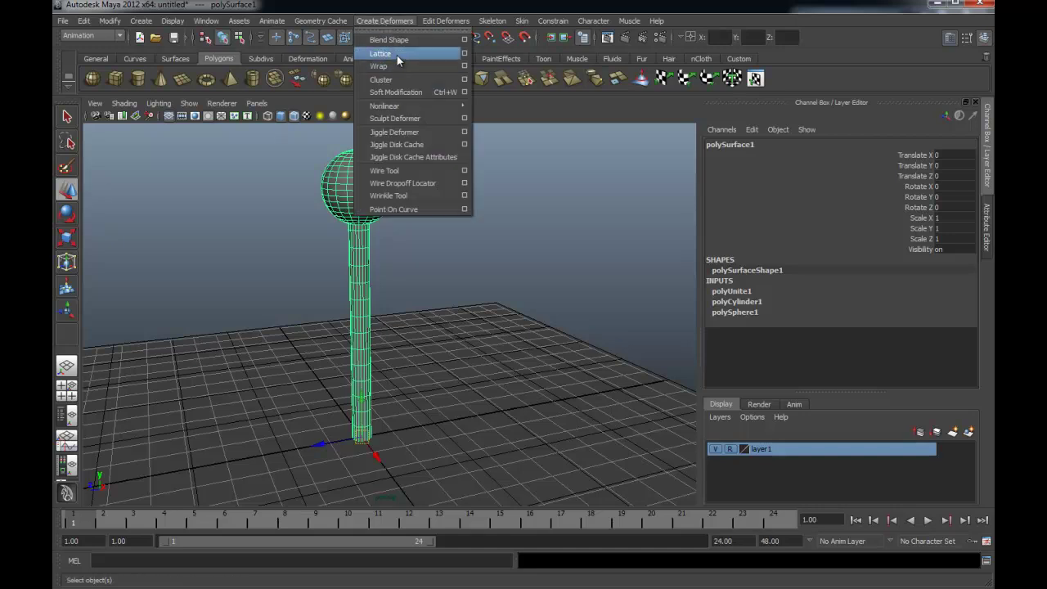
pyautogui.click(397, 54)
pyautogui.moveTo(411, 236)
pyautogui.keyDown('alt'); pyautogui.mouseDown()
pyautogui.moveTo(498, 231)
pyautogui.moveTo(434, 219)
pyautogui.moveTo(402, 196)
pyautogui.moveTo(419, 183)
pyautogui.mouseUp(); pyautogui.keyUp('alt')
# Test-bend the top lattice points, undo it, and return the lattice to object mode.
pyautogui.moveTo(422, 179); pyautogui.dragTo(418, 160, button='right')
pyautogui.moveTo(401, 171)
pyautogui.keyDown('alt'); pyautogui.mouseDown()
pyautogui.moveTo(444, 175)
pyautogui.moveTo(378, 167)
pyautogui.mouseUp(); pyautogui.keyUp('alt')
pyautogui.moveTo(444, 201)
pyautogui.mouseDown()
pyautogui.moveTo(413, 168)
pyautogui.moveTo(526, 175)
pyautogui.moveTo(401, 175)
pyautogui.moveTo(591, 176)
pyautogui.mouseUp()
pyautogui.hotkey('ctrl', 'z')
pyautogui.hotkey('ctrl', 'z')
pyautogui.hotkey('ctrl', 'z')
pyautogui.moveTo(530, 212)
pyautogui.keyDown('alt'); pyautogui.mouseDown()
pyautogui.moveTo(480, 211)
pyautogui.moveTo(510, 213)
pyautogui.moveTo(500, 220)
pyautogui.moveTo(568, 275)
pyautogui.moveTo(539, 227)
pyautogui.mouseUp(); pyautogui.keyUp('alt')
pyautogui.click(453, 225)
pyautogui.keyDown('alt'); pyautogui.moveTo(453, 225); pyautogui.dragTo(422, 220); pyautogui.keyUp('alt')
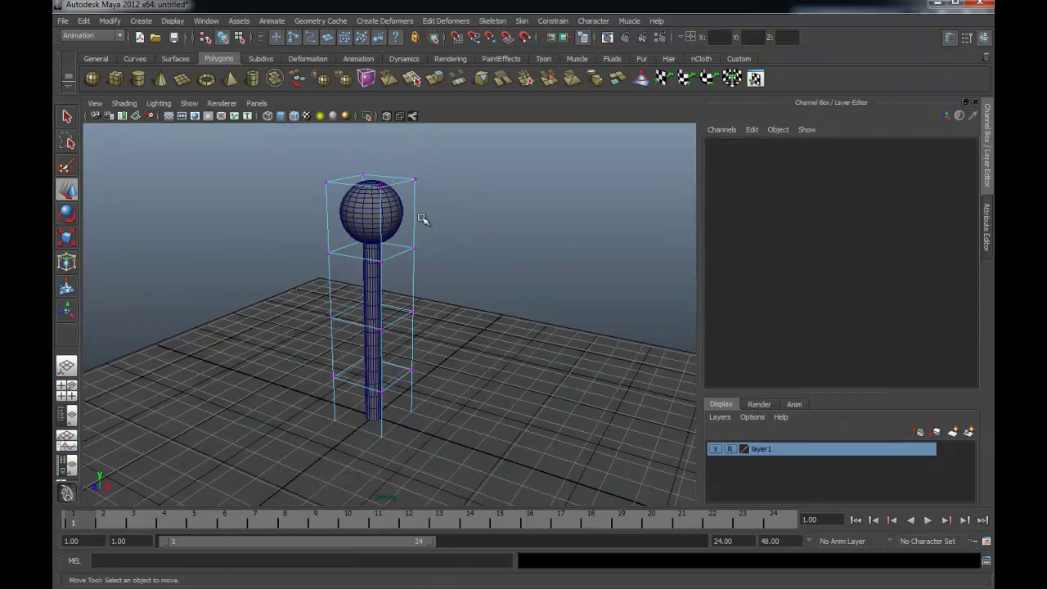
pyautogui.rightClick(413, 191)
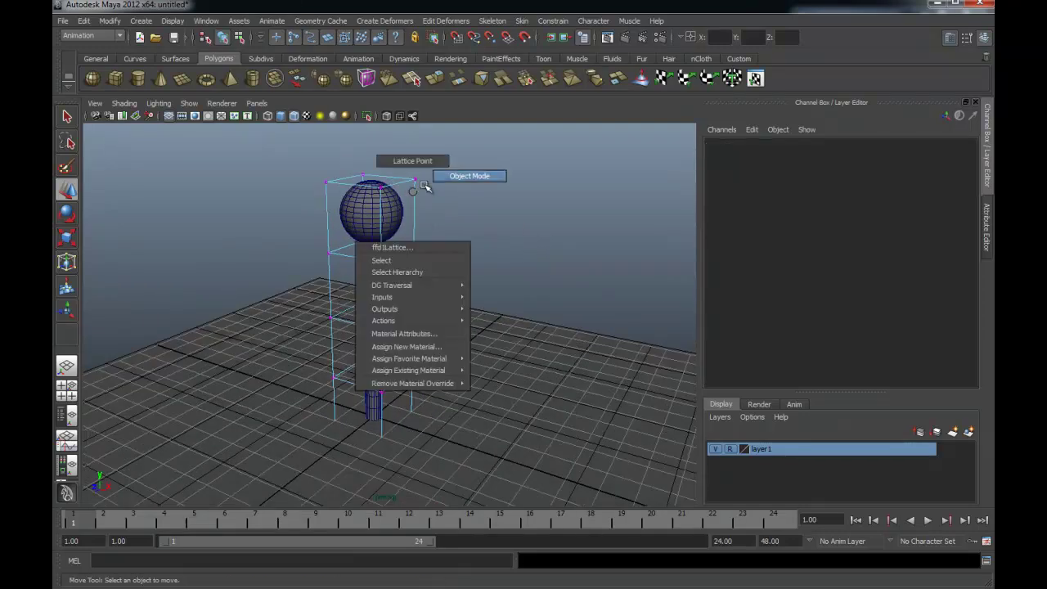
pyautogui.click(413, 196)
pyautogui.keyDown('alt'); pyautogui.moveTo(413, 197); pyautogui.dragTo(507, 227); pyautogui.keyUp('alt')
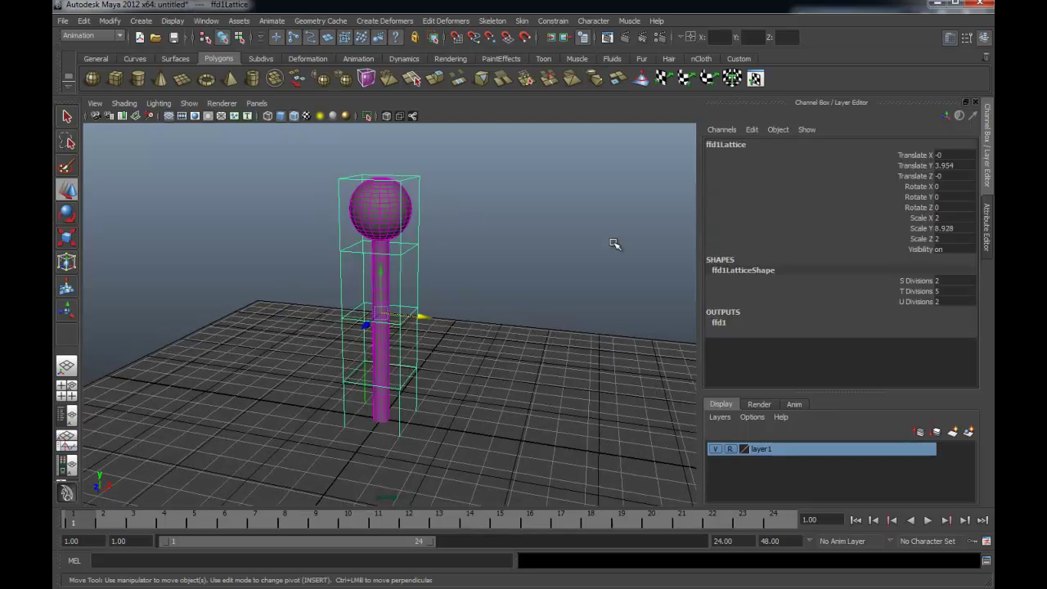
# Set the ffd1Lattice divisions to S 2, T 5 and U 2.
pyautogui.click(900, 302)
pyautogui.moveTo(525, 267)
pyautogui.mouseDown(button='middle')
pyautogui.moveTo(544, 270)
pyautogui.moveTo(525, 269)
pyautogui.mouseUp(button='middle')
pyautogui.keyDown('alt'); pyautogui.moveTo(526, 269); pyautogui.dragTo(467, 269); pyautogui.keyUp('alt')
pyautogui.moveTo(467, 269)
pyautogui.mouseDown(button='middle')
pyautogui.moveTo(511, 268)
pyautogui.moveTo(485, 270)
pyautogui.mouseUp(button='middle')
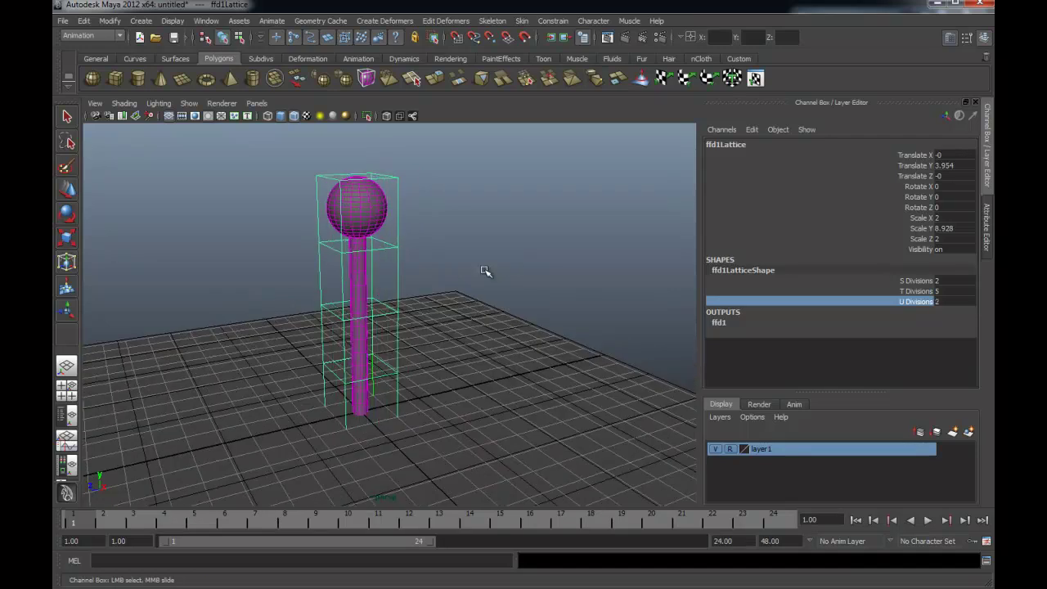
pyautogui.click(912, 282)
pyautogui.click(903, 290)
pyautogui.moveTo(547, 247)
pyautogui.mouseDown(button='middle')
pyautogui.moveTo(591, 243)
pyautogui.moveTo(482, 252)
pyautogui.moveTo(568, 252)
pyautogui.moveTo(528, 258)
pyautogui.moveTo(543, 258)
pyautogui.mouseUp(button='middle')
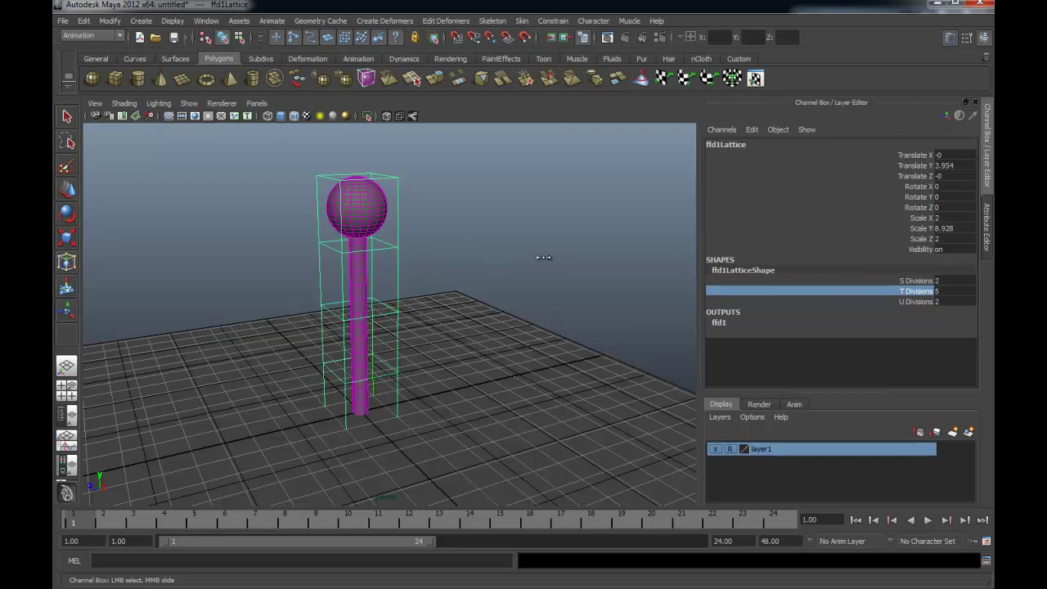
pyautogui.keyDown('alt'); pyautogui.moveTo(491, 259); pyautogui.dragTo(572, 265); pyautogui.keyUp('alt')
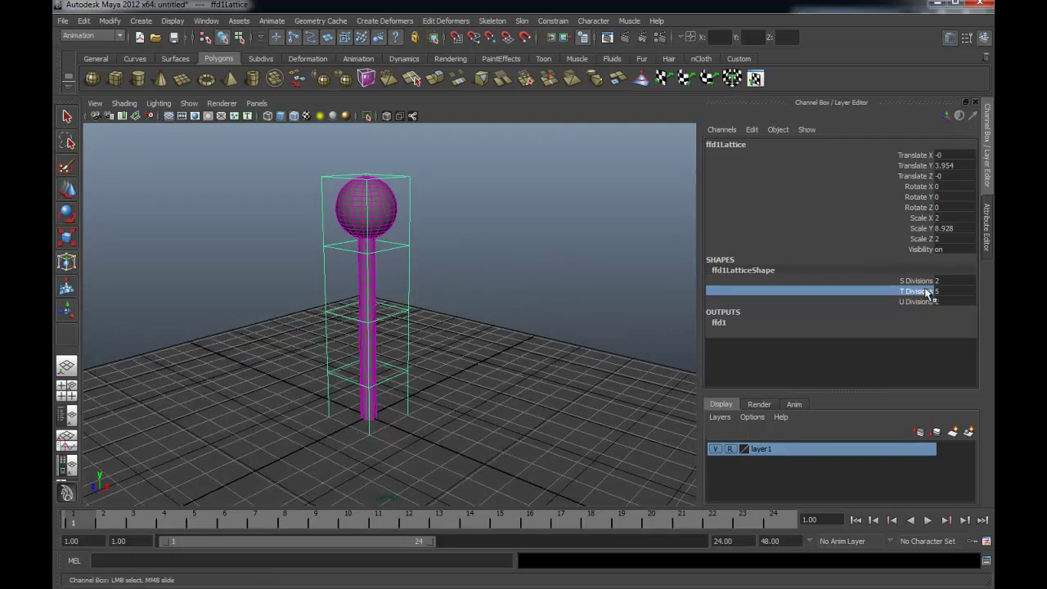
pyautogui.click(450, 241)
pyautogui.moveTo(451, 240)
pyautogui.keyDown('alt'); pyautogui.mouseDown()
pyautogui.moveTo(437, 218)
pyautogui.moveTo(408, 250)
pyautogui.moveTo(402, 245)
pyautogui.moveTo(440, 249)
pyautogui.moveTo(431, 210)
pyautogui.mouseUp(); pyautogui.keyUp('alt')
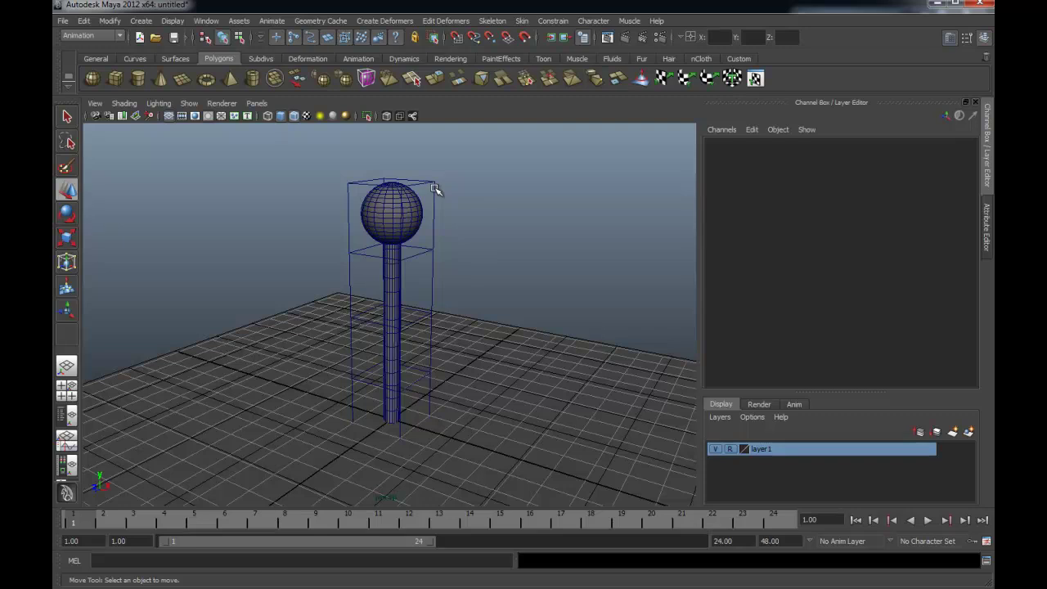
pyautogui.click(435, 189)
# Switch the lattice to Lattice Point mode and select all its points.
pyautogui.rightClick(435, 190)
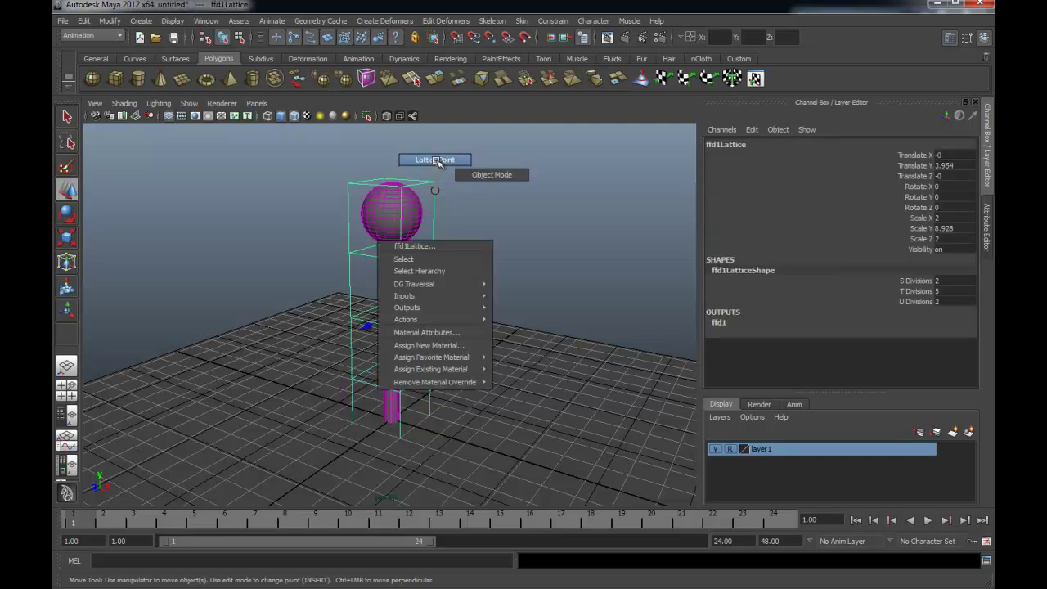
pyautogui.click(437, 161)
pyautogui.moveTo(437, 164)
pyautogui.keyDown('alt'); pyautogui.mouseDown()
pyautogui.moveTo(512, 220)
pyautogui.moveTo(436, 220)
pyautogui.moveTo(437, 209)
pyautogui.mouseUp(); pyautogui.keyUp('alt')
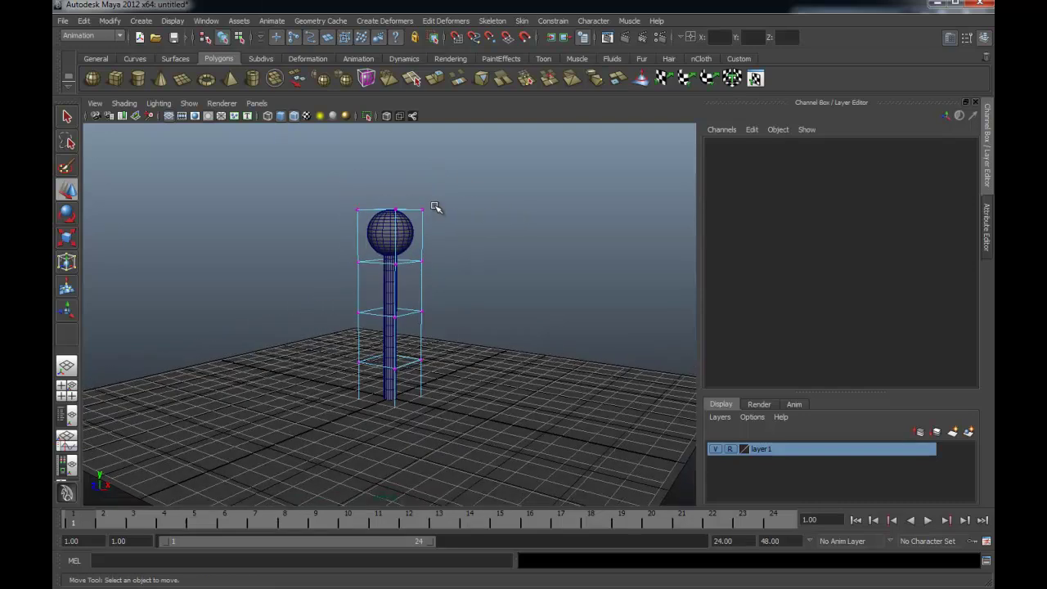
pyautogui.moveTo(243, 169); pyautogui.dragTo(512, 482)
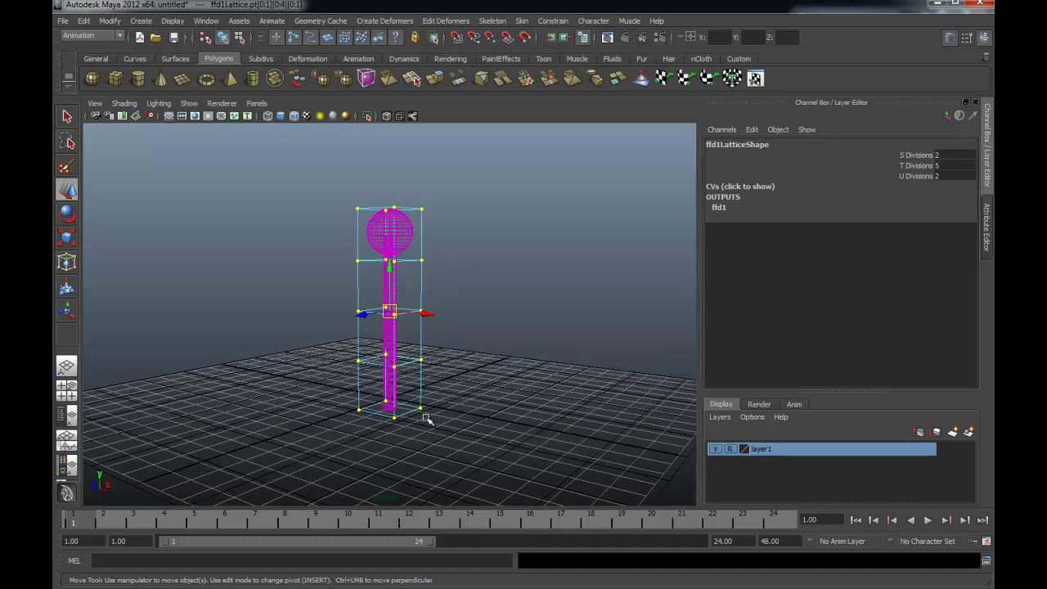
pyautogui.keyDown('alt'); pyautogui.moveTo(427, 414); pyautogui.dragTo(460, 422); pyautogui.keyUp('alt')
pyautogui.moveTo(516, 458)
pyautogui.keyDown('alt'); pyautogui.mouseDown()
pyautogui.moveTo(309, 274)
pyautogui.moveTo(382, 283)
pyautogui.mouseUp(); pyautogui.keyUp('alt')
pyautogui.keyDown('alt'); pyautogui.moveTo(417, 317); pyautogui.dragTo(409, 315); pyautogui.keyUp('alt')
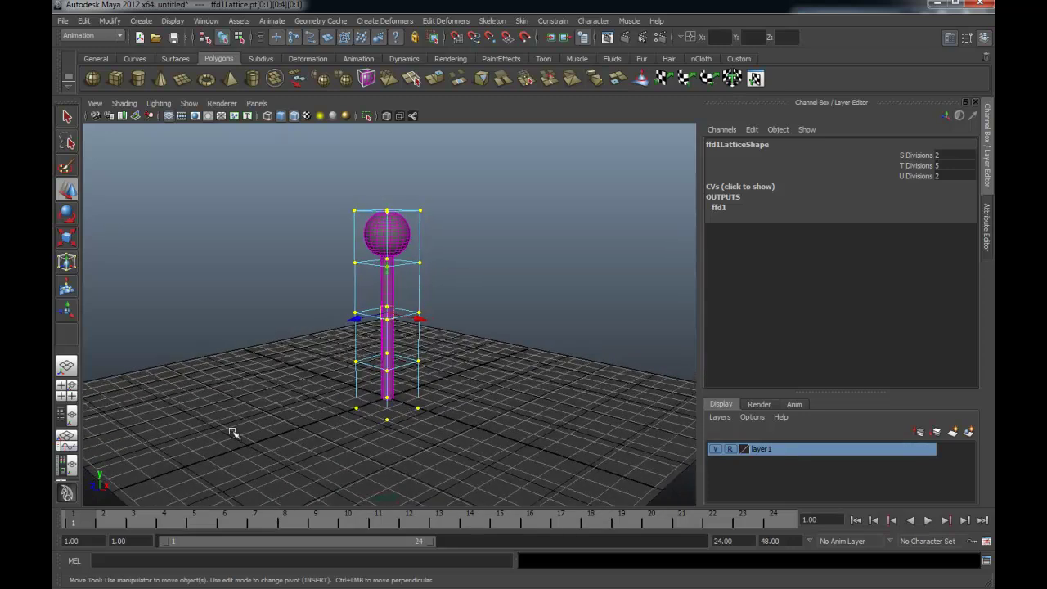
# Play the stalk animation a few times and stop it back at frame 1.
pyautogui.hotkey('alt', 'v')
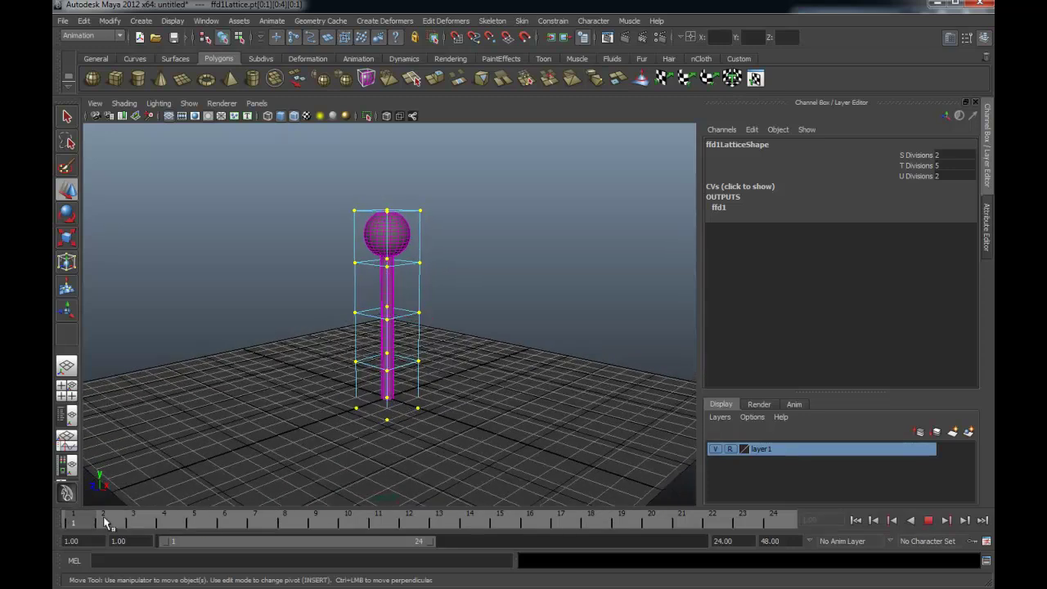
pyautogui.hotkey('alt', 'v')
pyautogui.keyDown('alt'); pyautogui.moveTo(339, 358); pyautogui.dragTo(304, 380); pyautogui.keyUp('alt')
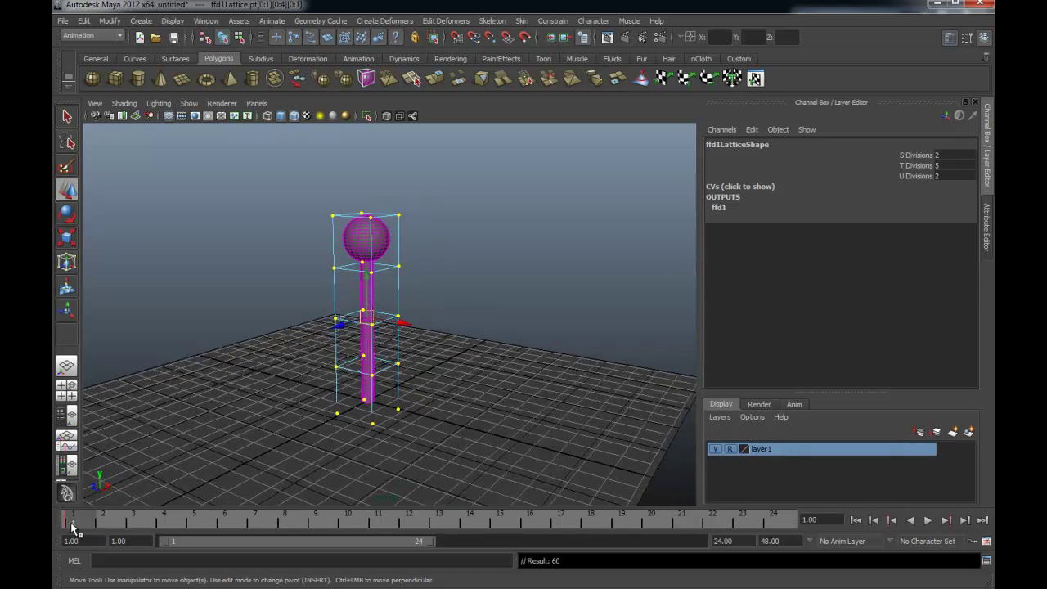
pyautogui.hotkey('alt', 'v')
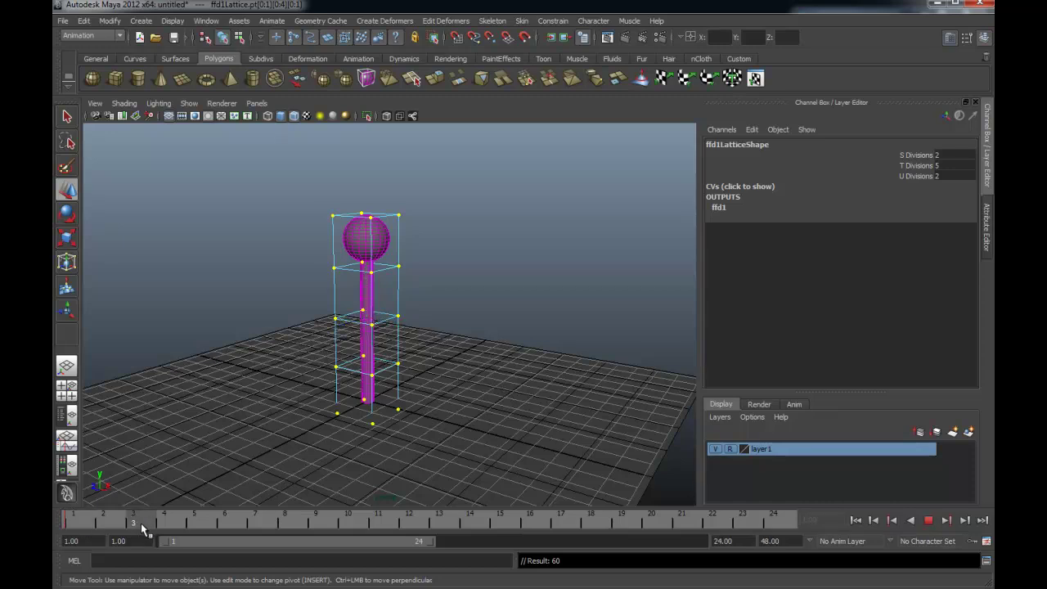
pyautogui.click(222, 524)
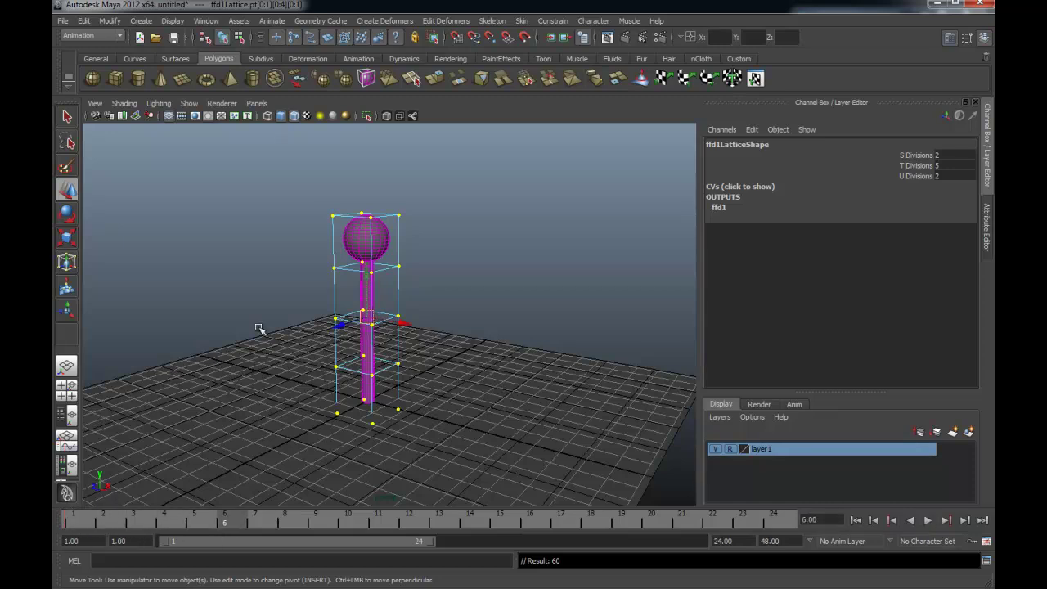
pyautogui.hotkey('alt', 'v')
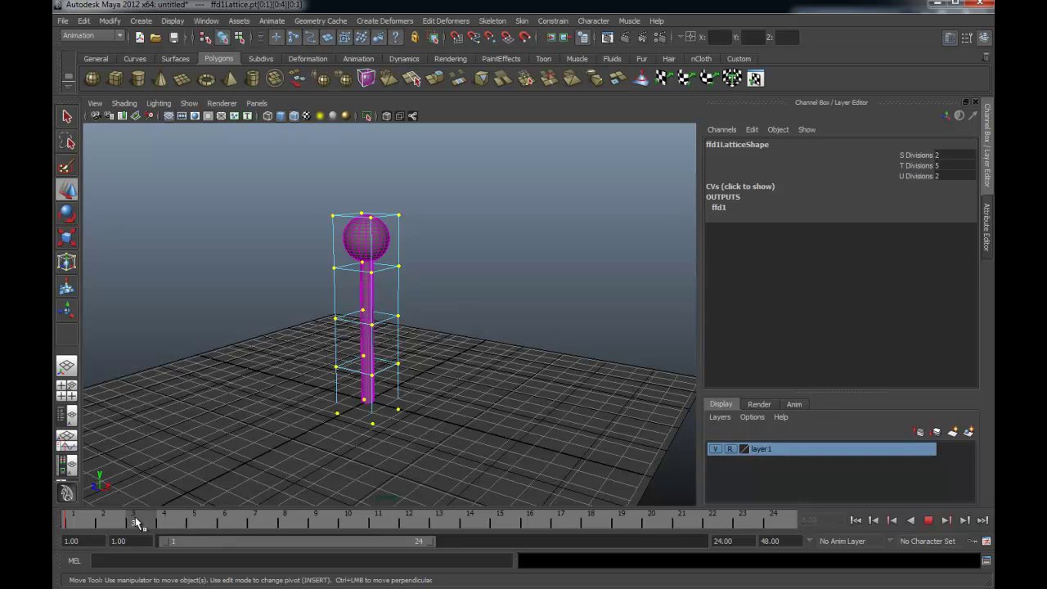
pyautogui.click(71, 523)
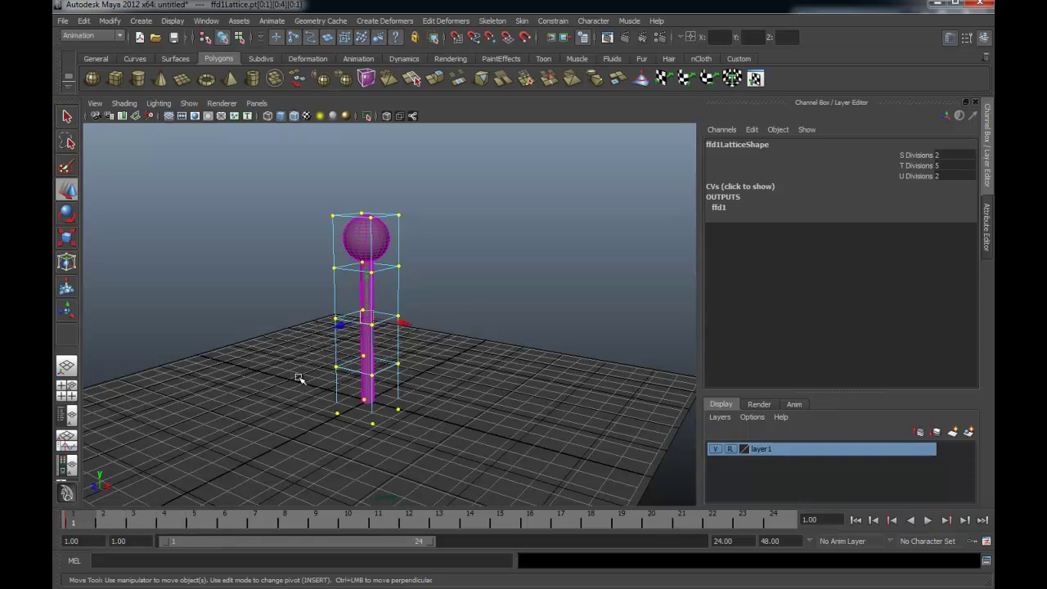
# Show the Custom shelf and run its Set tool, then undo.
pyautogui.click(739, 59)
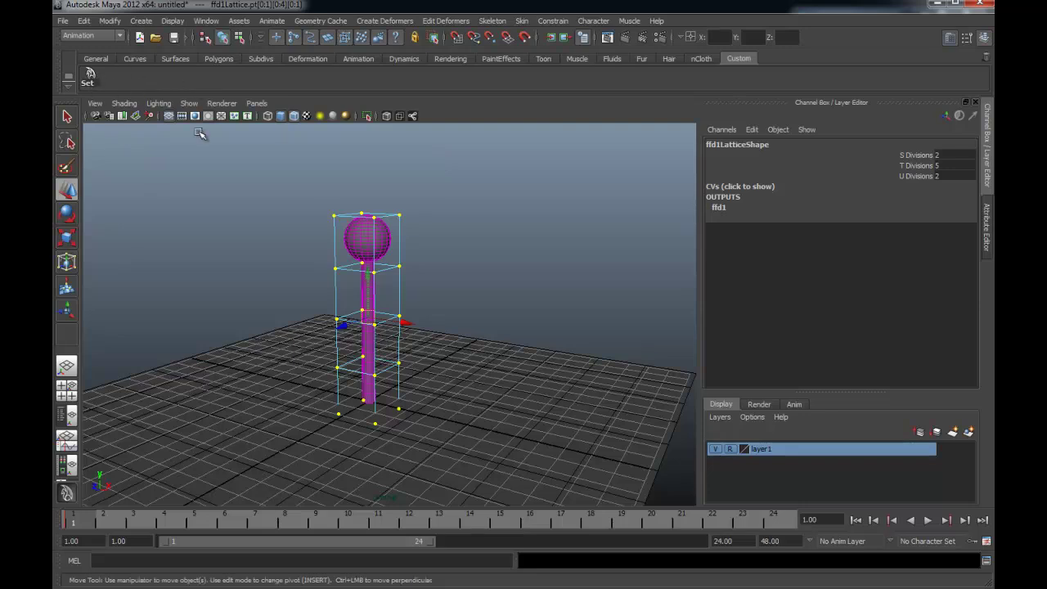
pyautogui.keyDown('alt'); pyautogui.moveTo(531, 323); pyautogui.dragTo(518, 318); pyautogui.keyUp('alt')
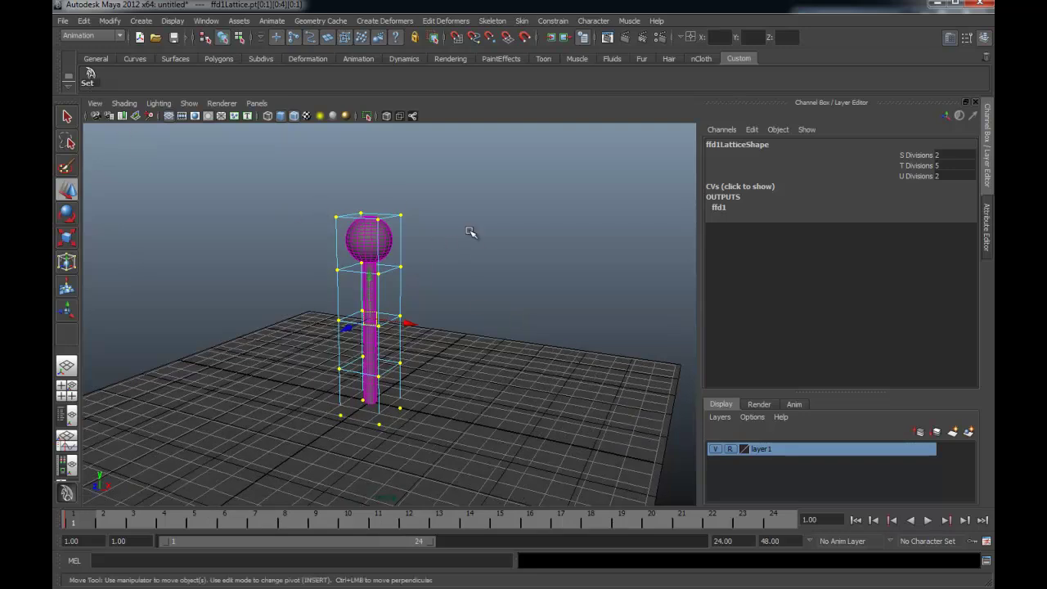
pyautogui.click(482, 251)
pyautogui.hotkey('ctrl', 'z')
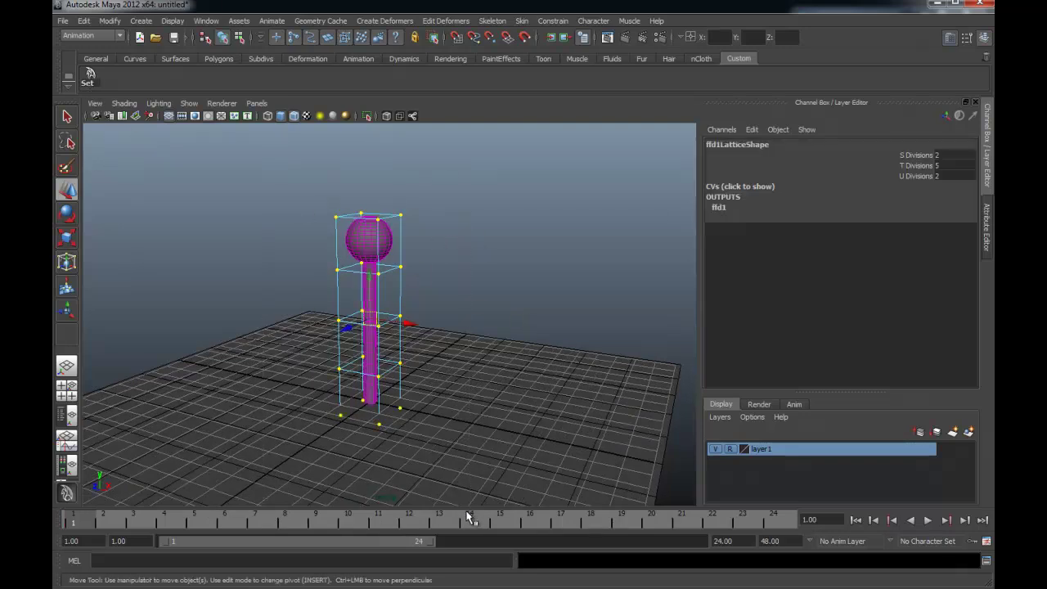
pyautogui.keyDown('alt'); pyautogui.moveTo(445, 453); pyautogui.dragTo(449, 451); pyautogui.keyUp('alt')
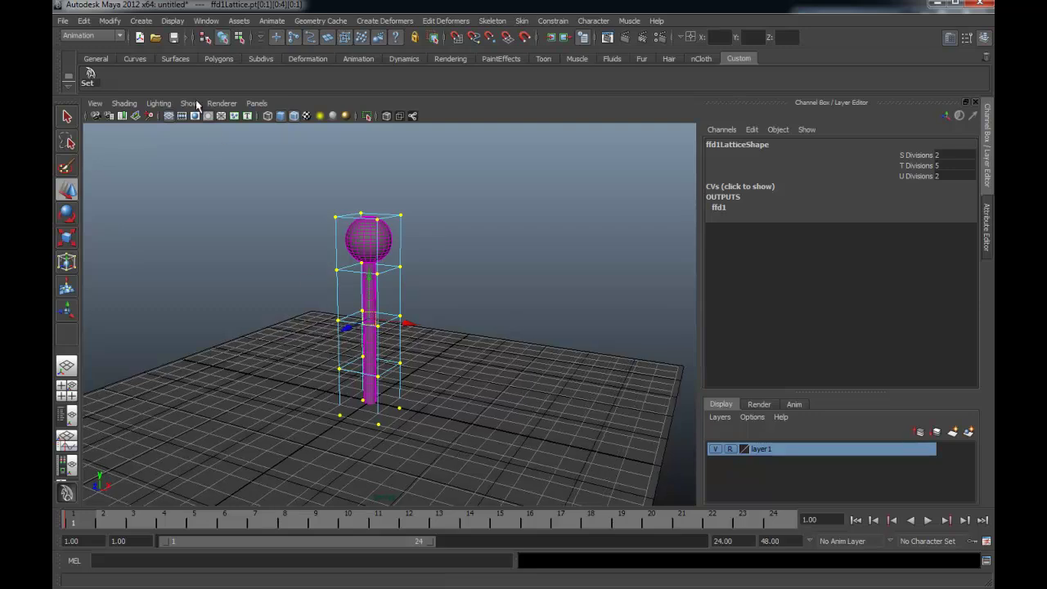
# Create a quick select set named L1 from the lattice points and add it to the shelf.
pyautogui.click(138, 22)
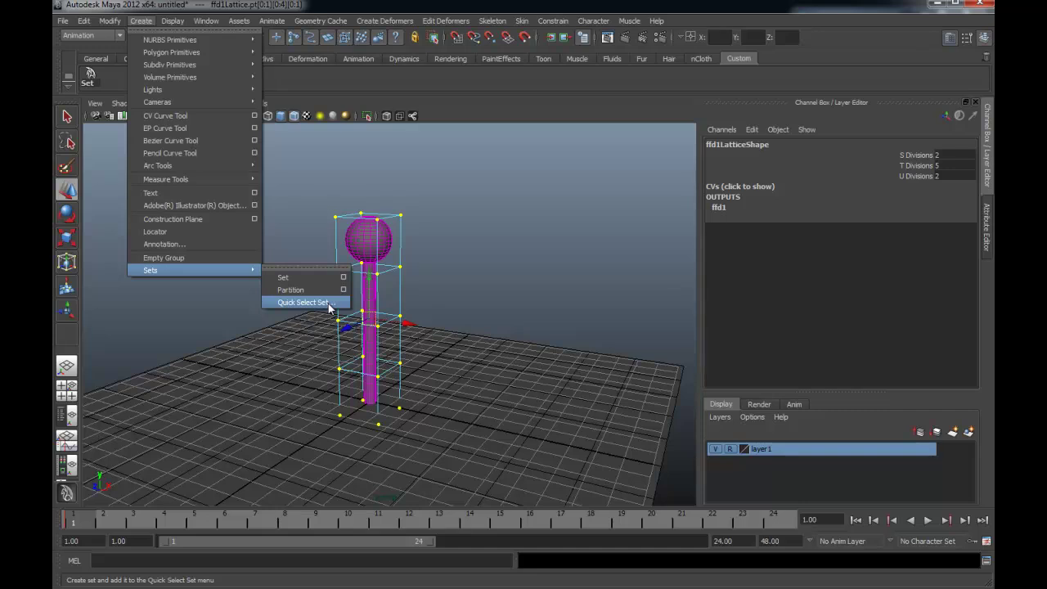
pyautogui.click(303, 302)
pyautogui.moveTo(516, 267); pyautogui.dragTo(463, 223)
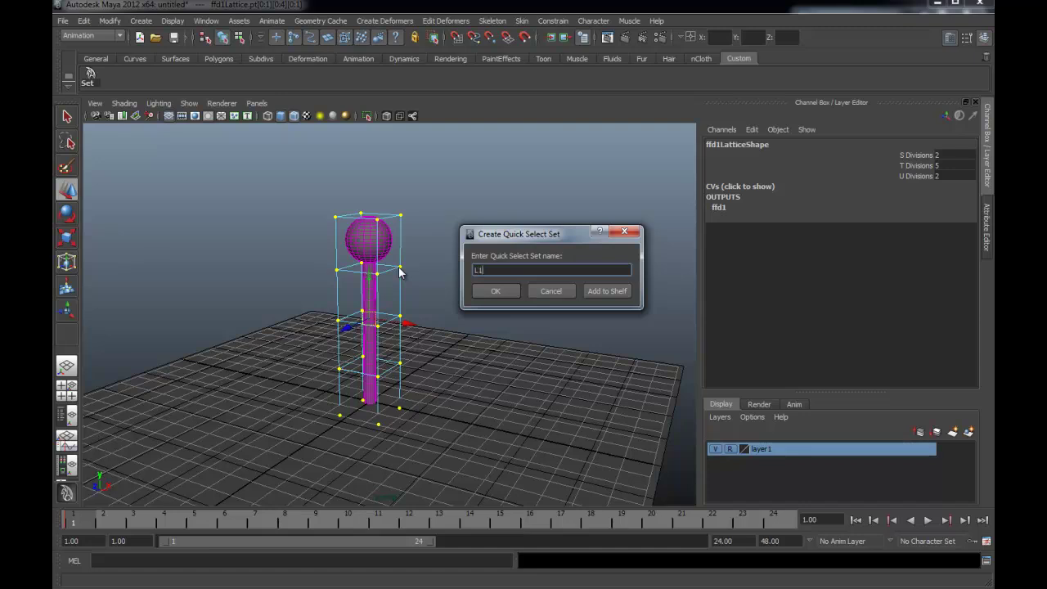
pyautogui.click(605, 291)
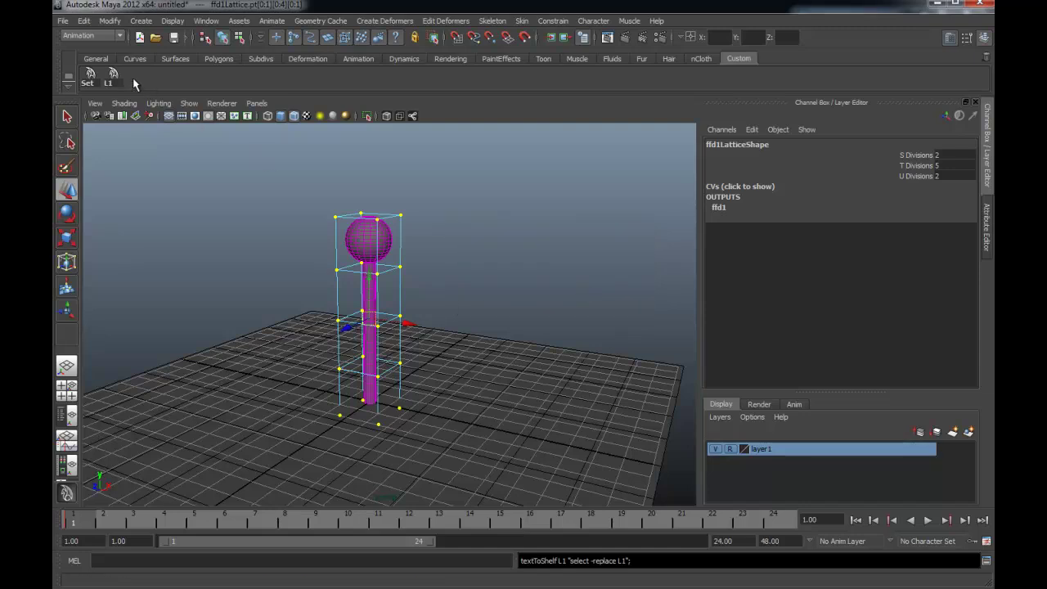
# Marquee-select the lattice and deformed stalk, then clear the selection.
pyautogui.click(166, 197)
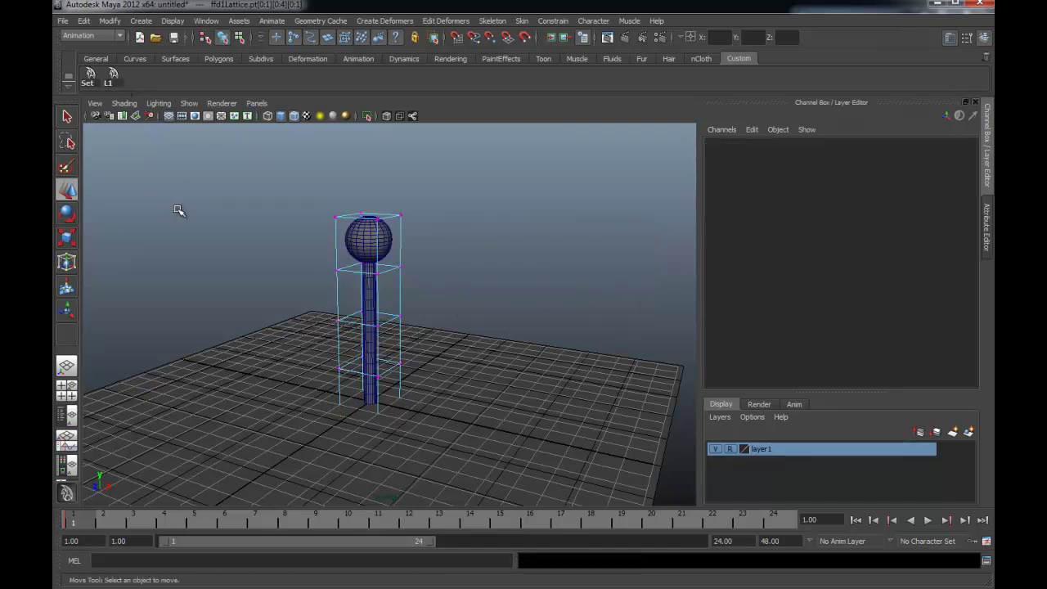
pyautogui.moveTo(295, 199); pyautogui.dragTo(463, 410)
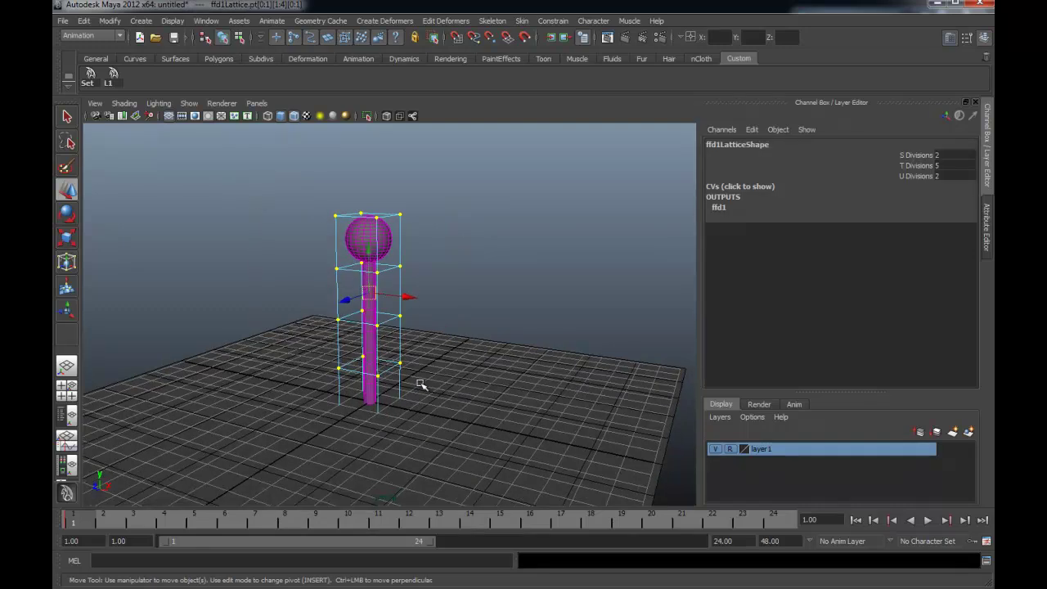
pyautogui.click(257, 201)
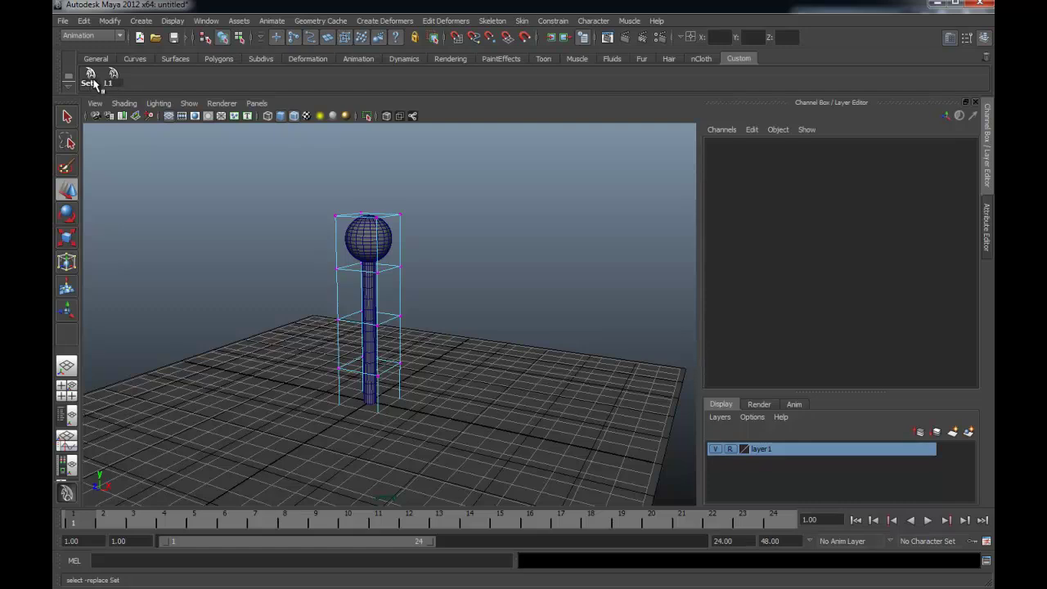
# Delete the old Set button via the shelf trash and reselect the lattice points with L1.
pyautogui.click(91, 75)
pyautogui.moveTo(90, 75); pyautogui.dragTo(985, 63, button='middle')
pyautogui.moveTo(988, 59); pyautogui.dragTo(986, 61, button='middle')
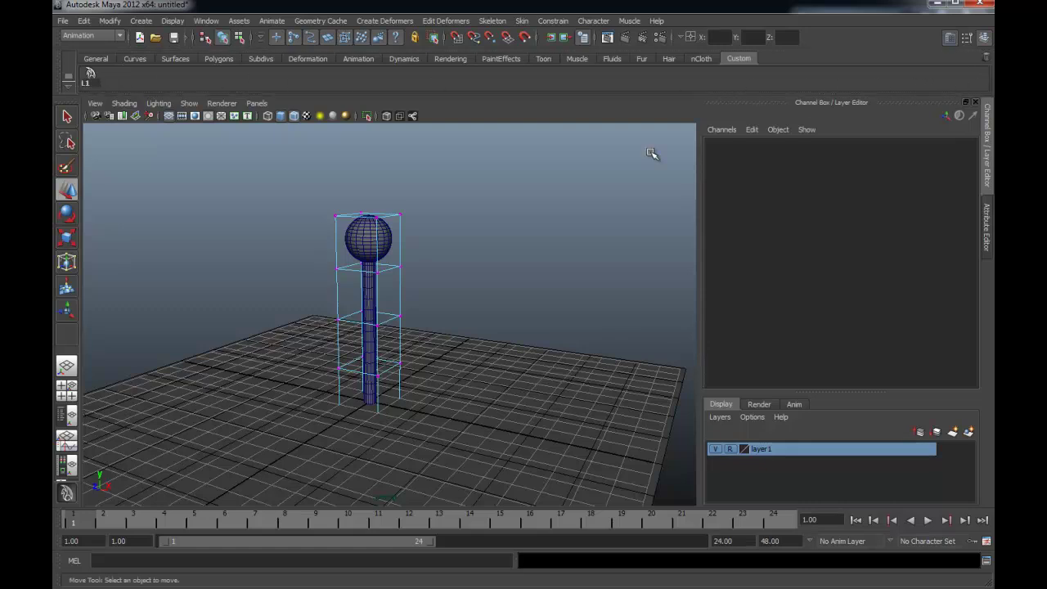
pyautogui.moveTo(528, 215)
pyautogui.keyDown('alt'); pyautogui.mouseDown()
pyautogui.moveTo(514, 234)
pyautogui.moveTo(491, 217)
pyautogui.mouseUp(); pyautogui.keyUp('alt')
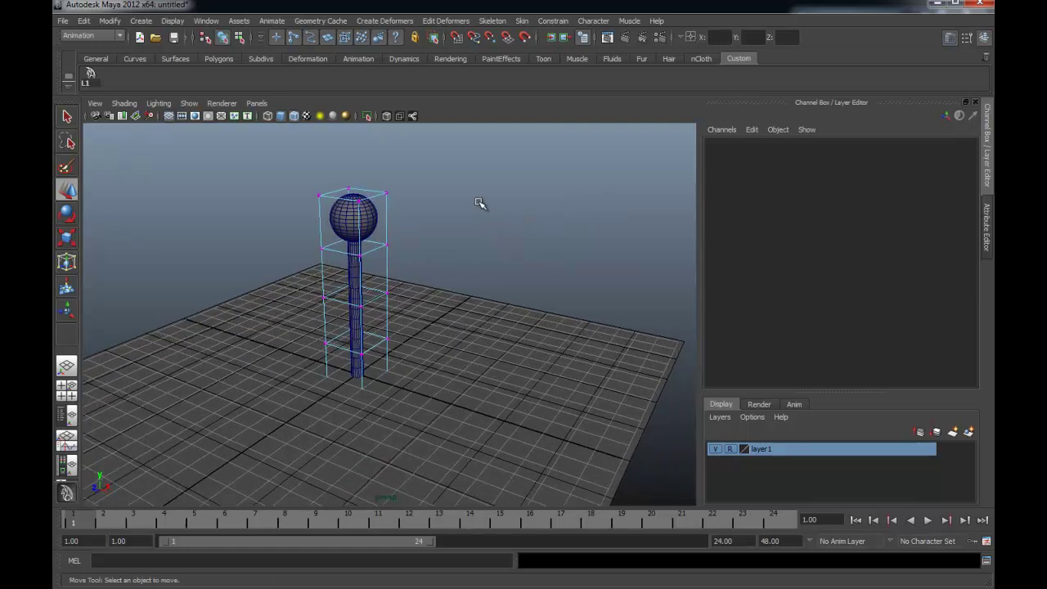
pyautogui.click(90, 77)
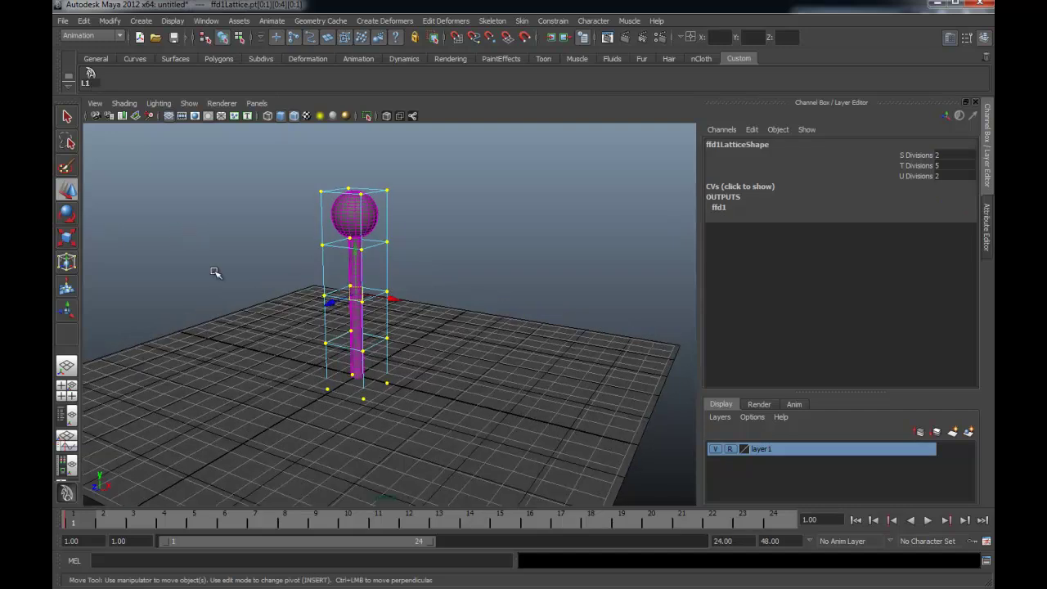
# From a lower frontal view, shift the middle band of lattice points to the left.
pyautogui.keyDown('alt'); pyautogui.moveTo(234, 297); pyautogui.dragTo(246, 286); pyautogui.keyUp('alt')
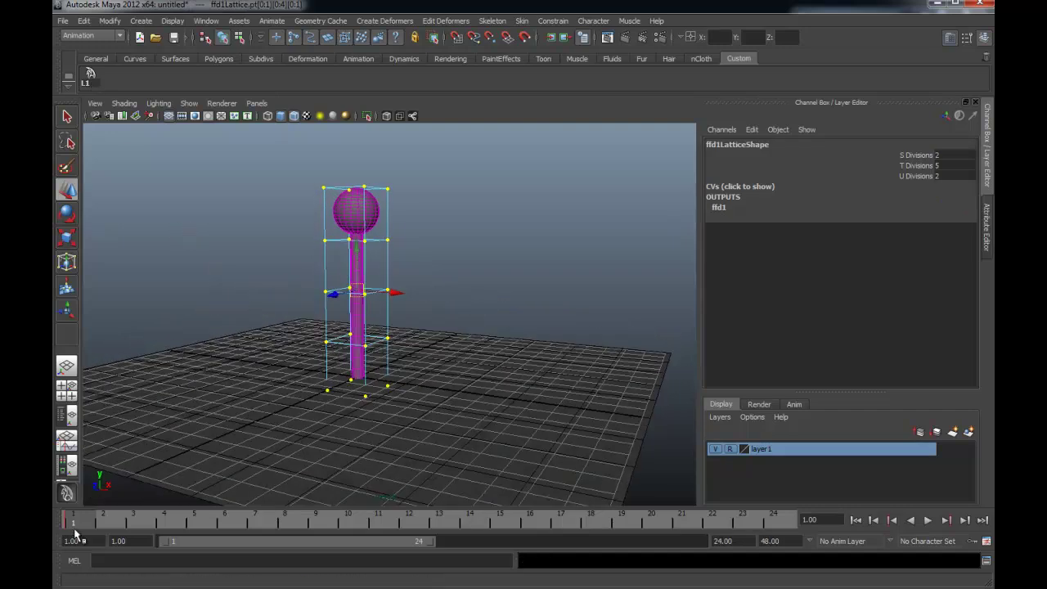
pyautogui.moveTo(192, 455)
pyautogui.keyDown('alt'); pyautogui.mouseDown()
pyautogui.moveTo(187, 423)
pyautogui.moveTo(251, 341)
pyautogui.moveTo(288, 352)
pyautogui.mouseUp(); pyautogui.keyUp('alt')
pyautogui.moveTo(262, 196)
pyautogui.mouseDown()
pyautogui.moveTo(467, 379)
pyautogui.moveTo(463, 397)
pyautogui.moveTo(441, 273)
pyautogui.mouseUp()
pyautogui.press('e')
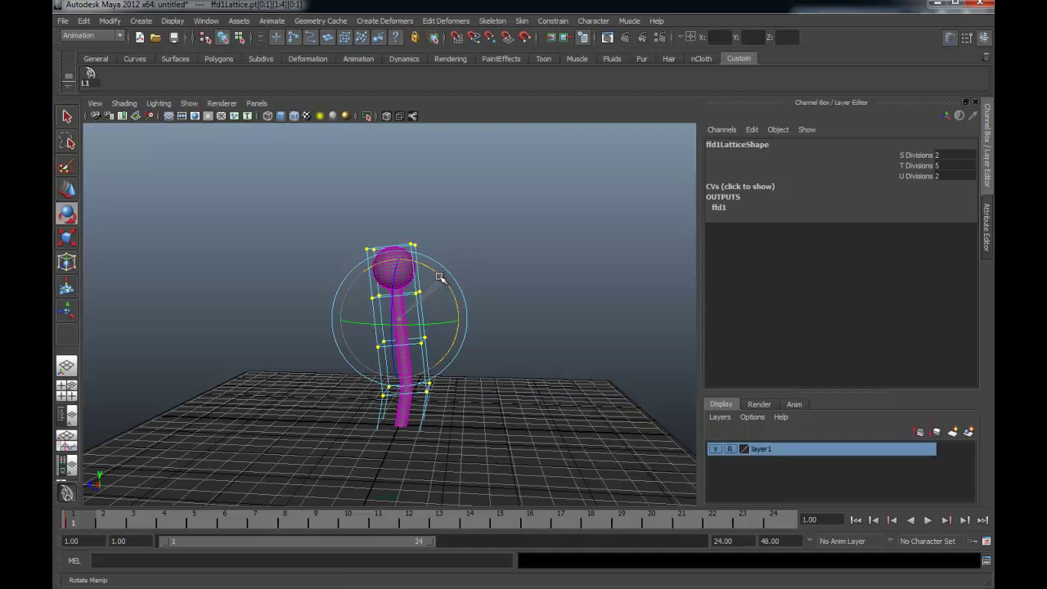
pyautogui.press('w')
pyautogui.moveTo(381, 323)
pyautogui.mouseDown()
pyautogui.moveTo(346, 311)
pyautogui.moveTo(353, 317)
pyautogui.mouseUp()
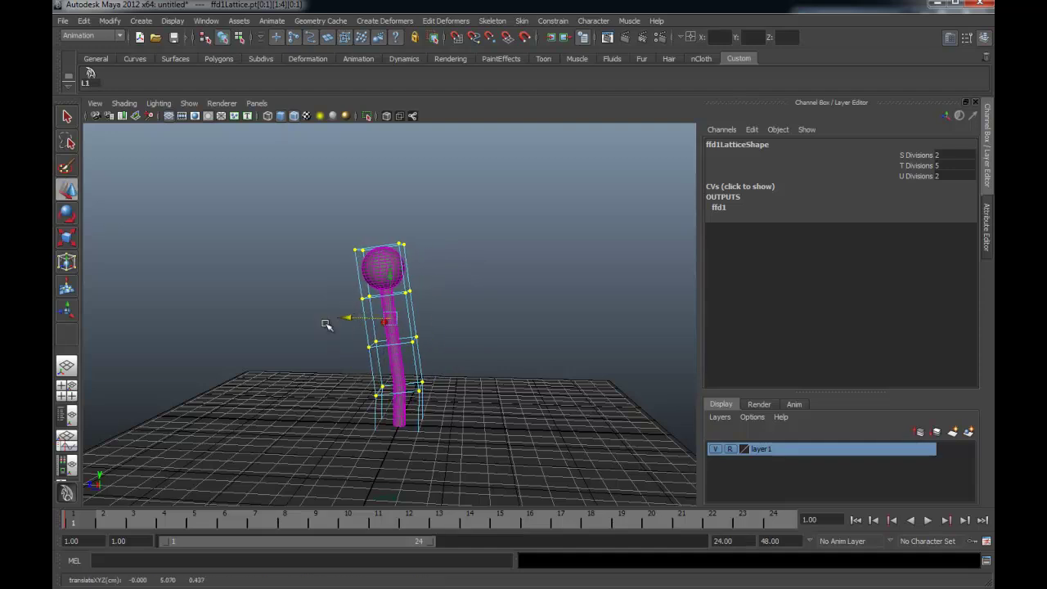
# Tilt and push the upper lattice points over to the left.
pyautogui.moveTo(292, 213); pyautogui.dragTo(439, 360)
pyautogui.press('e')
pyautogui.moveTo(427, 250)
pyautogui.mouseDown()
pyautogui.moveTo(366, 280)
pyautogui.moveTo(304, 291)
pyautogui.moveTo(320, 310)
pyautogui.moveTo(300, 341)
pyautogui.moveTo(280, 347)
pyautogui.mouseUp()
pyautogui.press('w')
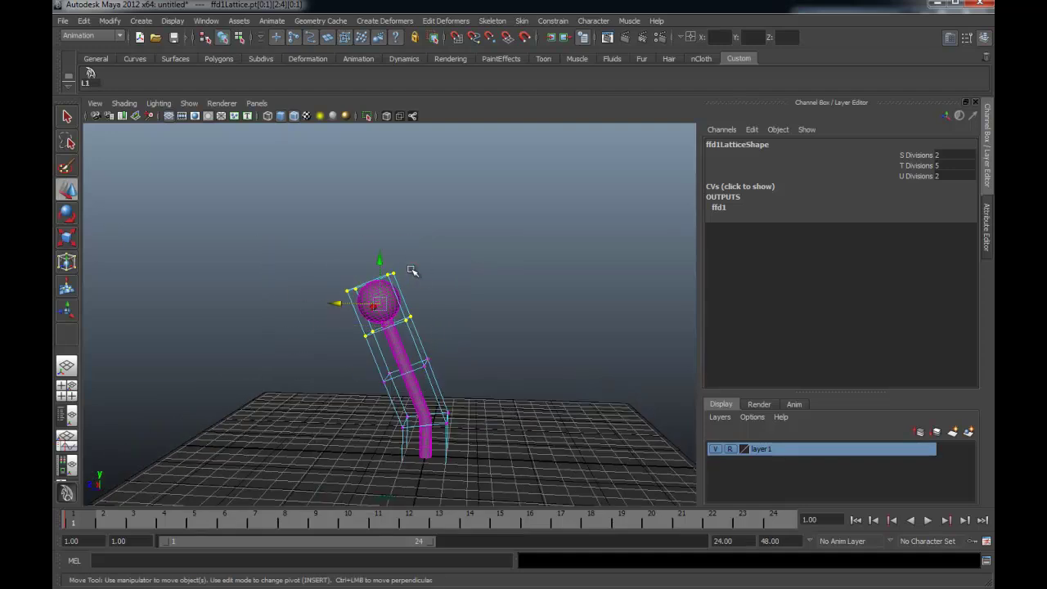
pyautogui.press('e')
pyautogui.moveTo(381, 244); pyautogui.dragTo(352, 255)
pyautogui.press('w')
pyautogui.moveTo(372, 304)
pyautogui.mouseDown()
pyautogui.moveTo(243, 306)
pyautogui.moveTo(328, 308)
pyautogui.mouseUp()
# Tip the lattice top further left so the head droops, then reselect all points with L1.
pyautogui.press('e')
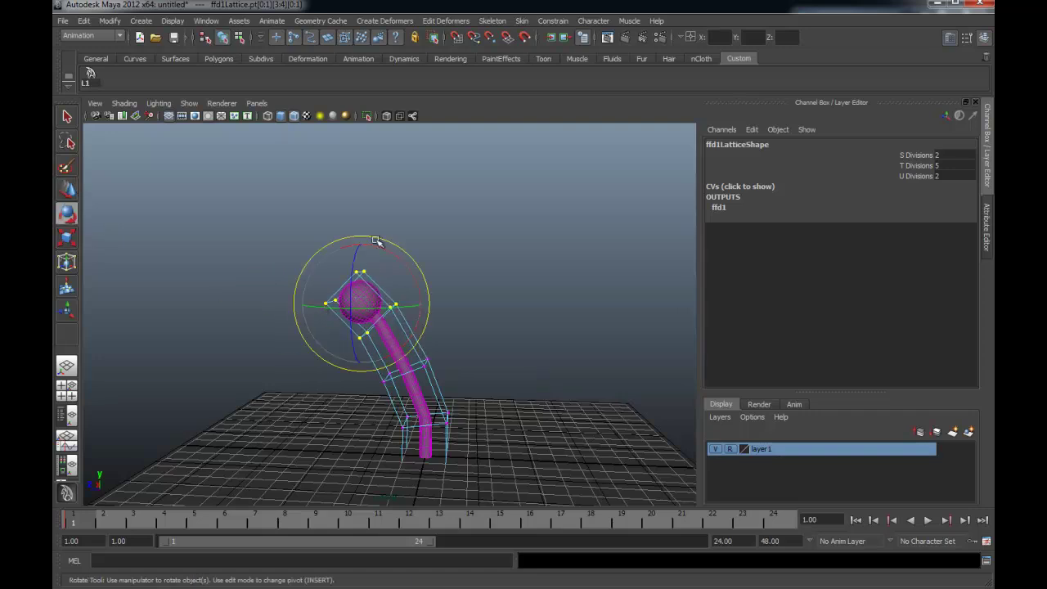
pyautogui.moveTo(391, 254)
pyautogui.mouseDown()
pyautogui.moveTo(382, 249)
pyautogui.moveTo(303, 304)
pyautogui.moveTo(315, 271)
pyautogui.mouseUp()
pyautogui.press('w')
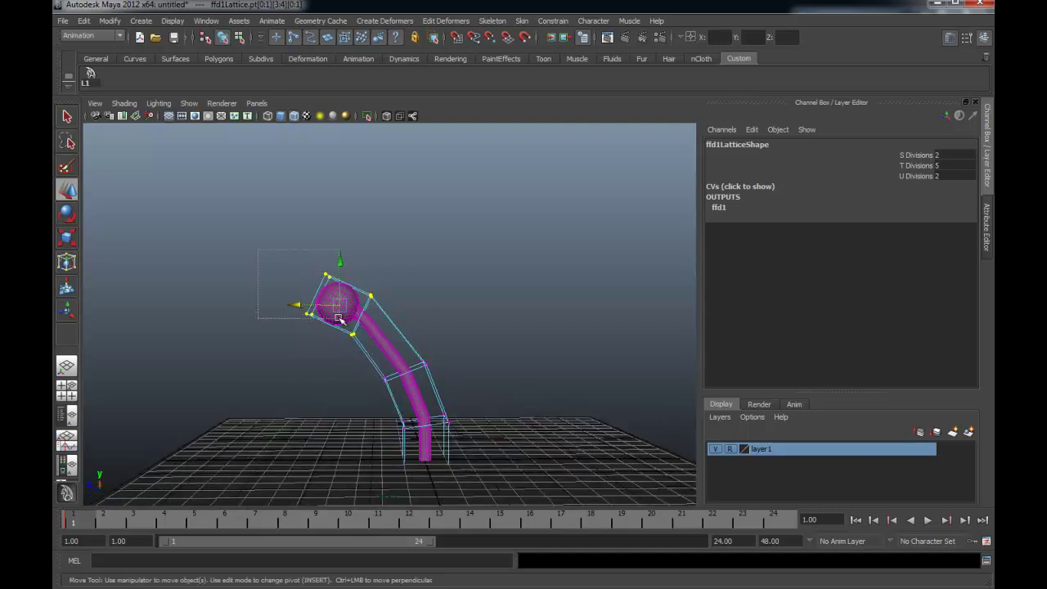
pyautogui.moveTo(335, 314)
pyautogui.keyDown('alt'); pyautogui.mouseDown()
pyautogui.moveTo(278, 300)
pyautogui.moveTo(334, 314)
pyautogui.mouseUp(); pyautogui.keyUp('alt')
pyautogui.click(90, 72)
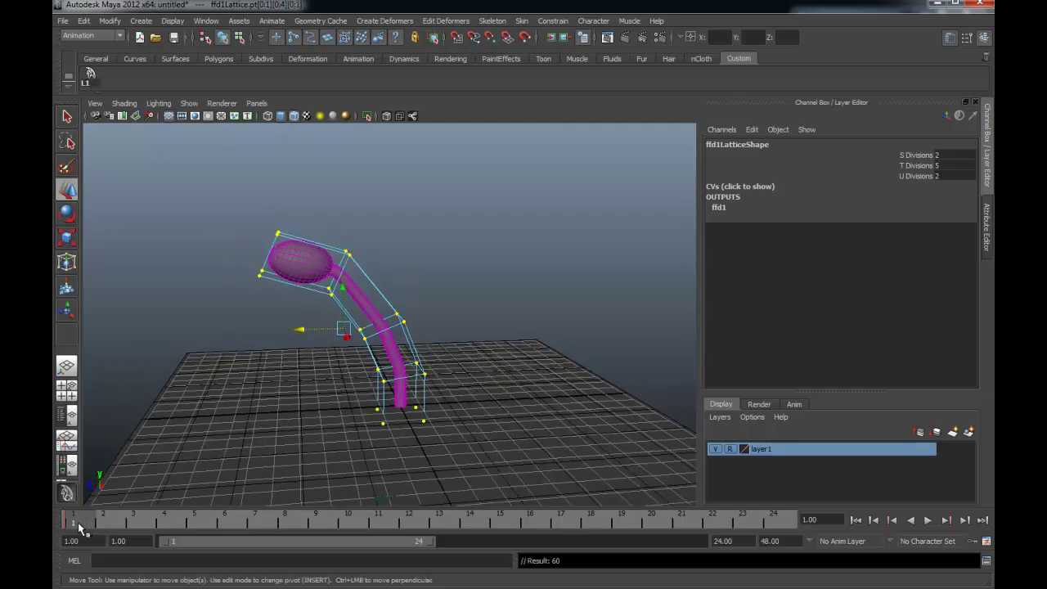
# At frame 10, rotate the lattice to re-bend the mushroom head.
pyautogui.hotkey('alt', 'v')
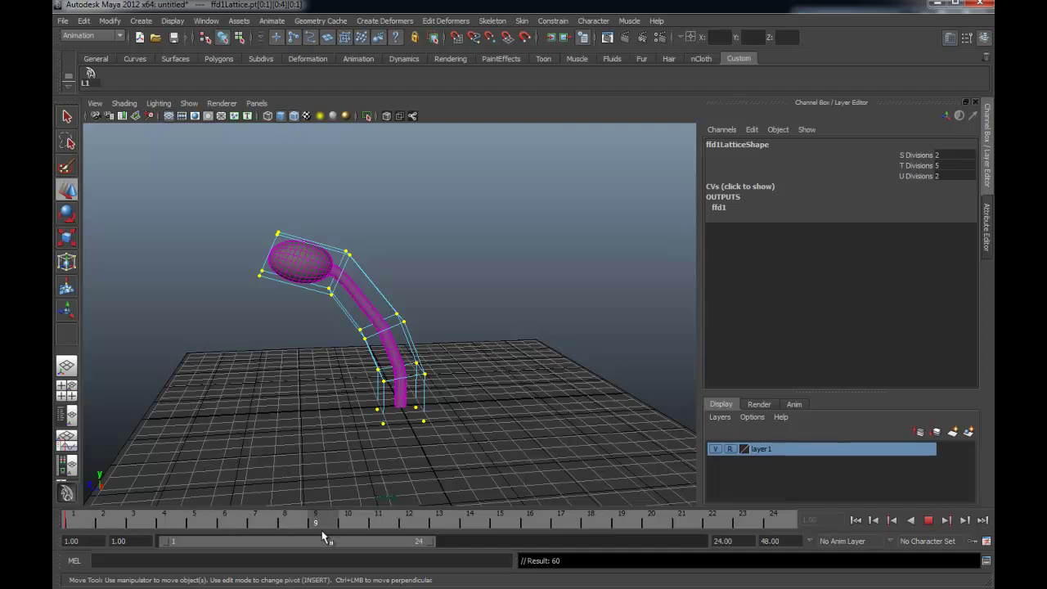
pyautogui.click(346, 523)
pyautogui.moveTo(367, 390)
pyautogui.keyDown('alt'); pyautogui.mouseDown()
pyautogui.moveTo(308, 356)
pyautogui.moveTo(311, 279)
pyautogui.mouseUp(); pyautogui.keyUp('alt')
pyautogui.press('e')
pyautogui.moveTo(373, 302)
pyautogui.mouseDown()
pyautogui.moveTo(392, 295)
pyautogui.moveTo(393, 314)
pyautogui.moveTo(451, 346)
pyautogui.moveTo(338, 235)
pyautogui.mouseUp()
# Drop the bottom row from the selection and shift the upper lattice sideways along X.
pyautogui.keyDown('ctrl'); pyautogui.moveTo(270, 475); pyautogui.dragTo(498, 416); pyautogui.keyUp('ctrl')
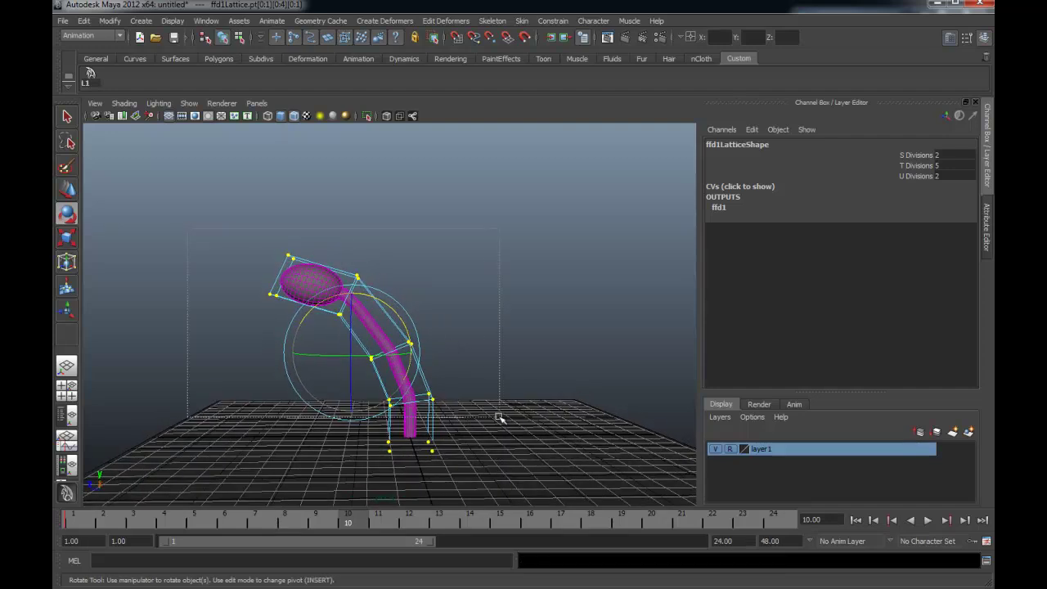
pyautogui.moveTo(392, 286); pyautogui.dragTo(402, 292)
pyautogui.press('w')
pyautogui.moveTo(343, 327); pyautogui.dragTo(353, 326)
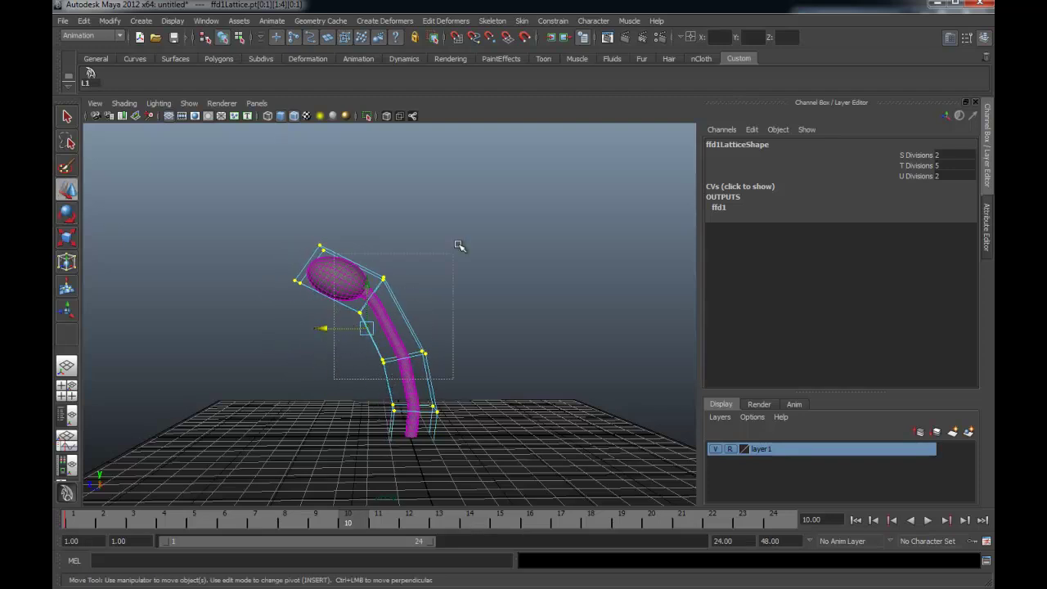
# Rotate and move the two middle lattice rows to bend the stalk.
pyautogui.moveTo(106, 225); pyautogui.dragTo(467, 379)
pyautogui.keyDown('alt'); pyautogui.moveTo(418, 279); pyautogui.dragTo(431, 278); pyautogui.keyUp('alt')
pyautogui.press('w')
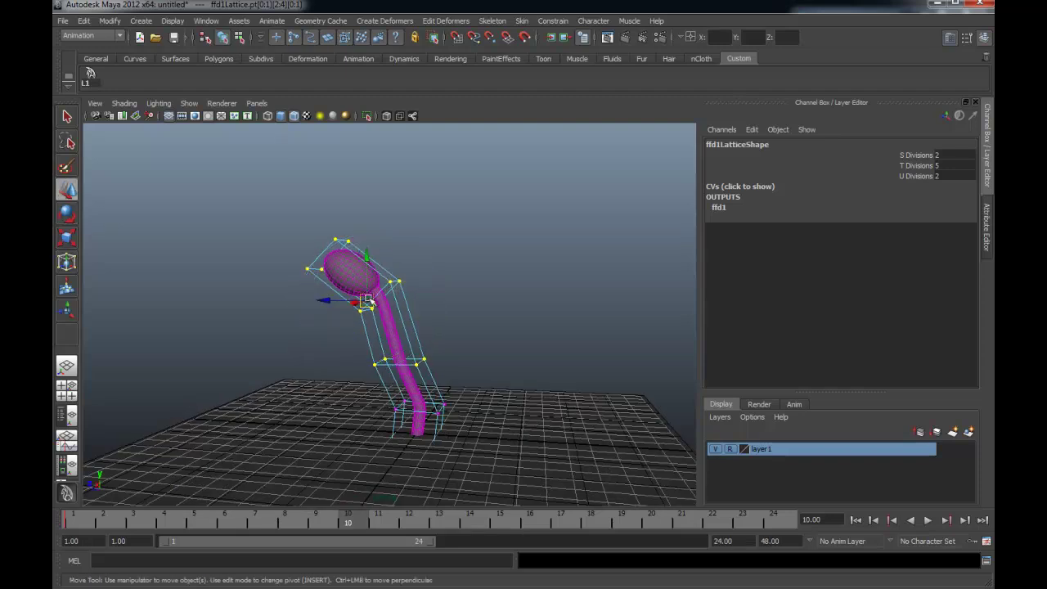
pyautogui.moveTo(325, 301); pyautogui.dragTo(344, 301)
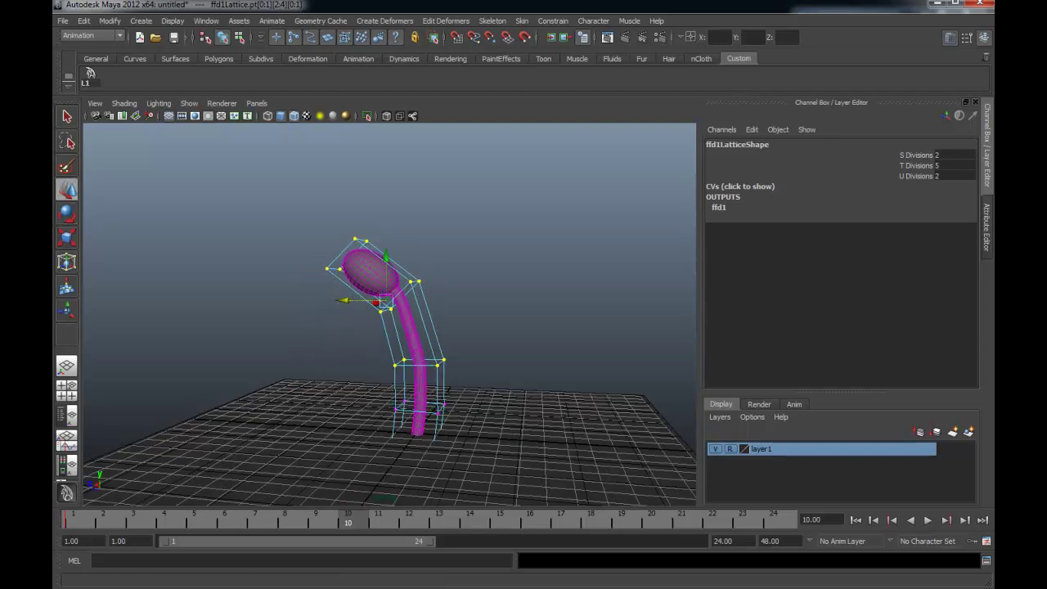
pyautogui.keyDown('alt'); pyautogui.moveTo(347, 356); pyautogui.dragTo(359, 356); pyautogui.keyUp('alt')
pyautogui.keyDown('alt'); pyautogui.moveTo(251, 205); pyautogui.dragTo(467, 470); pyautogui.keyUp('alt')
# Review the sway, then raise, rotate and nudge the top points; reselect all with L1.
pyautogui.hotkey('alt', 'v')
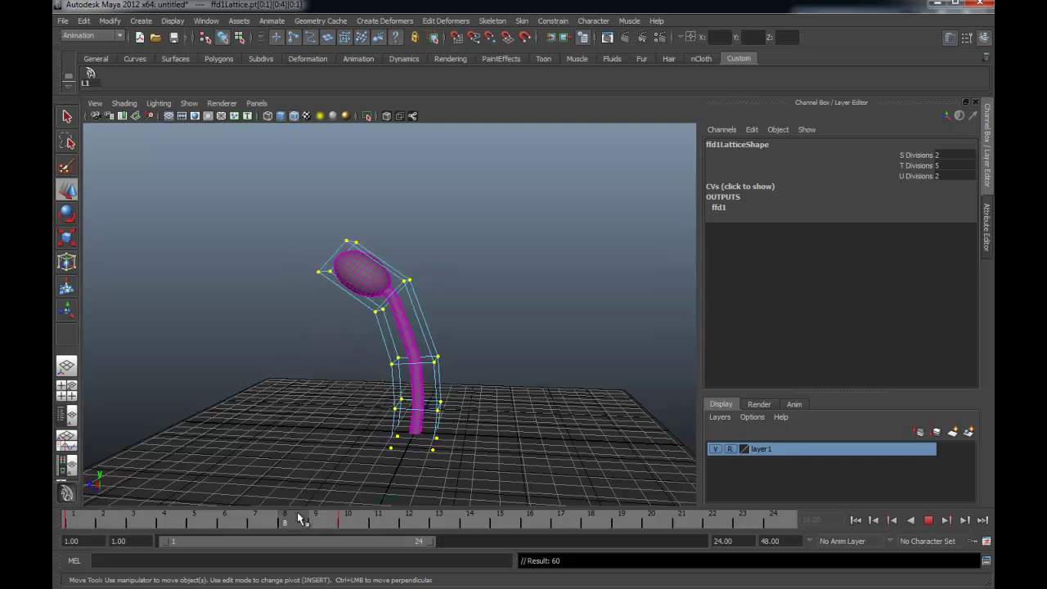
pyautogui.hotkey('alt', 'v')
pyautogui.moveTo(347, 282)
pyautogui.keyDown('alt'); pyautogui.mouseDown()
pyautogui.moveTo(331, 278)
pyautogui.moveTo(359, 258)
pyautogui.moveTo(323, 255)
pyautogui.mouseUp(); pyautogui.keyUp('alt')
pyautogui.moveTo(359, 221); pyautogui.dragTo(361, 206)
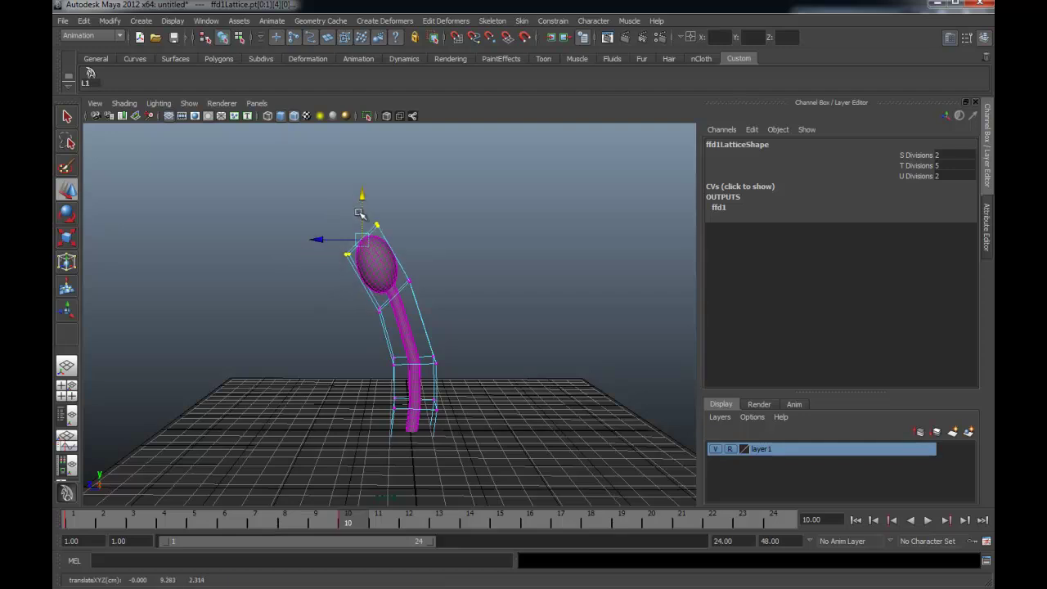
pyautogui.press('e')
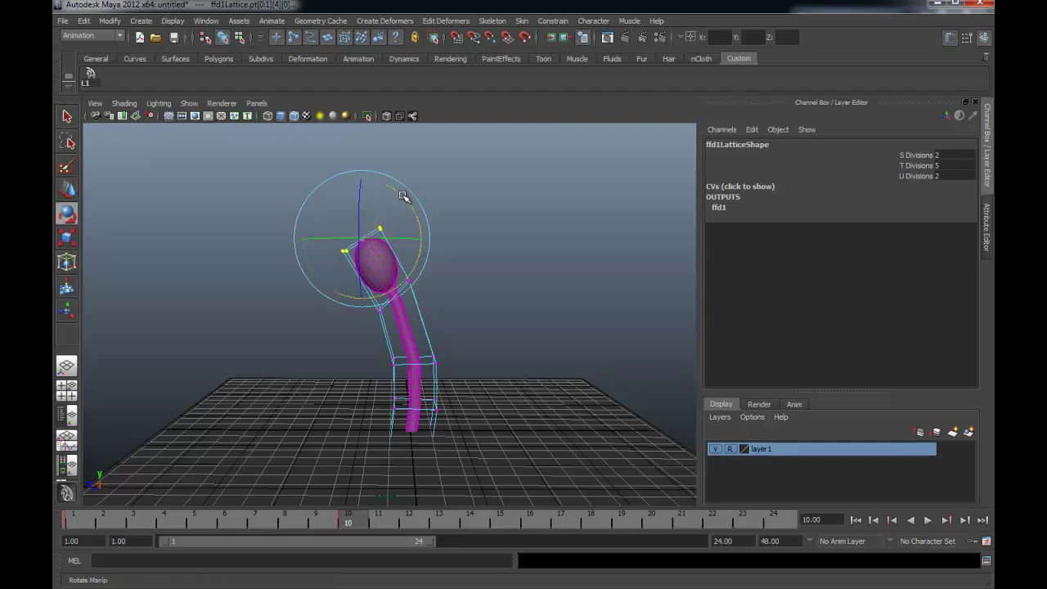
pyautogui.moveTo(458, 256)
pyautogui.keyDown('alt'); pyautogui.mouseDown()
pyautogui.moveTo(416, 251)
pyautogui.moveTo(434, 208)
pyautogui.moveTo(445, 225)
pyautogui.moveTo(339, 267)
pyautogui.moveTo(431, 339)
pyautogui.mouseUp(); pyautogui.keyUp('alt')
pyautogui.press('w')
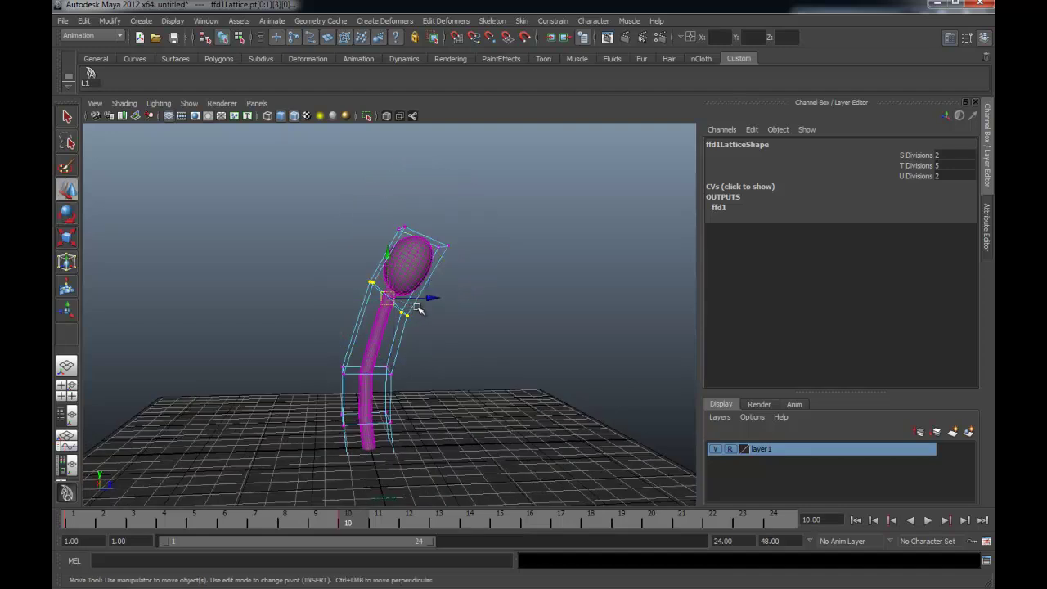
pyautogui.moveTo(424, 302); pyautogui.dragTo(419, 301)
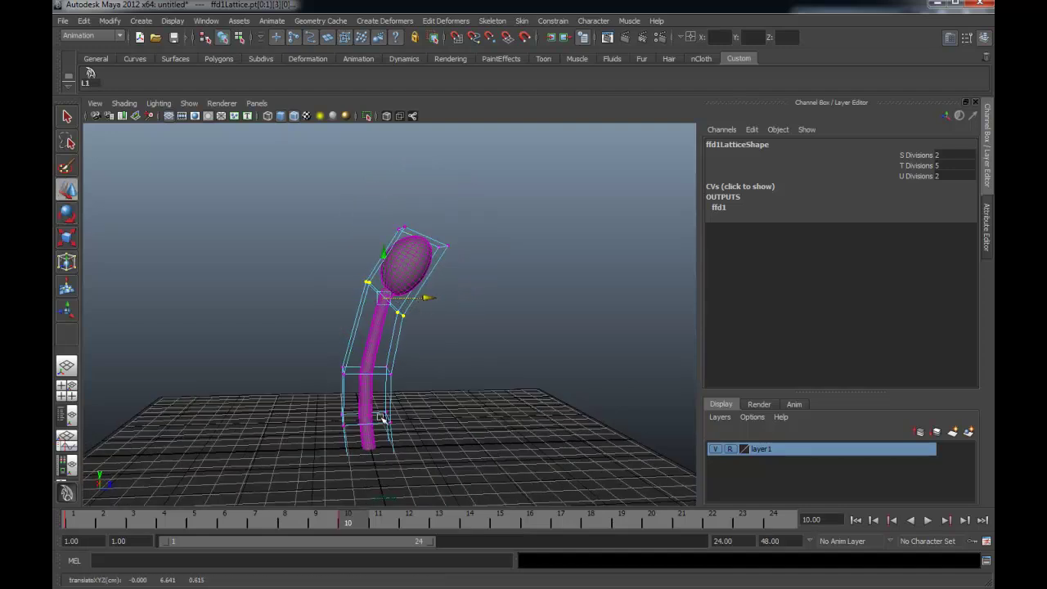
pyautogui.click(90, 75)
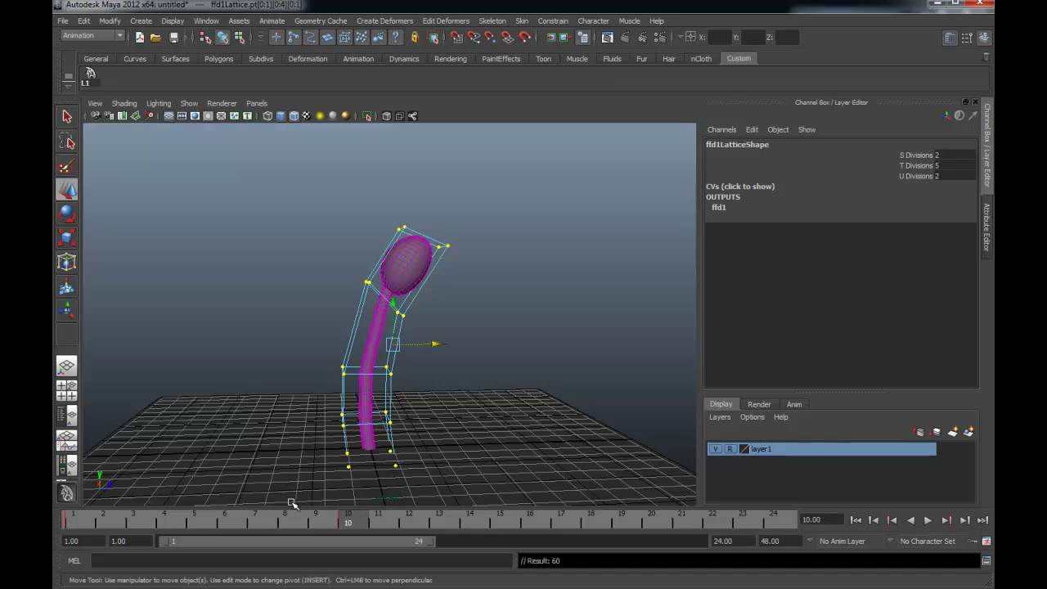
# At frame 5, raise the top two lattice points and reselect all points with L1.
pyautogui.moveTo(228, 526)
pyautogui.mouseDown()
pyautogui.moveTo(307, 538)
pyautogui.moveTo(147, 530)
pyautogui.moveTo(227, 535)
pyautogui.moveTo(196, 533)
pyautogui.mouseUp()
pyautogui.keyDown('alt'); pyautogui.moveTo(409, 384); pyautogui.dragTo(388, 385); pyautogui.keyUp('alt')
pyautogui.moveTo(438, 224); pyautogui.dragTo(515, 298)
pyautogui.moveTo(469, 214); pyautogui.dragTo(471, 199)
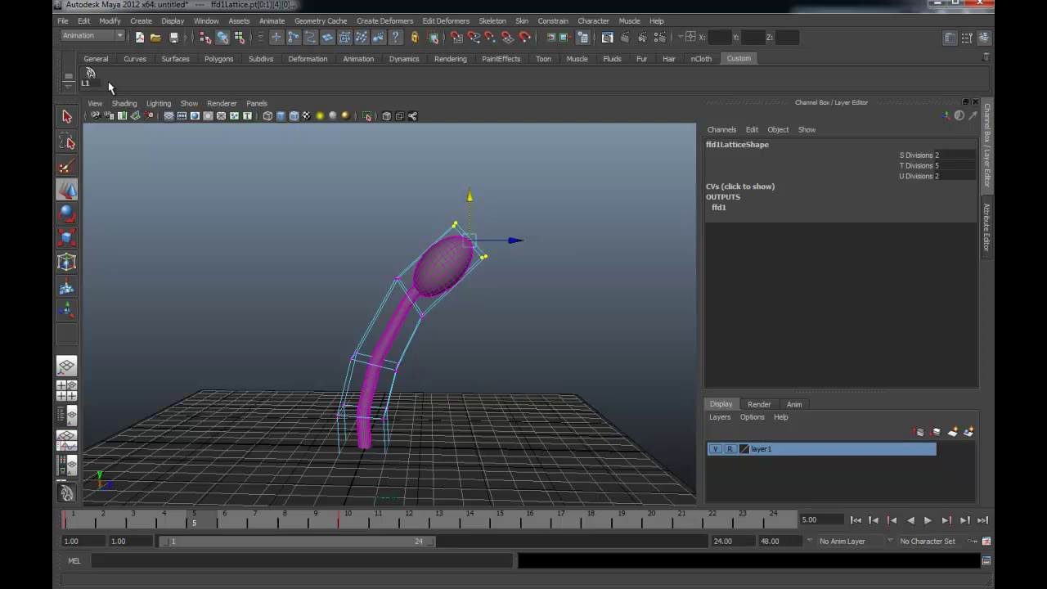
pyautogui.click(91, 75)
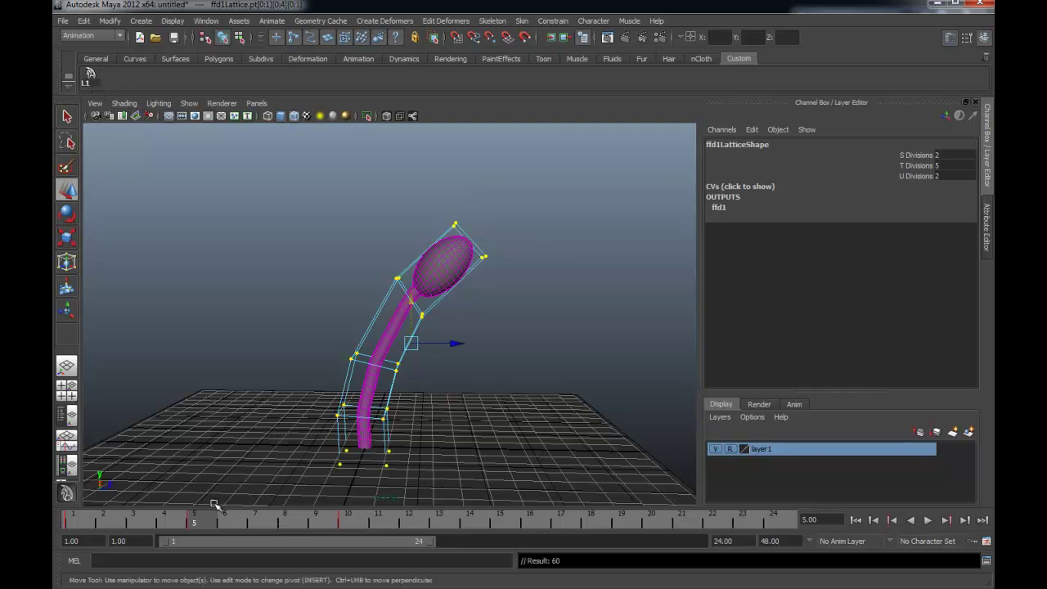
# Return to frame 1, clear the selection and switch the lattice to Object Mode.
pyautogui.moveTo(214, 505); pyautogui.dragTo(74, 519)
pyautogui.moveTo(196, 440)
pyautogui.keyDown('alt'); pyautogui.mouseDown()
pyautogui.moveTo(493, 374)
pyautogui.moveTo(527, 324)
pyautogui.moveTo(488, 290)
pyautogui.mouseUp(); pyautogui.keyUp('alt')
pyautogui.click(533, 341)
pyautogui.moveTo(492, 276); pyautogui.dragTo(525, 272, button='right')
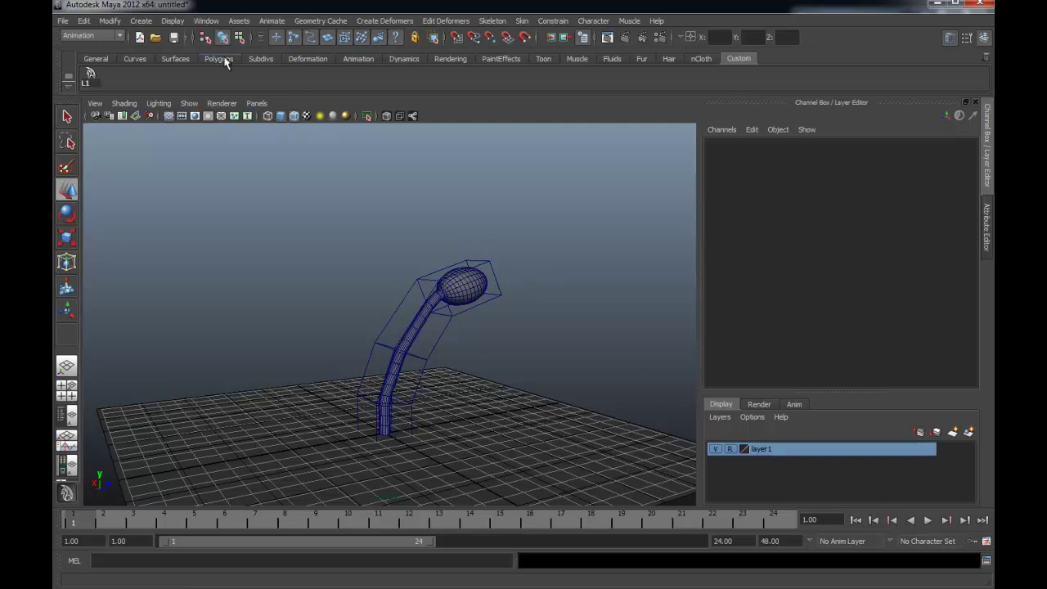
# Open the Graph Editor, place it right of the stalk, and enable View > Infinity.
pyautogui.click(208, 20)
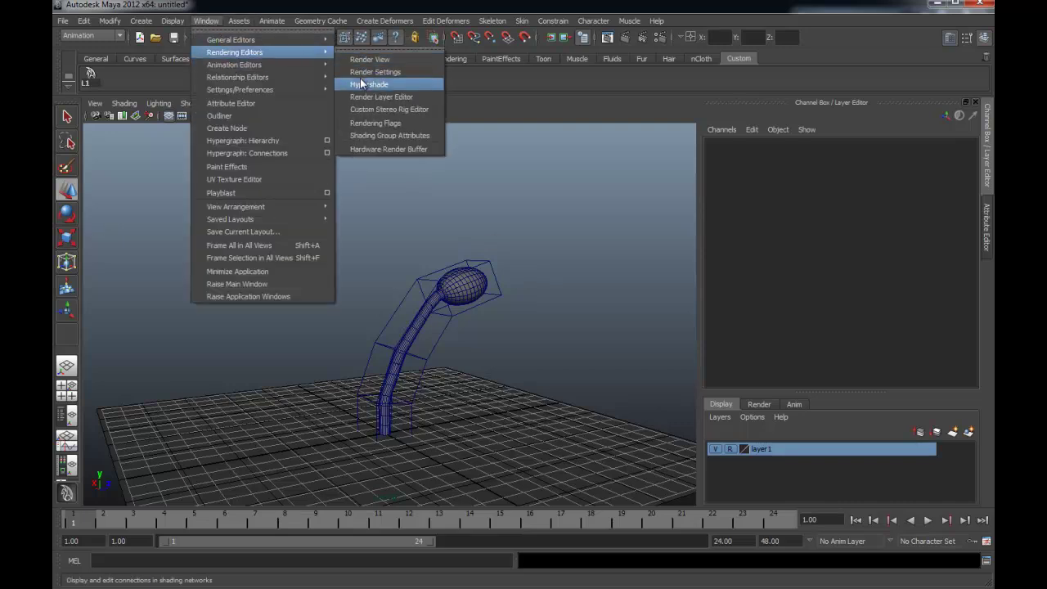
pyautogui.moveTo(234, 64)
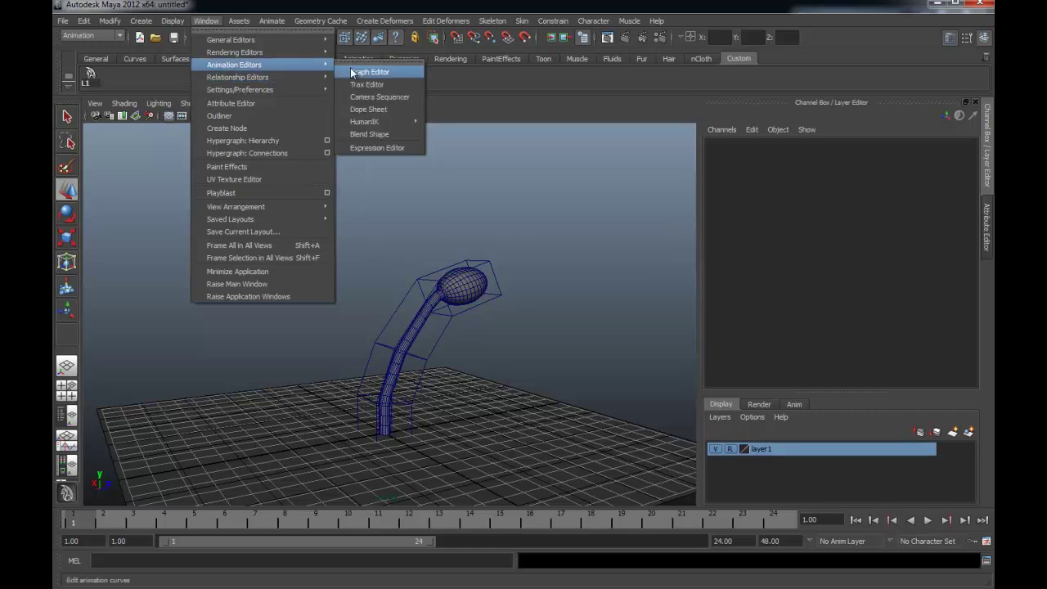
pyautogui.click(402, 76)
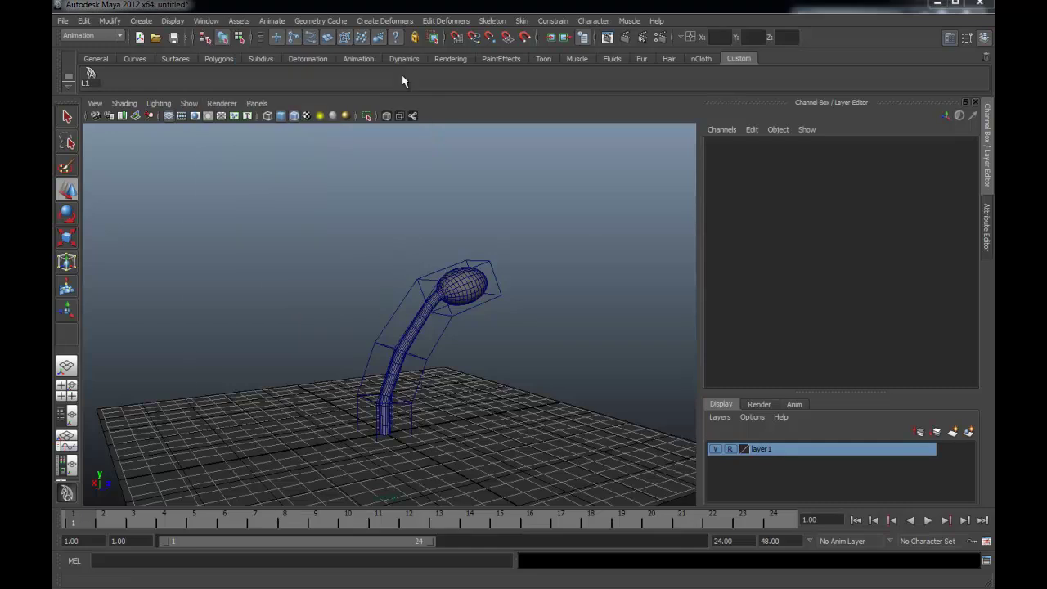
pyautogui.moveTo(208, 71); pyautogui.dragTo(339, 71)
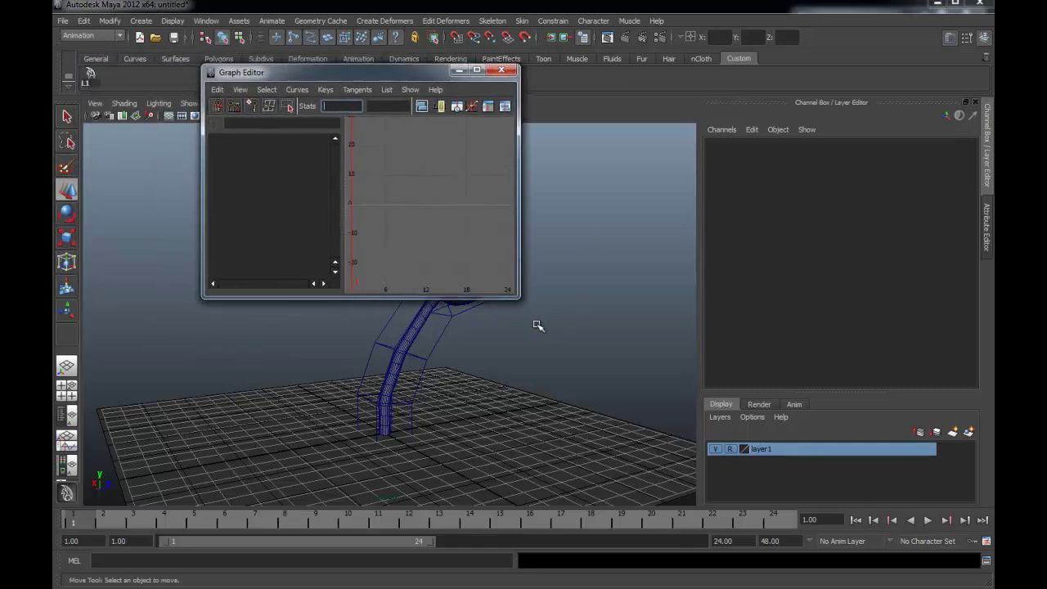
pyautogui.moveTo(521, 299); pyautogui.dragTo(791, 404)
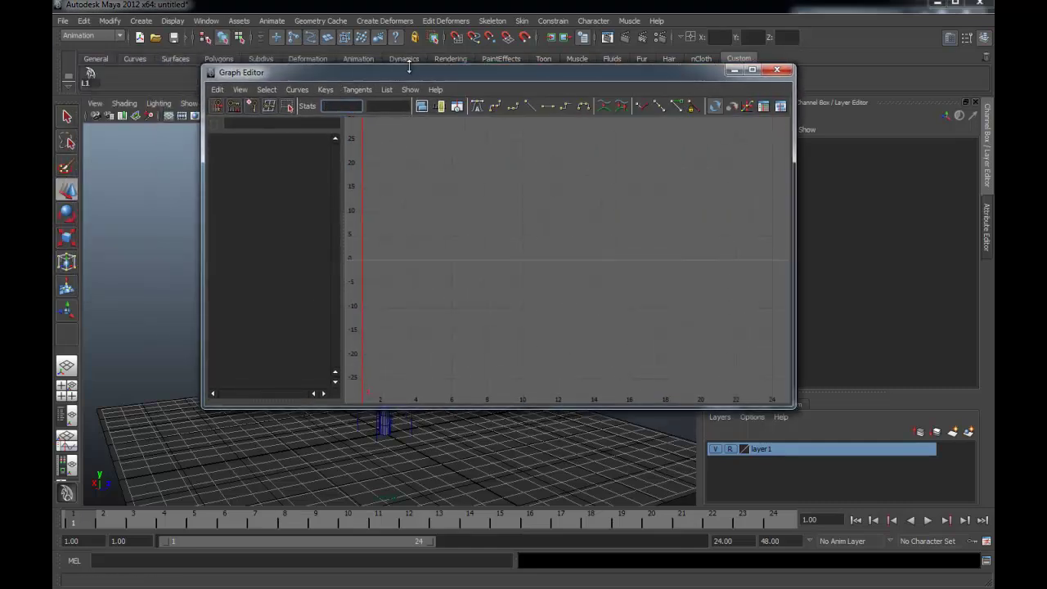
pyautogui.moveTo(414, 82); pyautogui.dragTo(594, 86)
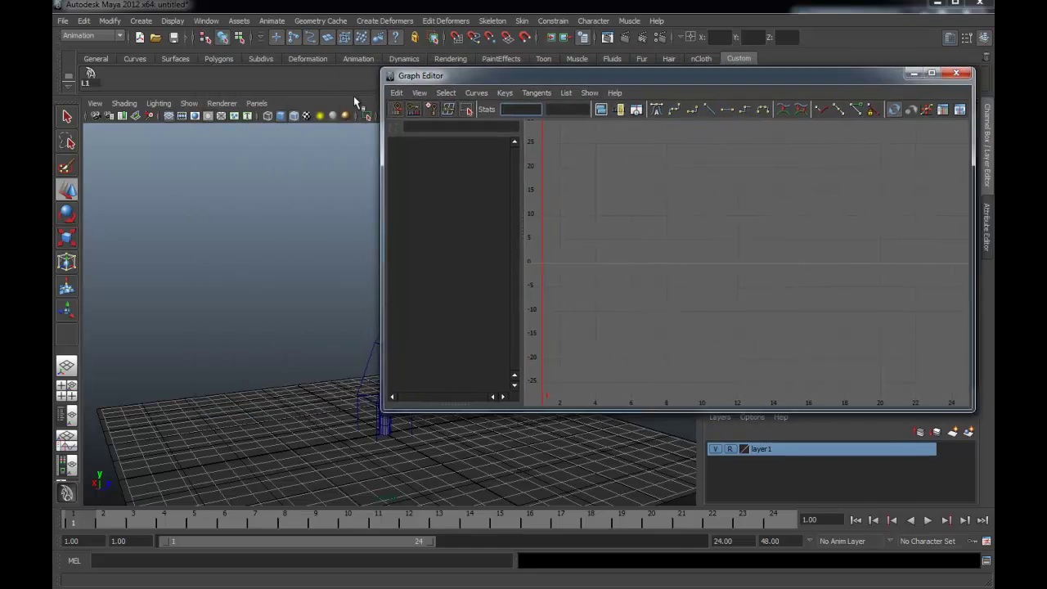
pyautogui.moveTo(381, 101)
pyautogui.mouseDown()
pyautogui.moveTo(554, 101)
pyautogui.moveTo(504, 101)
pyautogui.mouseUp()
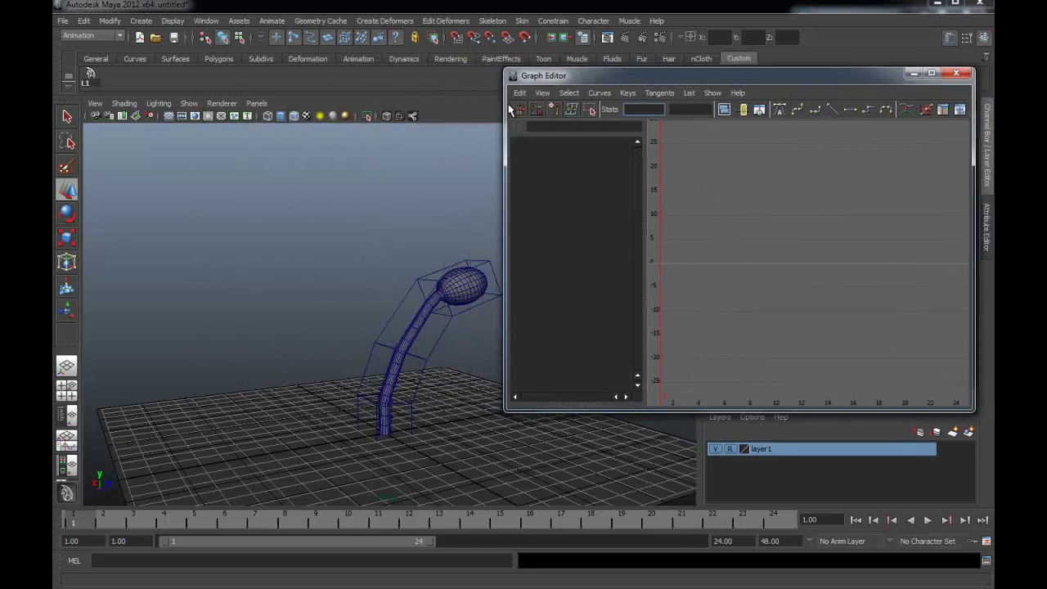
pyautogui.click(542, 95)
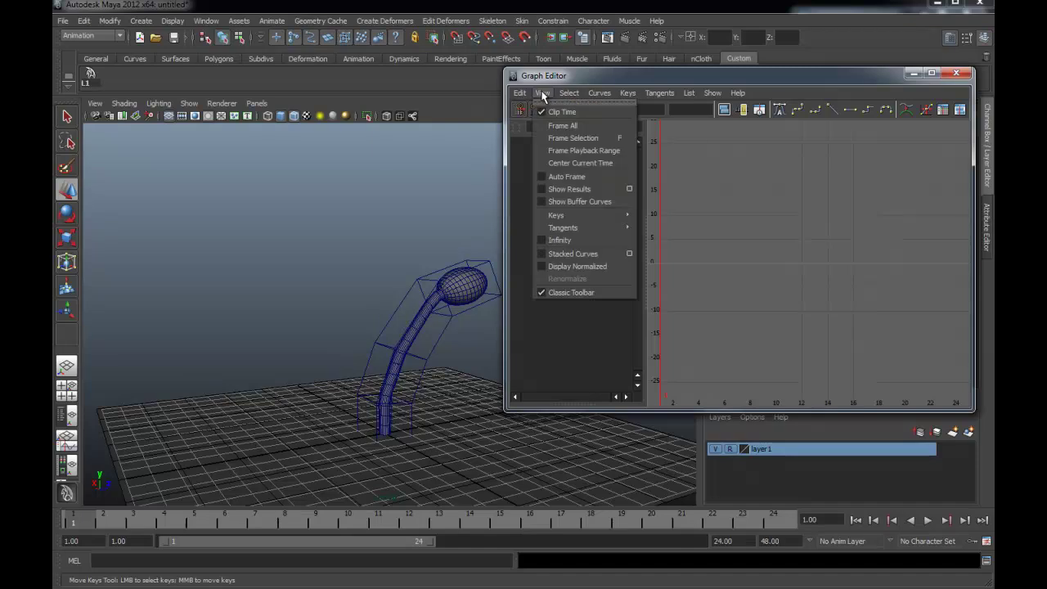
pyautogui.click(578, 241)
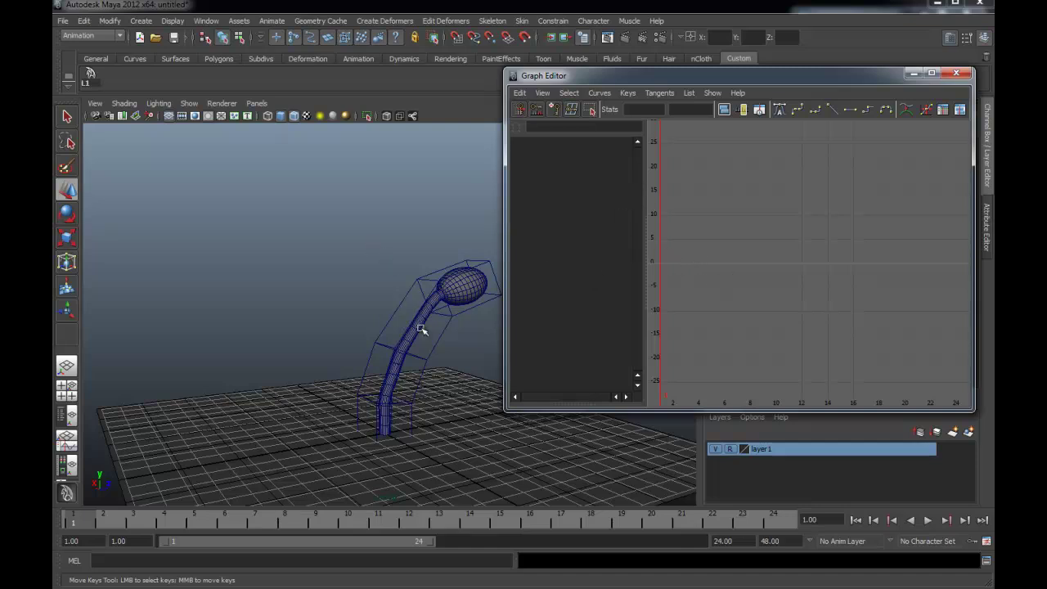
# Select all lattice points with L1 and load channels pt[0][1][0] through pt[1][4][1].
pyautogui.click(91, 78)
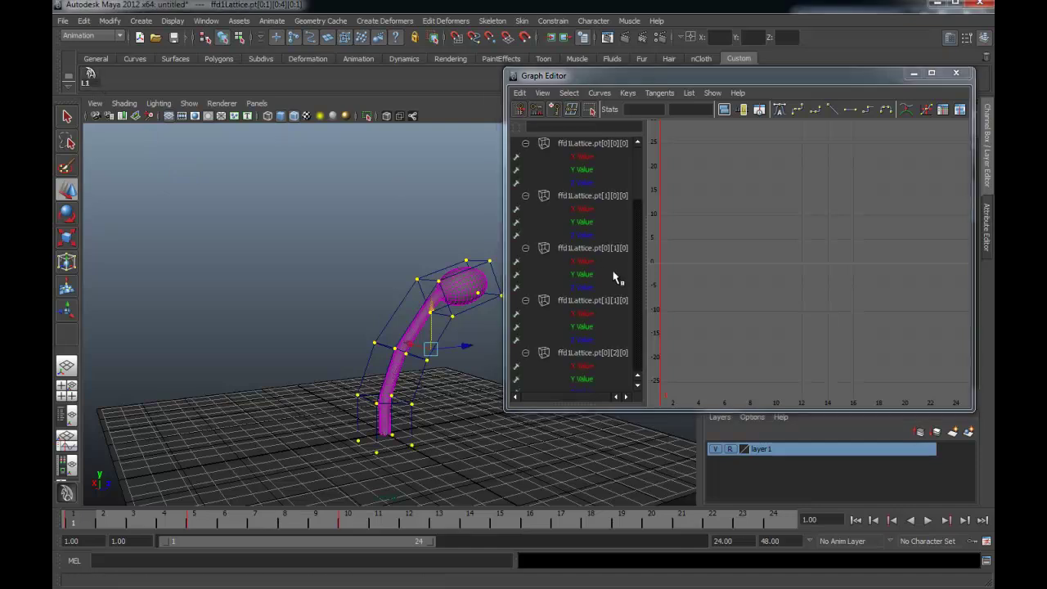
pyautogui.scroll(-2, 594, 300)
pyautogui.click(586, 145)
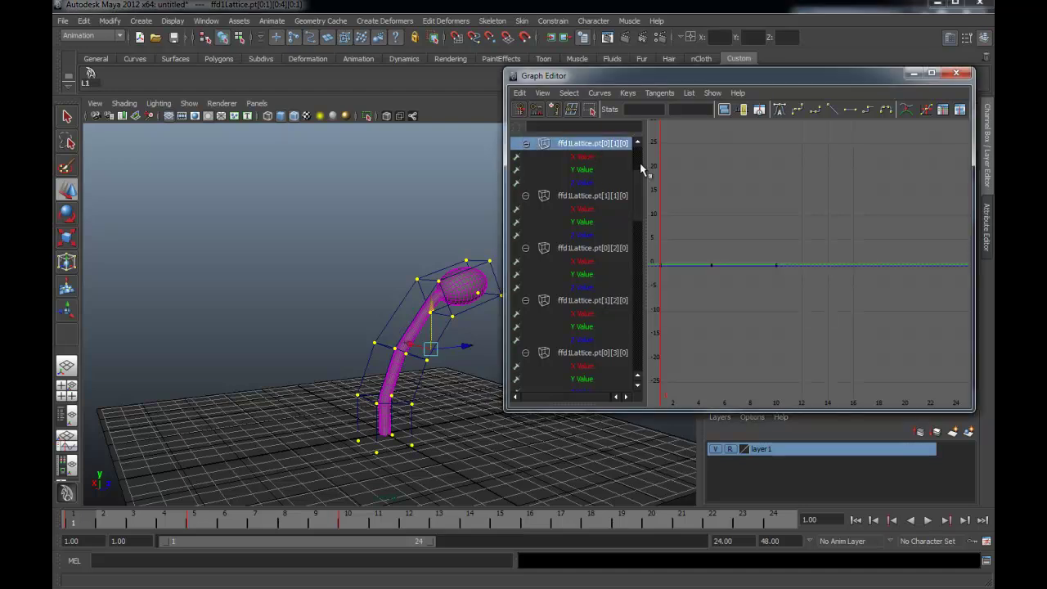
pyautogui.moveTo(644, 185); pyautogui.dragTo(649, 350)
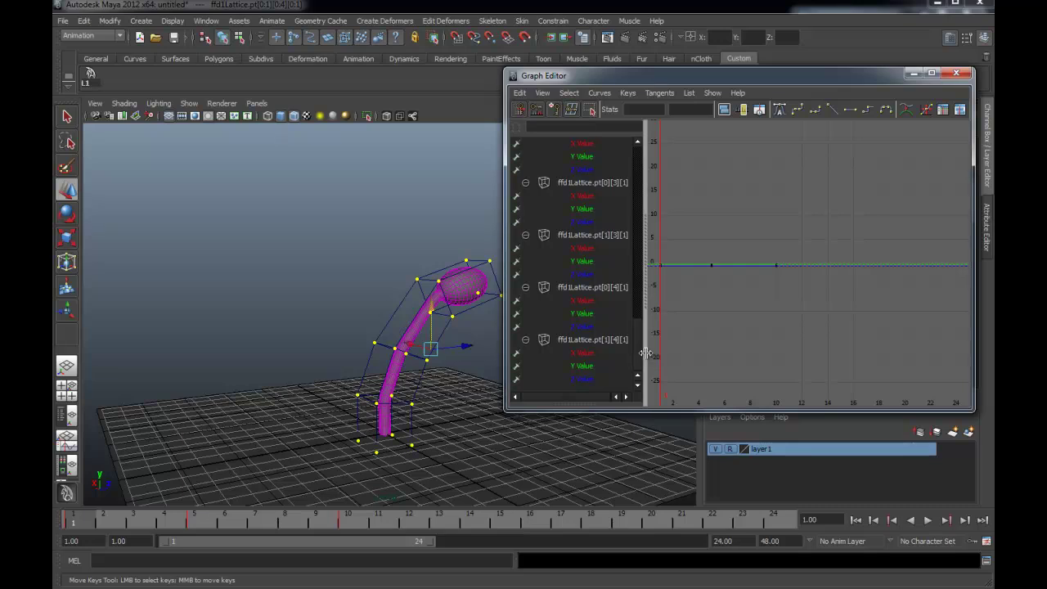
pyautogui.keyDown('shift'); pyautogui.click(584, 342); pyautogui.keyUp('shift')
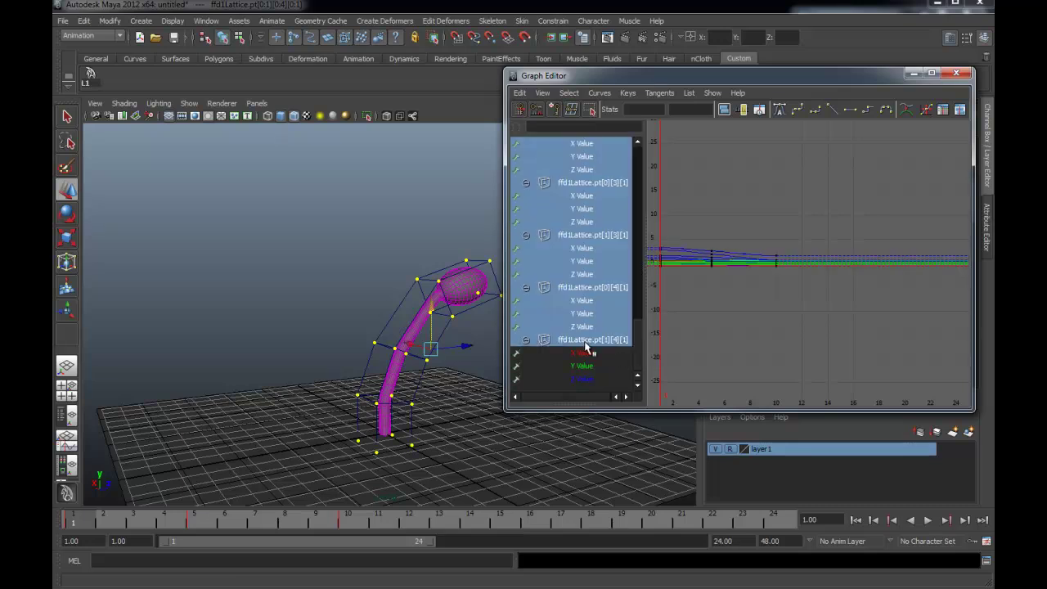
# Frame the X, Y and Z Value curves and marquee-select all keys across frames 1–10.
pyautogui.keyDown('alt'); pyautogui.moveTo(752, 318); pyautogui.dragTo(818, 317, button='middle'); pyautogui.keyUp('alt')
pyautogui.moveTo(747, 291)
pyautogui.keyDown('alt'); pyautogui.mouseDown(button='right')
pyautogui.moveTo(771, 292)
pyautogui.moveTo(752, 292)
pyautogui.mouseUp(button='right'); pyautogui.keyUp('alt')
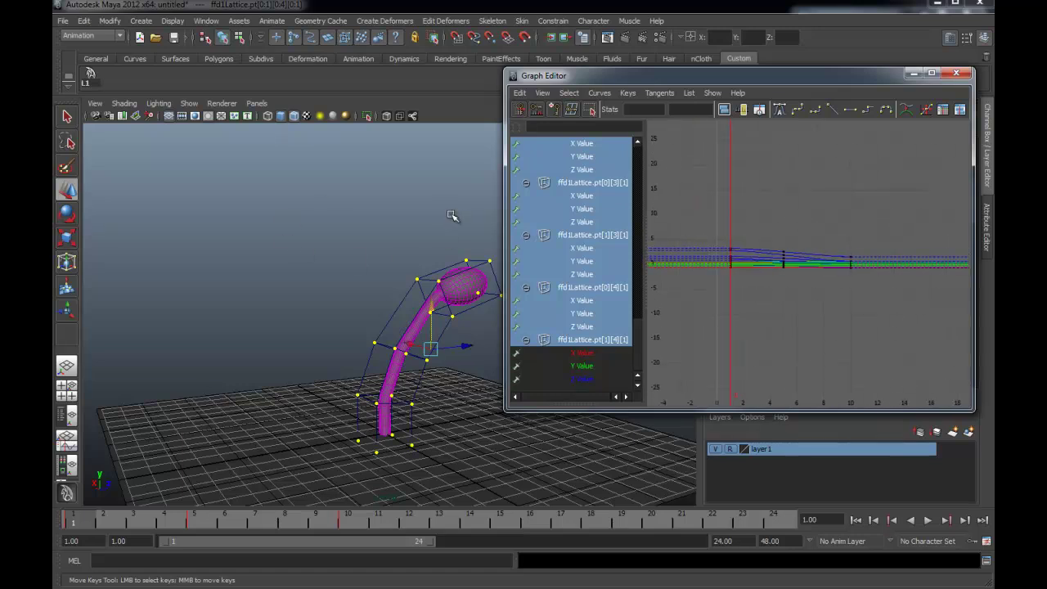
pyautogui.keyDown('alt'); pyautogui.moveTo(779, 289); pyautogui.dragTo(775, 297, button='right'); pyautogui.keyUp('alt')
pyautogui.keyDown('alt'); pyautogui.moveTo(775, 297); pyautogui.dragTo(822, 303, button='middle'); pyautogui.keyUp('alt')
pyautogui.moveTo(822, 304)
pyautogui.keyDown('alt'); pyautogui.mouseDown(button='right')
pyautogui.moveTo(835, 304)
pyautogui.moveTo(799, 294)
pyautogui.mouseUp(button='right'); pyautogui.keyUp('alt')
pyautogui.keyDown('alt'); pyautogui.moveTo(799, 294); pyautogui.dragTo(807, 311, button='middle'); pyautogui.keyUp('alt')
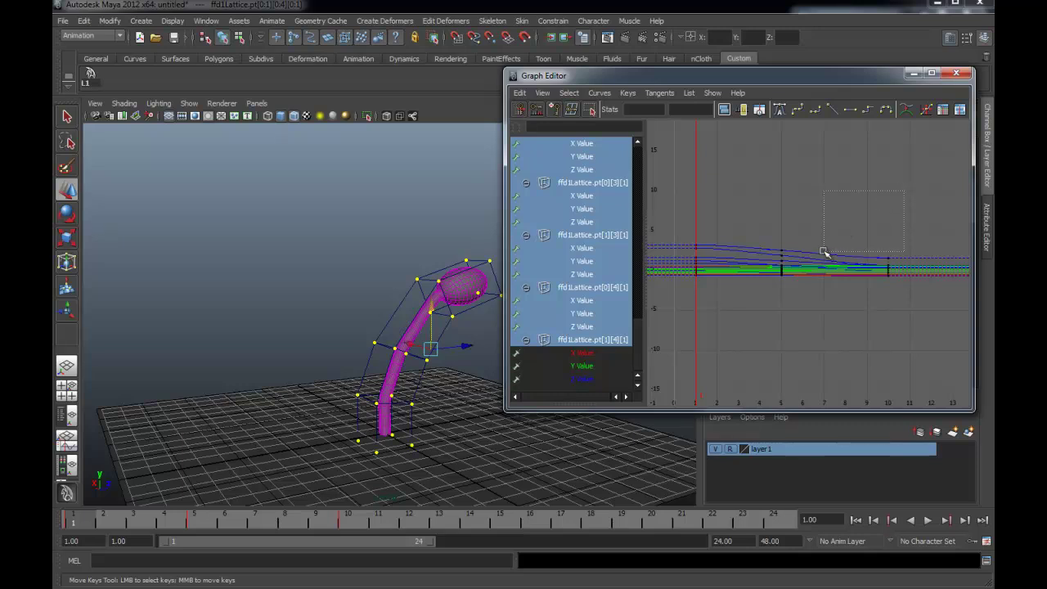
pyautogui.moveTo(824, 251); pyautogui.dragTo(684, 320)
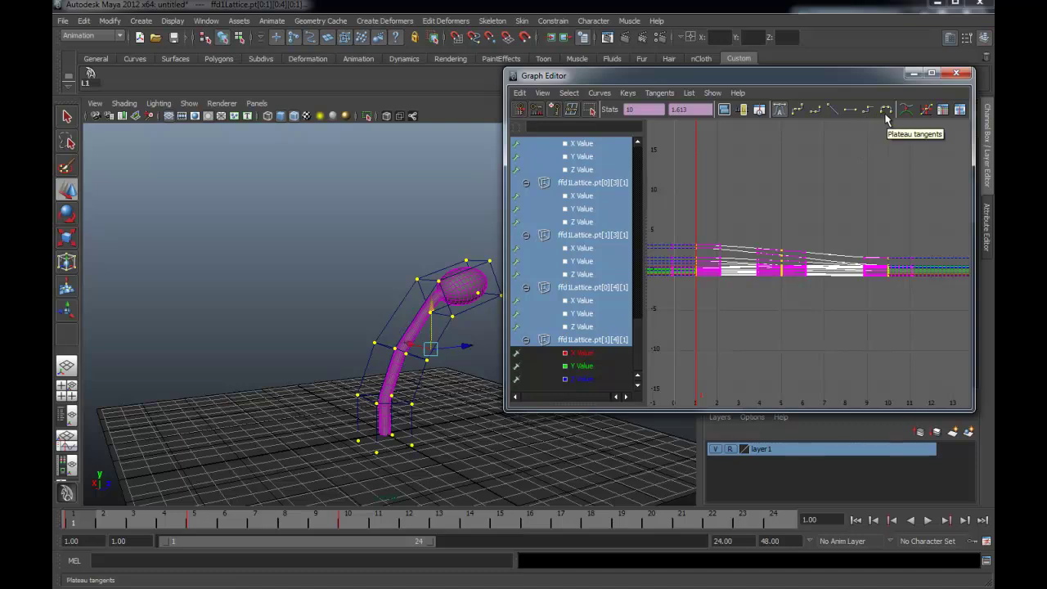
# Give the lattice keys plateau tangents and set Post Infinity to Oscillate.
pyautogui.click(886, 117)
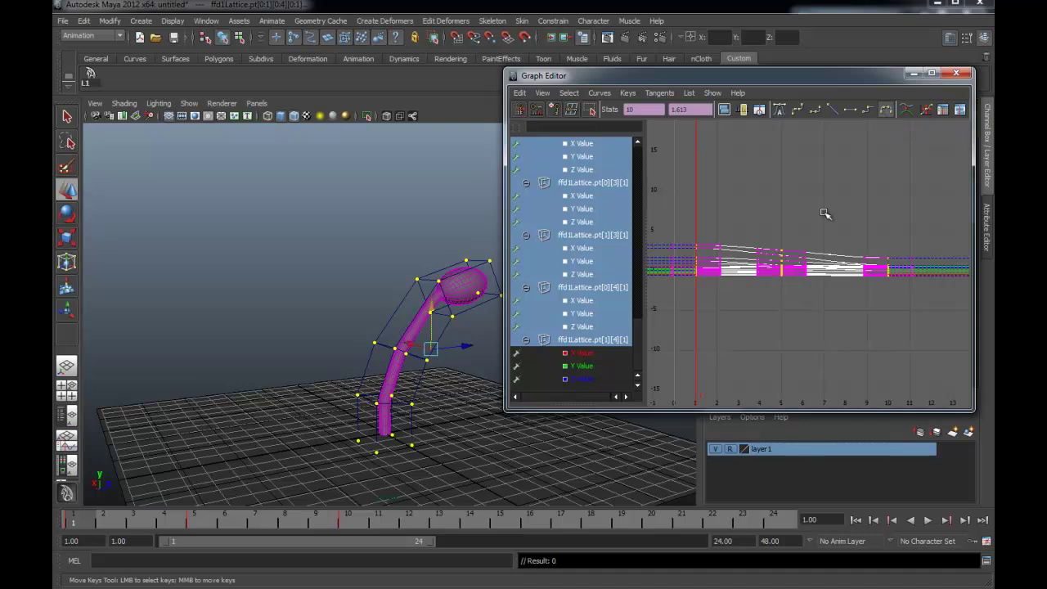
pyautogui.click(812, 191)
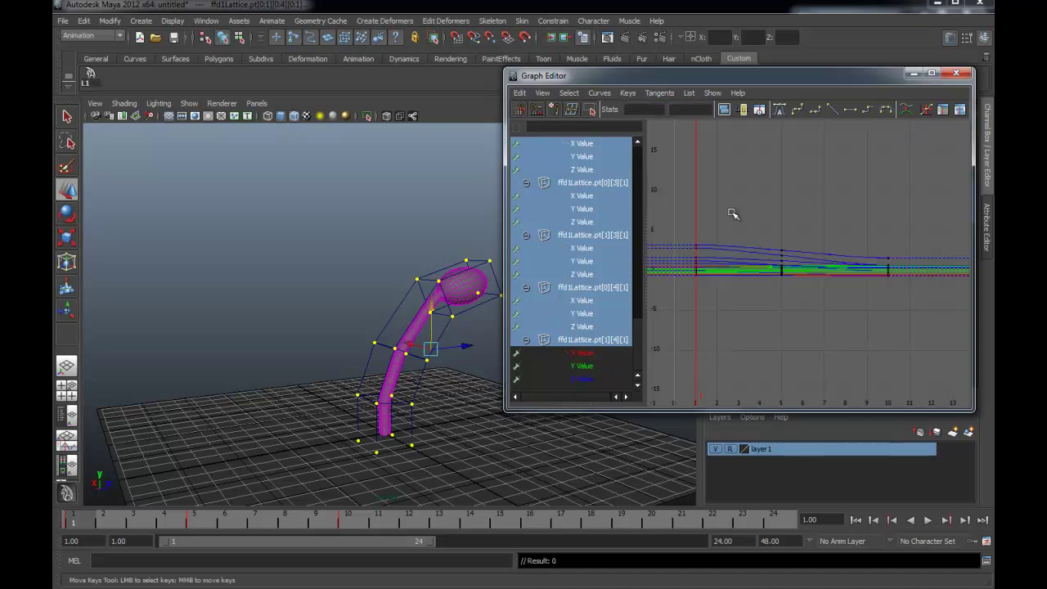
pyautogui.click(612, 97)
pyautogui.moveTo(621, 124)
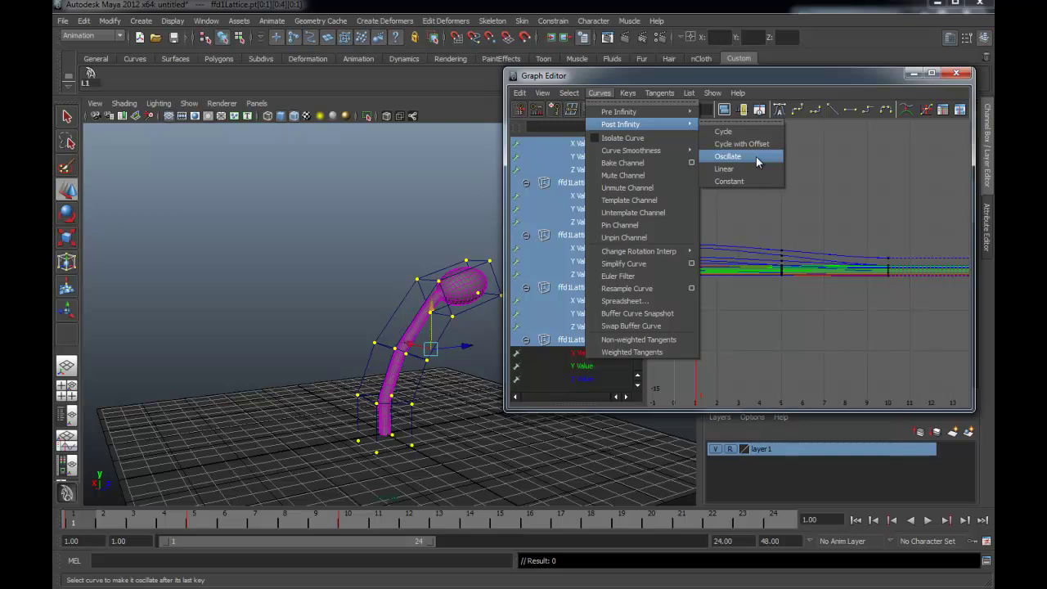
pyautogui.click(756, 161)
pyautogui.keyDown('alt'); pyautogui.moveTo(852, 246); pyautogui.dragTo(827, 249, button='right'); pyautogui.keyUp('alt')
pyautogui.keyDown('alt'); pyautogui.moveTo(864, 247); pyautogui.dragTo(780, 247, button='middle'); pyautogui.keyUp('alt')
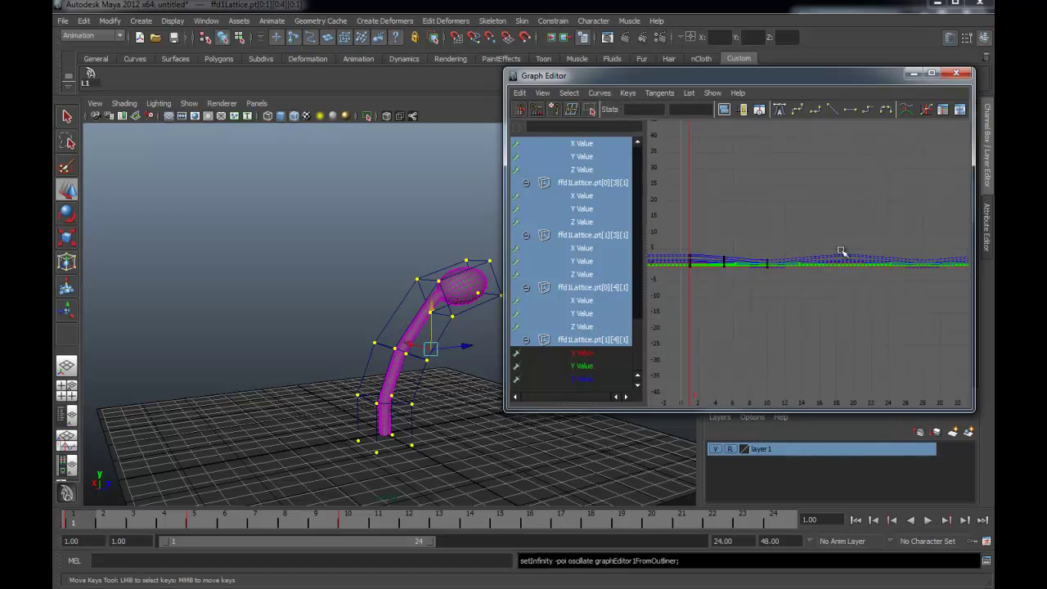
# Close the Graph Editor, set the end frame to 500, and play back the longer sway.
pyautogui.click(914, 73)
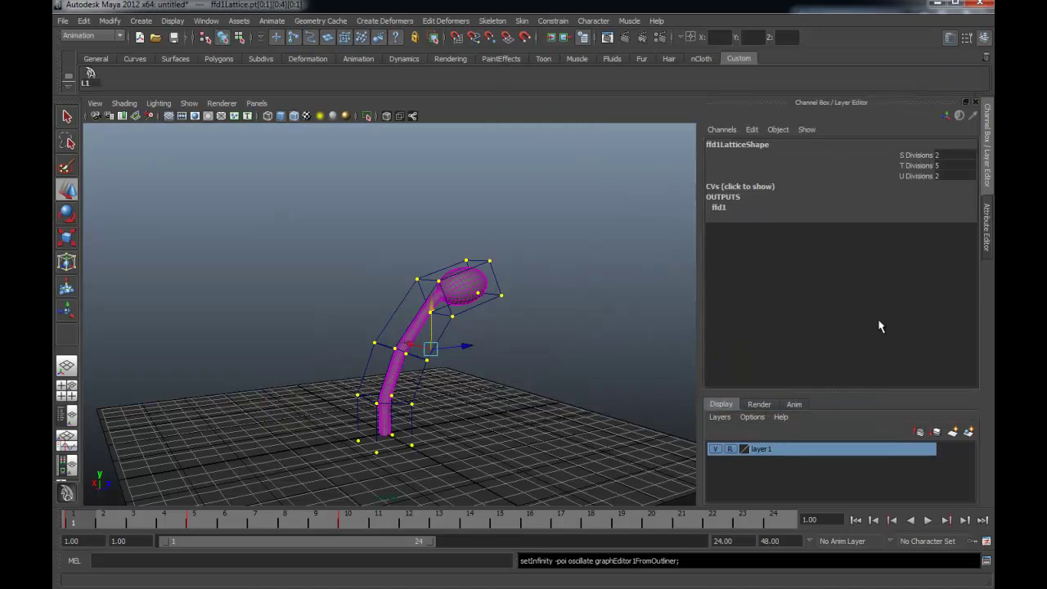
pyautogui.click(926, 522)
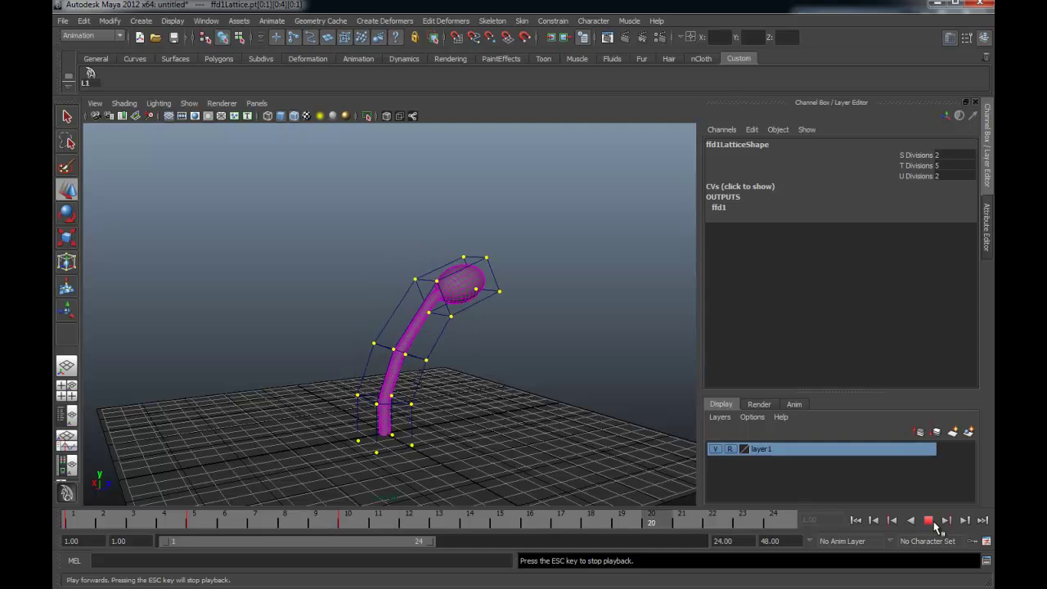
pyautogui.click(934, 521)
pyautogui.doubleClick(742, 544)
pyautogui.write('500')
pyautogui.press('Return')
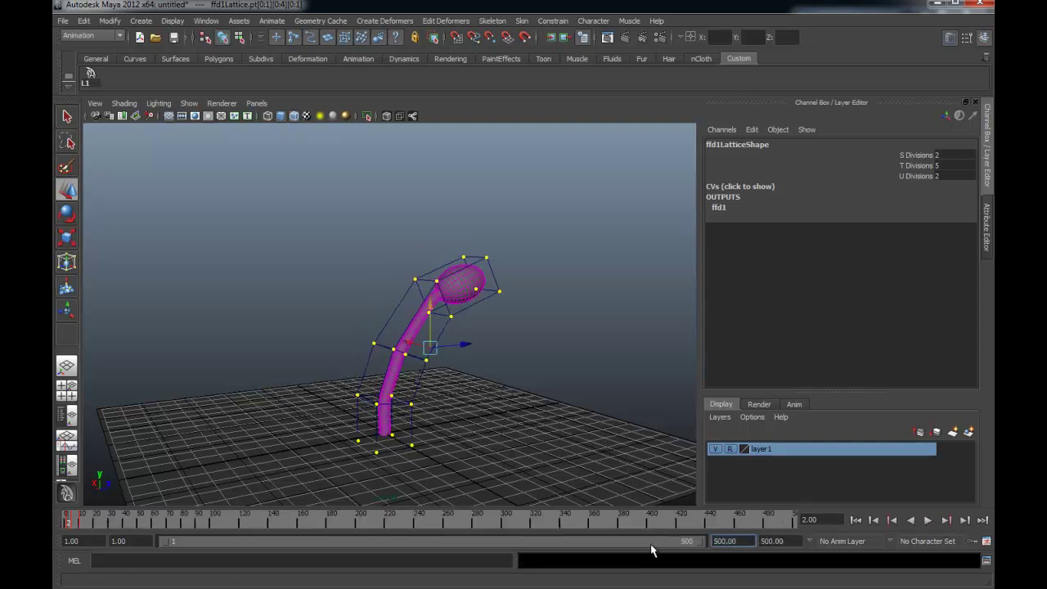
pyautogui.click(927, 520)
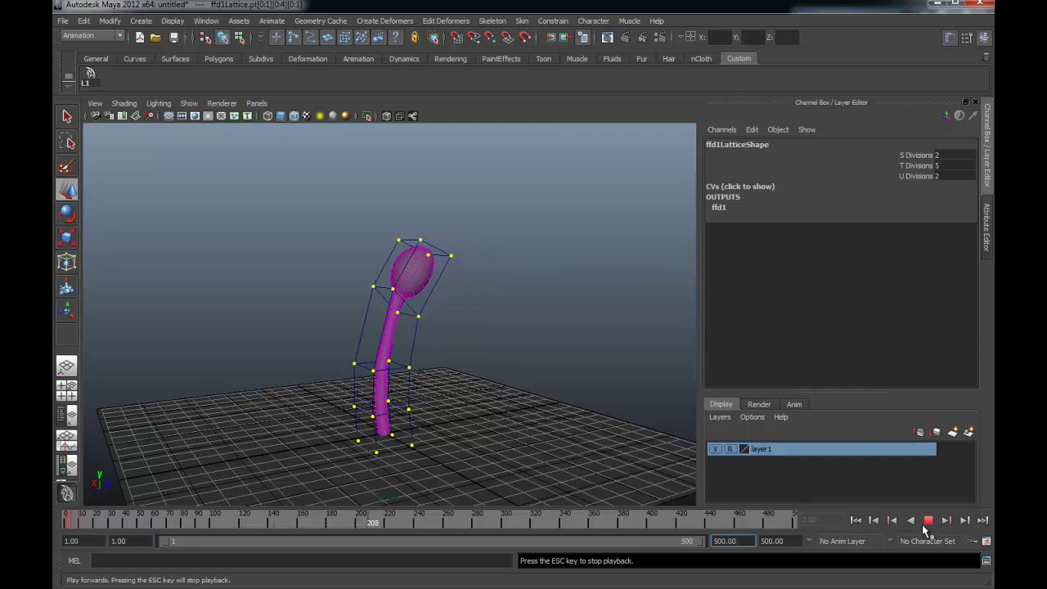
pyautogui.click(927, 521)
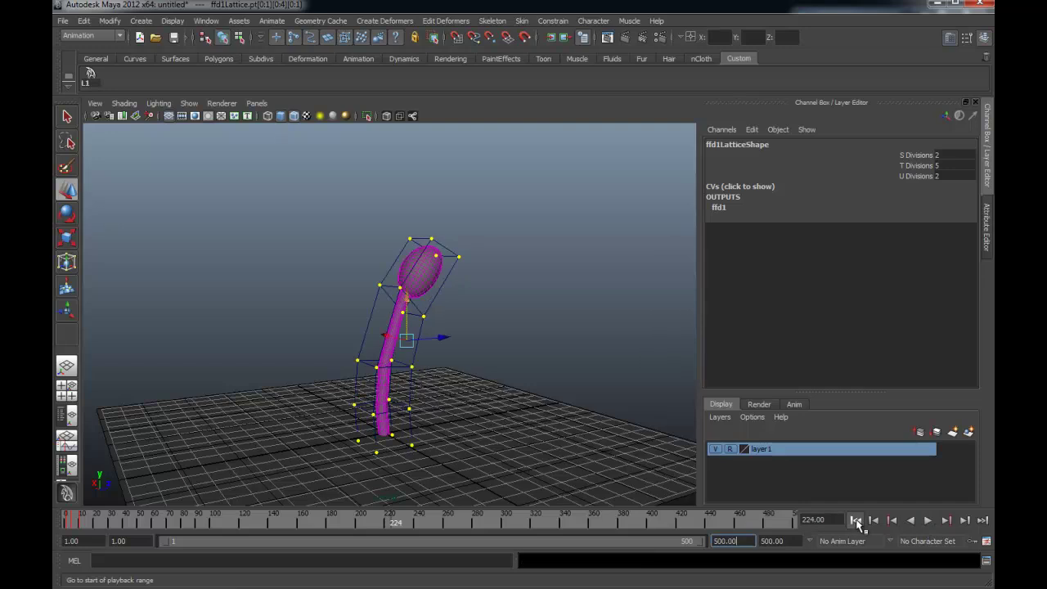
# Shorten the visible time range to about 62 and switch the lattice into Lattice Point mode.
pyautogui.click(856, 520)
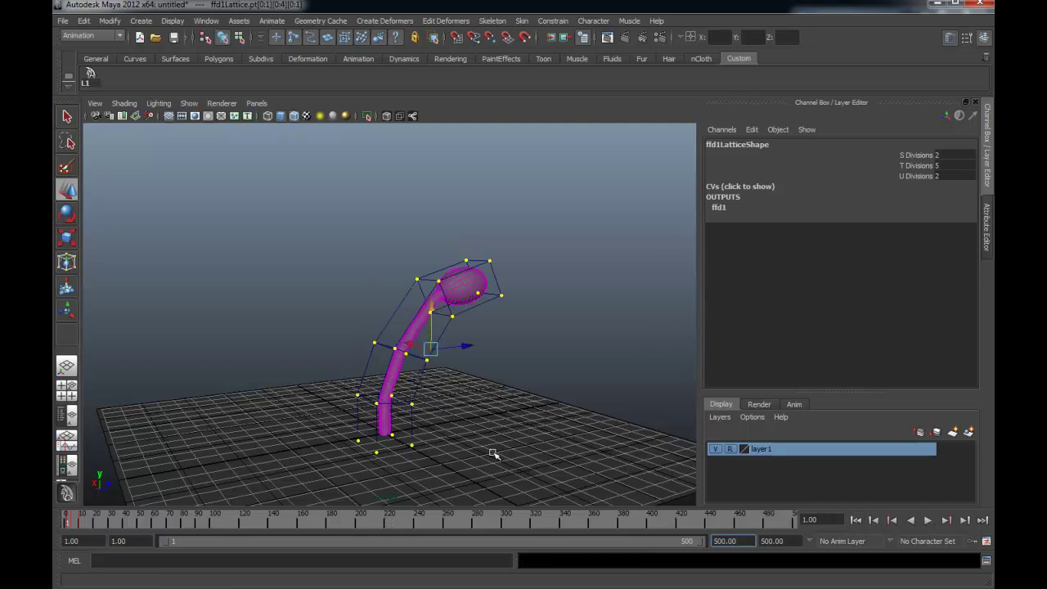
pyautogui.moveTo(695, 541)
pyautogui.mouseDown()
pyautogui.moveTo(187, 541)
pyautogui.moveTo(318, 519)
pyautogui.mouseUp()
pyautogui.write('27')
pyautogui.keyDown('alt'); pyautogui.moveTo(365, 479); pyautogui.dragTo(311, 257); pyautogui.keyUp('alt')
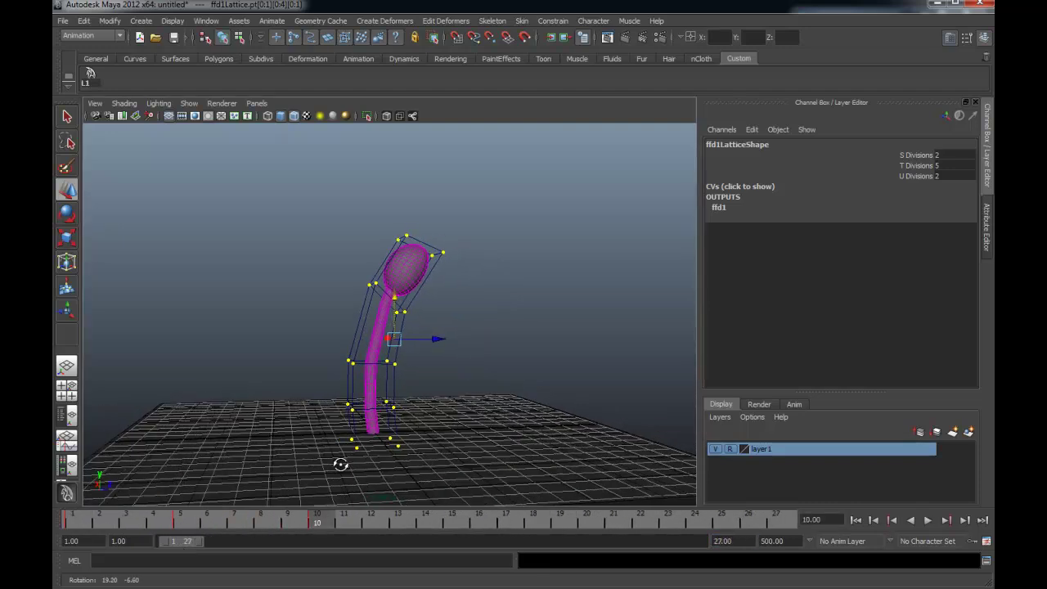
pyautogui.moveTo(319, 222); pyautogui.dragTo(472, 301)
pyautogui.press('F8')
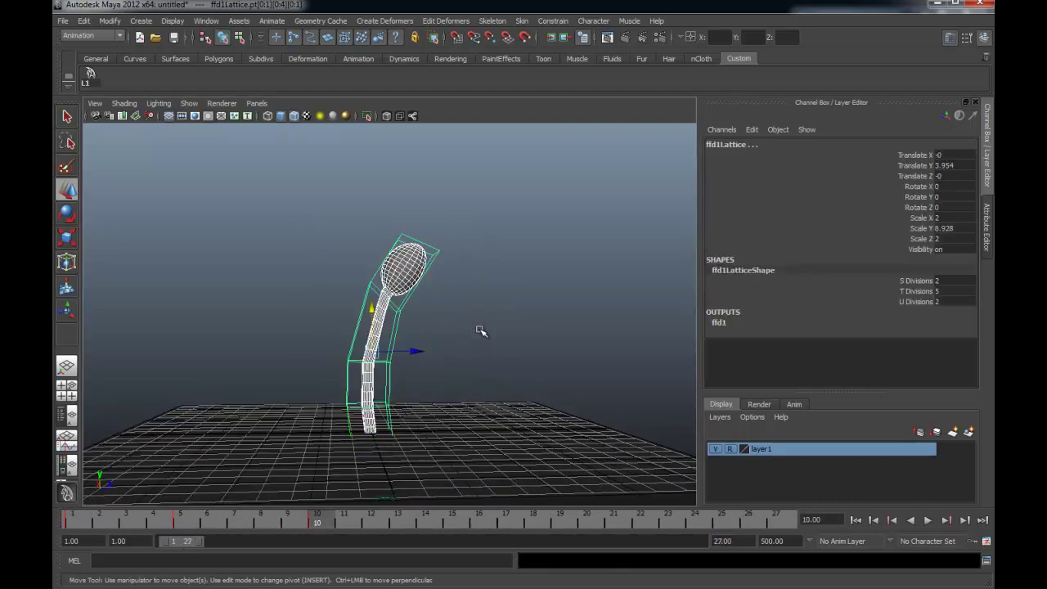
pyautogui.rightClick(434, 250)
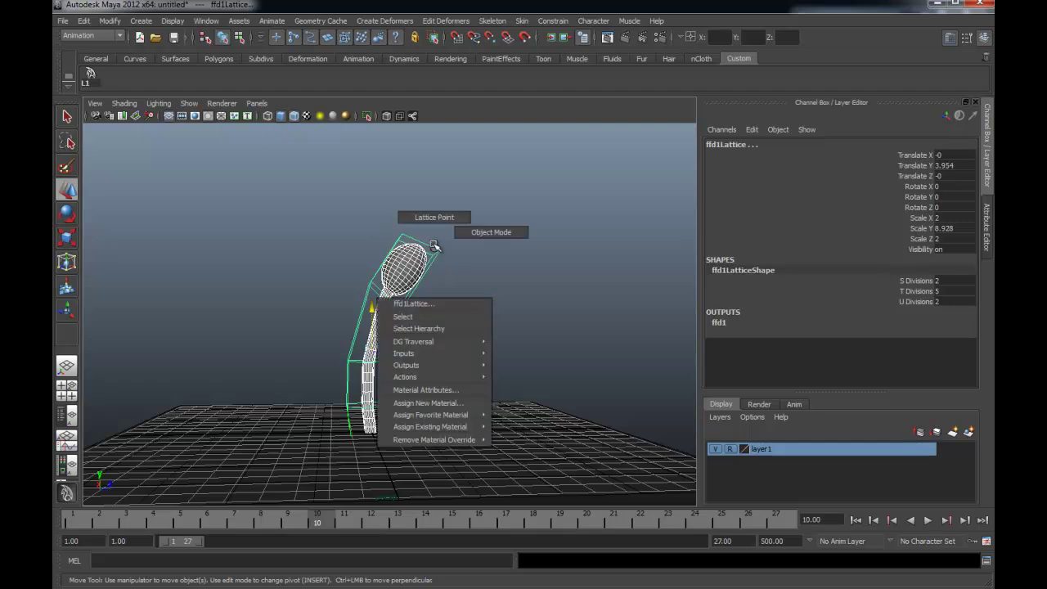
pyautogui.click(434, 217)
# Shift the top four lattice points left and raise the top row.
pyautogui.moveTo(330, 207); pyautogui.dragTo(450, 327)
pyautogui.moveTo(445, 283); pyautogui.dragTo(432, 276)
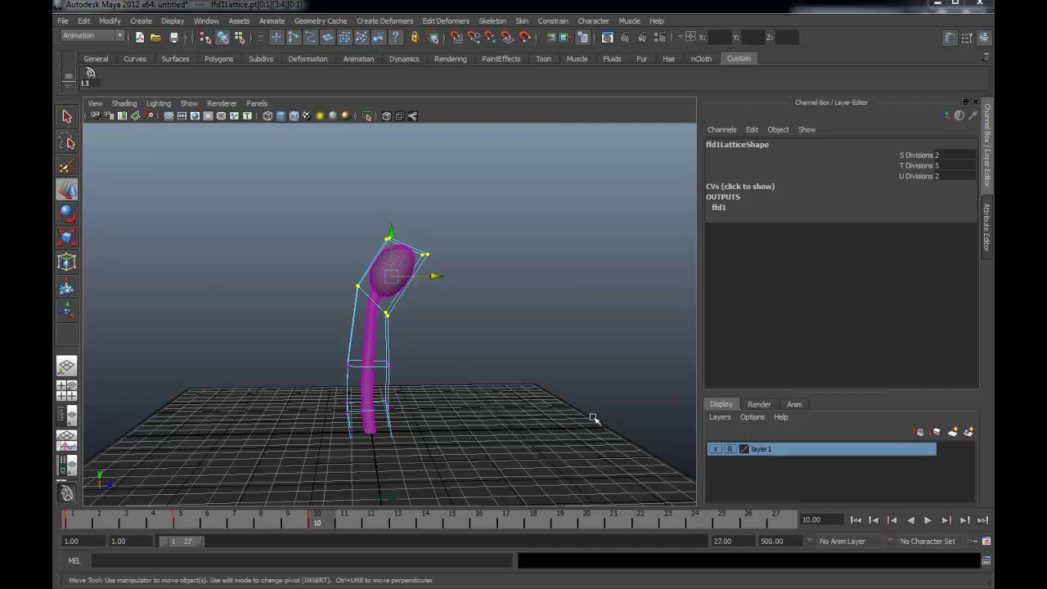
pyautogui.moveTo(355, 221); pyautogui.dragTo(467, 264)
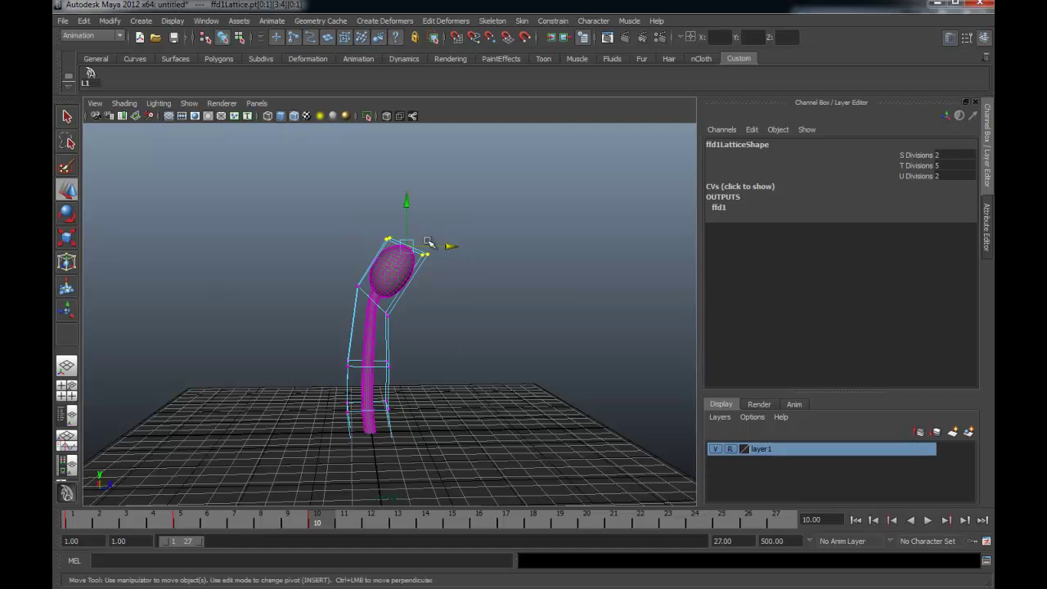
pyautogui.moveTo(409, 208); pyautogui.dragTo(409, 189)
# Tilt the next row down slightly, then key all lattice points at frame 10.
pyautogui.moveTo(342, 282); pyautogui.dragTo(411, 326)
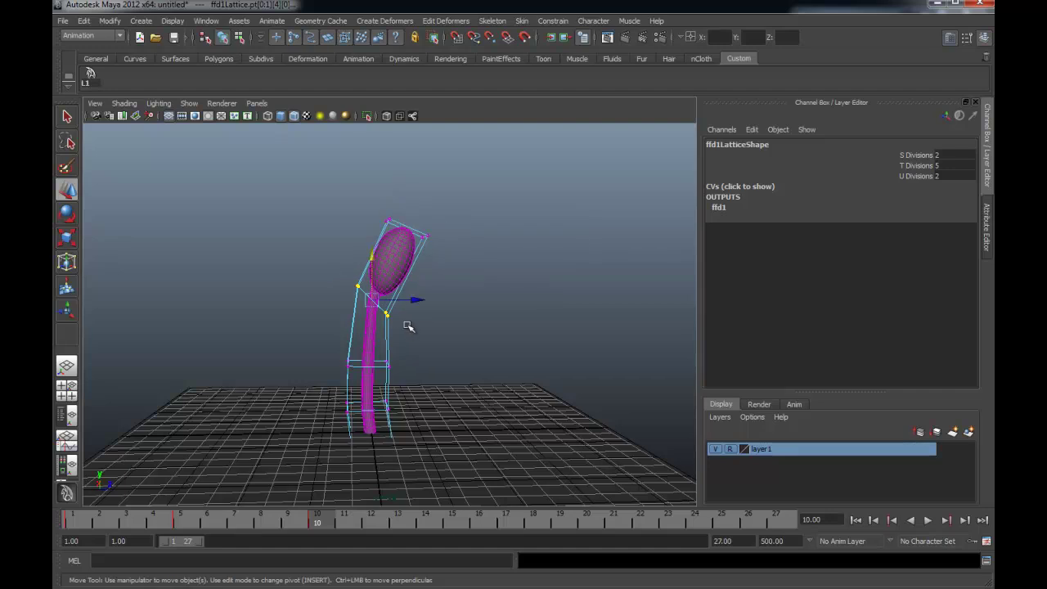
pyautogui.press('e')
pyautogui.moveTo(360, 241); pyautogui.dragTo(338, 260)
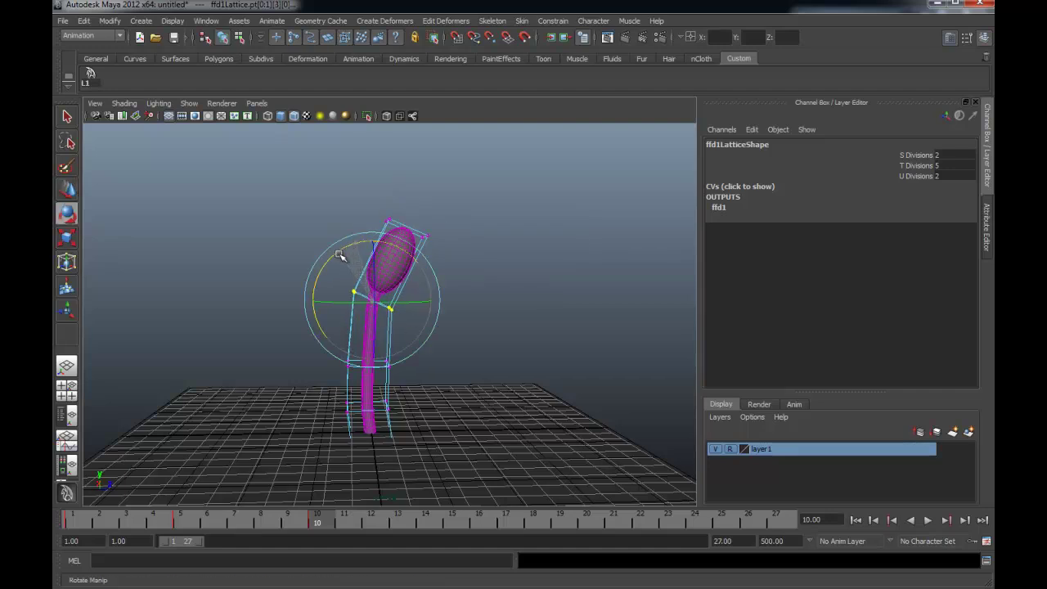
pyautogui.moveTo(376, 201)
pyautogui.mouseDown()
pyautogui.moveTo(481, 254)
pyautogui.moveTo(434, 229)
pyautogui.mouseUp()
pyautogui.press('w')
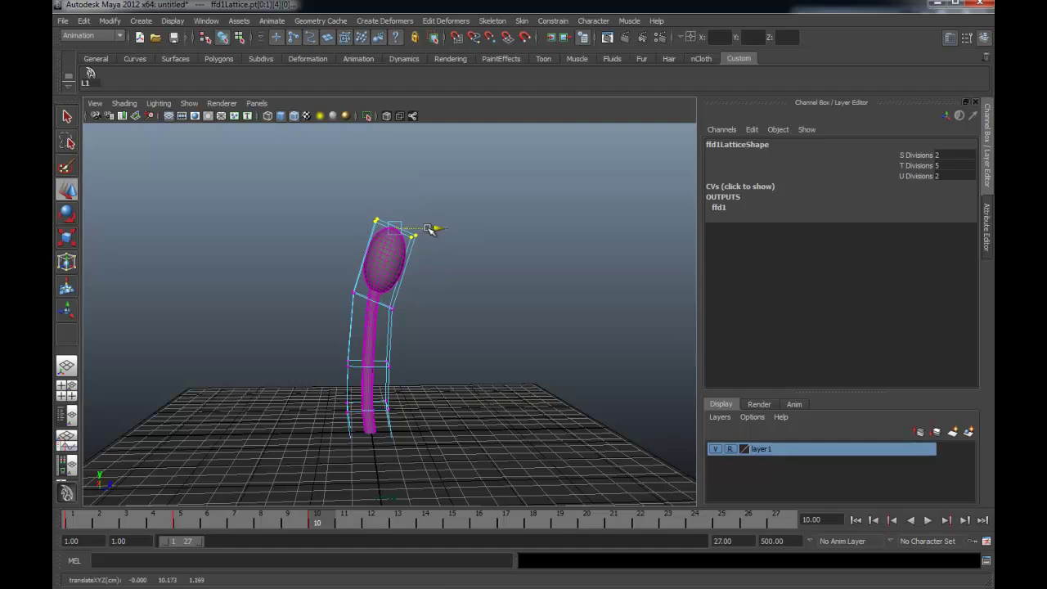
pyautogui.click(90, 73)
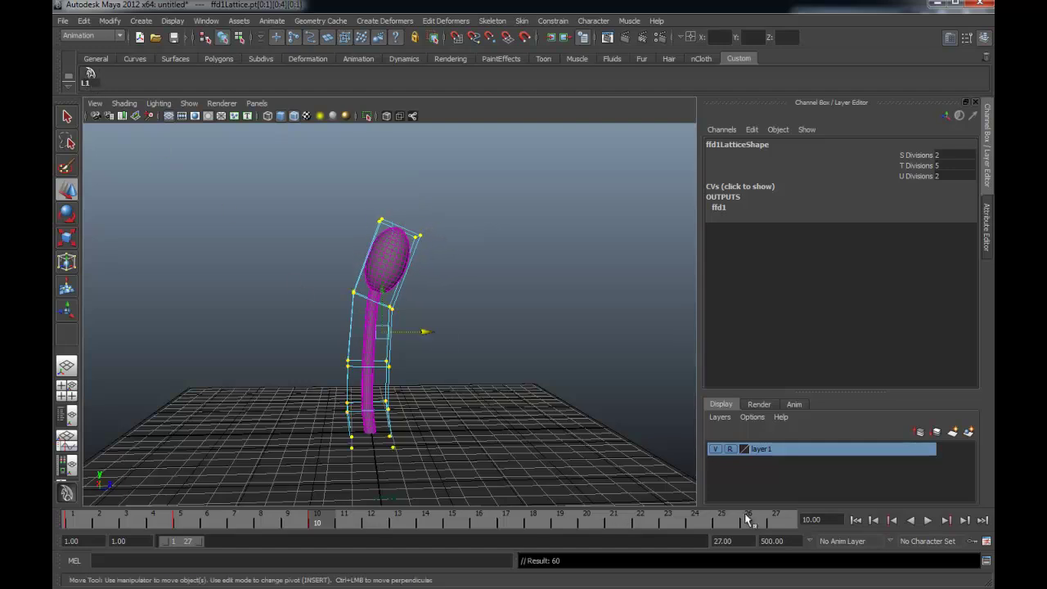
# Play back the bend and extend the playback range to frame 99.
pyautogui.click(856, 519)
pyautogui.click(928, 519)
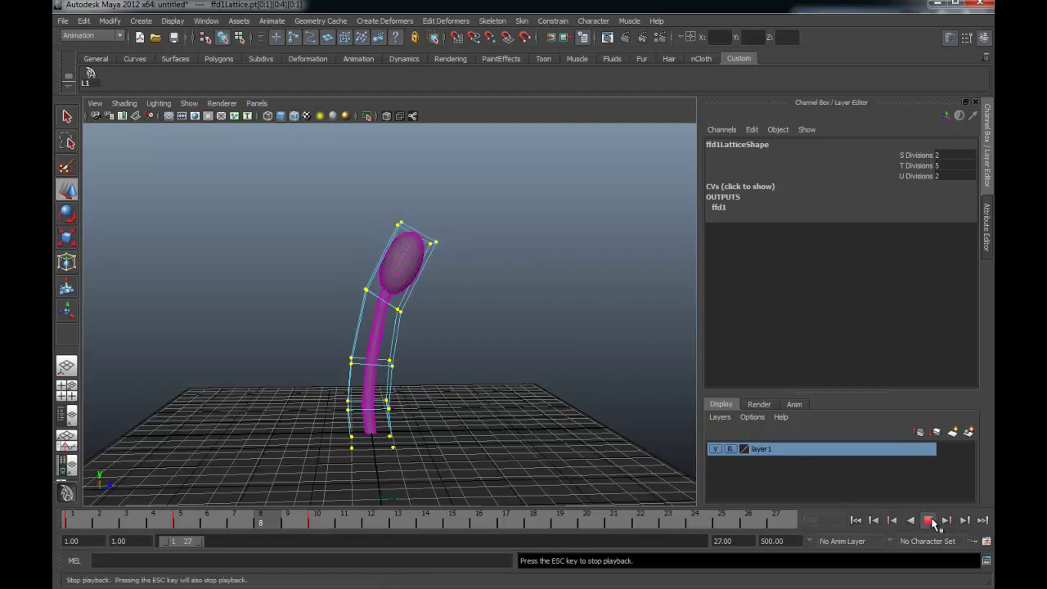
pyautogui.click(933, 521)
pyautogui.moveTo(254, 540); pyautogui.dragTo(278, 540)
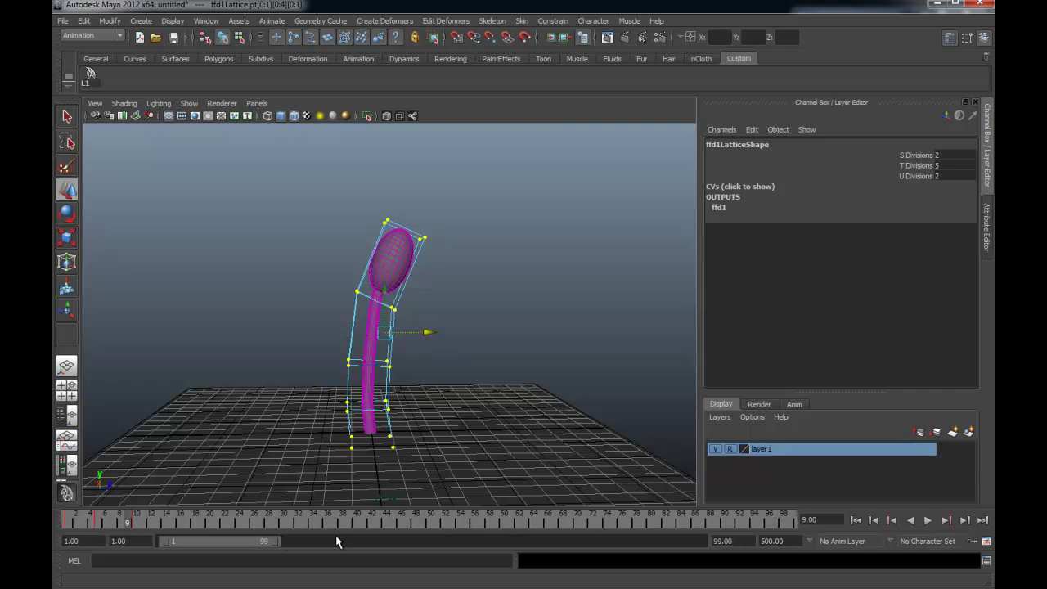
pyautogui.click(927, 521)
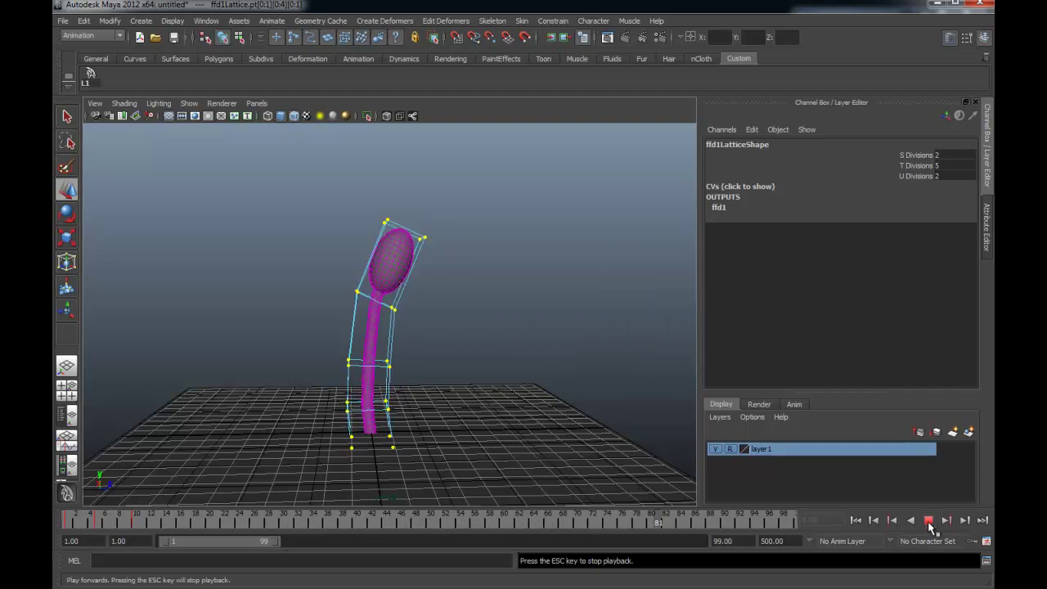
pyautogui.click(928, 520)
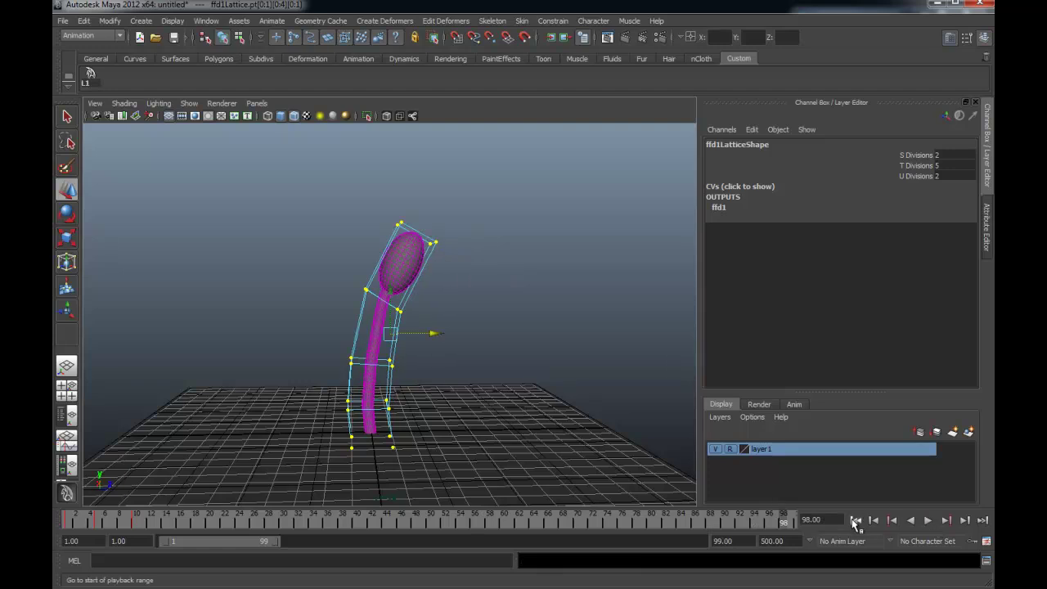
# Scrub from frame 1 through frame 10 up to frame 44 to check the bend.
pyautogui.click(855, 520)
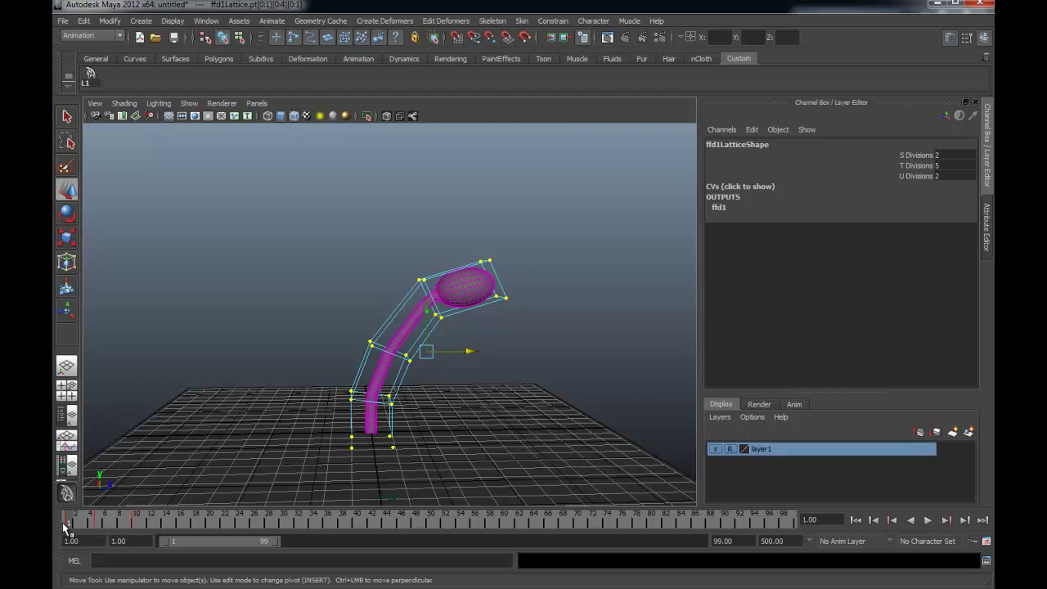
pyautogui.keyDown('shift'); pyautogui.moveTo(67, 527); pyautogui.dragTo(135, 523); pyautogui.keyUp('shift')
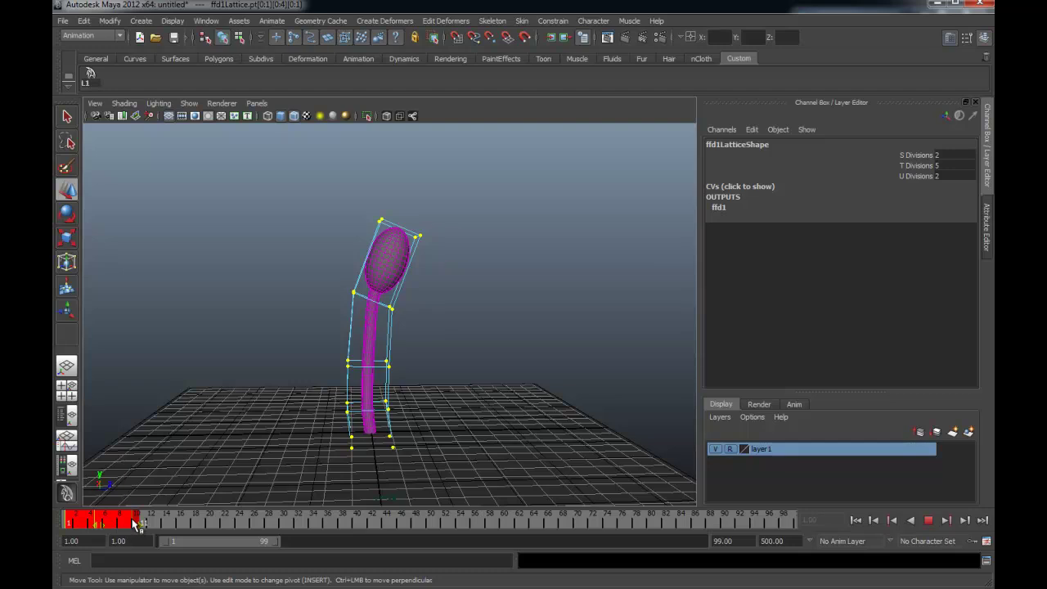
pyautogui.keyDown('shift'); pyautogui.moveTo(135, 524); pyautogui.dragTo(137, 527); pyautogui.keyUp('shift')
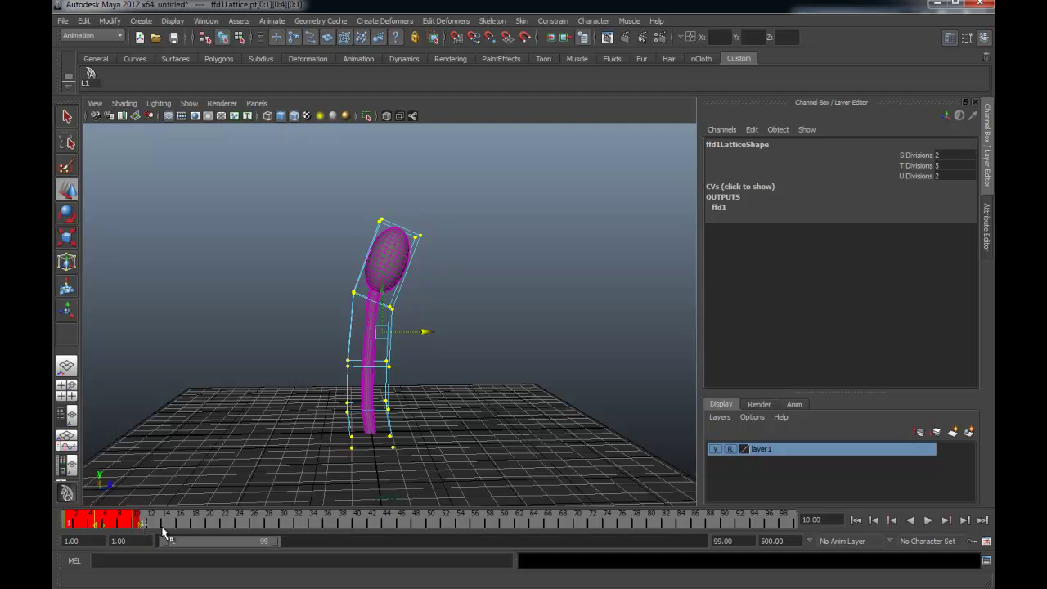
pyautogui.moveTo(141, 530)
pyautogui.keyDown('shift'); pyautogui.mouseDown()
pyautogui.moveTo(381, 544)
pyautogui.moveTo(358, 544)
pyautogui.mouseUp(); pyautogui.keyUp('shift')
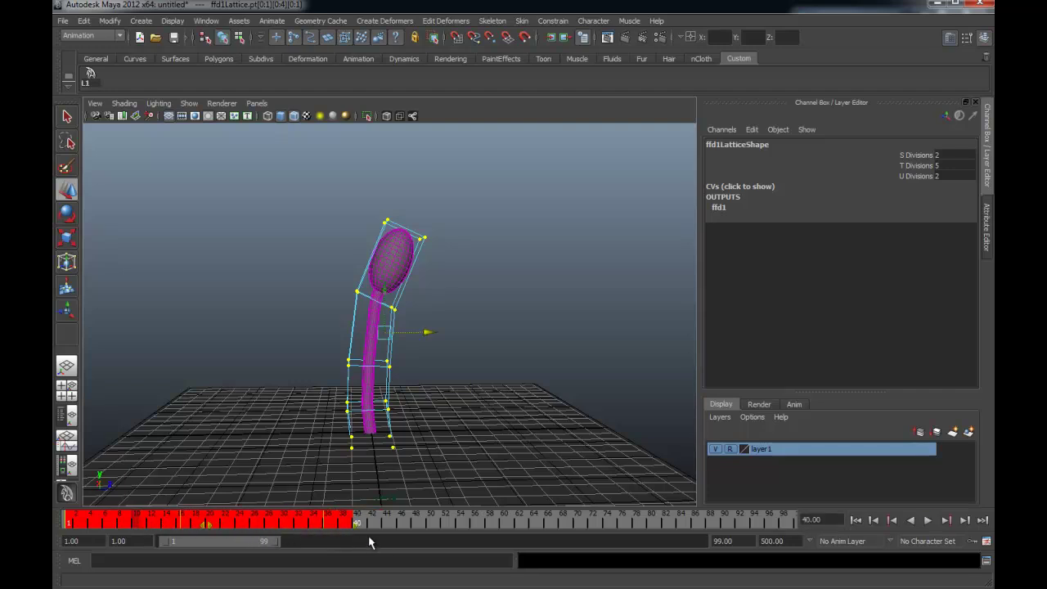
pyautogui.keyDown('shift'); pyautogui.moveTo(357, 530); pyautogui.dragTo(390, 531); pyautogui.keyUp('shift')
# Replay the sway, then drag the playback range end out to frame 497.
pyautogui.click(855, 520)
pyautogui.click(927, 520)
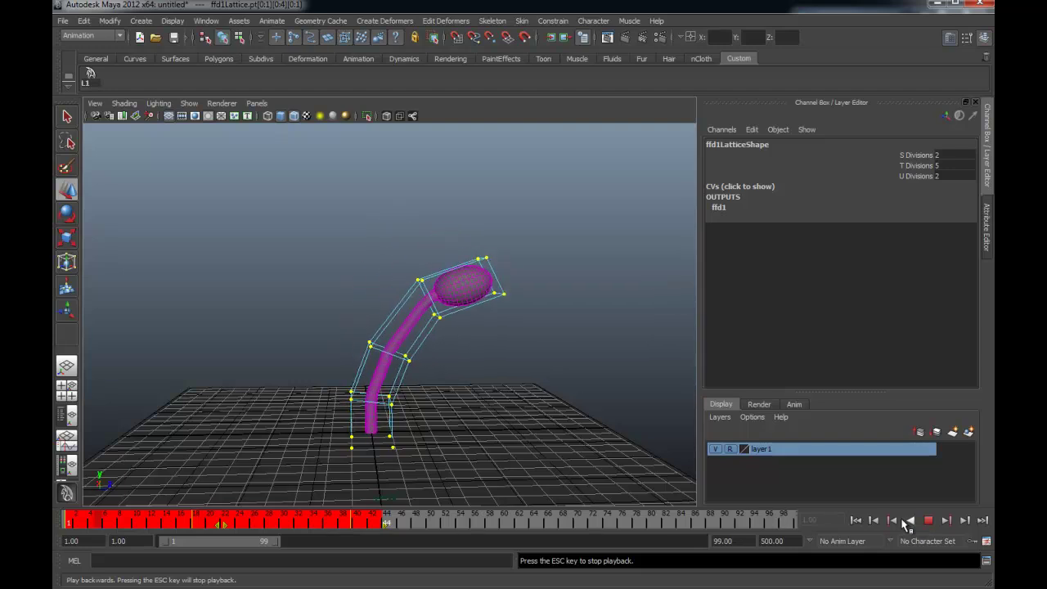
pyautogui.click(927, 520)
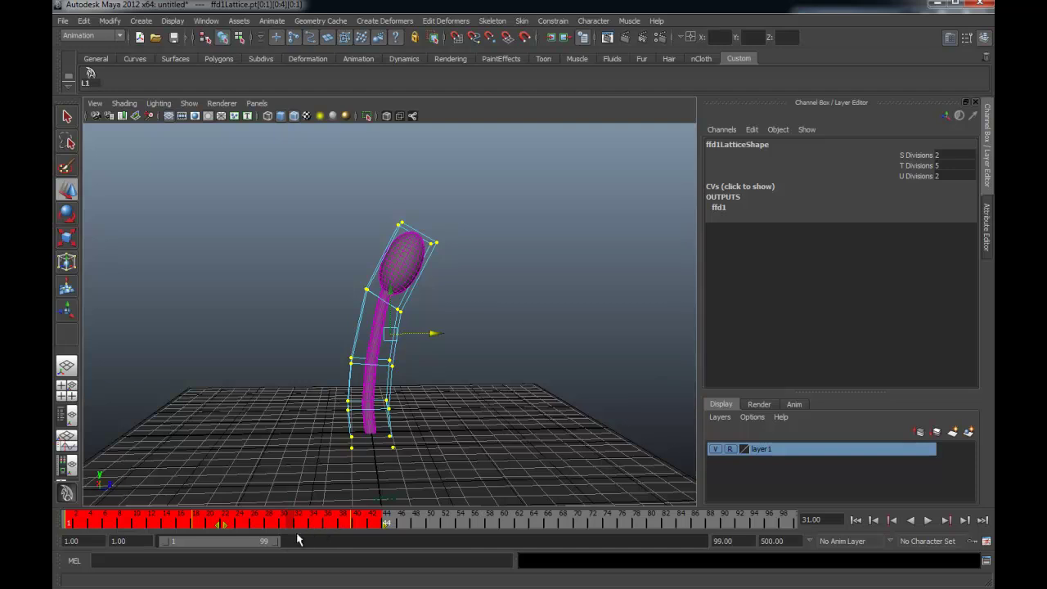
pyautogui.moveTo(276, 546); pyautogui.dragTo(699, 540)
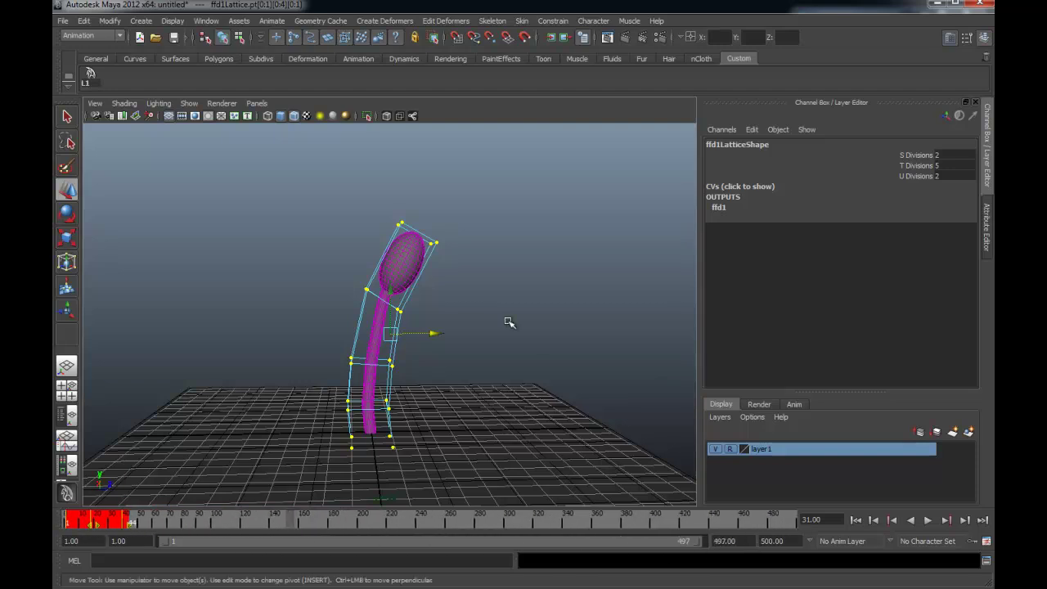
# Orbit to a frontal view, select ffd1Lattice, and open the Edit > Duplicate Special options.
pyautogui.click(489, 302)
pyautogui.keyDown('alt'); pyautogui.moveTo(489, 301); pyautogui.dragTo(523, 316); pyautogui.keyUp('alt')
pyautogui.moveTo(453, 253); pyautogui.dragTo(536, 282, button='right')
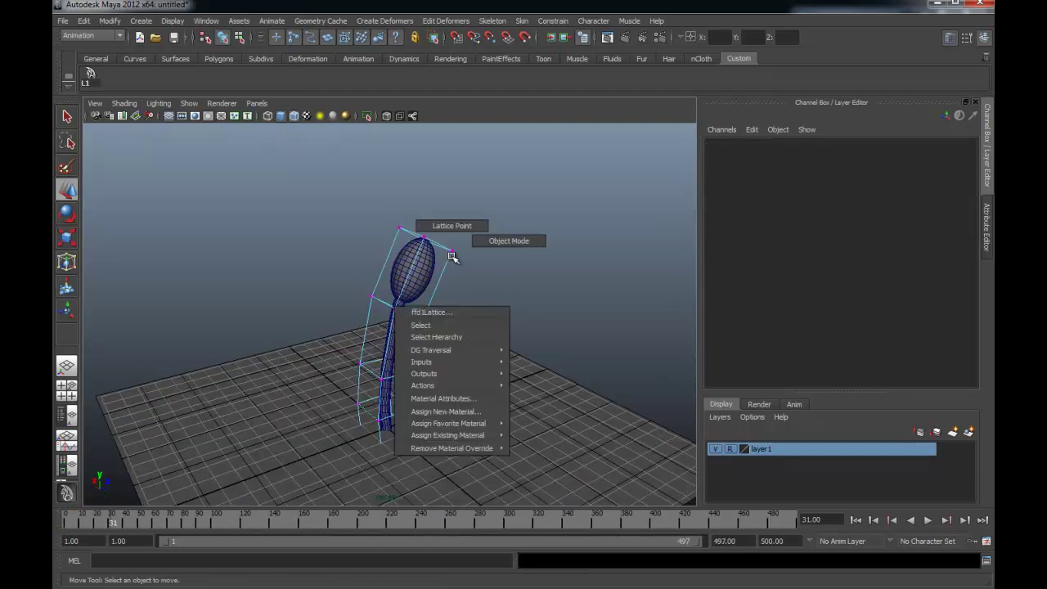
pyautogui.moveTo(536, 282)
pyautogui.keyDown('alt'); pyautogui.mouseDown()
pyautogui.moveTo(439, 299)
pyautogui.moveTo(375, 258)
pyautogui.mouseUp(); pyautogui.keyUp('alt')
pyautogui.moveTo(469, 290)
pyautogui.keyDown('alt'); pyautogui.mouseDown()
pyautogui.moveTo(333, 286)
pyautogui.moveTo(496, 292)
pyautogui.moveTo(467, 292)
pyautogui.mouseUp(); pyautogui.keyUp('alt')
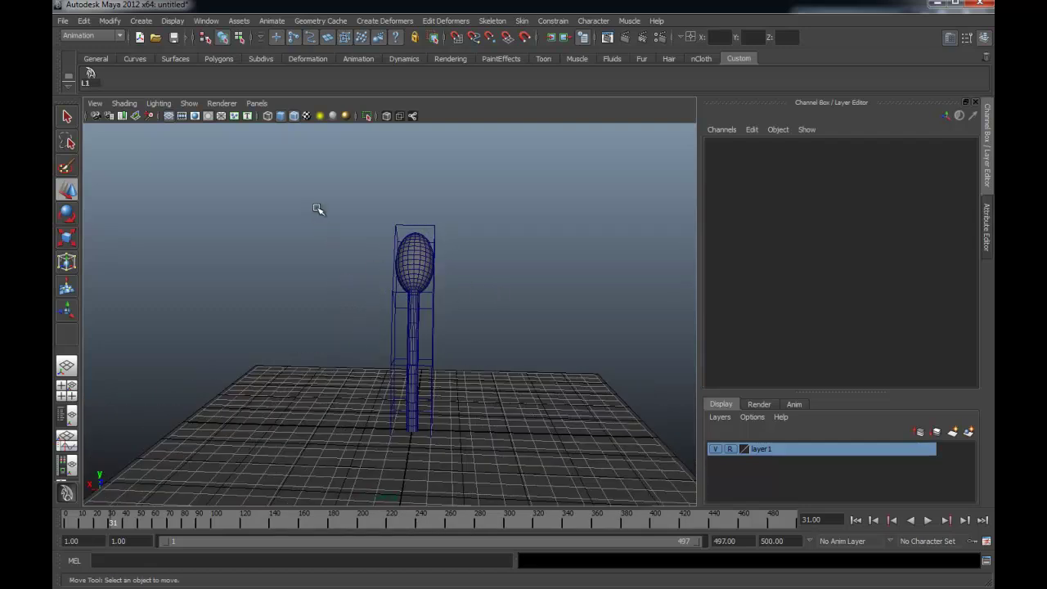
pyautogui.moveTo(317, 209); pyautogui.dragTo(486, 452)
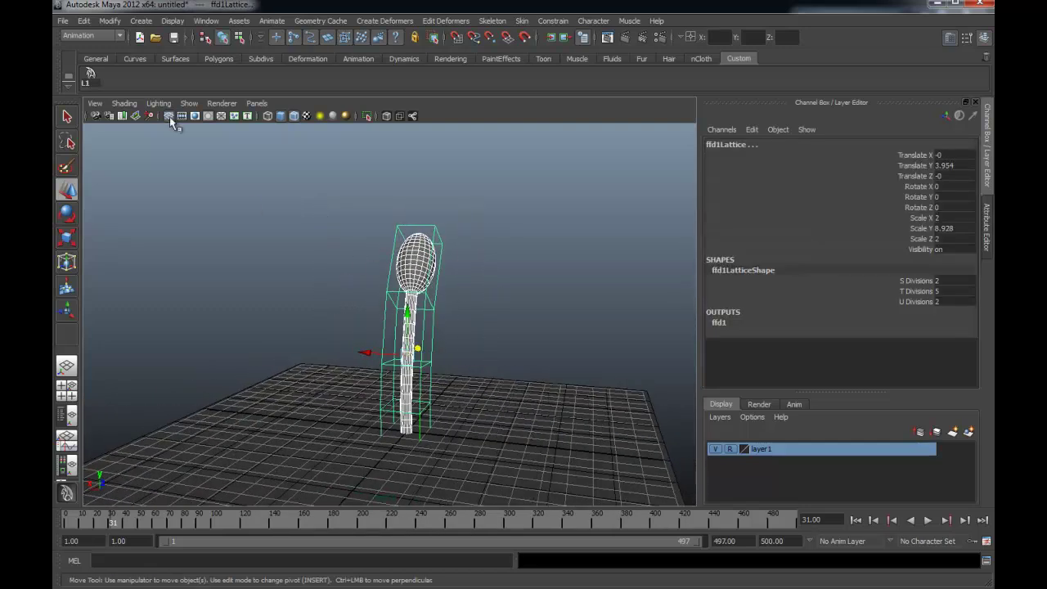
pyautogui.click(83, 23)
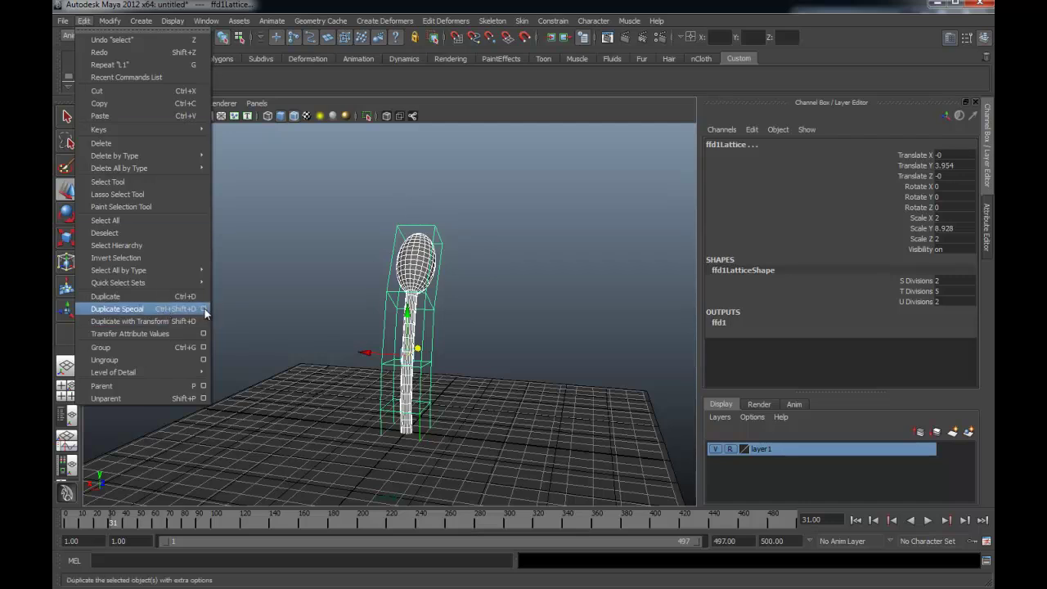
pyautogui.click(205, 311)
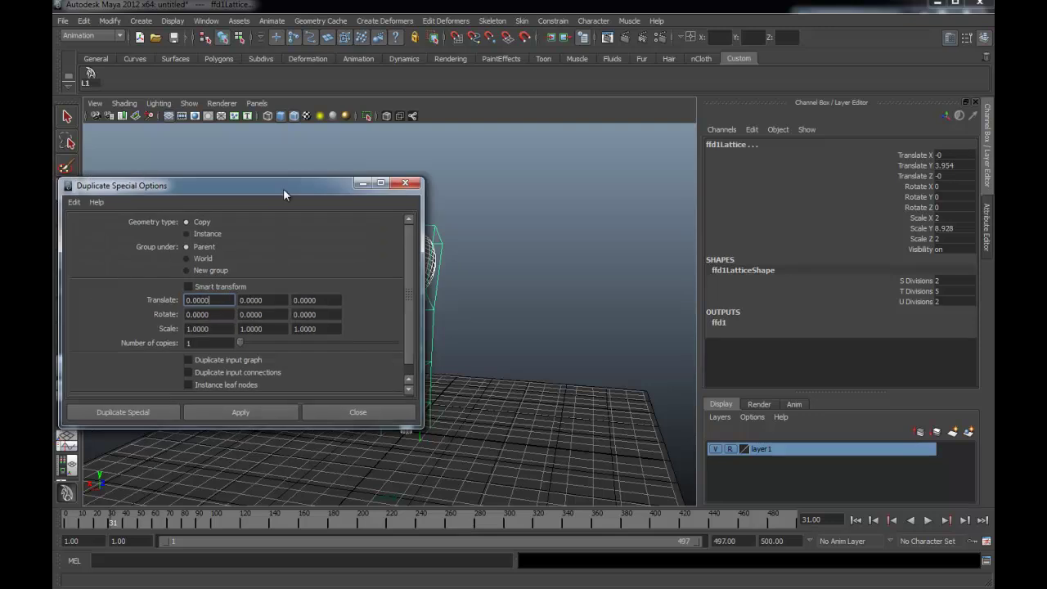
# Reset the Duplicate Special options to defaults and enable Duplicate input graph, keeping the dialog clear of the model.
pyautogui.click(109, 198)
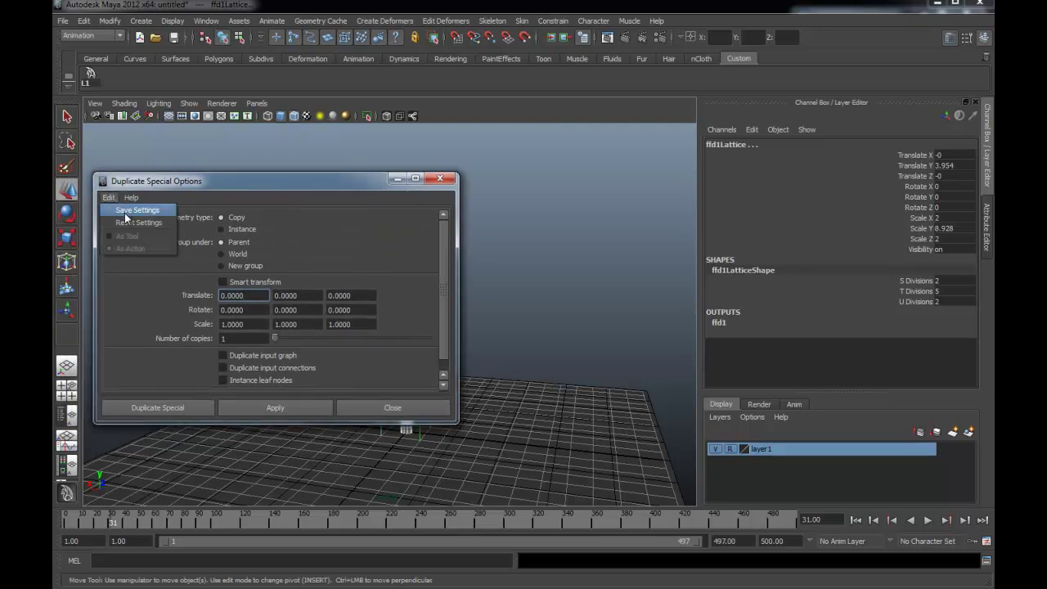
pyautogui.click(128, 224)
pyautogui.moveTo(192, 183); pyautogui.dragTo(201, 166)
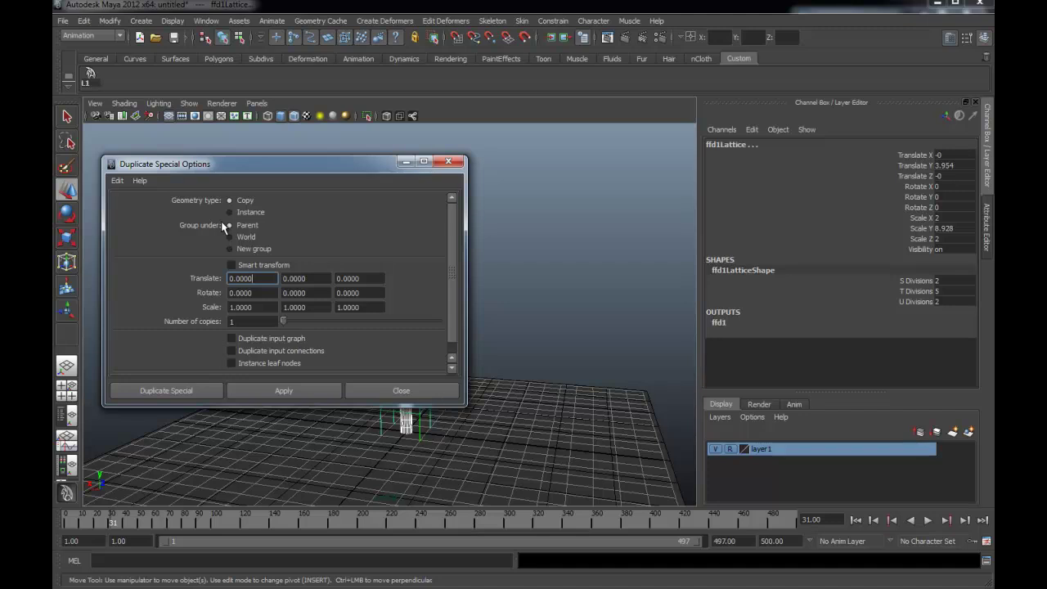
pyautogui.moveTo(451, 280); pyautogui.dragTo(443, 317)
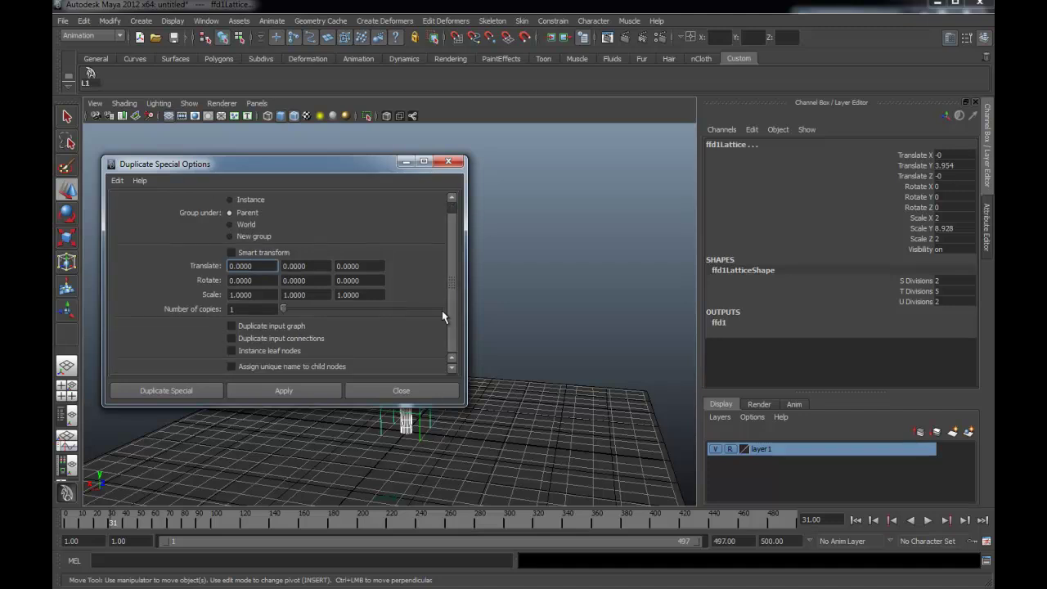
pyautogui.click(273, 325)
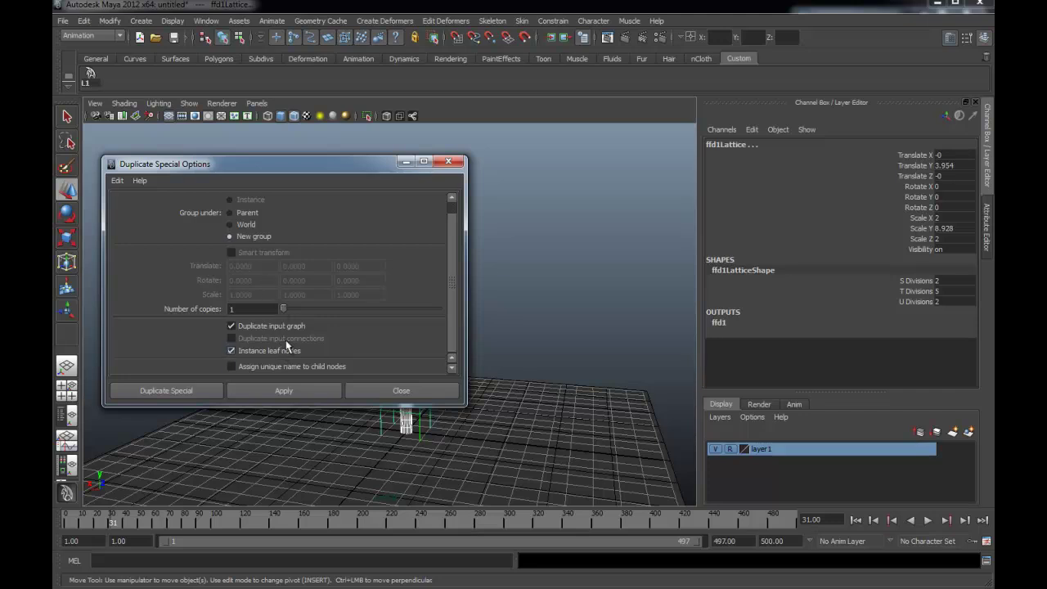
pyautogui.moveTo(265, 159); pyautogui.dragTo(777, 97)
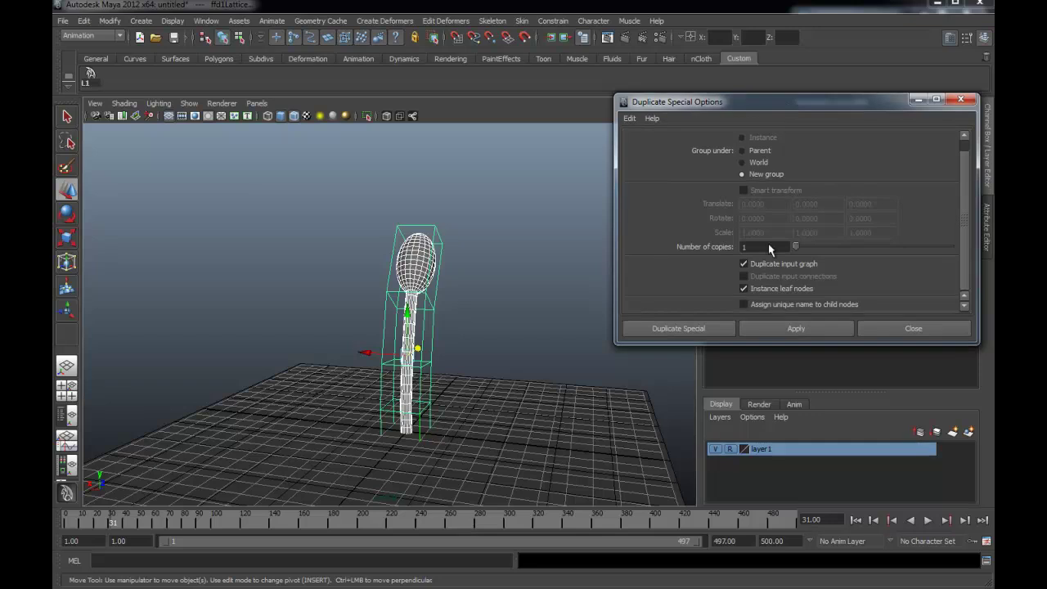
# Apply Duplicate Special to copy the bent stalk, then tumble the view so the stalks stand upright.
pyautogui.click(794, 330)
pyautogui.moveTo(444, 346)
pyautogui.keyDown('alt'); pyautogui.mouseDown()
pyautogui.moveTo(331, 321)
pyautogui.moveTo(335, 335)
pyautogui.mouseUp(); pyautogui.keyUp('alt')
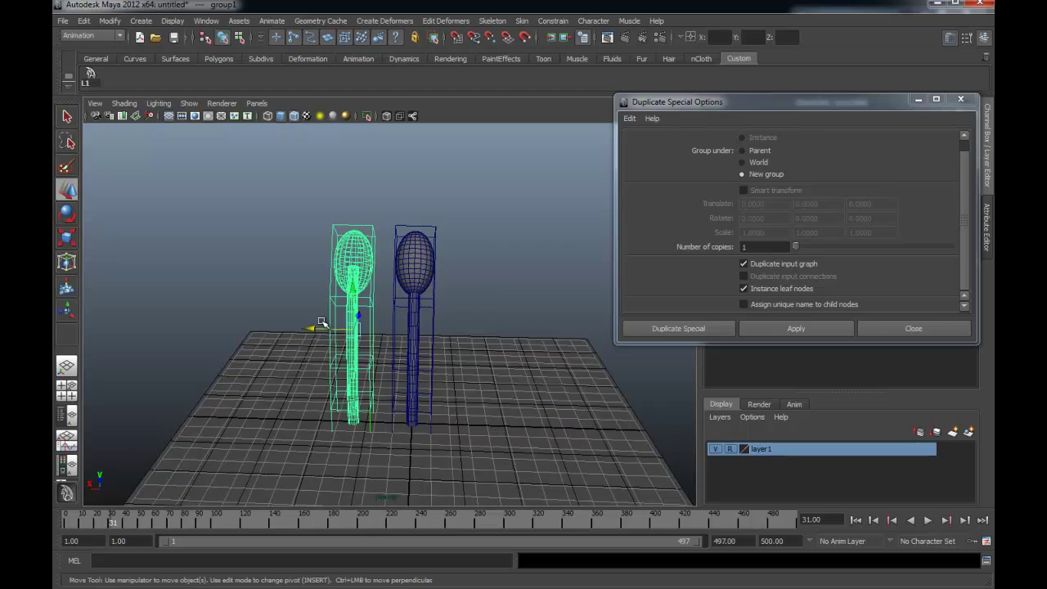
pyautogui.click(292, 293)
pyautogui.moveTo(276, 273)
pyautogui.keyDown('alt'); pyautogui.mouseDown()
pyautogui.moveTo(257, 292)
pyautogui.moveTo(385, 320)
pyautogui.mouseUp(); pyautogui.keyUp('alt')
pyautogui.keyDown('alt'); pyautogui.moveTo(406, 249); pyautogui.dragTo(488, 247); pyautogui.keyUp('alt')
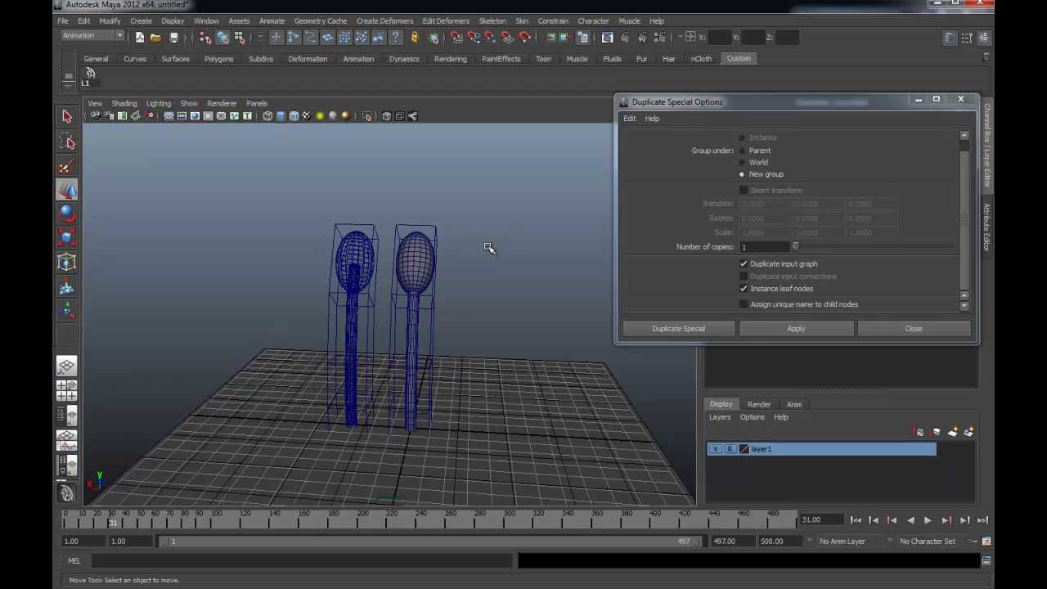
# Duplicate the right stalk's lattice and move the new copy further right, in line with the others.
pyautogui.click(411, 360)
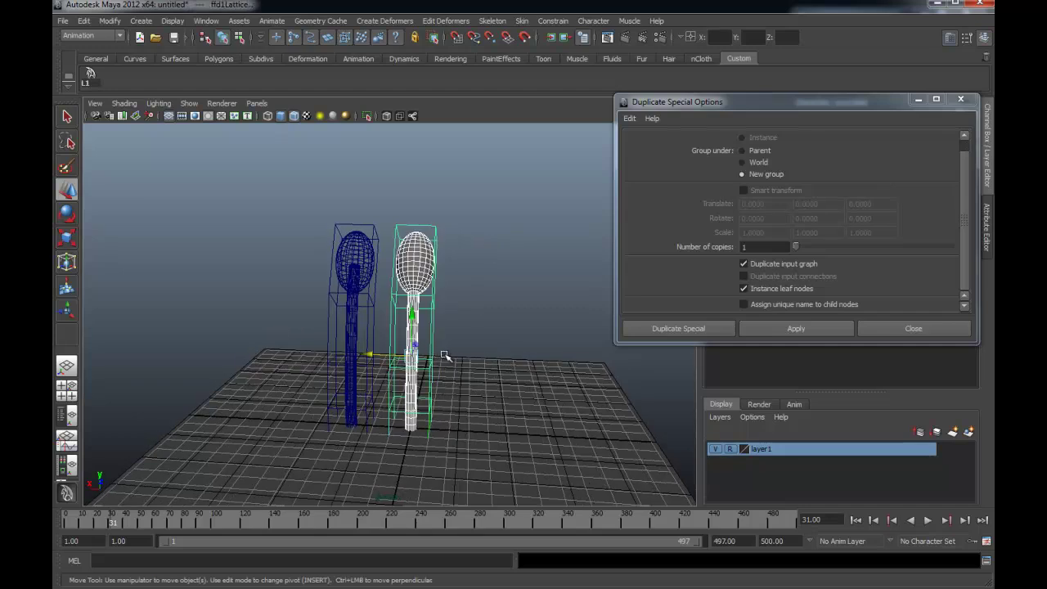
pyautogui.click(792, 330)
pyautogui.moveTo(374, 330); pyautogui.dragTo(448, 336)
pyautogui.click(563, 312)
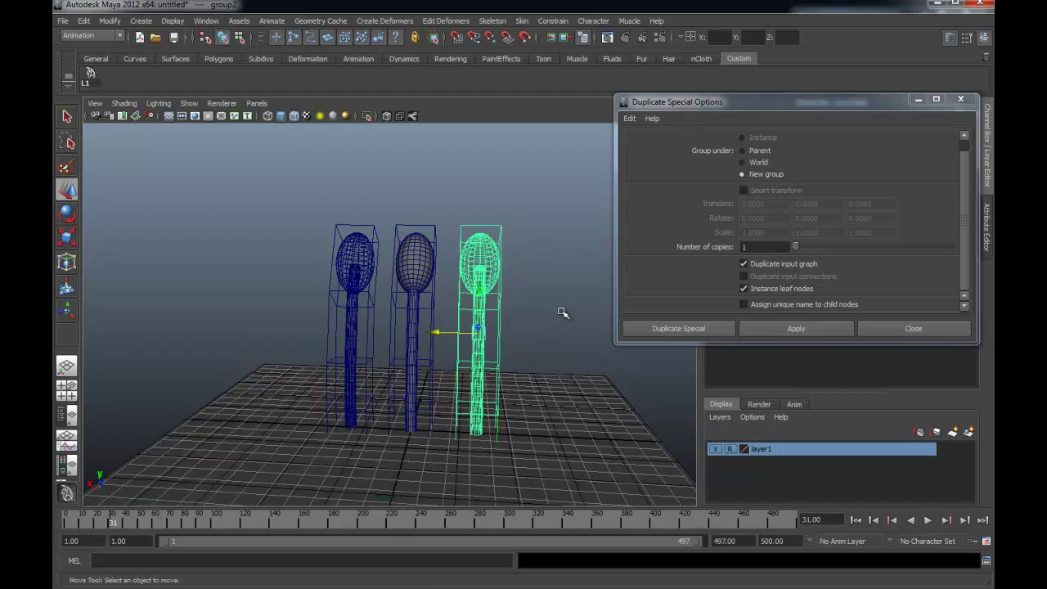
pyautogui.click(629, 119)
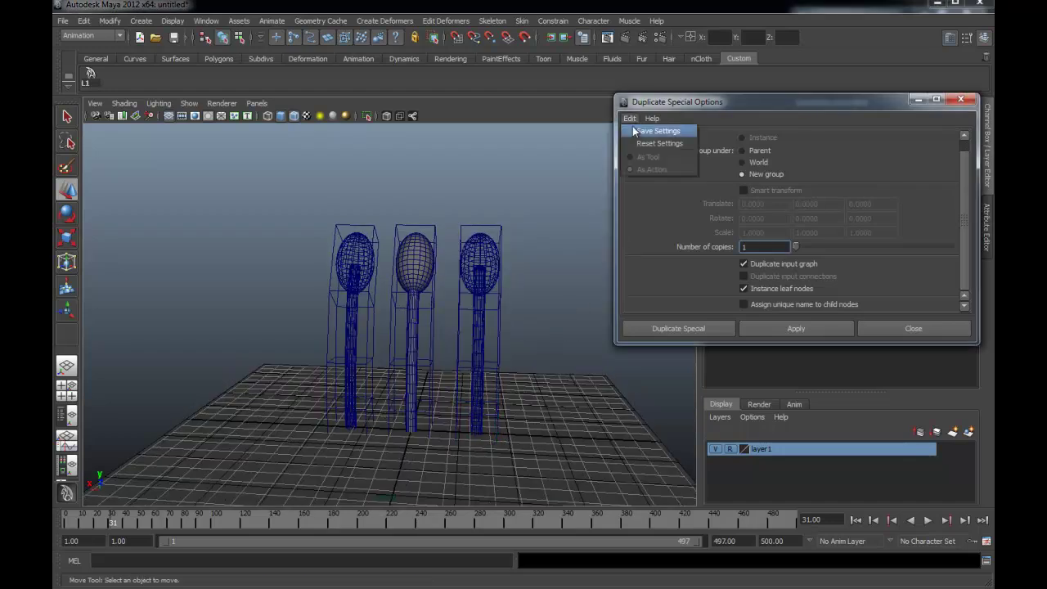
# Reset the duplicate options to defaults and play the animation, stopping at frame 82.
pyautogui.click(642, 145)
pyautogui.click(928, 520)
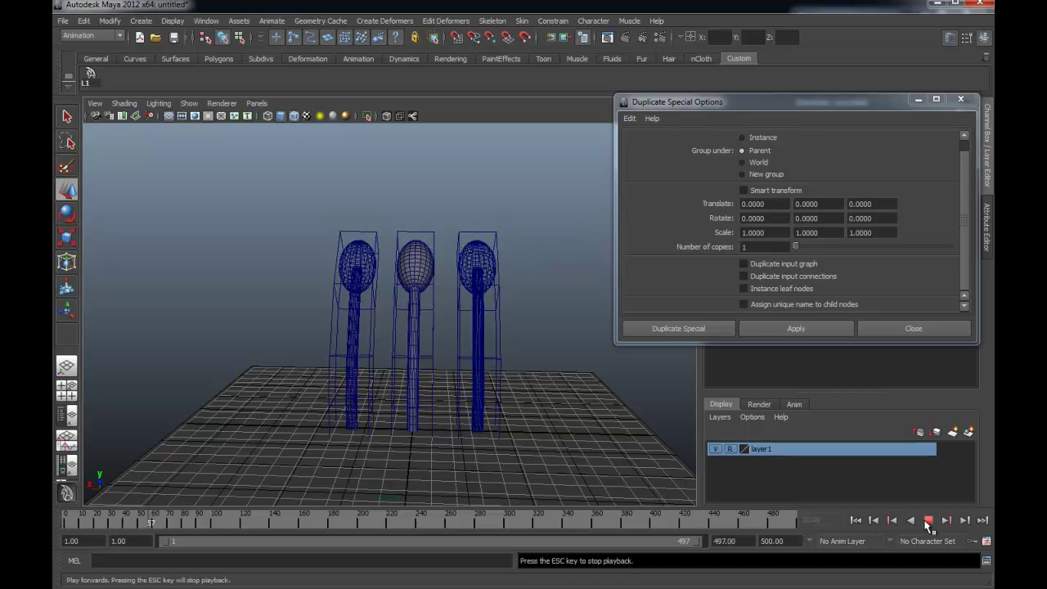
pyautogui.click(928, 521)
pyautogui.moveTo(630, 444)
pyautogui.keyDown('alt'); pyautogui.mouseDown()
pyautogui.moveTo(486, 322)
pyautogui.moveTo(474, 297)
pyautogui.moveTo(467, 303)
pyautogui.moveTo(468, 318)
pyautogui.moveTo(616, 134)
pyautogui.mouseUp(); pyautogui.keyUp('alt')
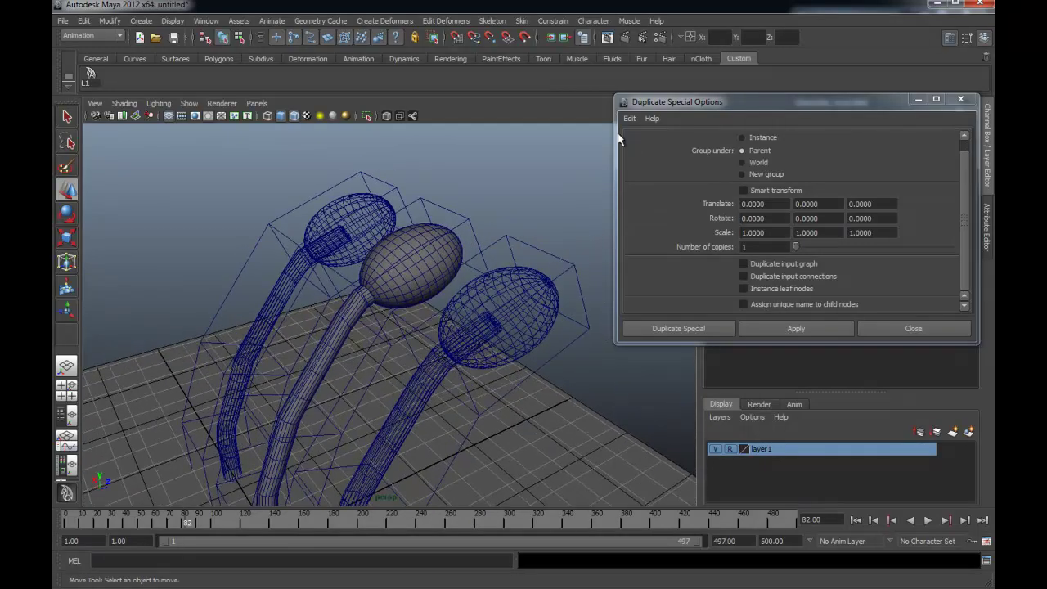
# Render a test image of frame 82, close it, and return to a front view.
pyautogui.click(623, 36)
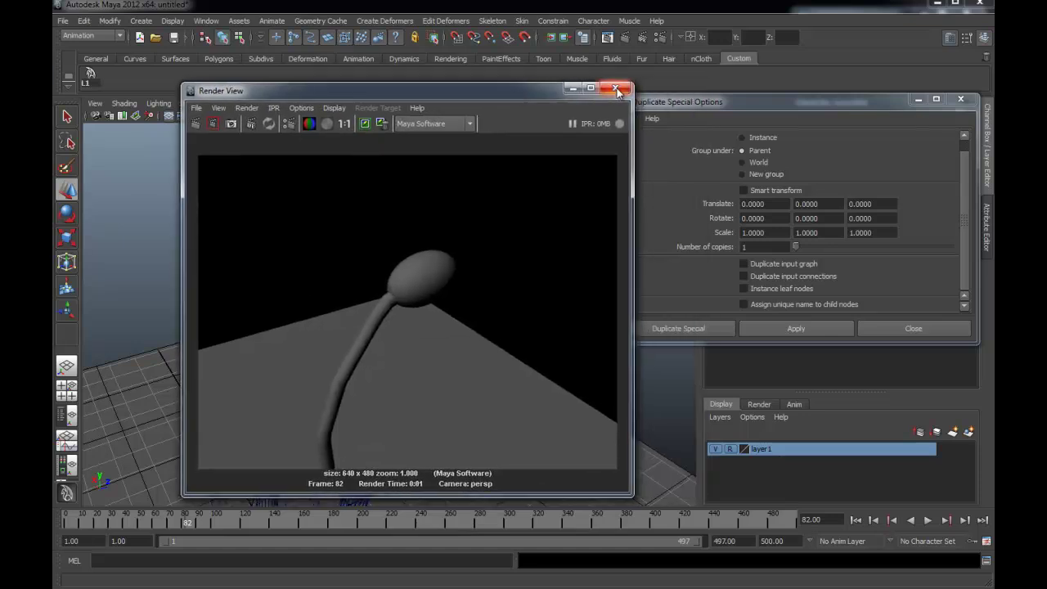
pyautogui.click(623, 86)
pyautogui.moveTo(451, 330)
pyautogui.keyDown('alt'); pyautogui.mouseDown()
pyautogui.moveTo(418, 319)
pyautogui.moveTo(467, 315)
pyautogui.mouseUp(); pyautogui.keyUp('alt')
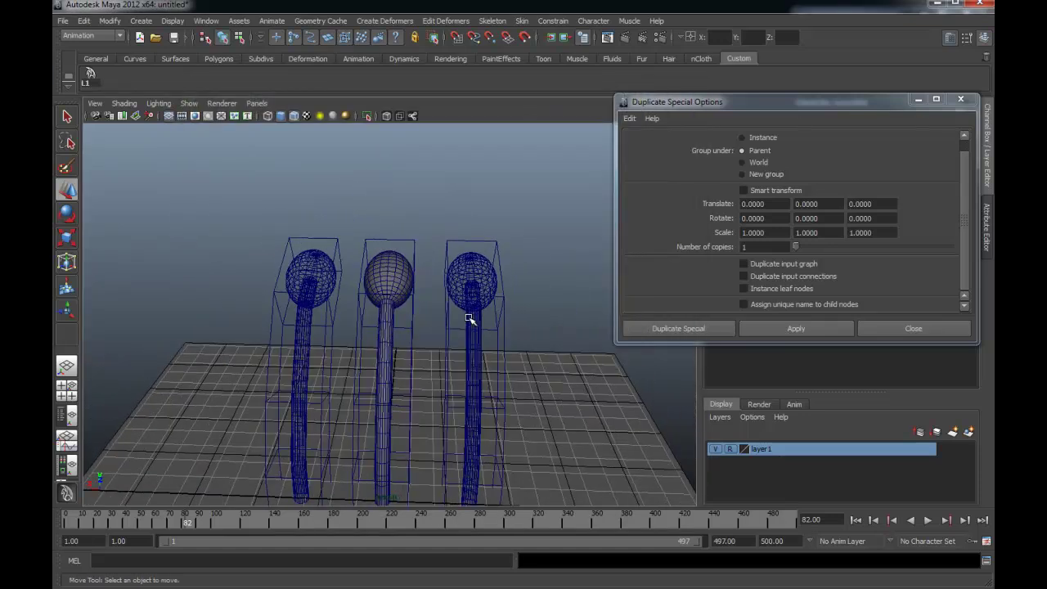
# Delete the right and left stalk copies, leaving the middle original.
pyautogui.click(474, 335)
pyautogui.press('Delete')
pyautogui.click(309, 331)
pyautogui.press('Delete')
# Turn on Duplicate input graph, test-duplicate the remaining stalk's lattice, then delete the test copy.
pyautogui.click(630, 118)
pyautogui.click(646, 149)
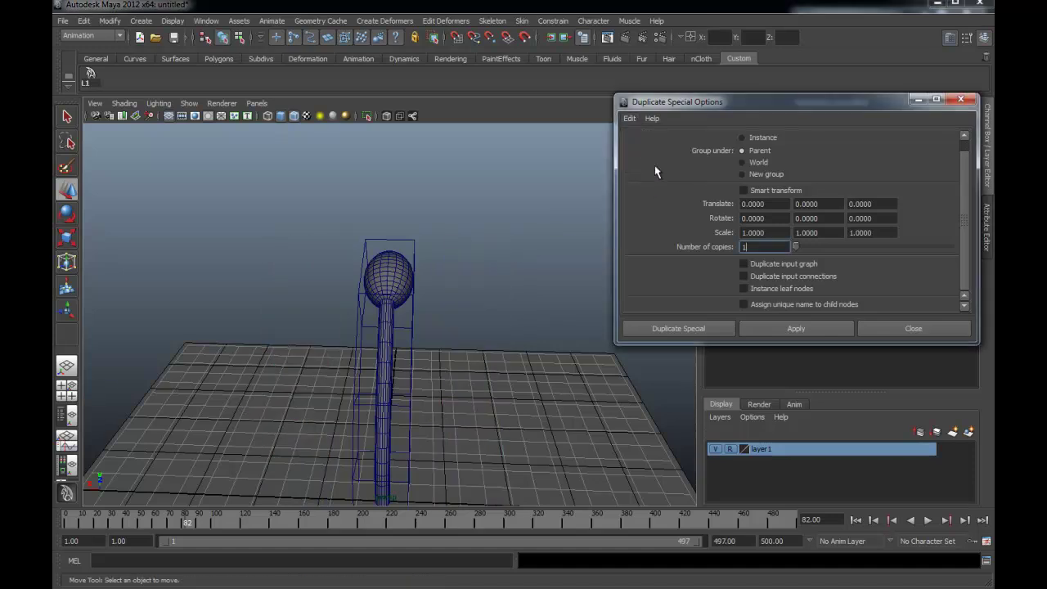
pyautogui.click(744, 265)
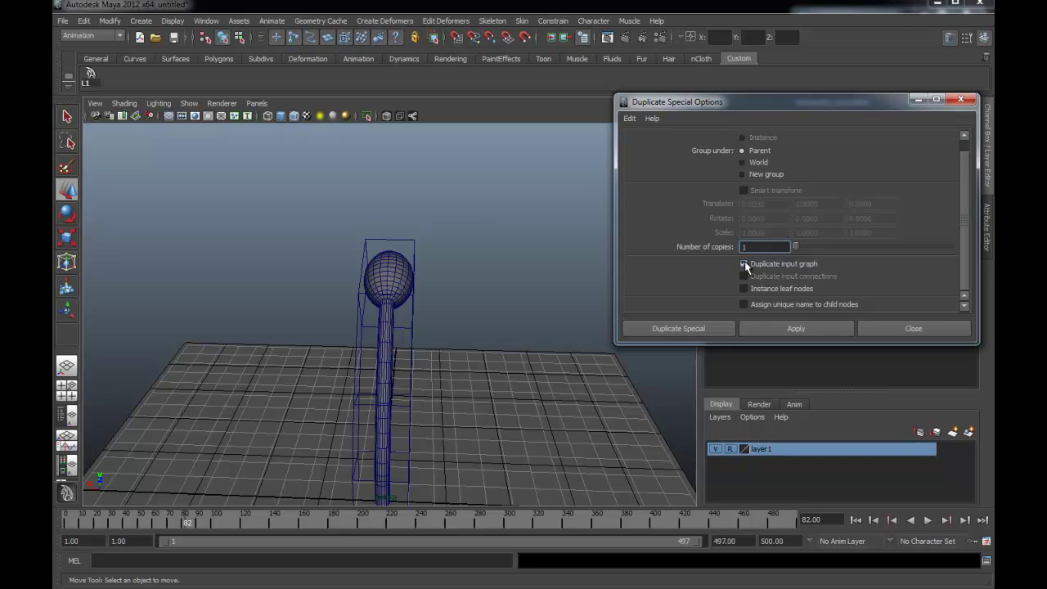
pyautogui.moveTo(499, 278)
pyautogui.keyDown('alt'); pyautogui.mouseDown()
pyautogui.moveTo(451, 290)
pyautogui.moveTo(302, 276)
pyautogui.moveTo(438, 364)
pyautogui.moveTo(490, 360)
pyautogui.mouseUp(); pyautogui.keyUp('alt')
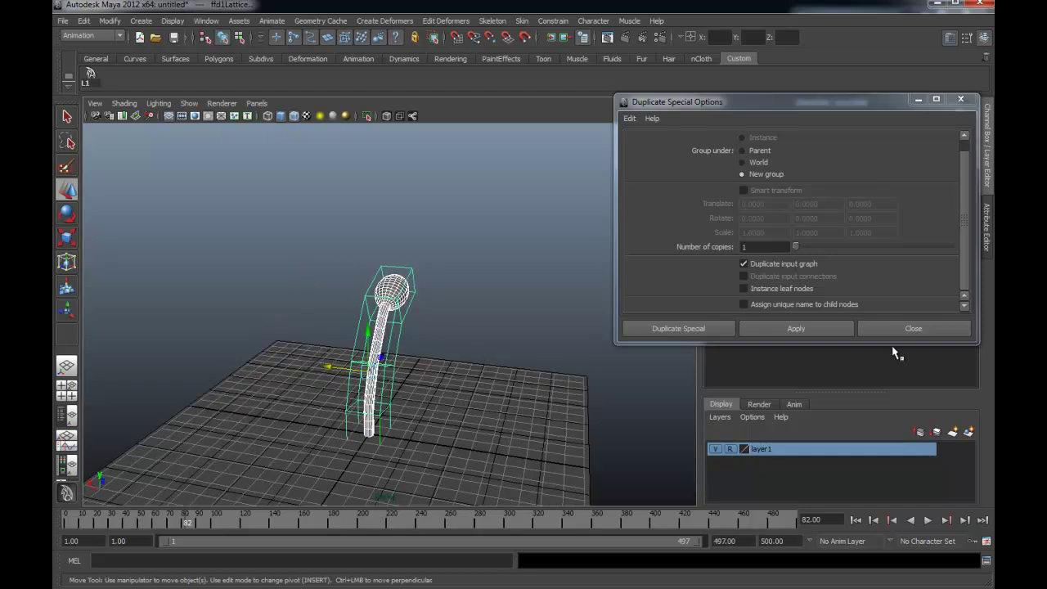
pyautogui.click(797, 328)
pyautogui.moveTo(542, 336)
pyautogui.keyDown('alt'); pyautogui.mouseDown()
pyautogui.moveTo(357, 355)
pyautogui.moveTo(444, 363)
pyautogui.mouseUp(); pyautogui.keyUp('alt')
pyautogui.press('Delete')
pyautogui.moveTo(346, 262)
pyautogui.keyDown('alt'); pyautogui.mouseDown()
pyautogui.moveTo(370, 255)
pyautogui.moveTo(485, 434)
pyautogui.moveTo(434, 431)
pyautogui.mouseUp(); pyautogui.keyUp('alt')
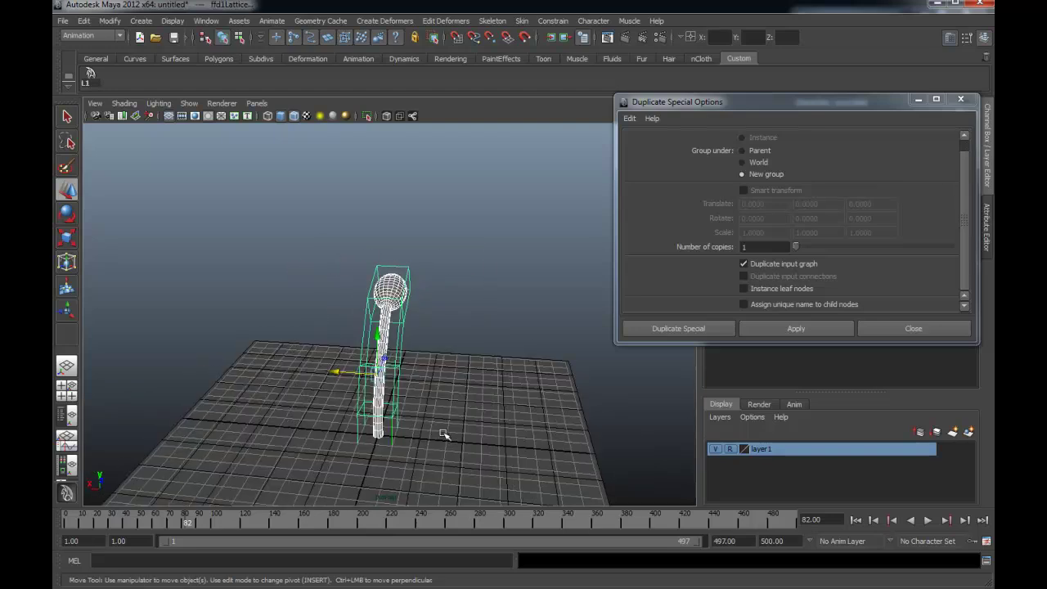
# Make another trial duplicate of the stalk, move it right, then delete it.
pyautogui.hotkey('ctrl', 'shift', 'd')
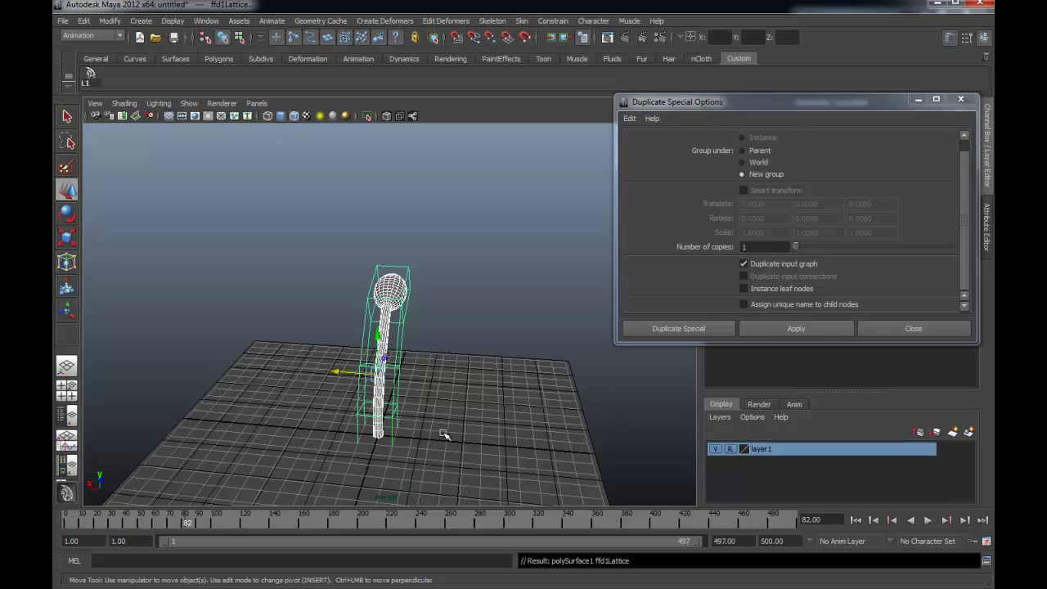
pyautogui.click(798, 328)
pyautogui.moveTo(353, 355)
pyautogui.mouseDown()
pyautogui.moveTo(409, 353)
pyautogui.moveTo(339, 353)
pyautogui.moveTo(448, 353)
pyautogui.mouseUp()
pyautogui.press('Delete')
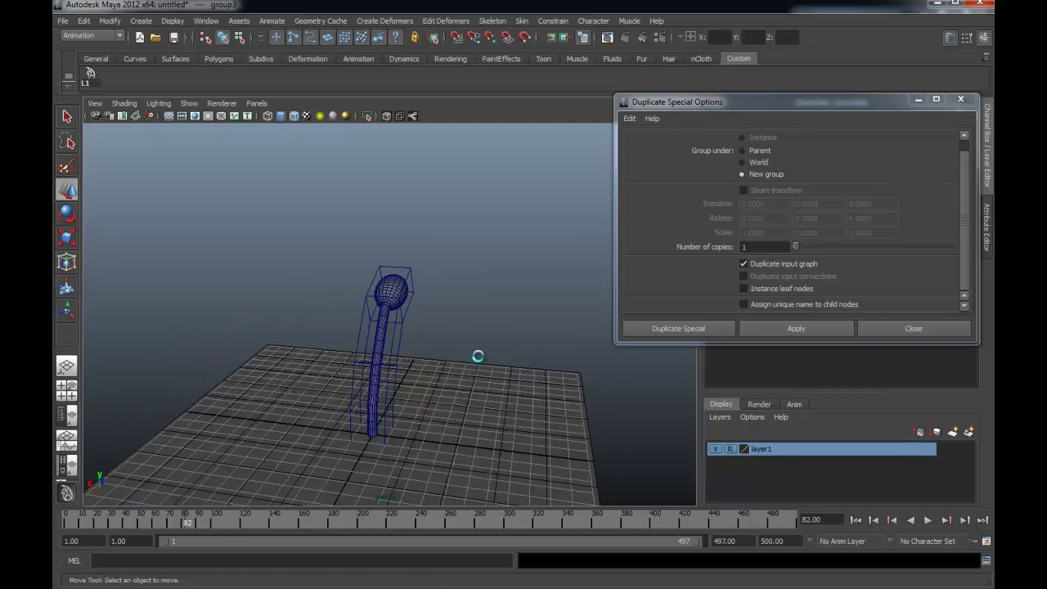
# Reset duplicate options, enable Duplicate input graph, and duplicate the stalk and lattice, moving the copy right.
pyautogui.click(629, 118)
pyautogui.click(658, 143)
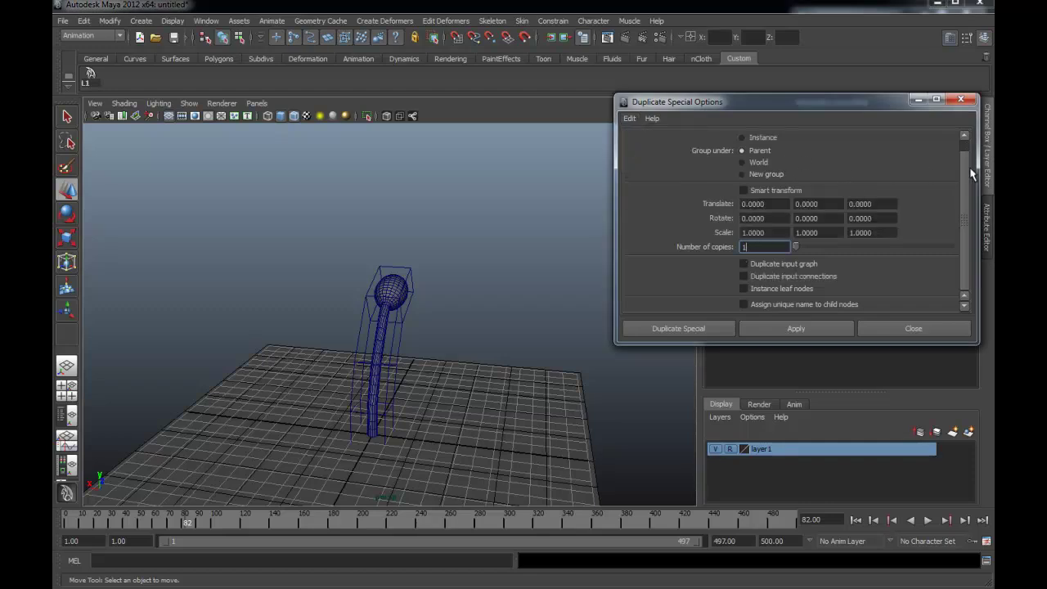
pyautogui.click(794, 269)
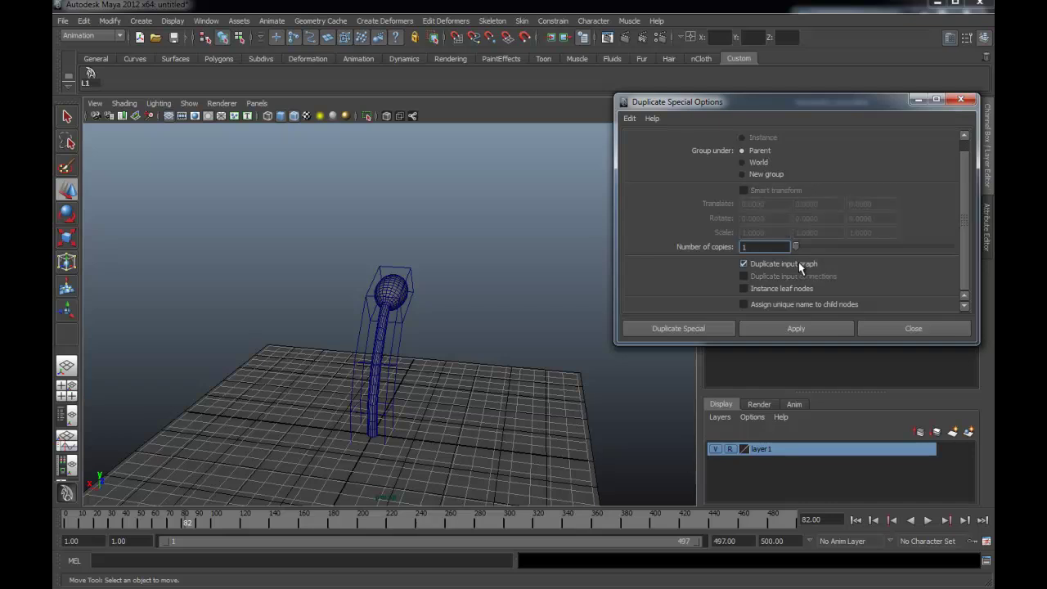
pyautogui.moveTo(351, 246); pyautogui.dragTo(488, 381)
pyautogui.click(795, 328)
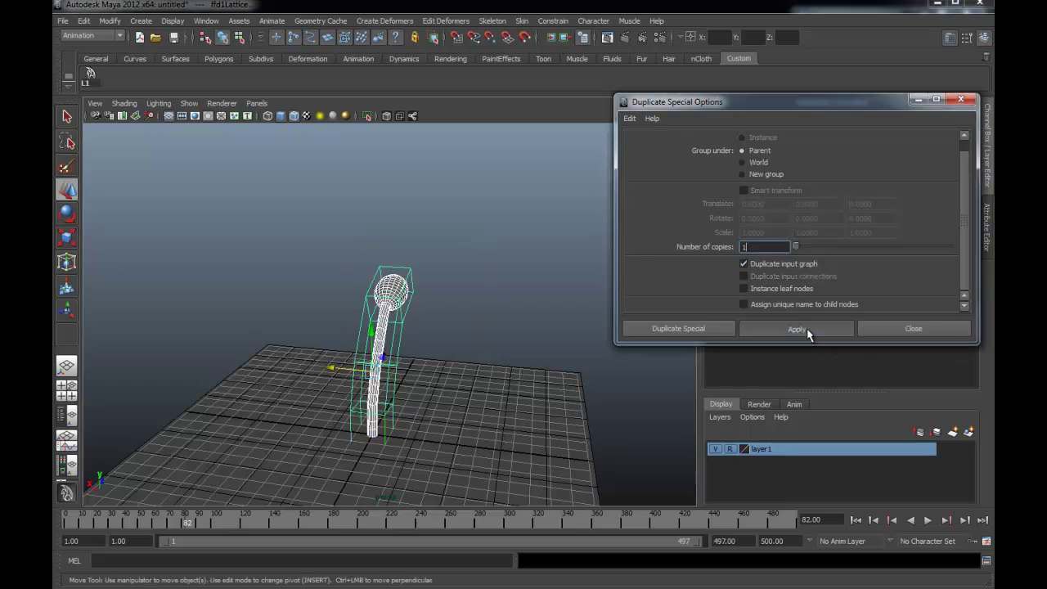
pyautogui.moveTo(334, 368); pyautogui.dragTo(397, 371)
pyautogui.click(415, 362)
# Undo the copy, set Group under to World, duplicate again, then delete that trial copy.
pyautogui.moveTo(313, 254); pyautogui.dragTo(376, 282)
pyautogui.hotkey('ctrl', 'z')
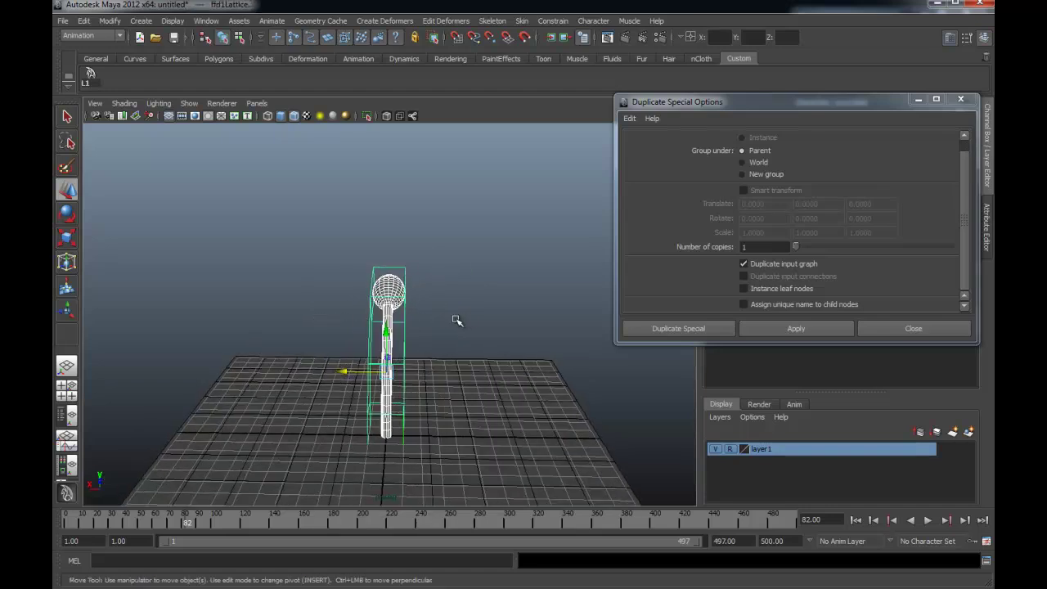
pyautogui.hotkey('ctrl', 'z')
pyautogui.click(743, 162)
pyautogui.click(795, 328)
pyautogui.moveTo(336, 370)
pyautogui.mouseDown()
pyautogui.moveTo(376, 368)
pyautogui.moveTo(299, 361)
pyautogui.mouseUp()
pyautogui.press('Delete')
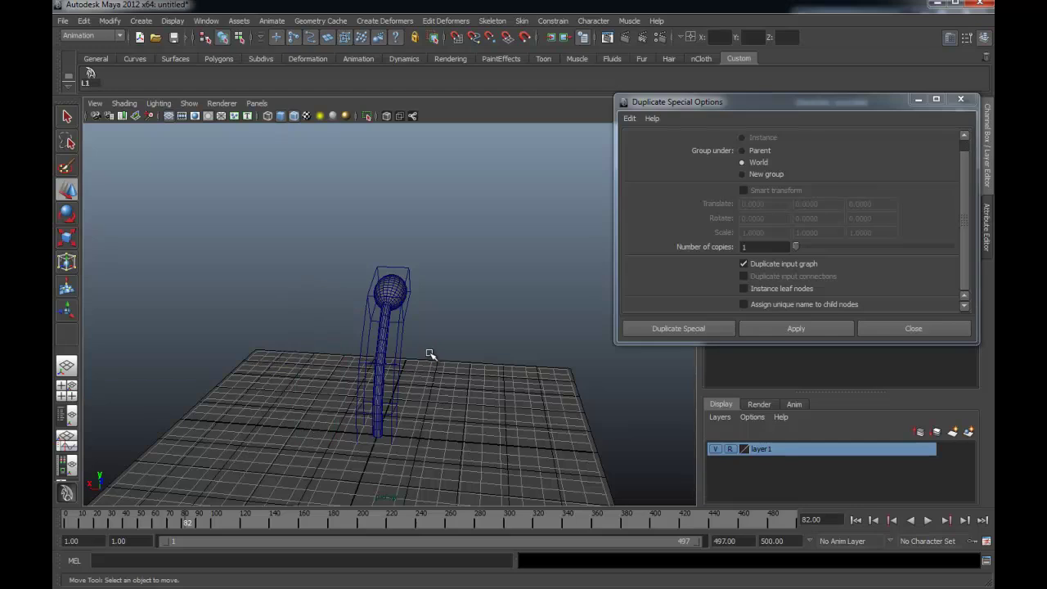
# Select the stalk mesh and its lattice, duplicate them, and move the copy left of the original.
pyautogui.click(396, 280)
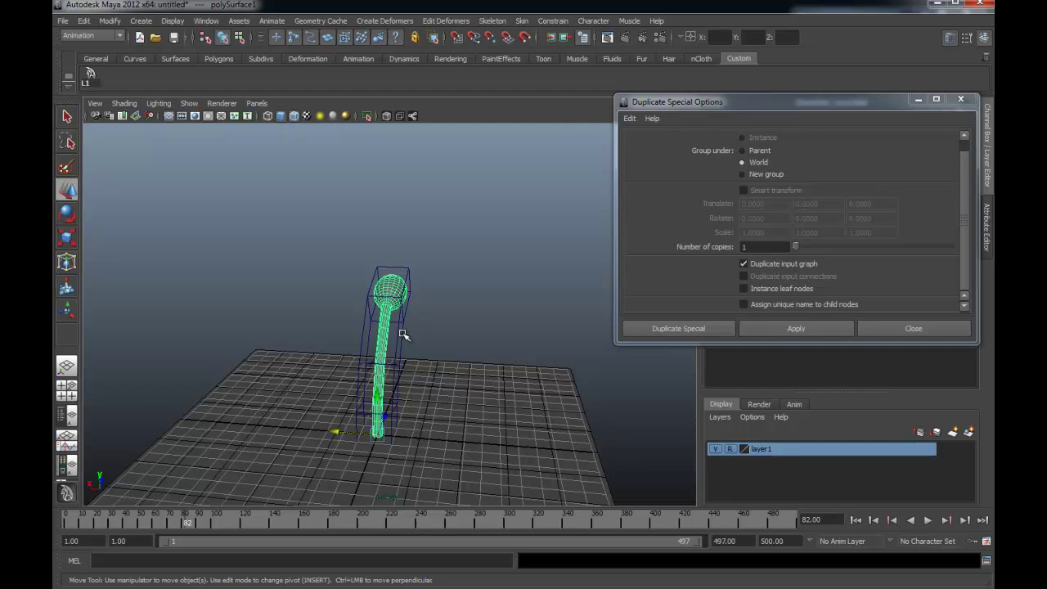
pyautogui.click(401, 332)
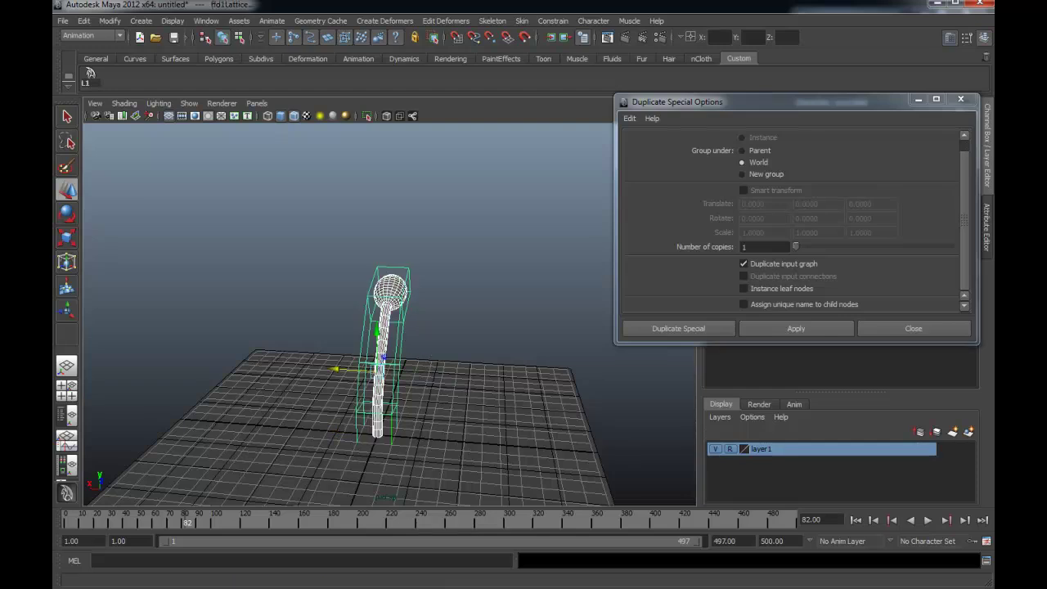
pyautogui.click(90, 73)
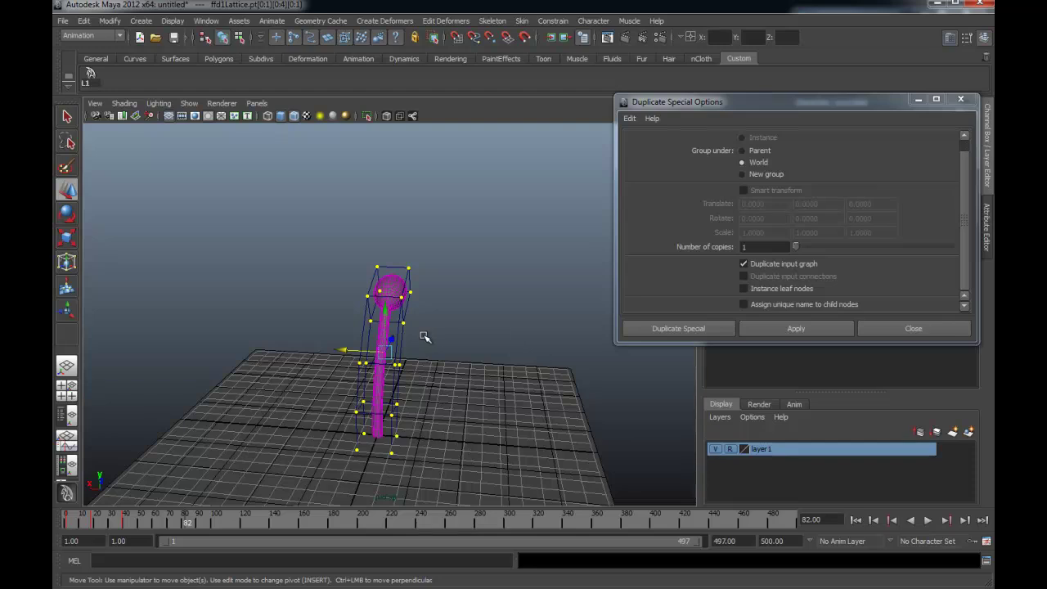
pyautogui.click(470, 308)
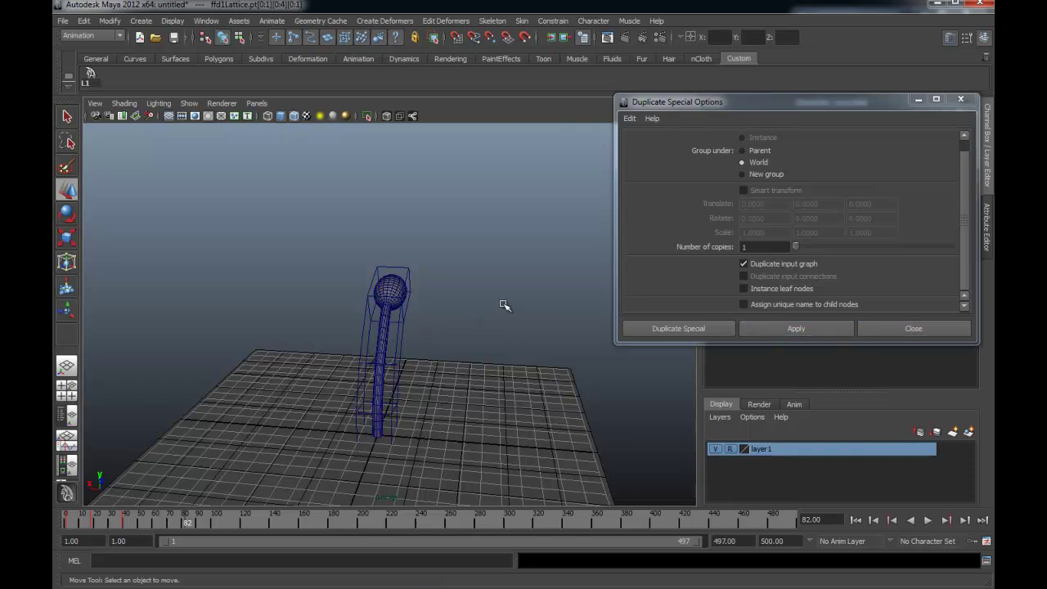
pyautogui.click(391, 284)
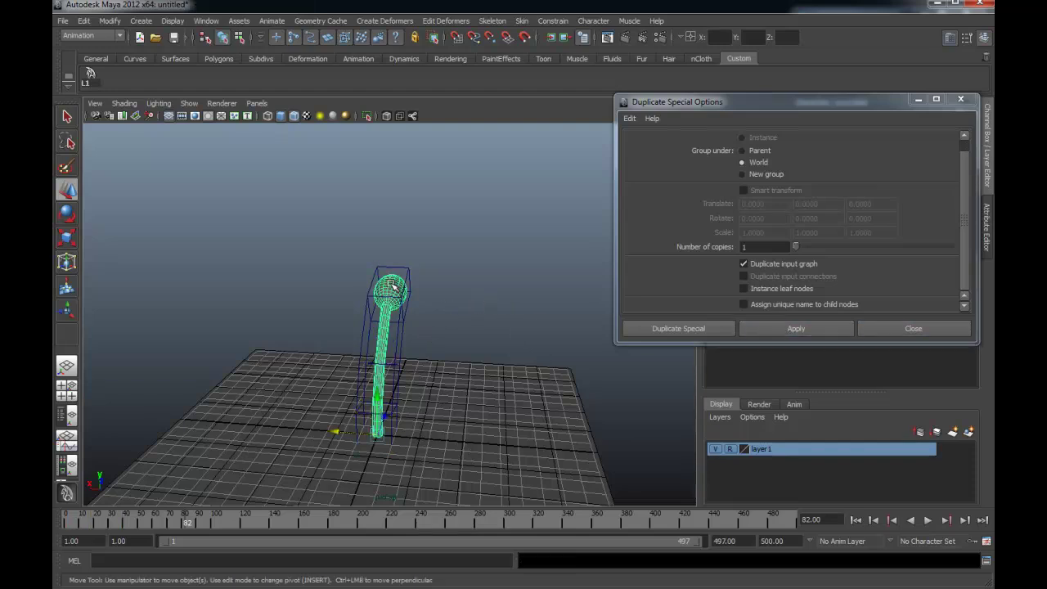
pyautogui.click(406, 327)
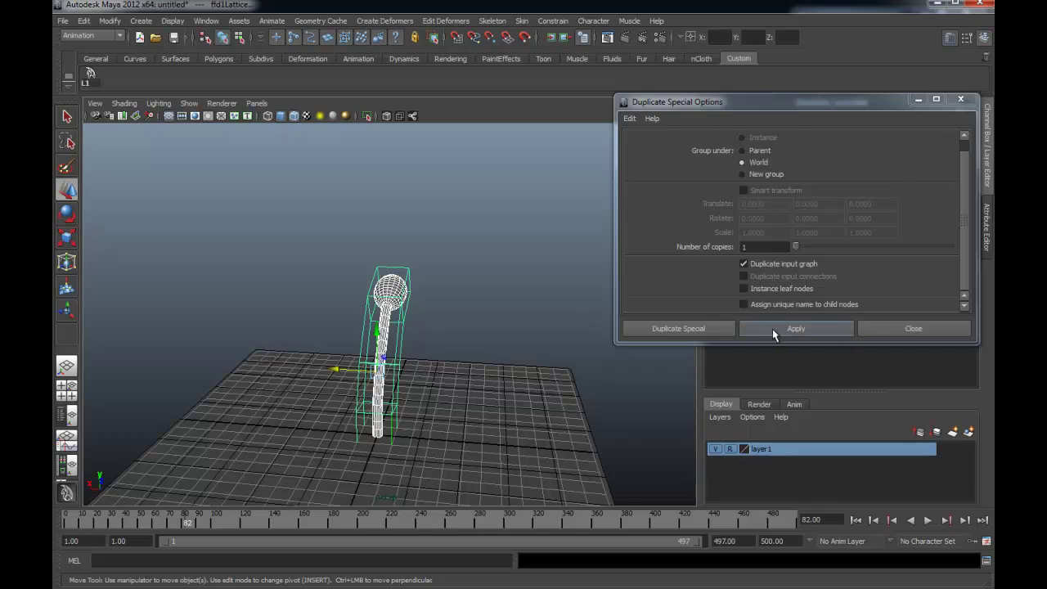
pyautogui.click(773, 333)
pyautogui.moveTo(347, 369); pyautogui.dragTo(292, 363)
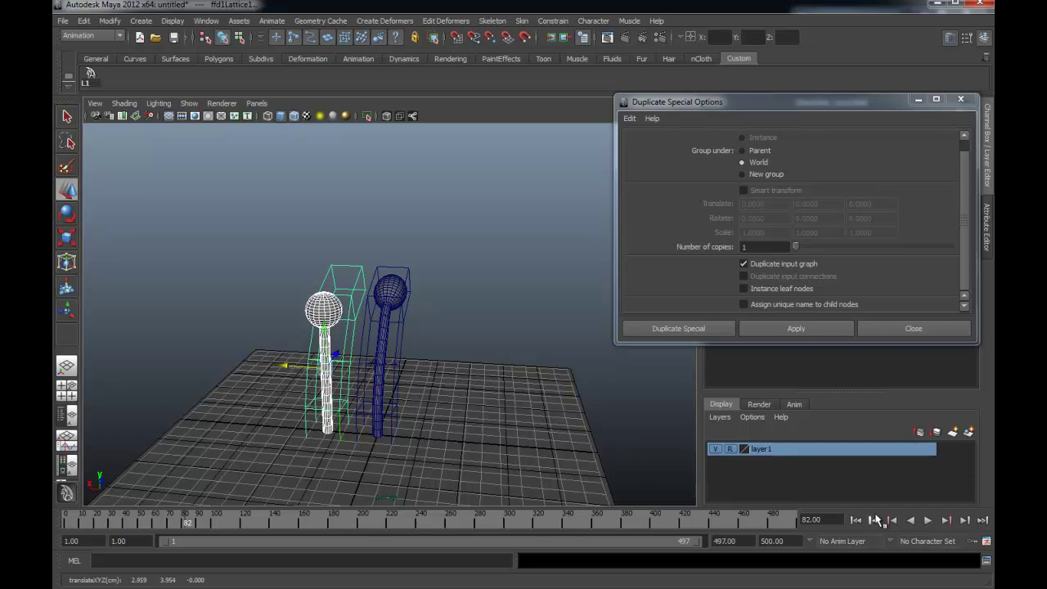
# Play the animation to frame 146 to check the sway, rewind to frame 1, and select the lattice.
pyautogui.click(928, 520)
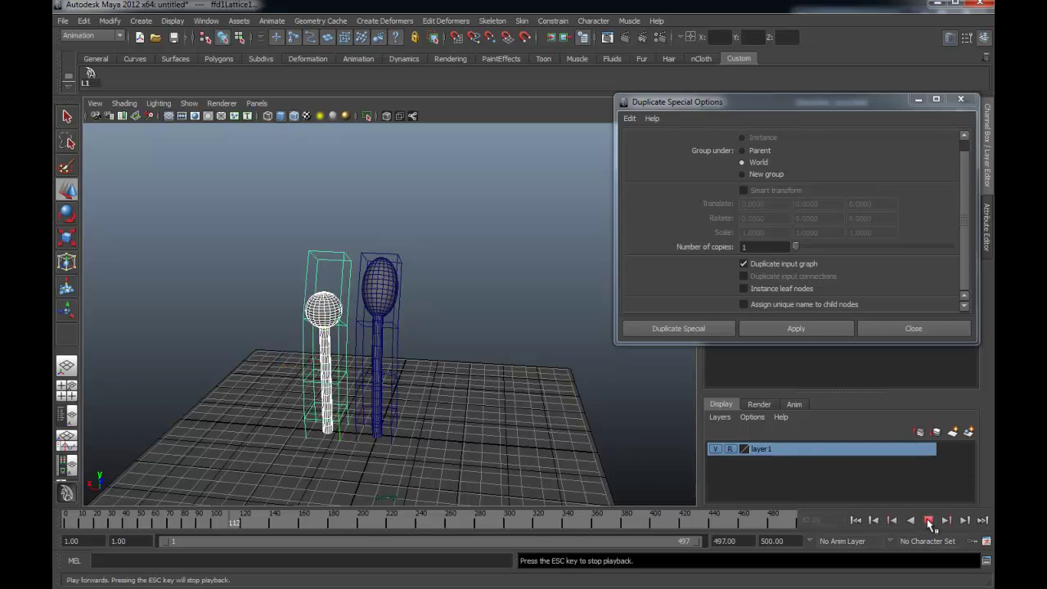
pyautogui.click(928, 520)
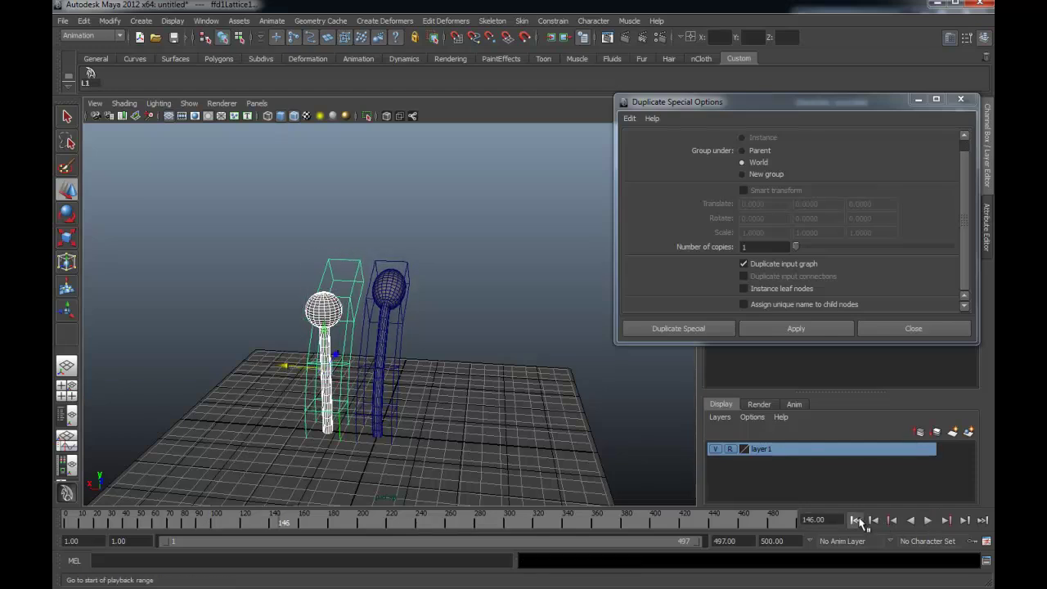
pyautogui.click(855, 520)
pyautogui.keyDown('alt'); pyautogui.moveTo(386, 398); pyautogui.dragTo(467, 385); pyautogui.keyUp('alt')
pyautogui.click(444, 355)
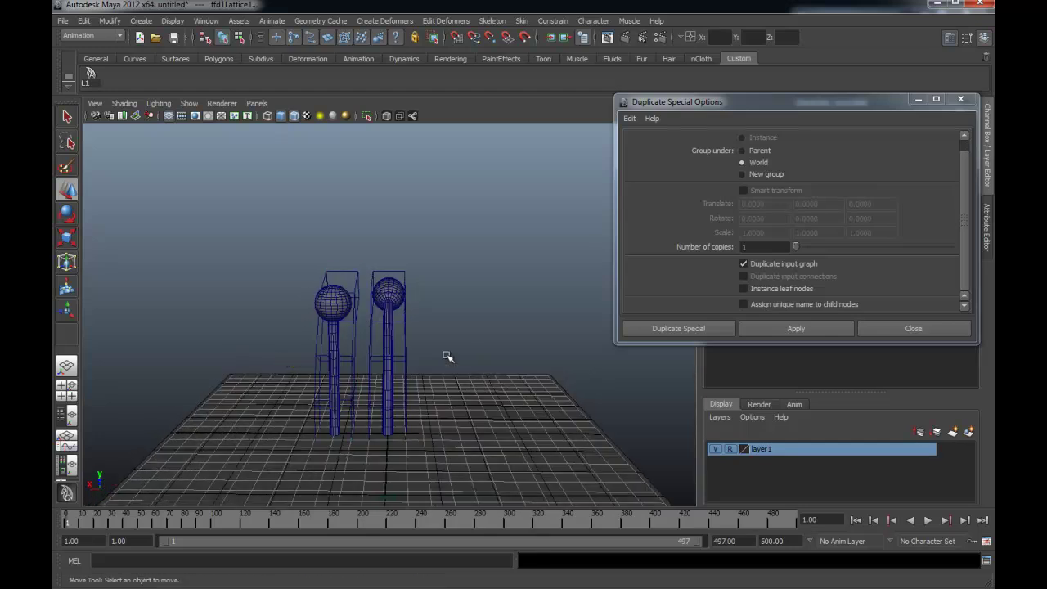
pyautogui.moveTo(195, 299)
pyautogui.mouseDown()
pyautogui.moveTo(358, 334)
pyautogui.moveTo(311, 332)
pyautogui.mouseUp()
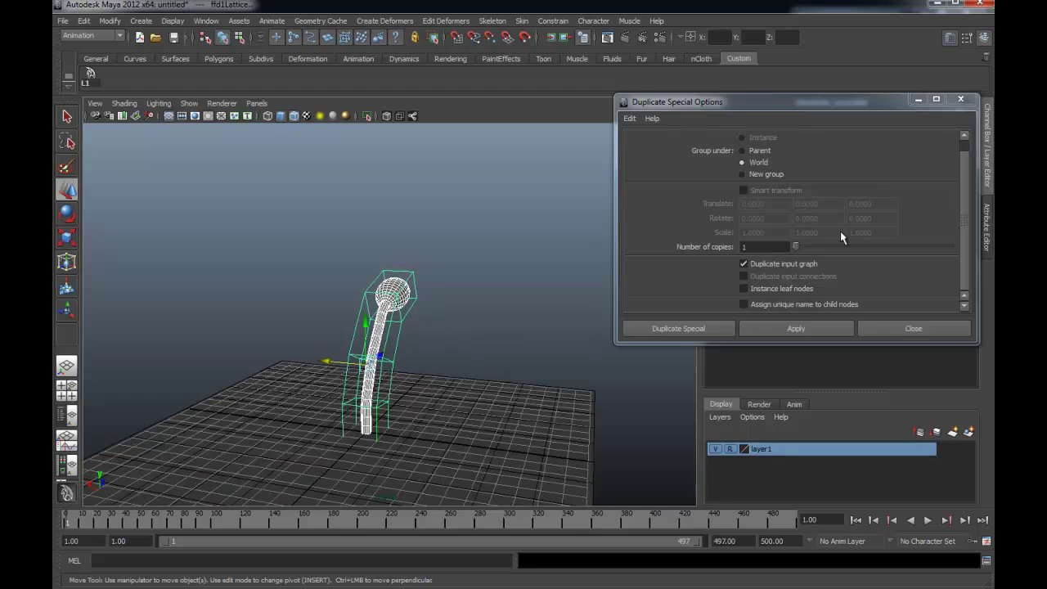
# Duplicate with Group under Parent, Instance leaf nodes and Assign unique name on, moving the copy left.
pyautogui.click(765, 149)
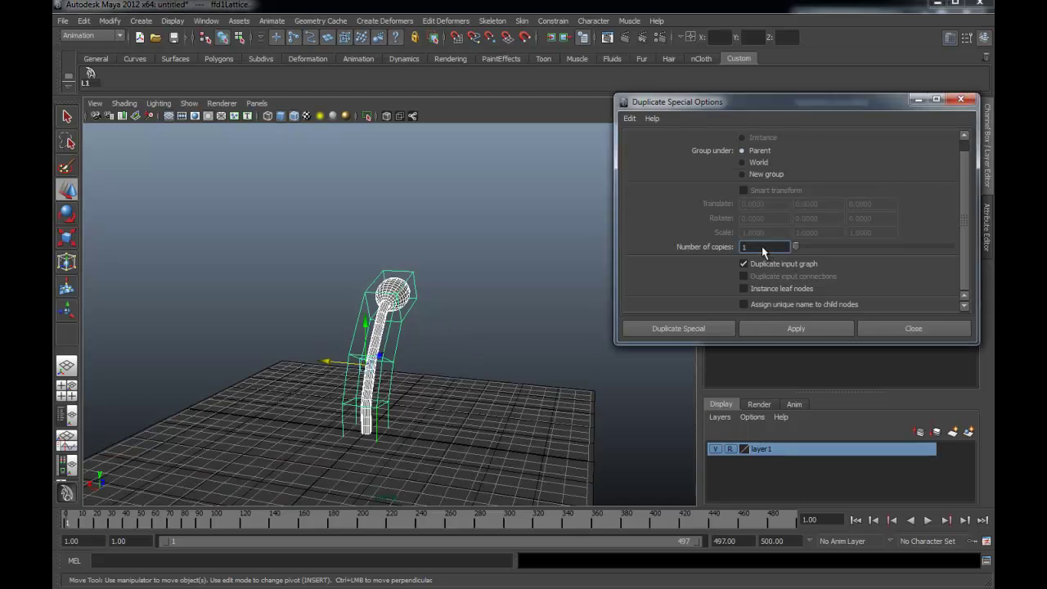
pyautogui.click(767, 291)
pyautogui.click(769, 303)
pyautogui.click(777, 329)
pyautogui.moveTo(341, 364)
pyautogui.mouseDown()
pyautogui.moveTo(293, 353)
pyautogui.moveTo(246, 285)
pyautogui.mouseUp()
pyautogui.click(248, 290)
# Frame both stalks and select the copied stalk on the left.
pyautogui.moveTo(250, 294)
pyautogui.keyDown('alt'); pyautogui.mouseDown(button='right')
pyautogui.moveTo(416, 295)
pyautogui.moveTo(474, 246)
pyautogui.mouseUp(button='right'); pyautogui.keyUp('alt')
pyautogui.keyDown('alt'); pyautogui.moveTo(331, 250); pyautogui.dragTo(364, 280, button='middle'); pyautogui.keyUp('alt')
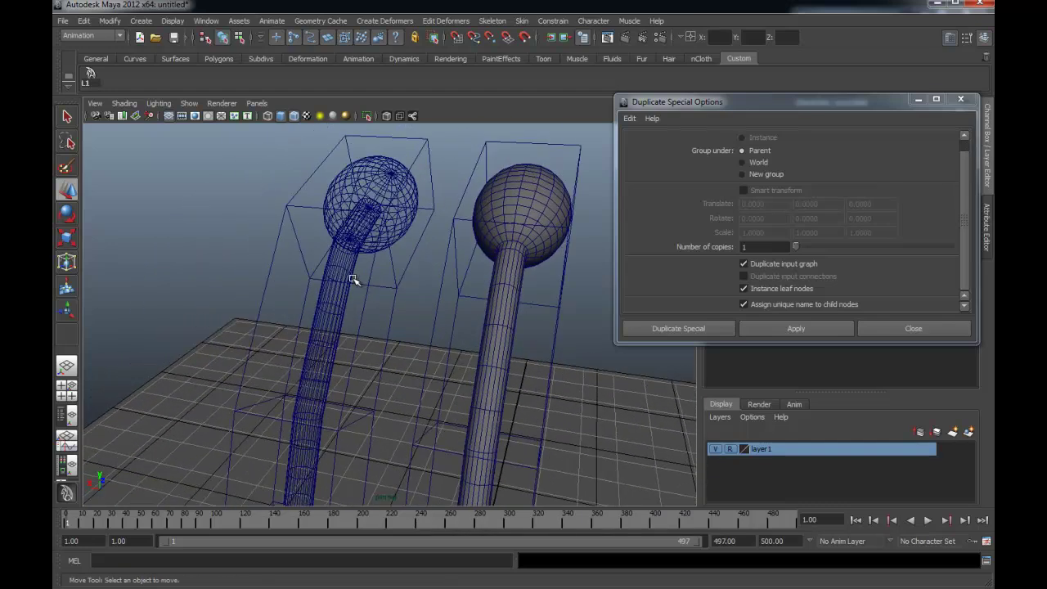
pyautogui.click(351, 276)
pyautogui.scroll(-2, 394, 237)
pyautogui.scroll(-1, 397, 229)
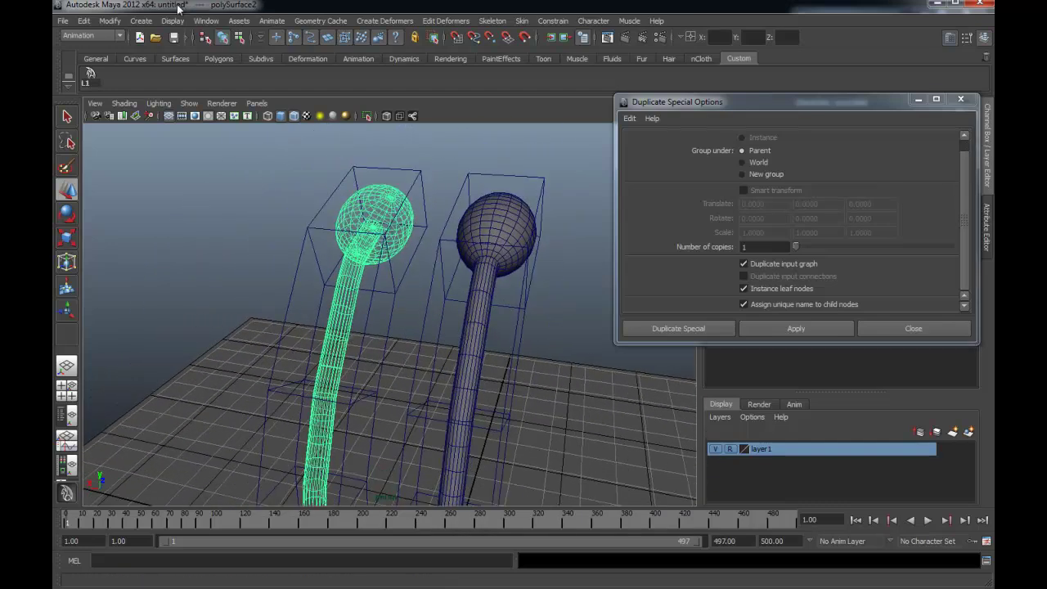
# In Hypershade, assign lambert1's initialShadingGroup to the copied stalk, then close it and clear the selection.
pyautogui.click(205, 21)
pyautogui.moveTo(234, 52)
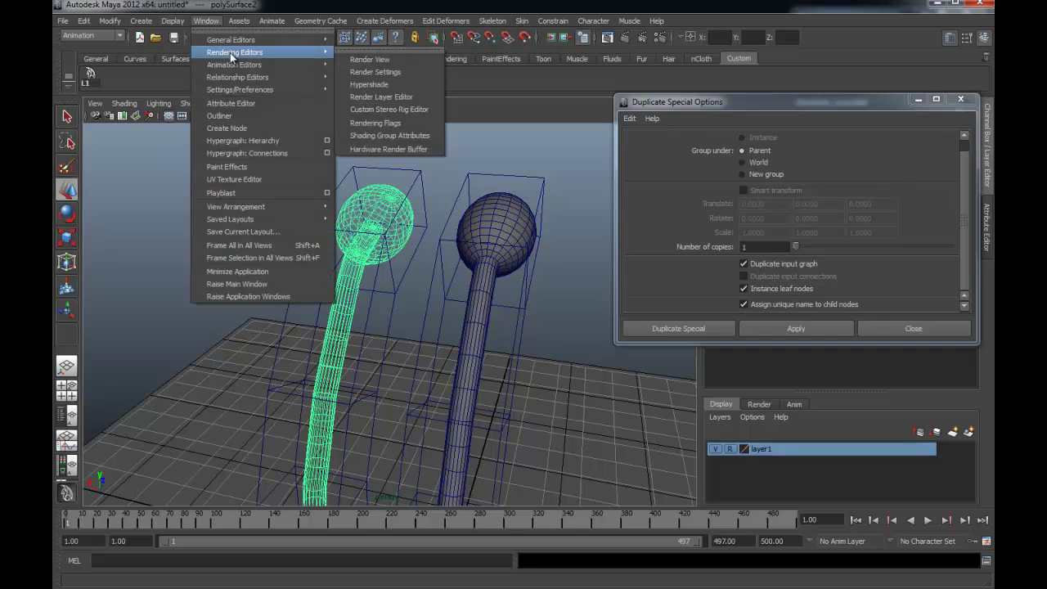
pyautogui.click(386, 85)
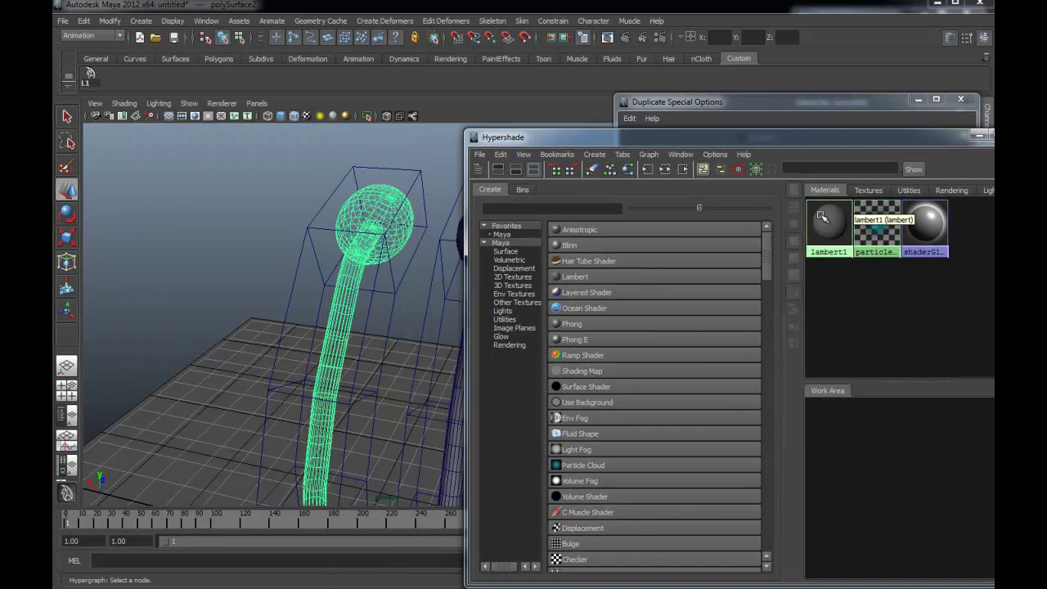
pyautogui.rightClick(817, 225)
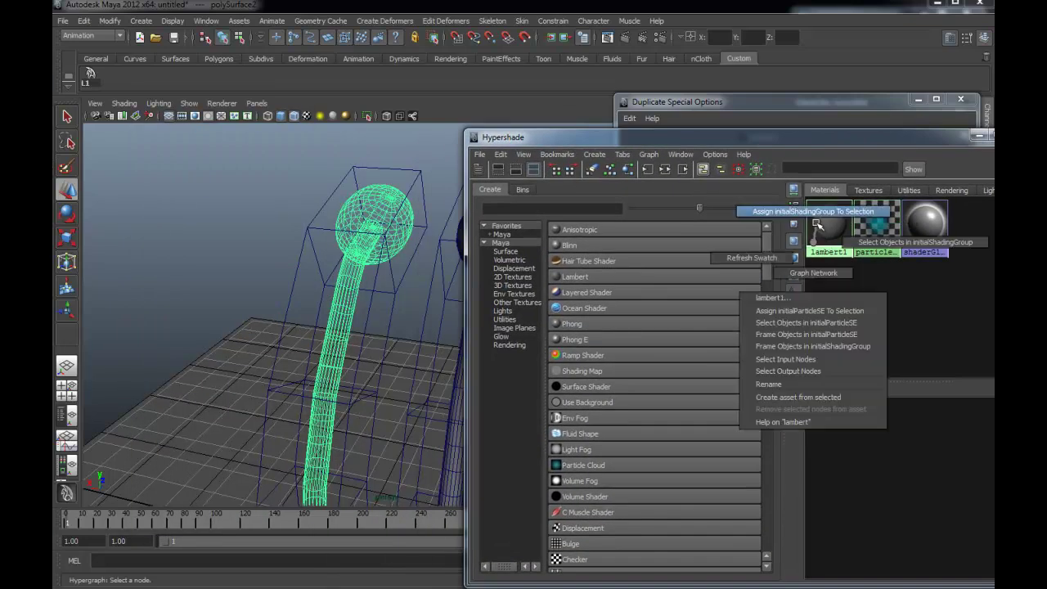
pyautogui.click(813, 211)
pyautogui.click(979, 137)
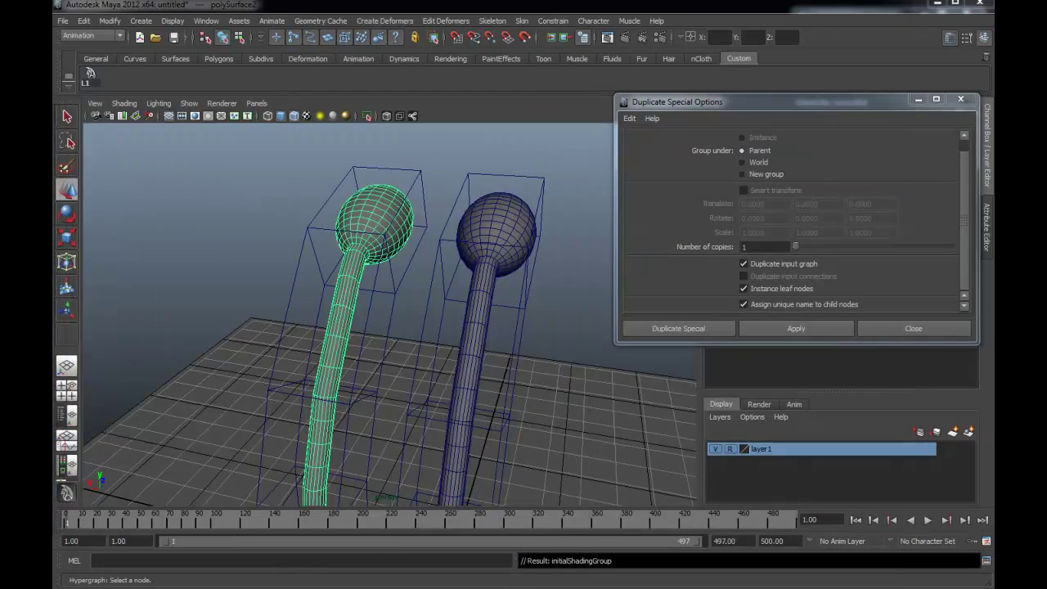
pyautogui.click(460, 159)
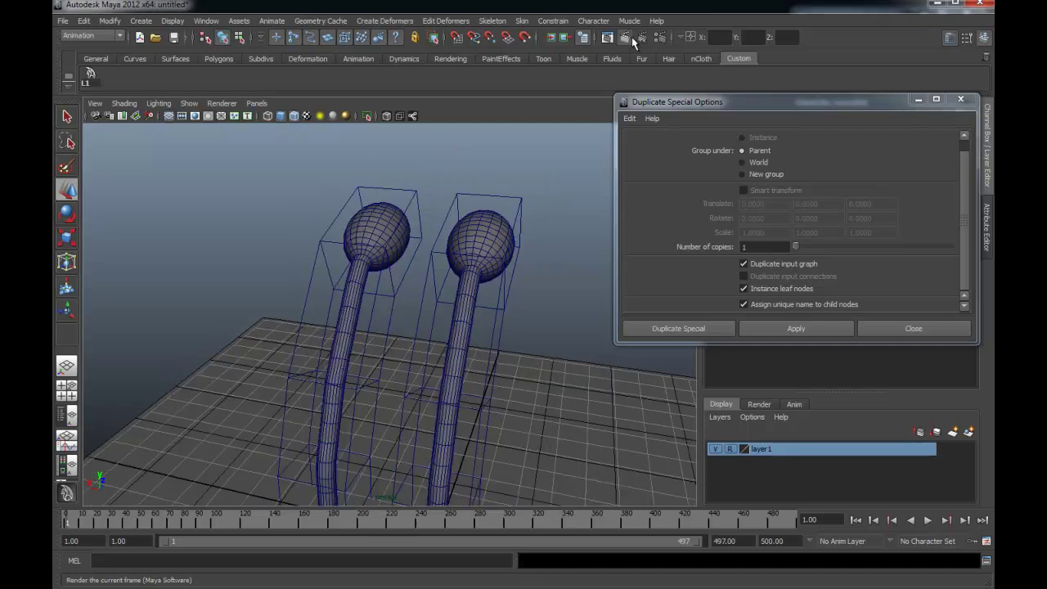
# Render a test frame, close Render View, and reset the Duplicate Special options to defaults.
pyautogui.click(632, 36)
pyautogui.click(617, 88)
pyautogui.click(629, 117)
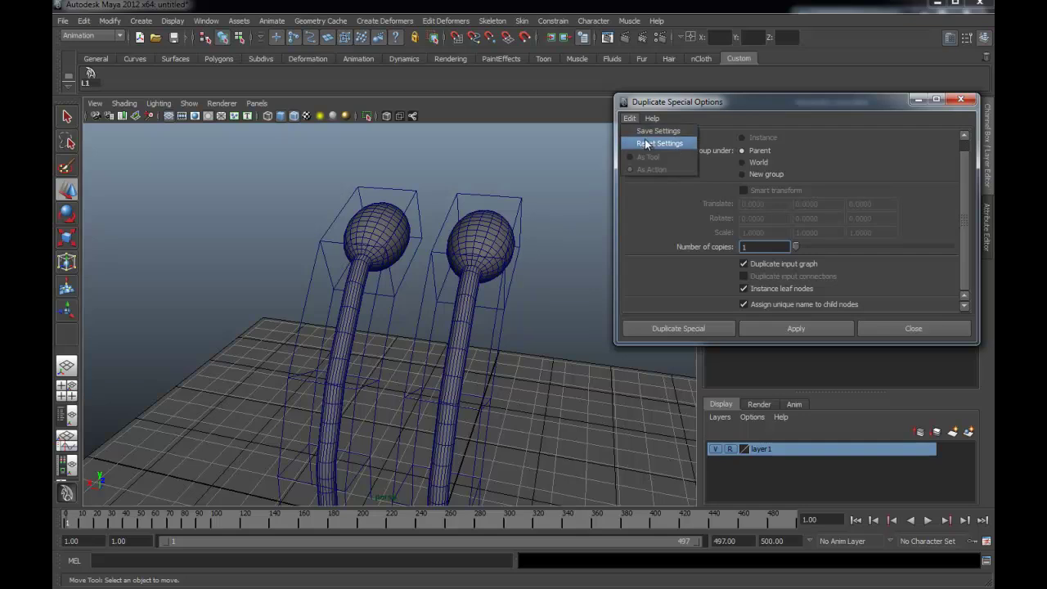
pyautogui.click(650, 143)
# Delete the copied stalk on the left and select the remaining stalk's lattice.
pyautogui.keyDown('alt'); pyautogui.moveTo(480, 237); pyautogui.dragTo(281, 195); pyautogui.keyUp('alt')
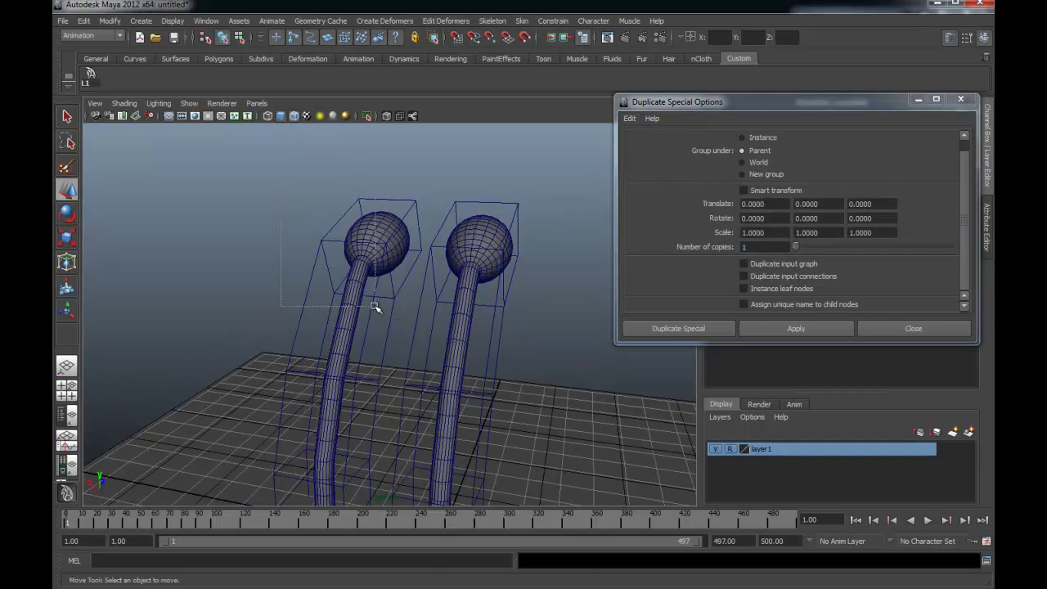
pyautogui.moveTo(376, 307); pyautogui.dragTo(376, 307)
pyautogui.press('Delete')
pyautogui.keyDown('alt'); pyautogui.moveTo(398, 234); pyautogui.dragTo(363, 244); pyautogui.keyUp('alt')
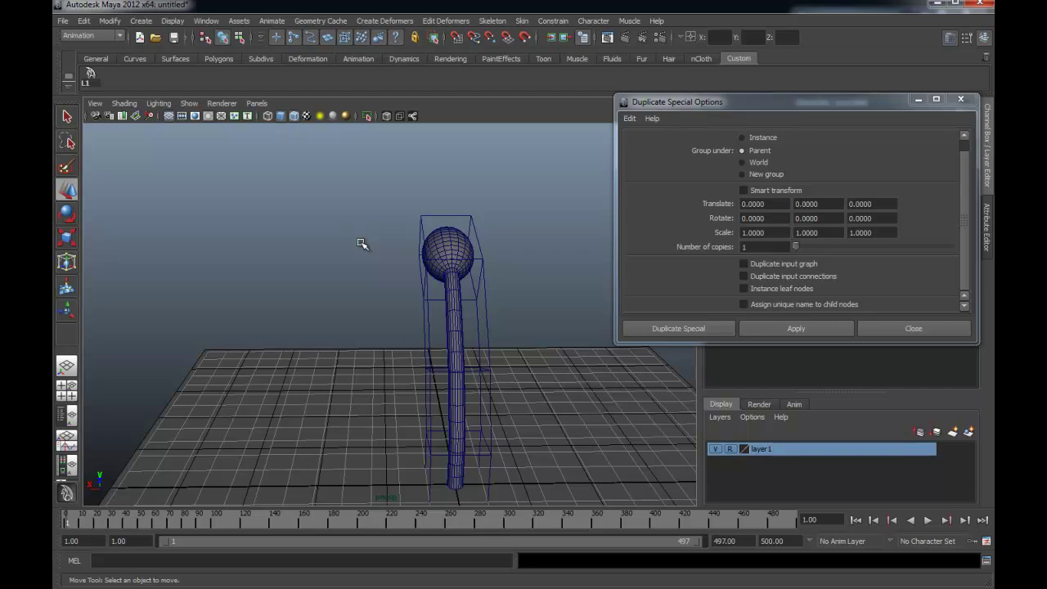
pyautogui.keyDown('alt'); pyautogui.moveTo(279, 227); pyautogui.dragTo(326, 235); pyautogui.keyUp('alt')
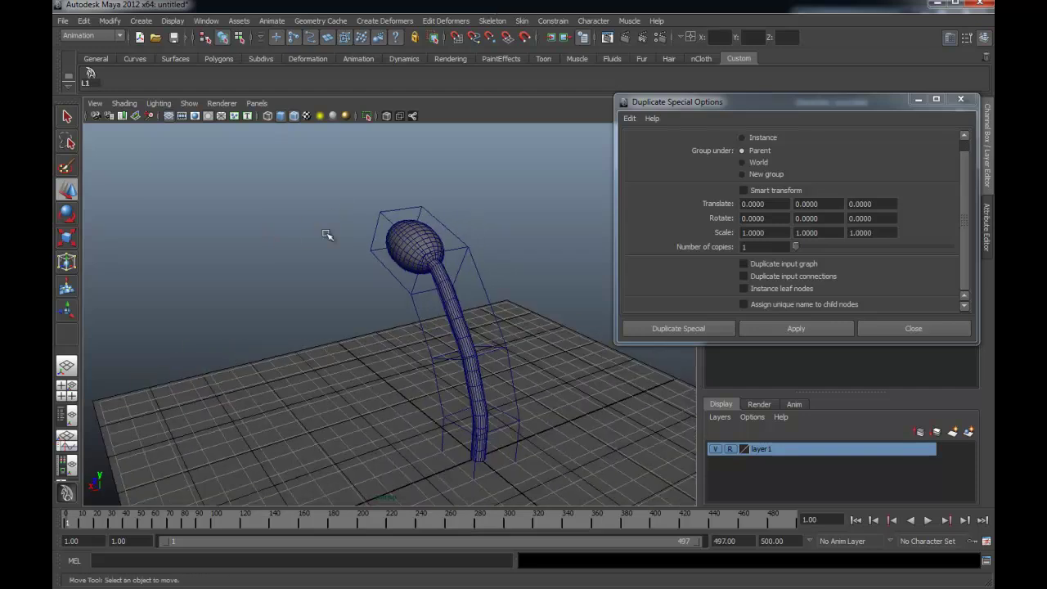
pyautogui.moveTo(471, 266); pyautogui.dragTo(481, 270)
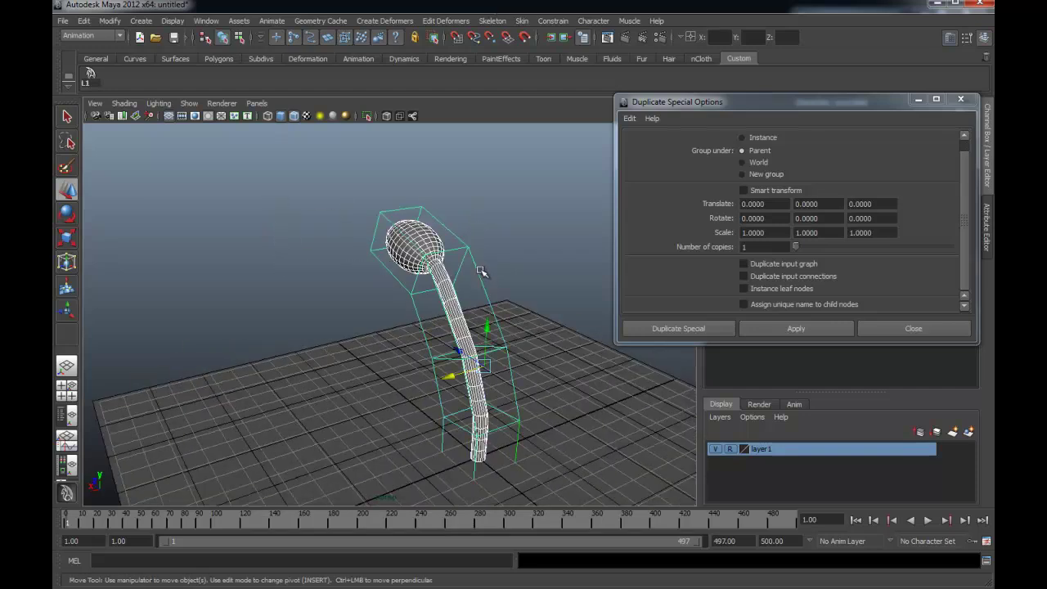
# Enable Duplicate input graph, make a trial copy moved left, then delete it.
pyautogui.click(743, 263)
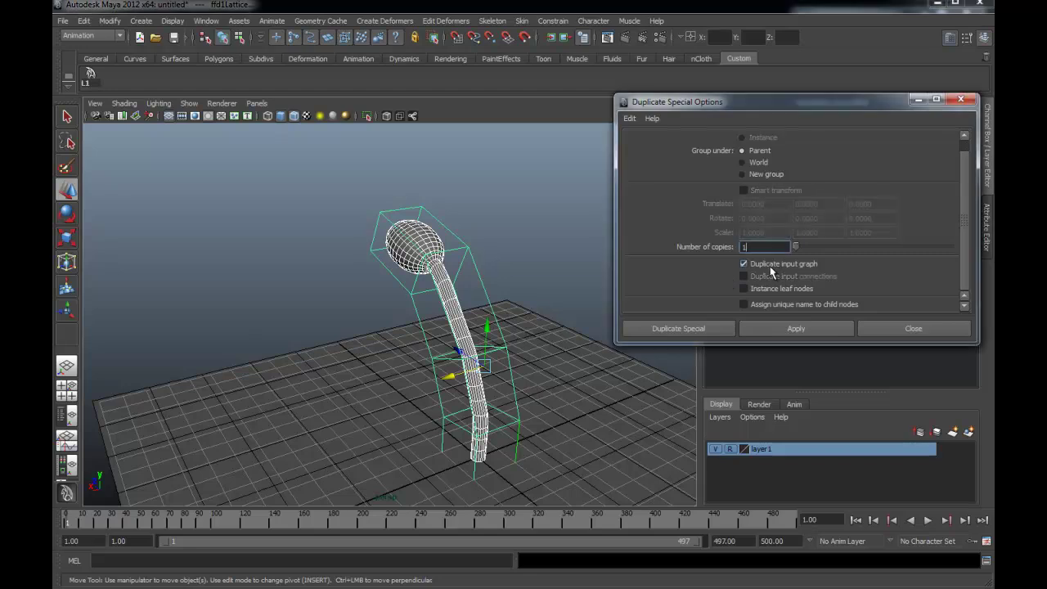
pyautogui.click(784, 331)
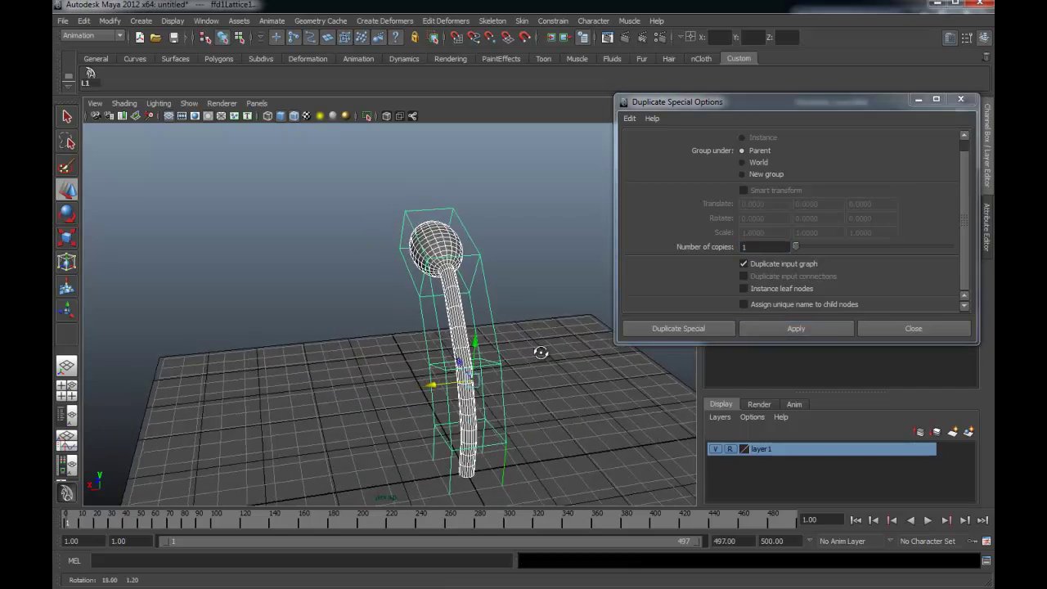
pyautogui.moveTo(431, 387)
pyautogui.mouseDown()
pyautogui.moveTo(327, 395)
pyautogui.moveTo(345, 374)
pyautogui.mouseUp()
pyautogui.press('Delete')
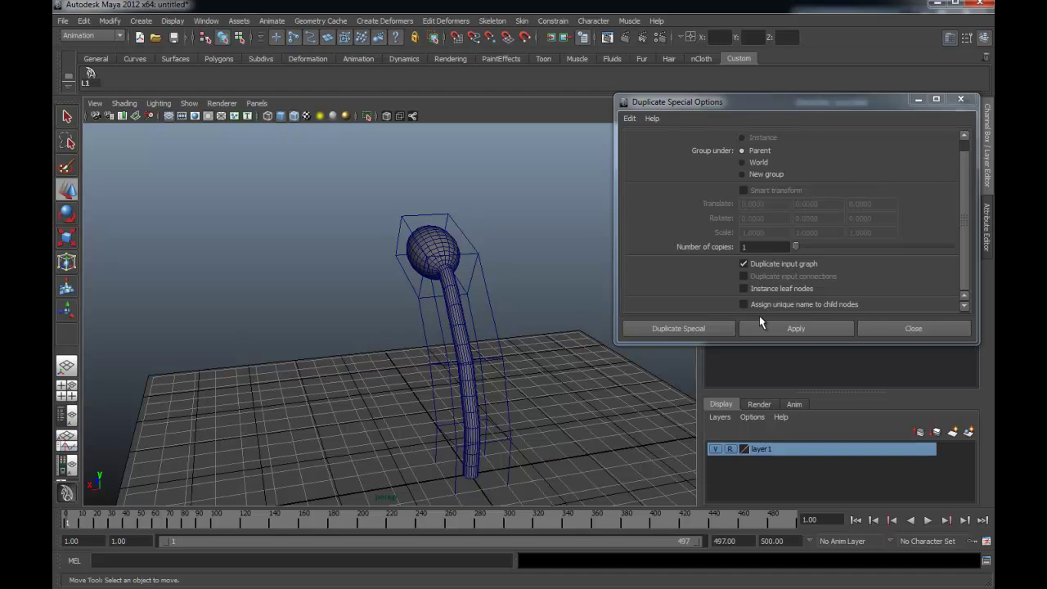
# Enable Assign unique name, duplicate the stalk's lattice again as a trial, then delete that copy.
pyautogui.click(775, 302)
pyautogui.moveTo(597, 304)
pyautogui.keyDown('alt'); pyautogui.mouseDown()
pyautogui.moveTo(498, 292)
pyautogui.moveTo(593, 316)
pyautogui.mouseUp(); pyautogui.keyUp('alt')
pyautogui.click(456, 280)
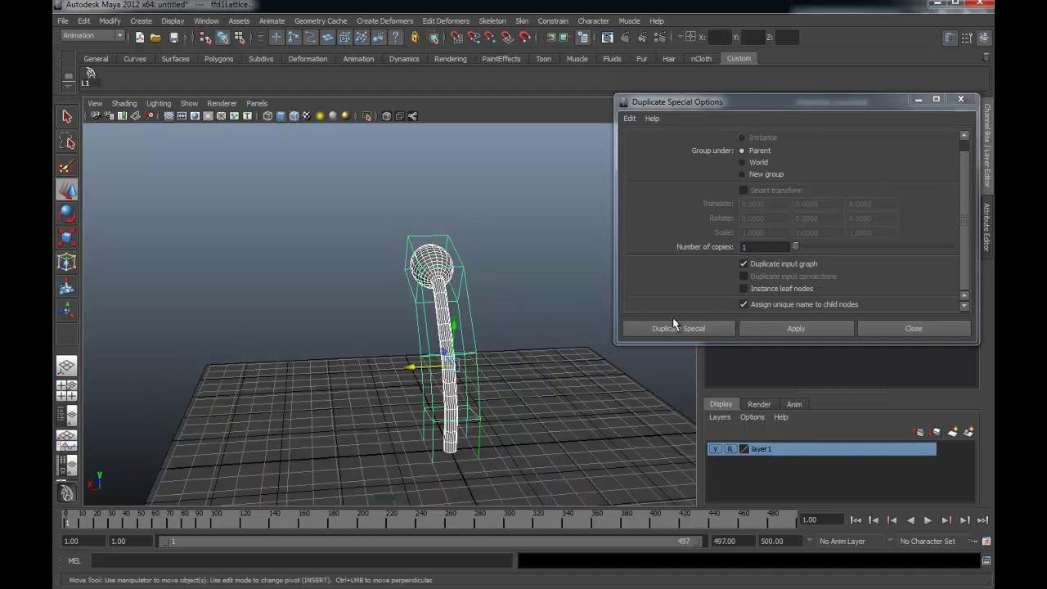
pyautogui.click(766, 324)
pyautogui.moveTo(413, 367); pyautogui.dragTo(336, 360)
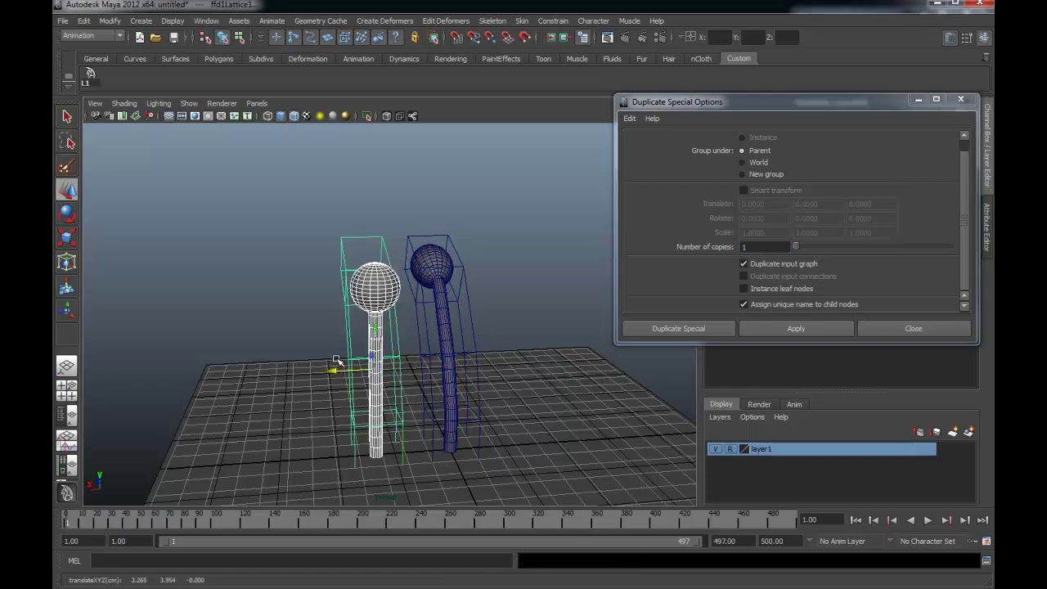
pyautogui.press('Delete')
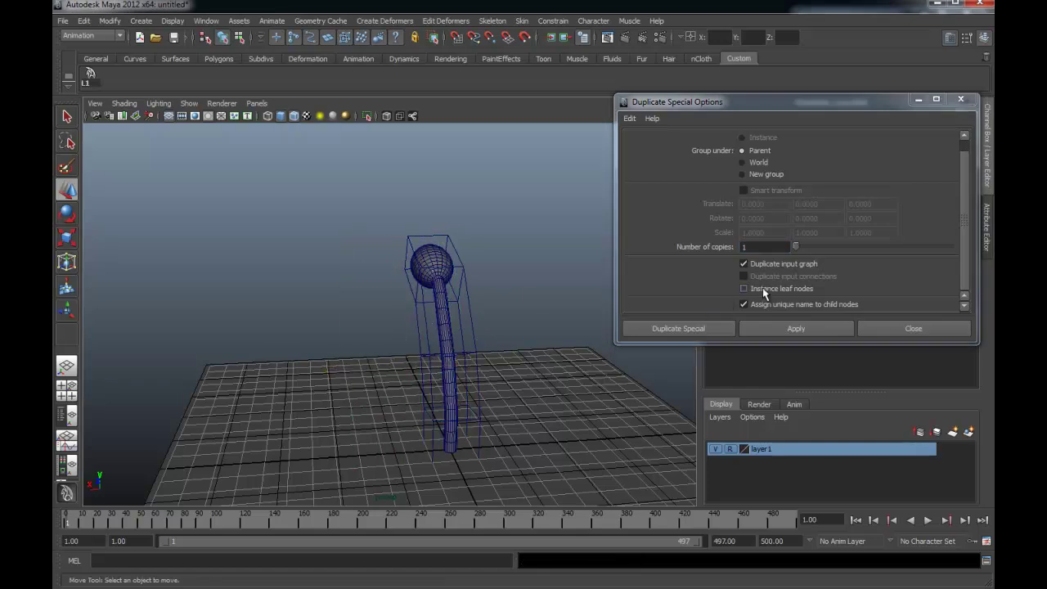
# With Instance leaf nodes on, duplicate the stalk and lattice, place the copy left, and select it.
pyautogui.click(762, 290)
pyautogui.moveTo(506, 320); pyautogui.dragTo(508, 322)
pyautogui.click(771, 327)
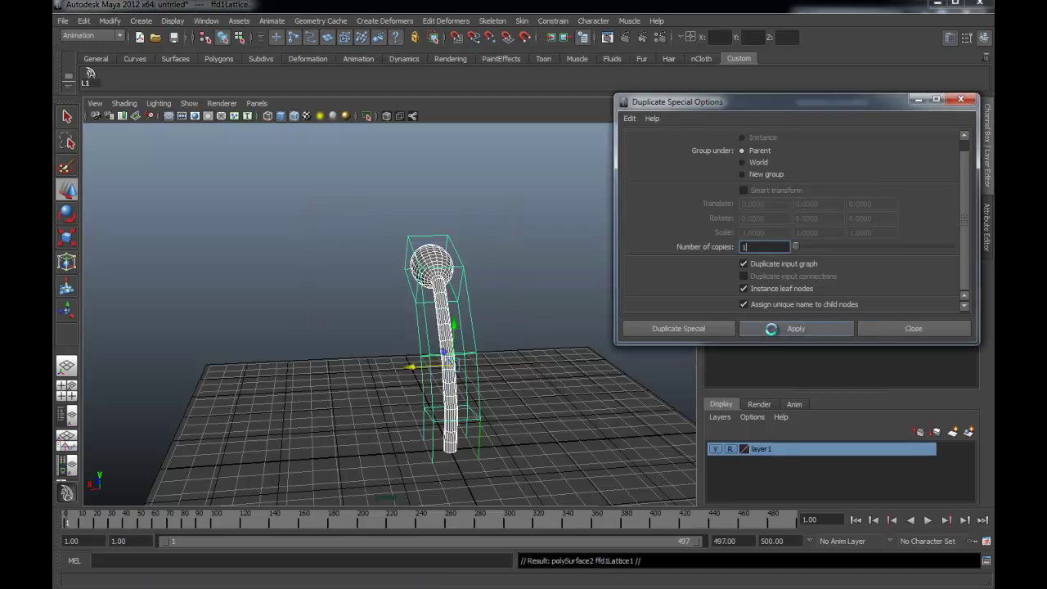
pyautogui.moveTo(413, 364)
pyautogui.mouseDown()
pyautogui.moveTo(333, 363)
pyautogui.moveTo(419, 357)
pyautogui.mouseUp()
pyautogui.click(530, 263)
pyautogui.moveTo(530, 264)
pyautogui.keyDown('alt'); pyautogui.mouseDown()
pyautogui.moveTo(472, 286)
pyautogui.moveTo(496, 280)
pyautogui.moveTo(352, 271)
pyautogui.mouseUp(); pyautogui.keyUp('alt')
pyautogui.click(362, 284)
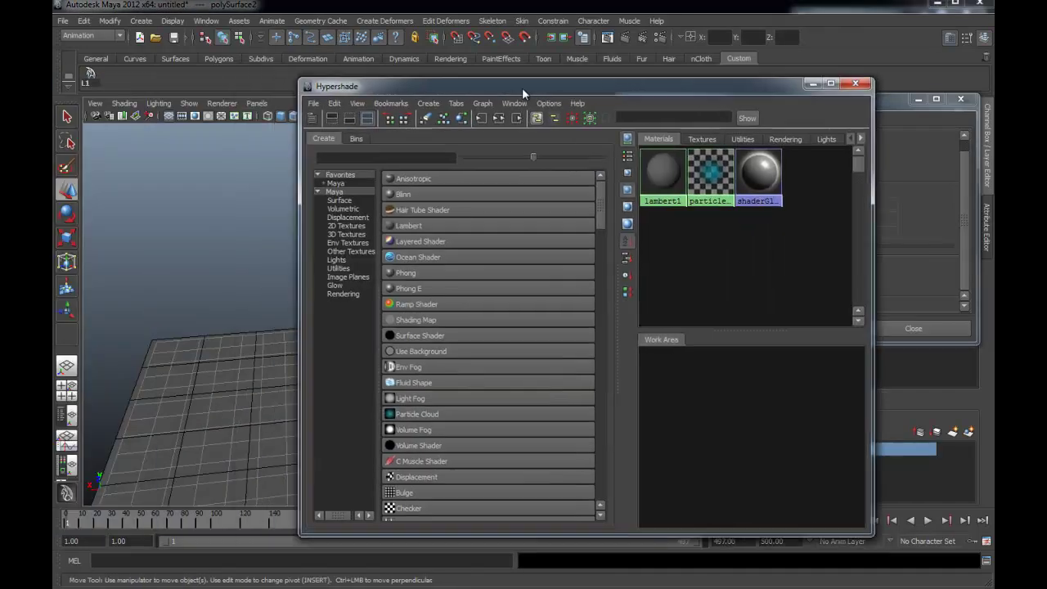
# Assign lambert1's initialShadingGroup to the new copy in Hypershade, then close Hypershade.
pyautogui.moveTo(522, 89); pyautogui.dragTo(627, 87)
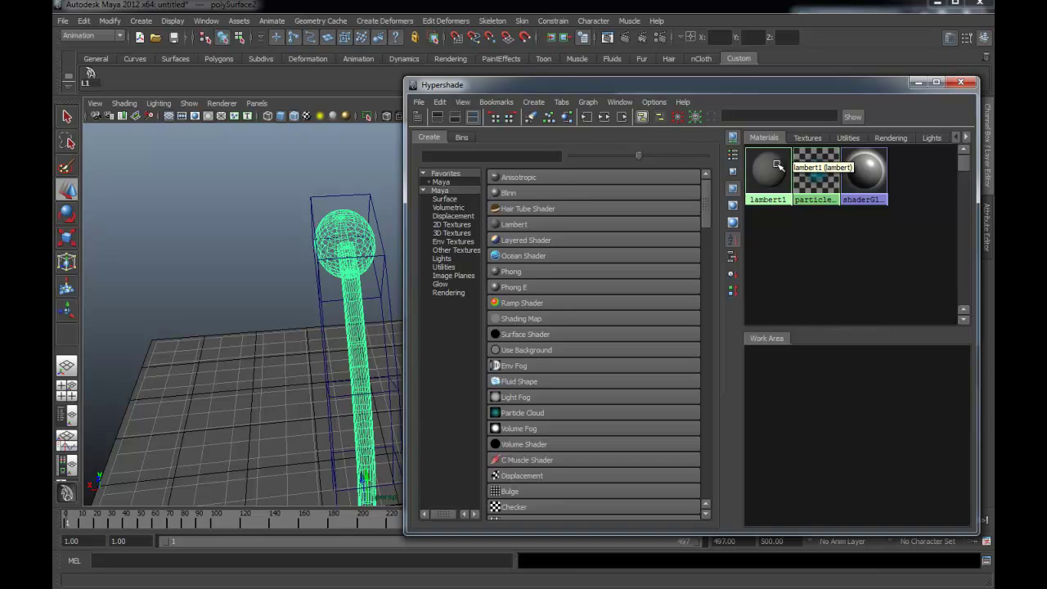
pyautogui.moveTo(772, 171); pyautogui.dragTo(767, 154, button='right')
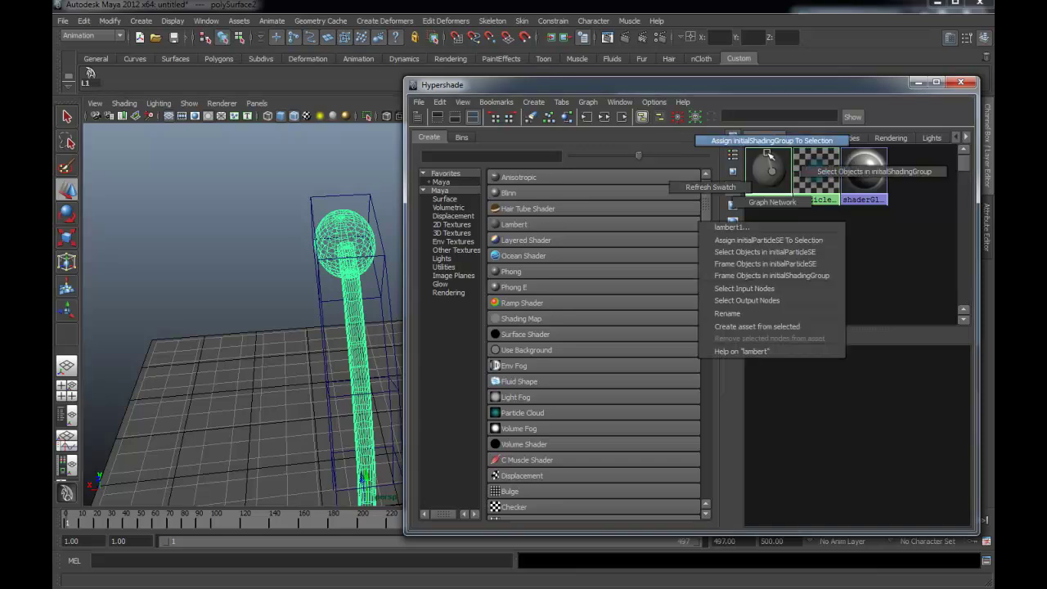
pyautogui.moveTo(739, 84); pyautogui.dragTo(0, 62)
pyautogui.click(105, 61)
# Render a test frame of both stalks, close Render View, and select both stalks' lattice points.
pyautogui.keyDown('alt'); pyautogui.moveTo(81, 167); pyautogui.dragTo(604, 204); pyautogui.keyUp('alt')
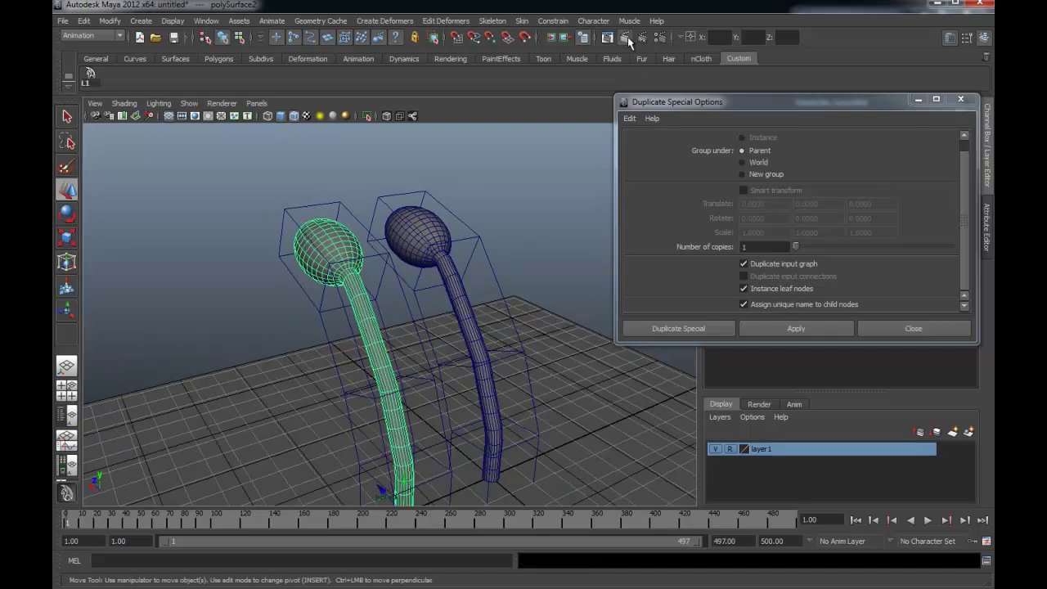
pyautogui.click(627, 37)
pyautogui.click(619, 93)
pyautogui.keyDown('alt'); pyautogui.moveTo(490, 252); pyautogui.dragTo(311, 262); pyautogui.keyUp('alt')
pyautogui.keyDown('alt'); pyautogui.moveTo(469, 279); pyautogui.dragTo(474, 263); pyautogui.keyUp('alt')
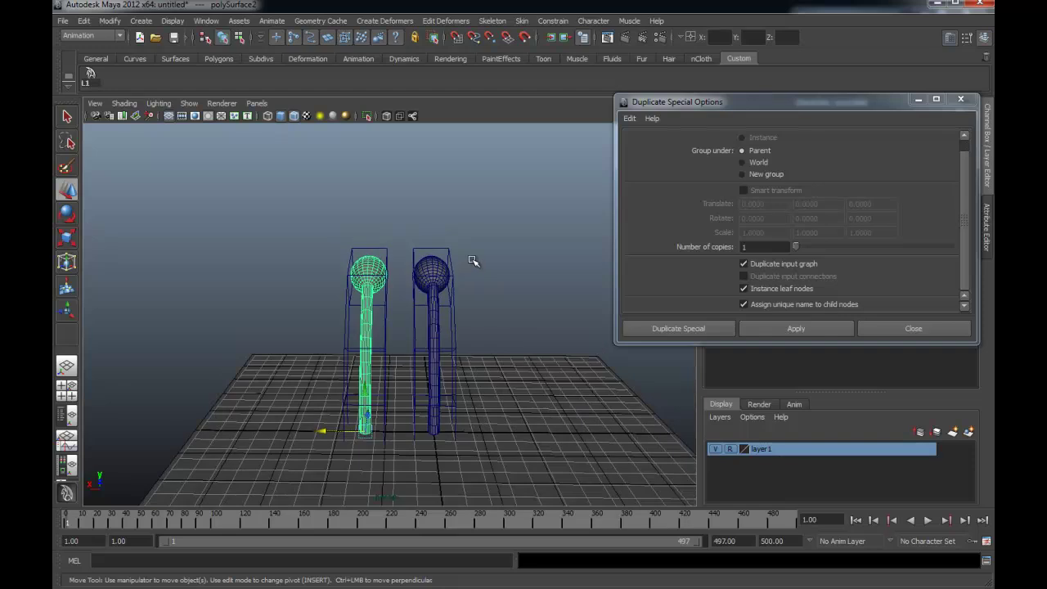
pyautogui.click(445, 312)
pyautogui.click(476, 309)
pyautogui.click(382, 333)
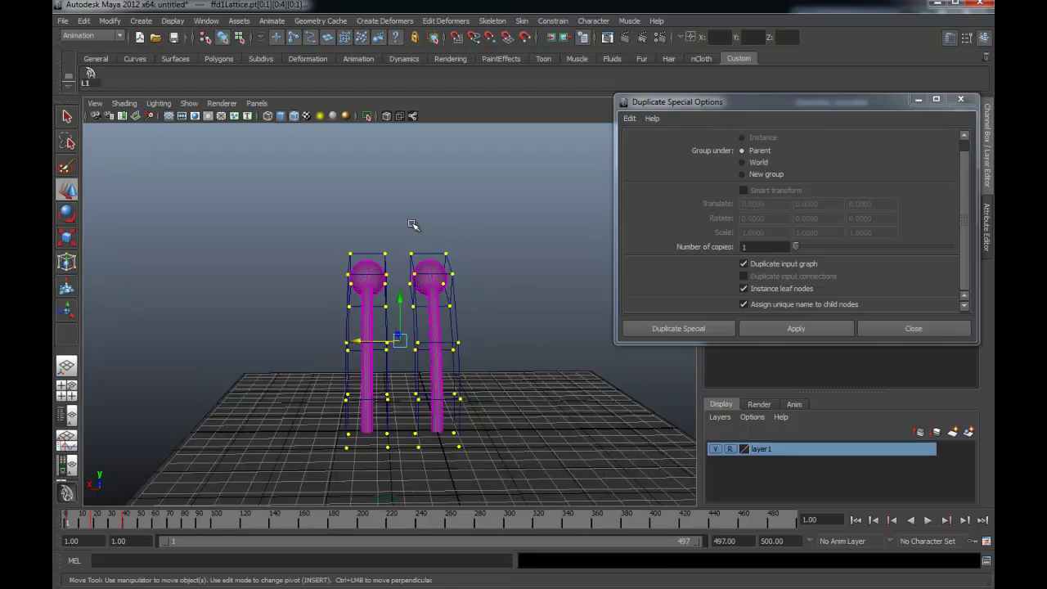
# Duplicate both bent stalks and their lattices with Duplicate Special, making four mushrooms.
pyautogui.click(515, 256)
pyautogui.moveTo(514, 256)
pyautogui.keyDown('alt'); pyautogui.mouseDown()
pyautogui.moveTo(463, 270)
pyautogui.moveTo(460, 290)
pyautogui.moveTo(439, 292)
pyautogui.mouseUp(); pyautogui.keyUp('alt')
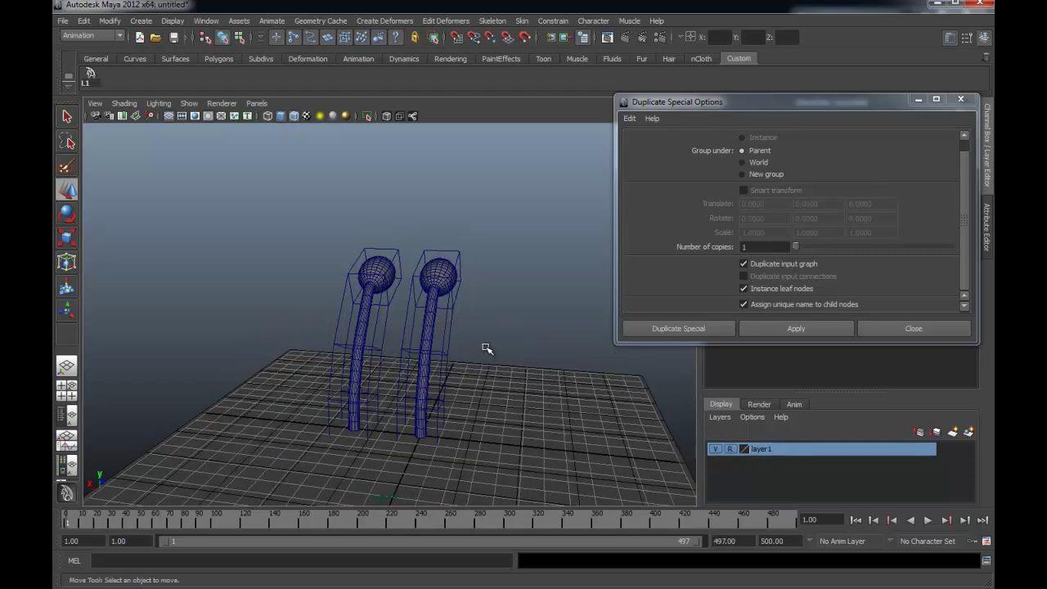
pyautogui.keyDown('alt'); pyautogui.moveTo(486, 349); pyautogui.dragTo(414, 342); pyautogui.keyUp('alt')
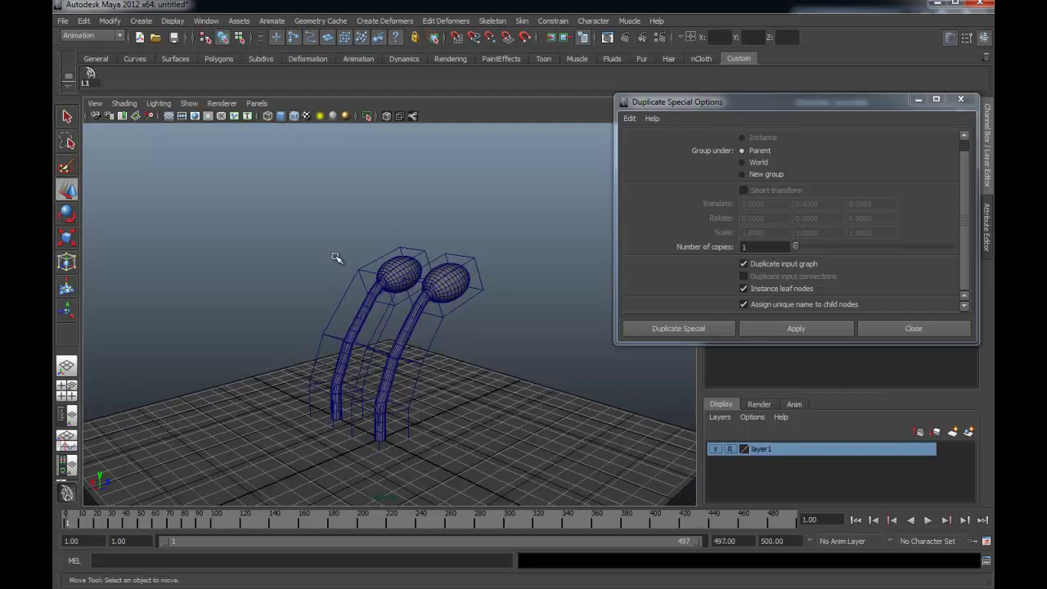
pyautogui.moveTo(398, 274); pyautogui.dragTo(400, 276)
pyautogui.keyDown('alt'); pyautogui.moveTo(511, 314); pyautogui.dragTo(261, 335); pyautogui.keyUp('alt')
pyautogui.click(769, 328)
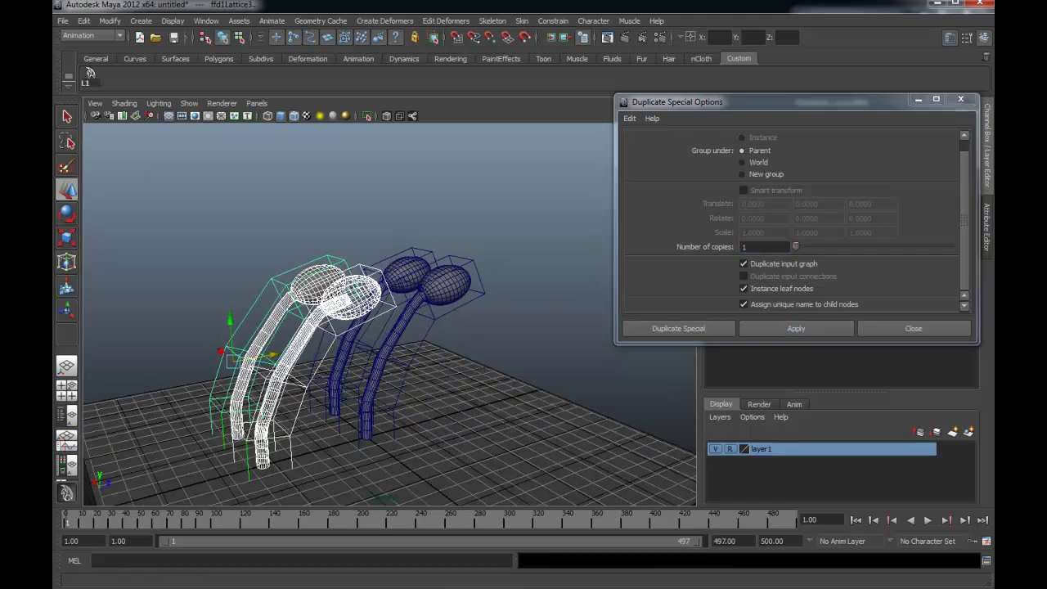
# Play back the sway animation of all four stalks, then stop it.
pyautogui.click(288, 237)
pyautogui.moveTo(288, 237)
pyautogui.keyDown('alt'); pyautogui.mouseDown()
pyautogui.moveTo(271, 285)
pyautogui.moveTo(242, 252)
pyautogui.mouseUp(); pyautogui.keyUp('alt')
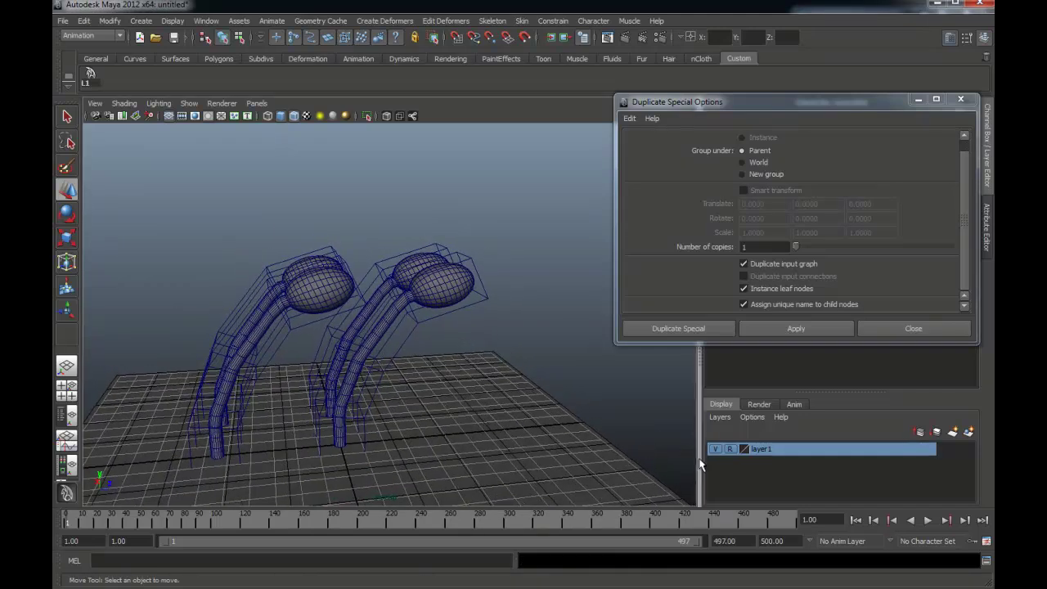
pyautogui.click(926, 520)
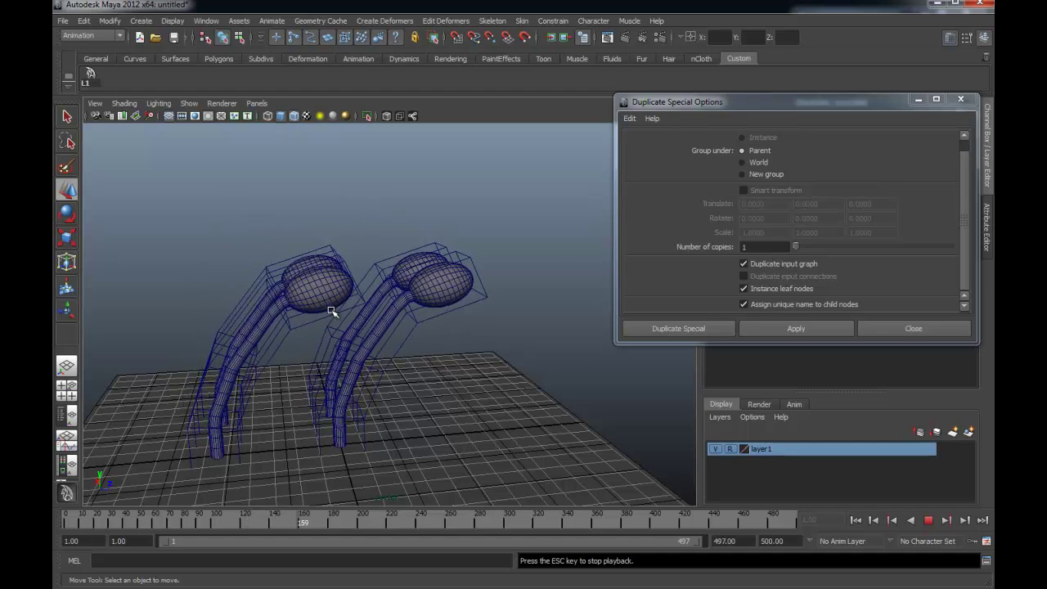
pyautogui.click(927, 520)
# Scale the left stalk's lattice taller and move it to bend the stalk further right.
pyautogui.moveTo(458, 369)
pyautogui.keyDown('alt'); pyautogui.mouseDown()
pyautogui.moveTo(393, 325)
pyautogui.moveTo(412, 355)
pyautogui.moveTo(438, 361)
pyautogui.mouseUp(); pyautogui.keyUp('alt')
pyautogui.moveTo(269, 333); pyautogui.dragTo(245, 353)
pyautogui.press('r')
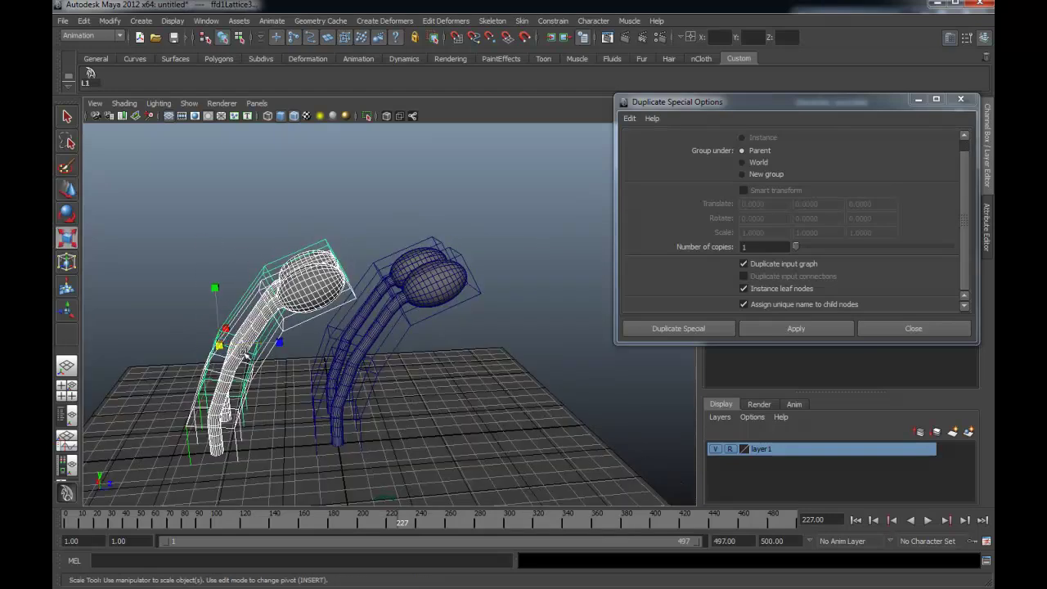
pyautogui.click(221, 345)
pyautogui.keyDown('alt'); pyautogui.moveTo(175, 342); pyautogui.dragTo(272, 371); pyautogui.keyUp('alt')
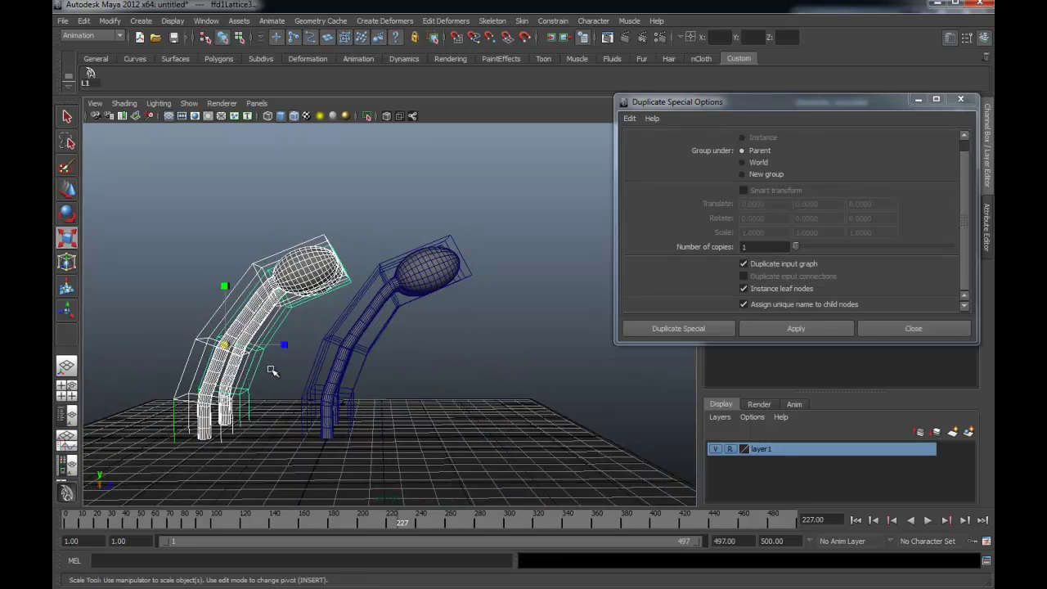
pyautogui.press('w')
pyautogui.moveTo(266, 343)
pyautogui.mouseDown()
pyautogui.moveTo(294, 354)
pyautogui.moveTo(304, 340)
pyautogui.mouseUp()
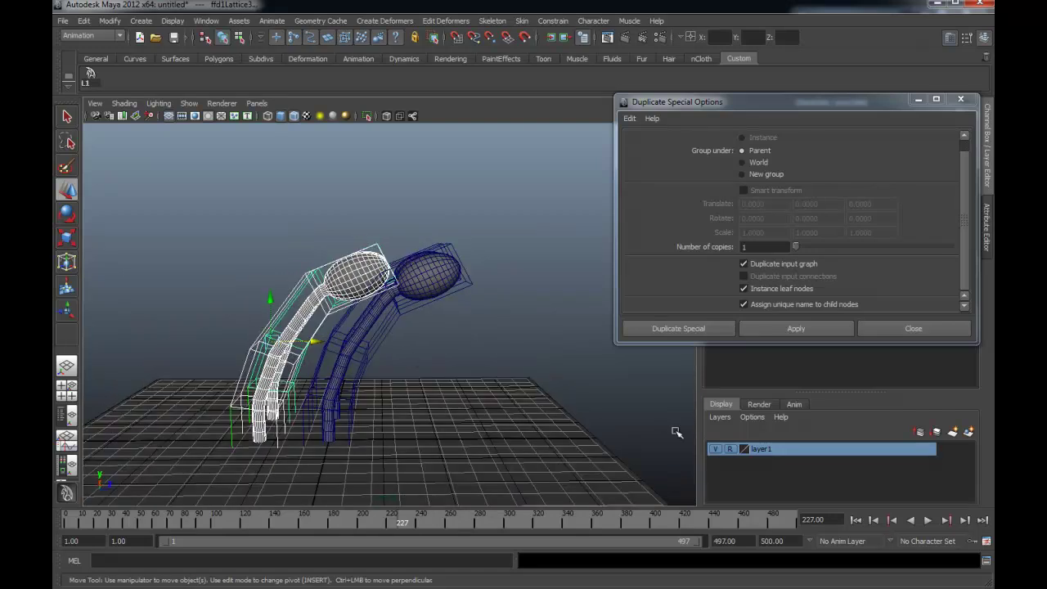
# Preview the new sway, stop playback, rewind to frame 1 and clear the selection.
pyautogui.click(927, 521)
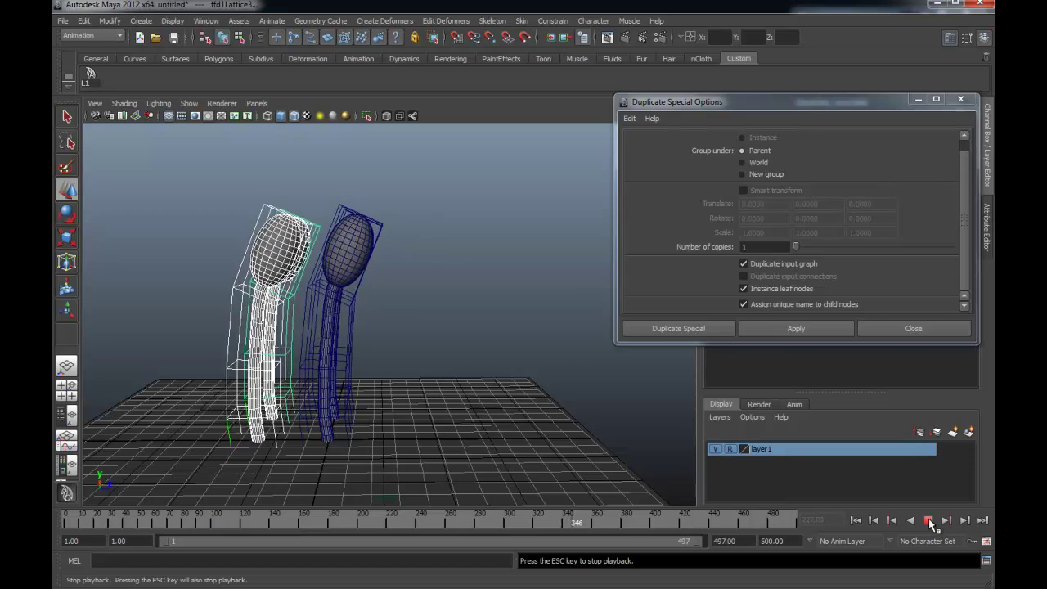
pyautogui.click(929, 521)
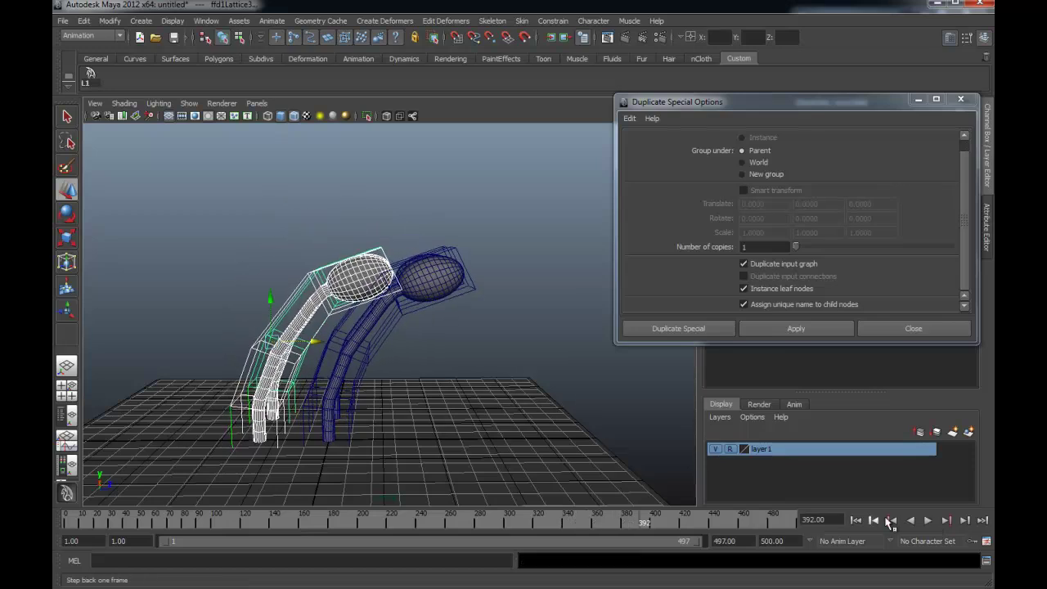
pyautogui.click(855, 520)
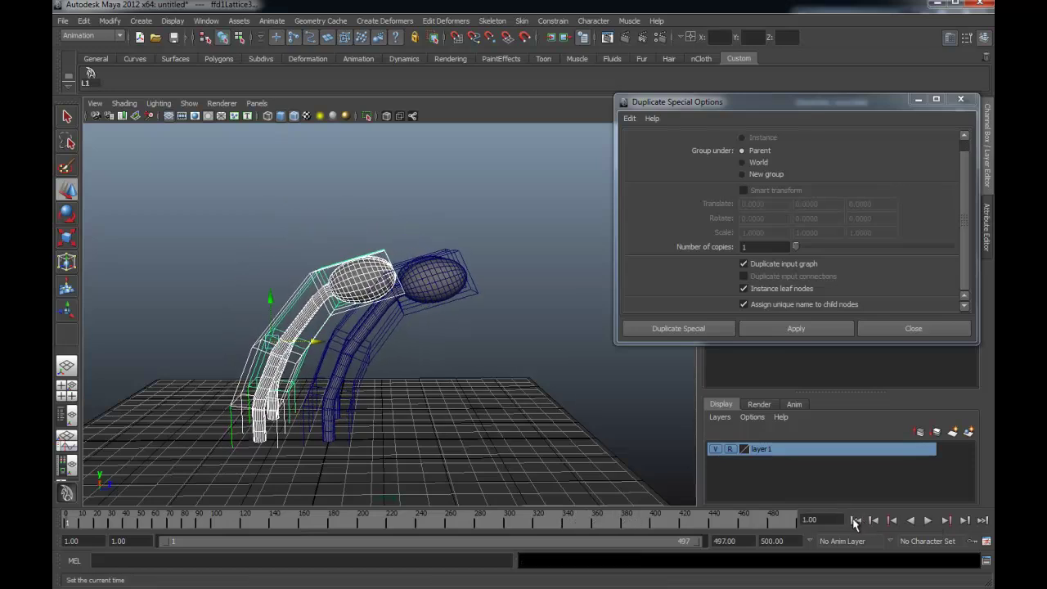
pyautogui.click(479, 310)
pyautogui.moveTo(479, 310)
pyautogui.keyDown('alt'); pyautogui.mouseDown()
pyautogui.moveTo(475, 332)
pyautogui.moveTo(434, 358)
pyautogui.moveTo(371, 368)
pyautogui.moveTo(391, 325)
pyautogui.moveTo(413, 327)
pyautogui.moveTo(399, 296)
pyautogui.moveTo(392, 322)
pyautogui.mouseUp(); pyautogui.keyUp('alt')
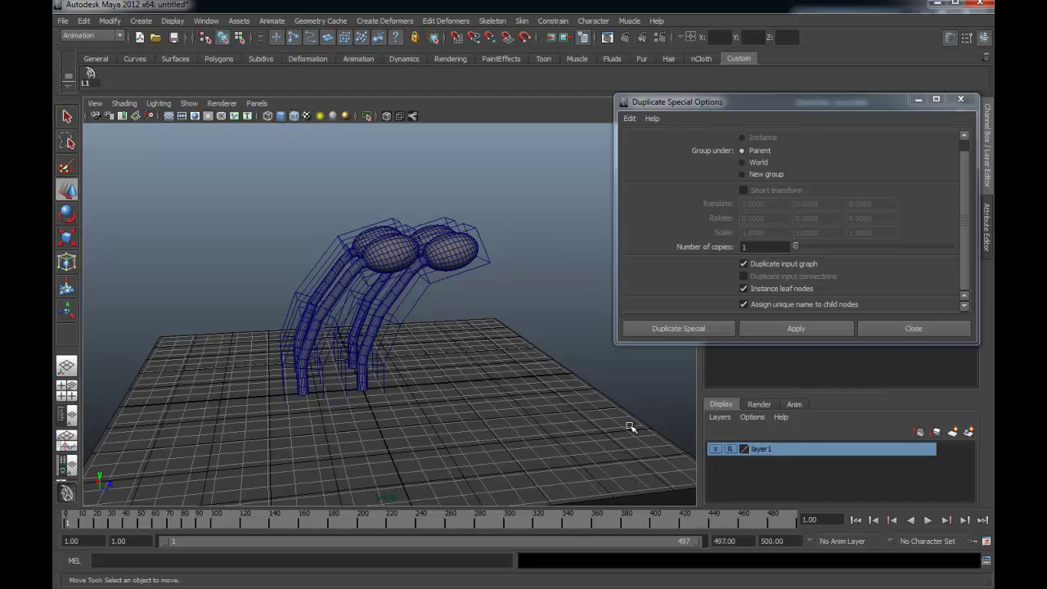
# Create a new display layer, layer2, and add both stalks and their lattices to it.
pyautogui.moveTo(618, 401)
pyautogui.keyDown('alt'); pyautogui.mouseDown()
pyautogui.moveTo(502, 346)
pyautogui.moveTo(389, 384)
pyautogui.mouseUp(); pyautogui.keyUp('alt')
pyautogui.keyDown('alt'); pyautogui.moveTo(288, 405); pyautogui.dragTo(418, 409); pyautogui.keyUp('alt')
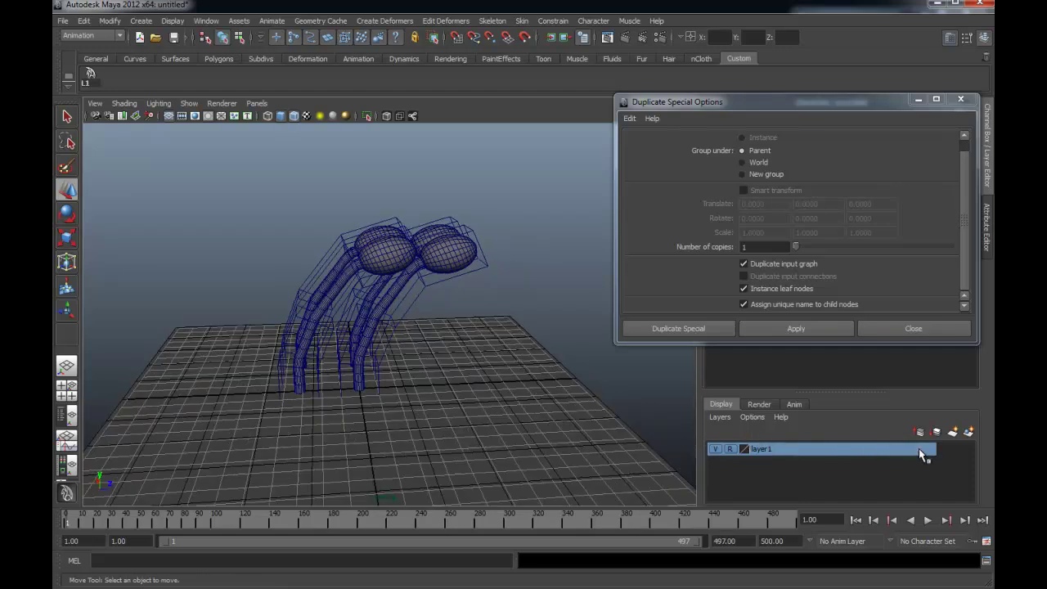
pyautogui.click(952, 431)
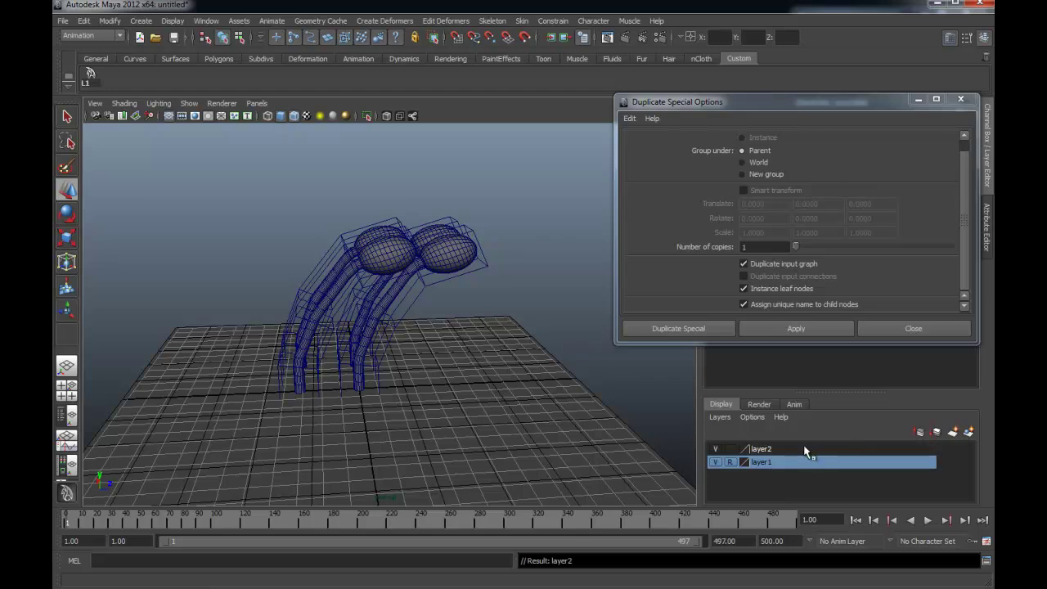
pyautogui.click(805, 449)
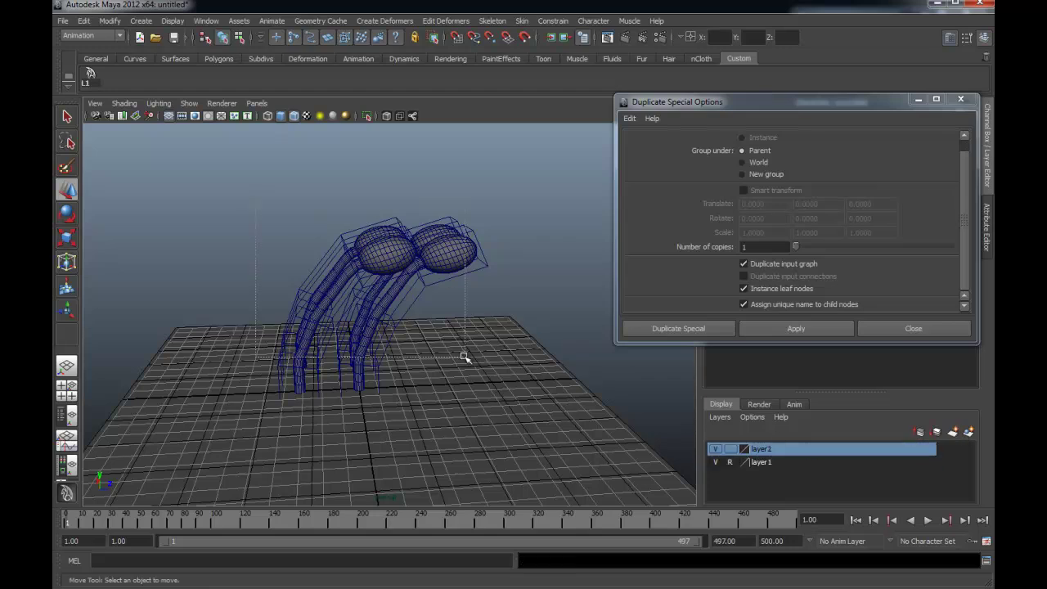
pyautogui.moveTo(438, 332); pyautogui.dragTo(465, 358)
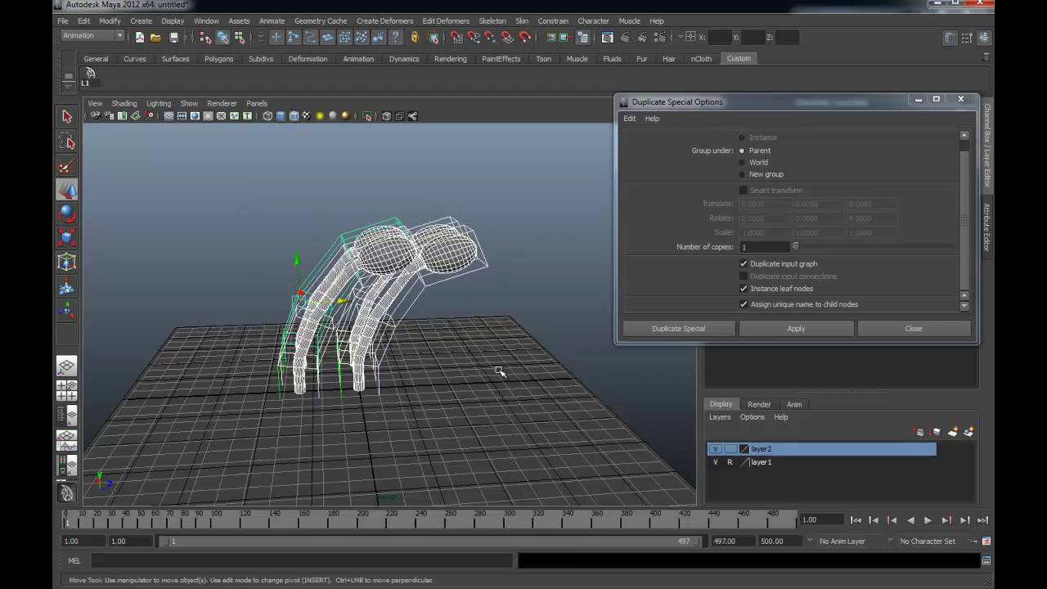
pyautogui.rightClick(763, 455)
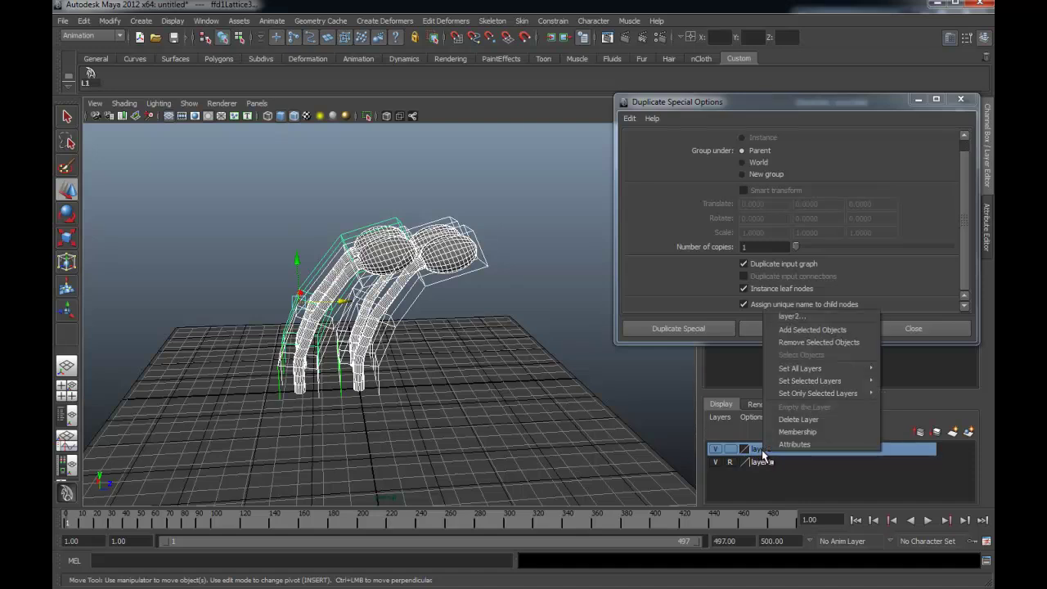
pyautogui.click(794, 331)
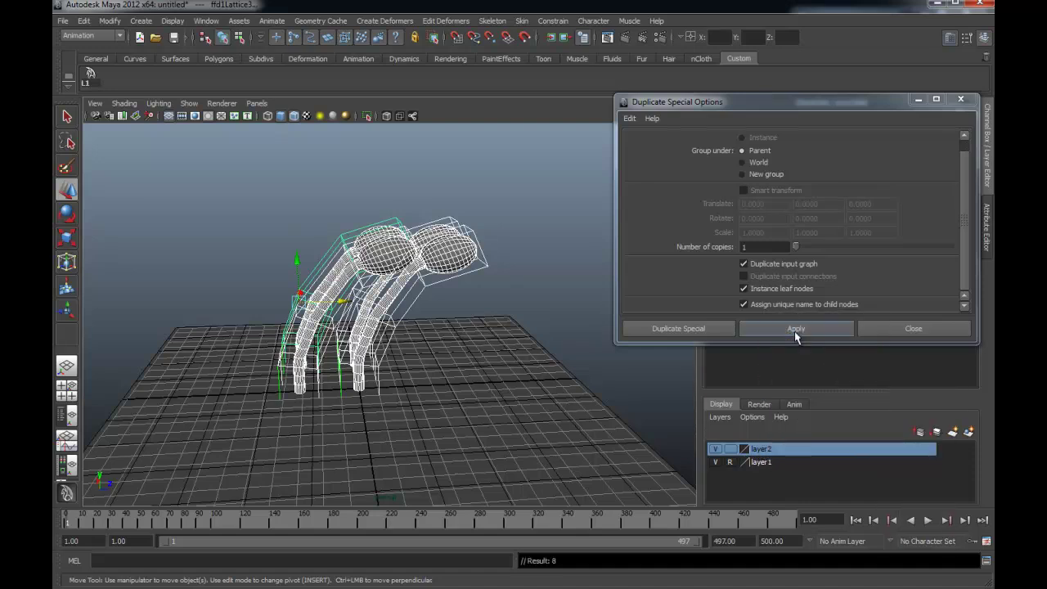
# Set layer2 to reference display and take layer1 off reference so the ground plane is selectable.
pyautogui.click(730, 449)
pyautogui.click(730, 449)
pyautogui.click(717, 463)
pyautogui.click(716, 462)
# Scale the ground plane pPlane1 up to about 61.458 and bring up the Polygons shelf.
pyautogui.click(409, 363)
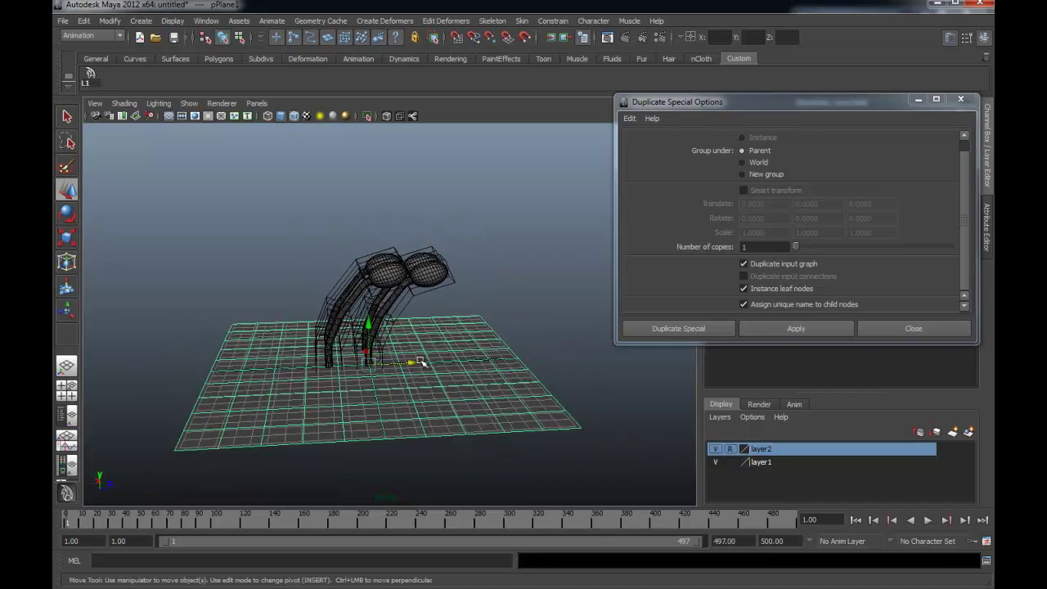
pyautogui.moveTo(409, 362)
pyautogui.keyDown('alt'); pyautogui.mouseDown()
pyautogui.moveTo(459, 347)
pyautogui.moveTo(442, 372)
pyautogui.mouseUp(); pyautogui.keyUp('alt')
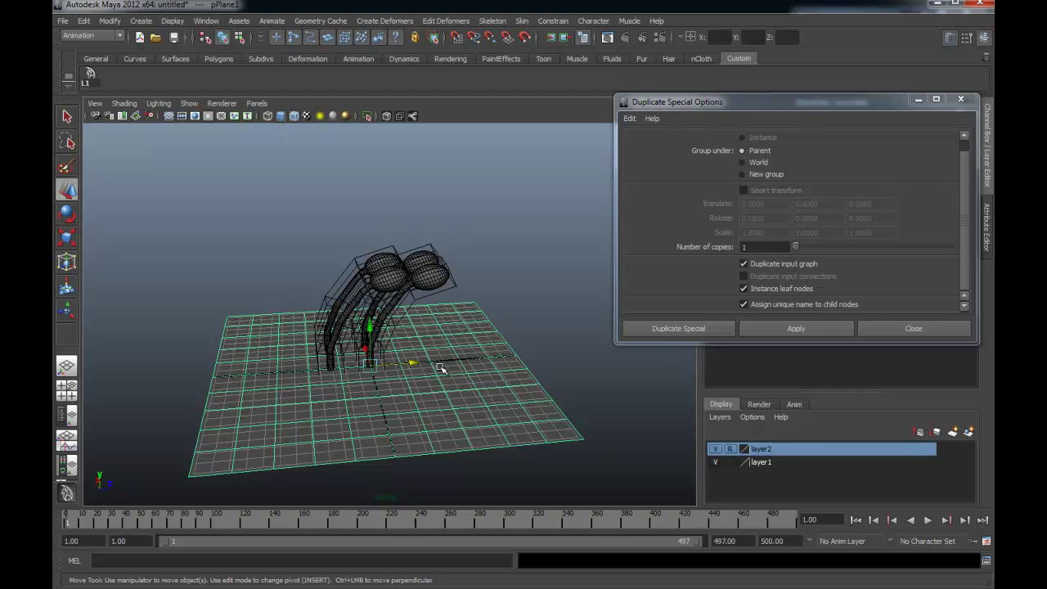
pyautogui.press('r')
pyautogui.moveTo(371, 365); pyautogui.dragTo(690, 278)
pyautogui.moveTo(441, 360)
pyautogui.keyDown('alt'); pyautogui.mouseDown()
pyautogui.moveTo(363, 250)
pyautogui.moveTo(350, 282)
pyautogui.mouseUp(); pyautogui.keyUp('alt')
pyautogui.press('w')
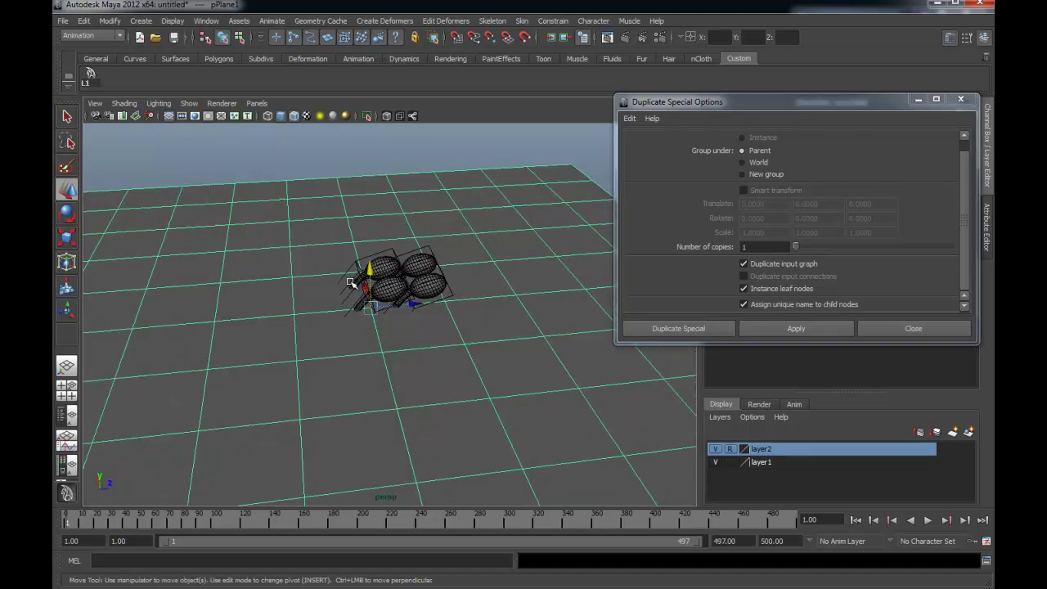
pyautogui.click(214, 59)
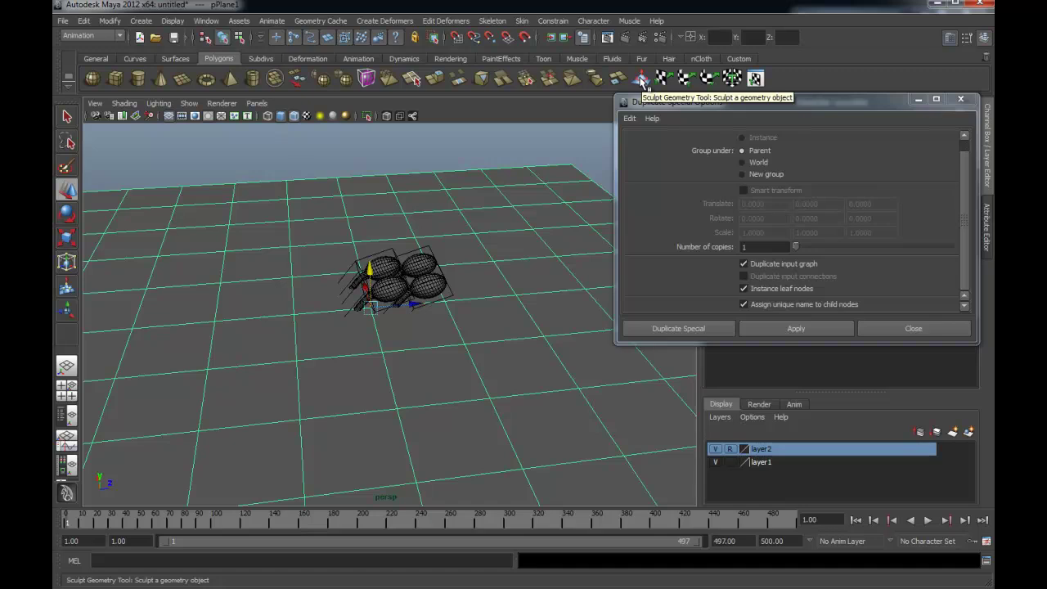
# Close Duplicate Special Options and set the Sculpt Geometry Tool's Max. displacement to 0.4425.
pyautogui.click(642, 79)
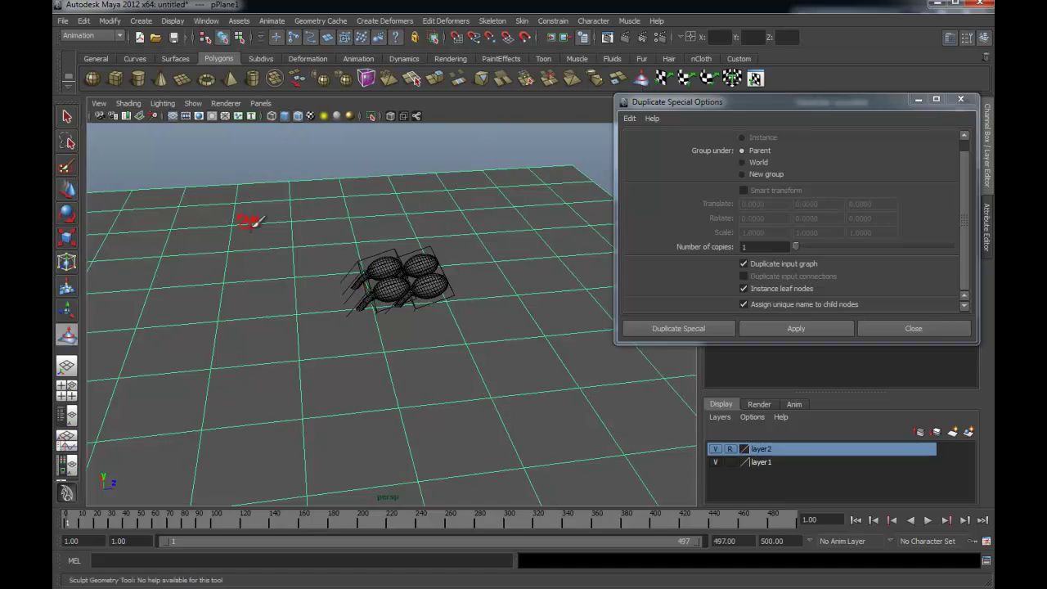
pyautogui.keyDown('alt'); pyautogui.moveTo(353, 266); pyautogui.dragTo(338, 286); pyautogui.keyUp('alt')
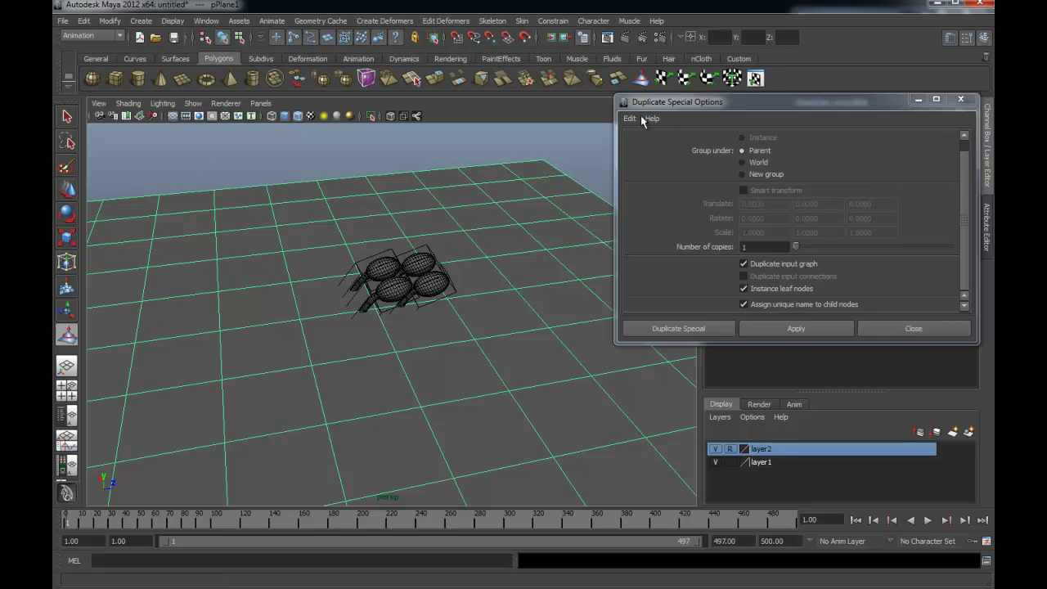
pyautogui.click(960, 99)
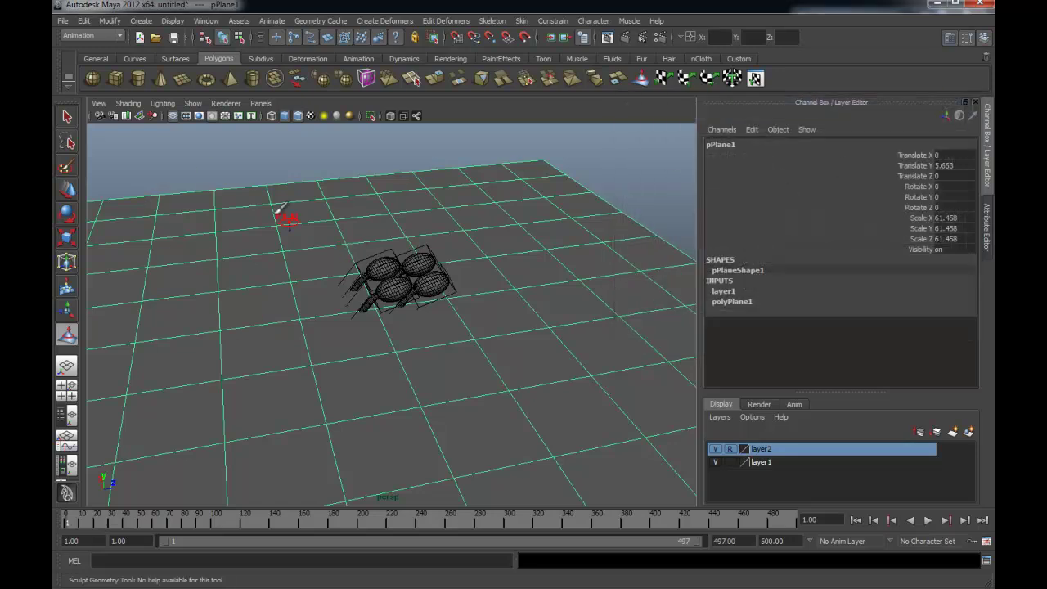
pyautogui.doubleClick(67, 337)
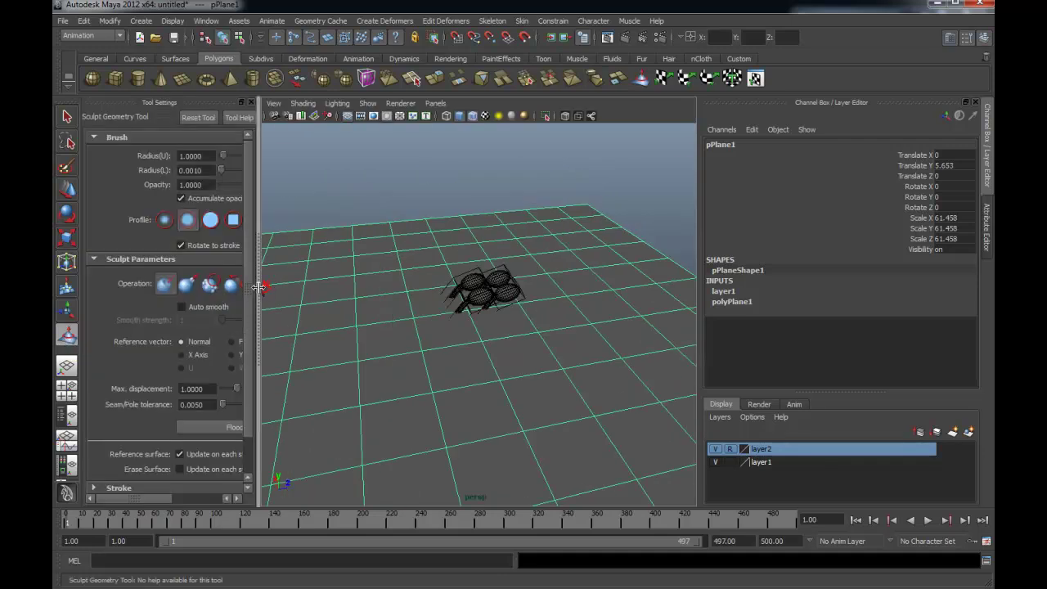
pyautogui.moveTo(258, 288); pyautogui.dragTo(335, 287)
pyautogui.moveTo(337, 292); pyautogui.dragTo(340, 292)
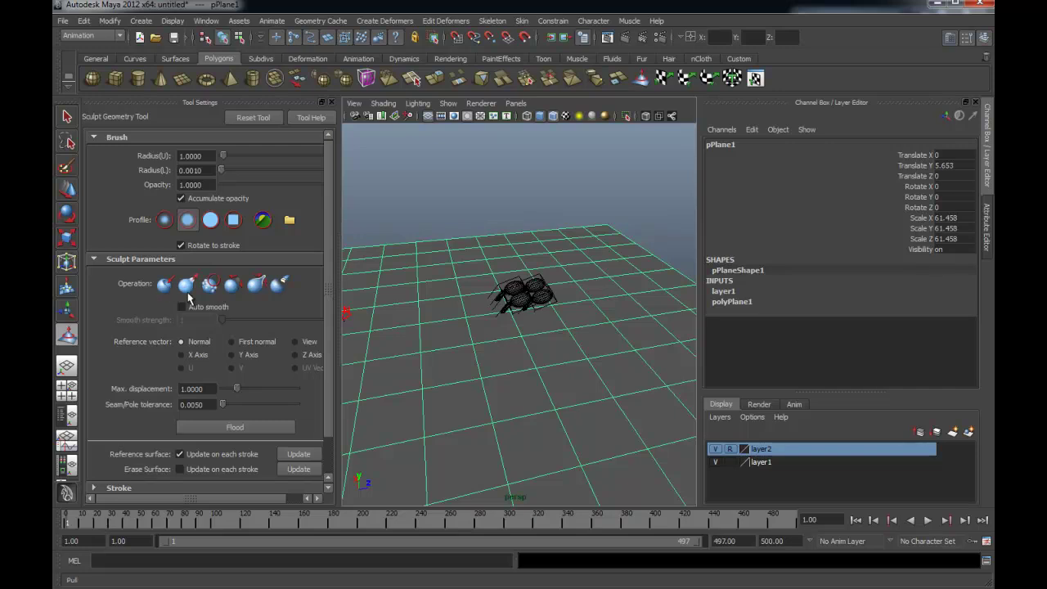
pyautogui.moveTo(238, 391); pyautogui.dragTo(228, 390)
pyautogui.moveTo(228, 386); pyautogui.dragTo(230, 386)
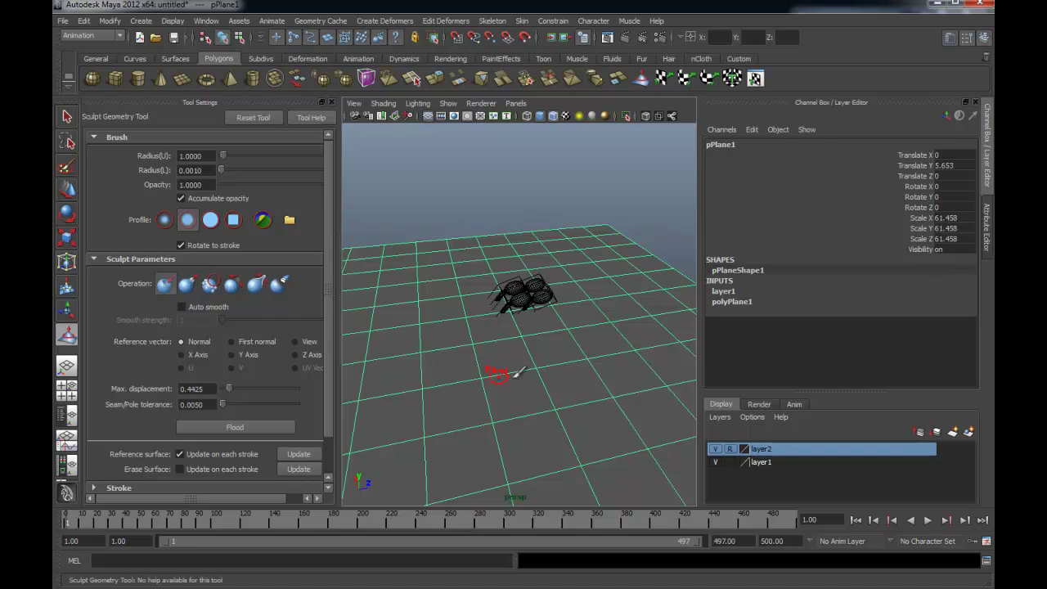
# Paint a shallow dip into the ground plane under and left of the stalks, then reselect the plane.
pyautogui.keyDown('alt'); pyautogui.moveTo(509, 360); pyautogui.dragTo(490, 318); pyautogui.keyUp('alt')
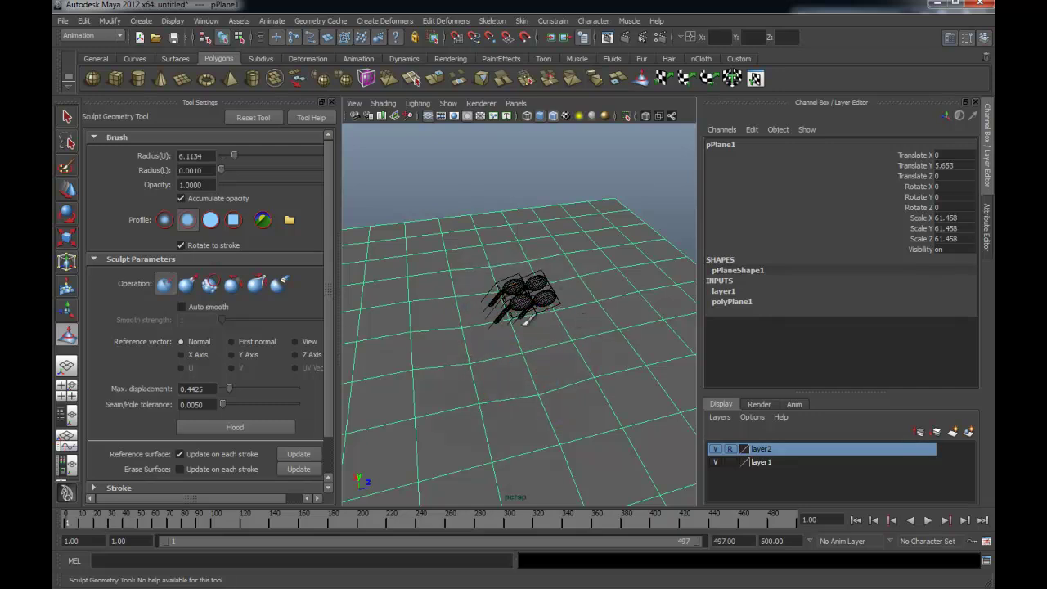
pyautogui.moveTo(490, 346); pyautogui.dragTo(524, 309)
pyautogui.moveTo(408, 339)
pyautogui.mouseDown()
pyautogui.moveTo(495, 323)
pyautogui.moveTo(484, 316)
pyautogui.moveTo(495, 344)
pyautogui.mouseUp()
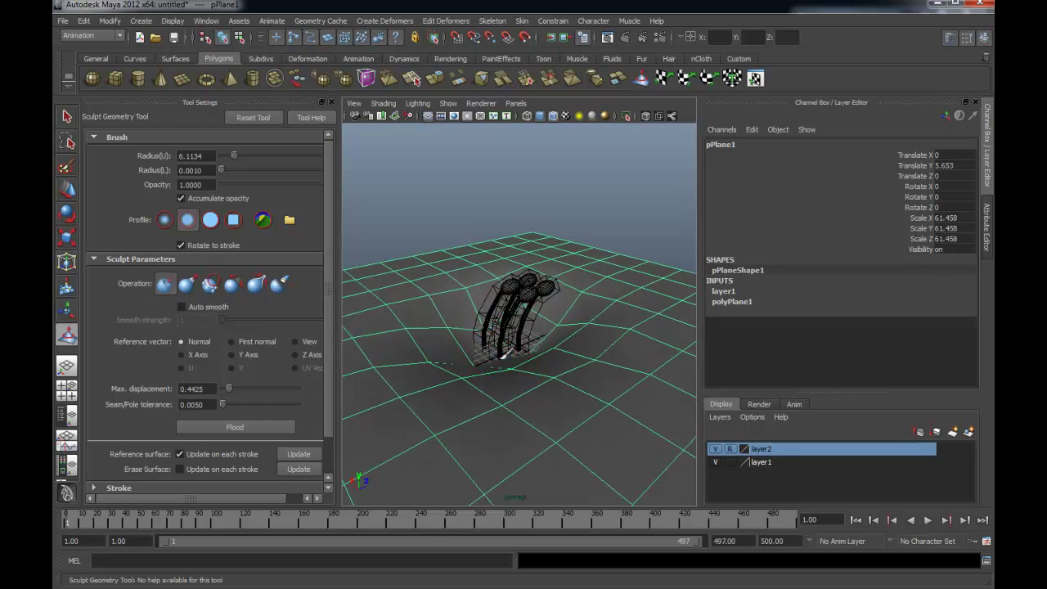
pyautogui.keyDown('alt'); pyautogui.moveTo(442, 351); pyautogui.dragTo(448, 326); pyautogui.keyUp('alt')
pyautogui.press('q')
pyautogui.click(528, 234)
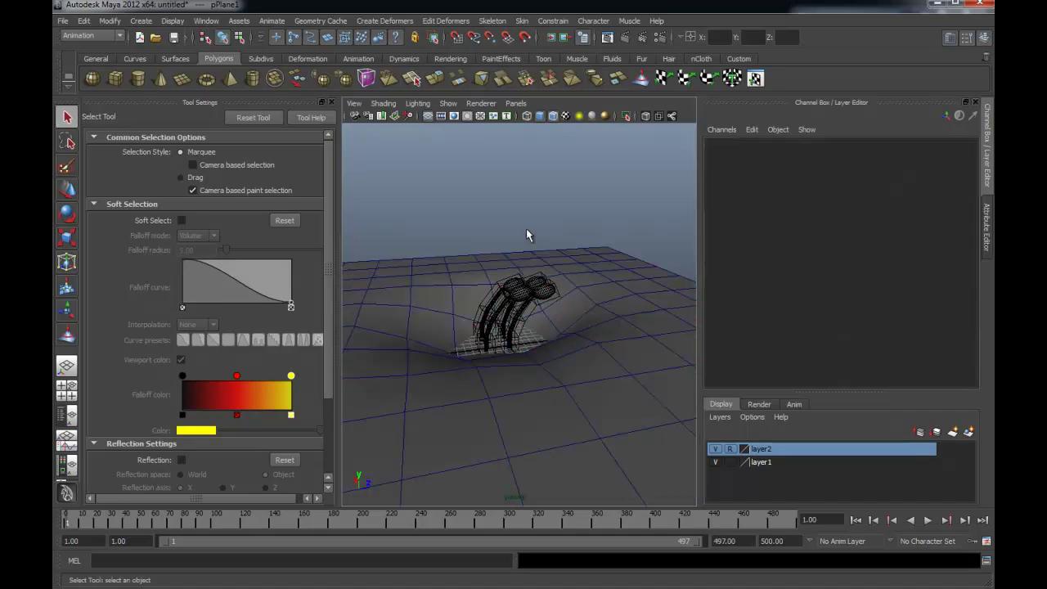
pyautogui.moveTo(464, 252)
pyautogui.keyDown('alt'); pyautogui.mouseDown()
pyautogui.moveTo(497, 271)
pyautogui.moveTo(472, 272)
pyautogui.mouseUp(); pyautogui.keyUp('alt')
pyautogui.click(477, 265)
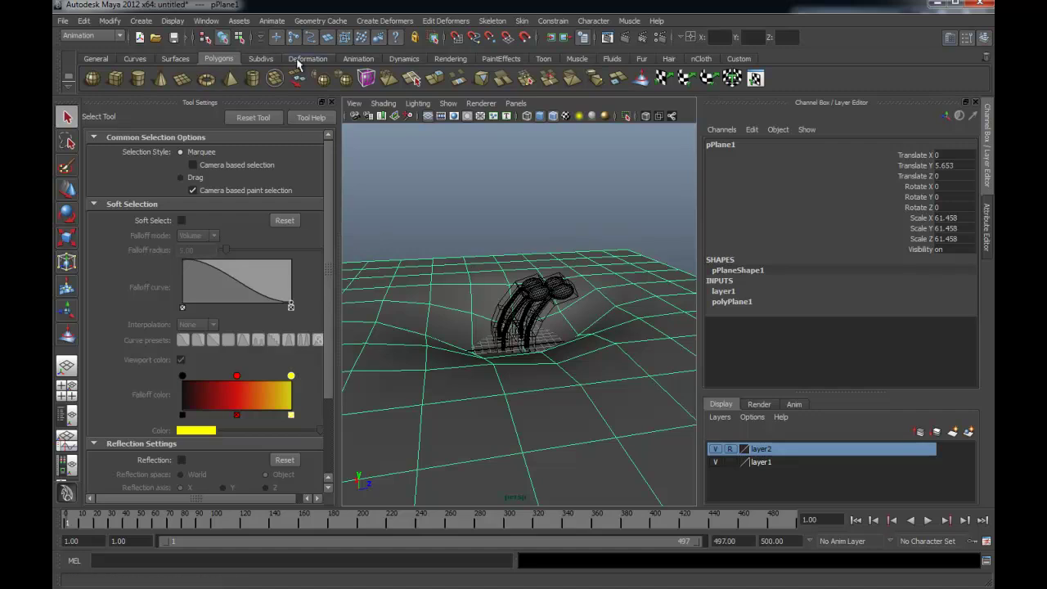
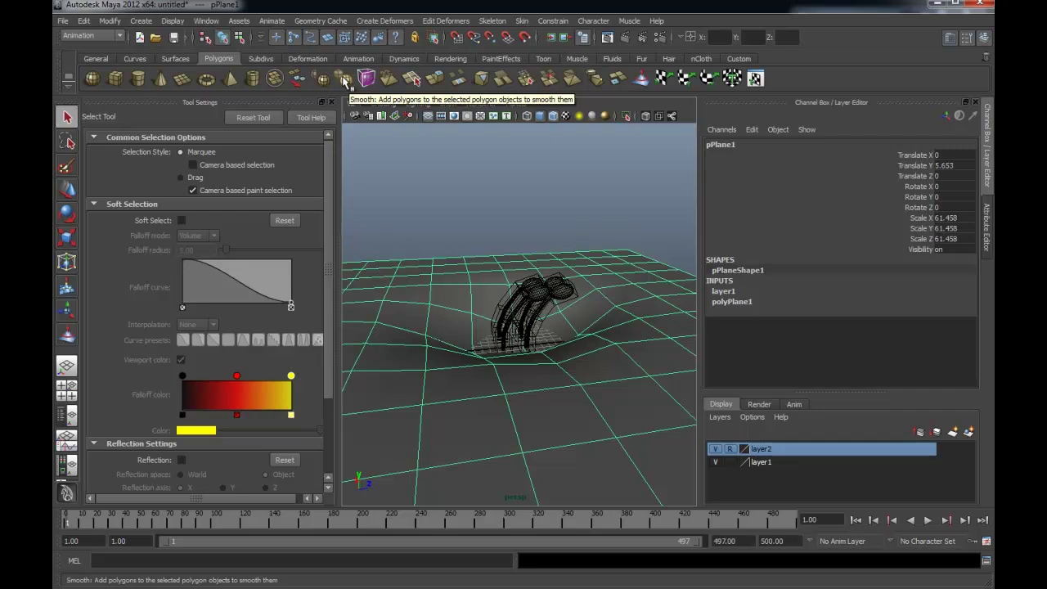
# Smooth the dented plane into a denser mesh, then deselect it and close Tool Settings.
pyautogui.click(343, 81)
pyautogui.click(513, 265)
pyautogui.moveTo(514, 265)
pyautogui.keyDown('alt'); pyautogui.mouseDown()
pyautogui.moveTo(455, 265)
pyautogui.moveTo(442, 250)
pyautogui.moveTo(533, 274)
pyautogui.mouseUp(); pyautogui.keyUp('alt')
pyautogui.keyDown('alt'); pyautogui.moveTo(532, 273); pyautogui.dragTo(603, 297, button='right'); pyautogui.keyUp('alt')
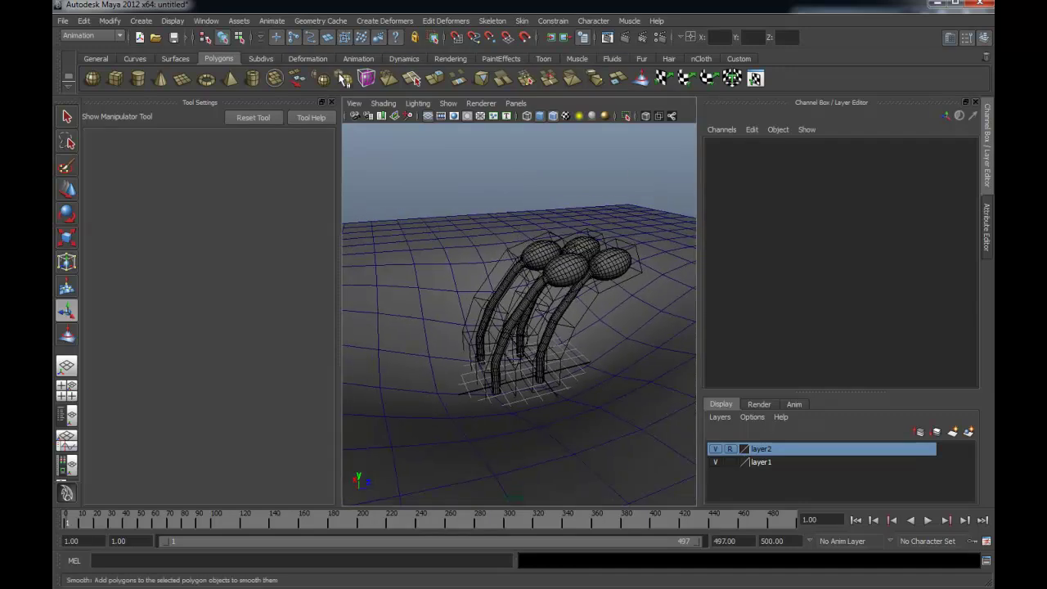
pyautogui.click(331, 102)
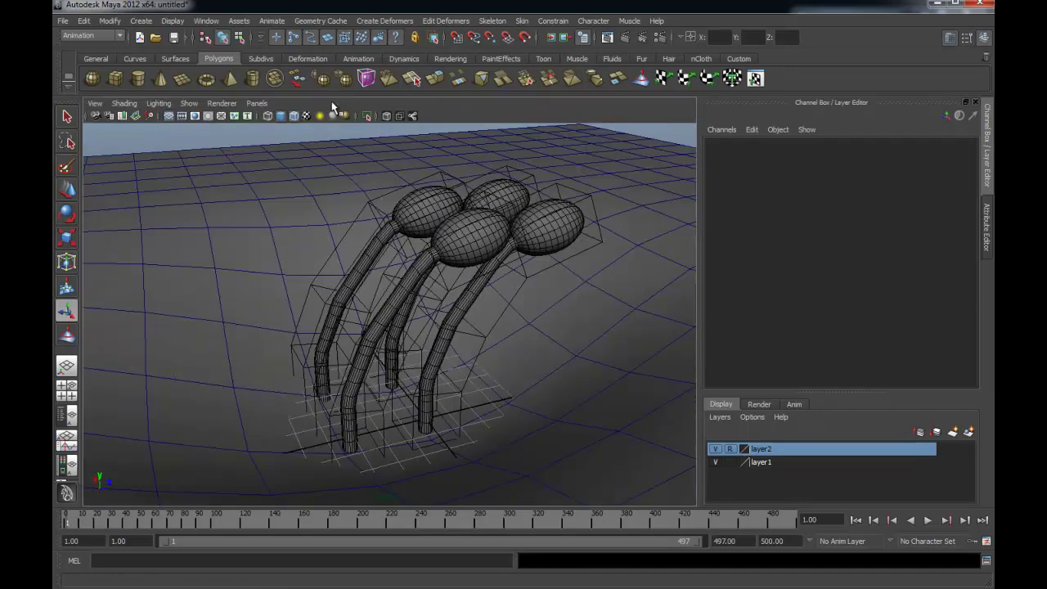
# Run a quick test render of the current frame and close the Render View.
pyautogui.click(627, 39)
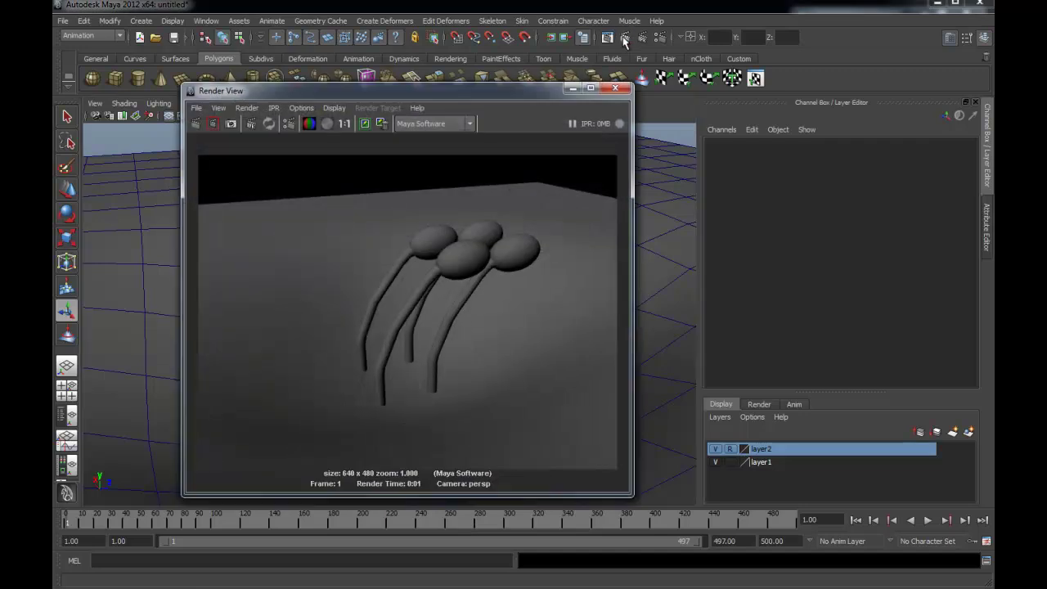
pyautogui.click(615, 88)
pyautogui.moveTo(430, 276)
pyautogui.keyDown('alt'); pyautogui.mouseDown()
pyautogui.moveTo(376, 270)
pyautogui.moveTo(463, 281)
pyautogui.mouseUp(); pyautogui.keyUp('alt')
pyautogui.scroll(-4, 463, 280)
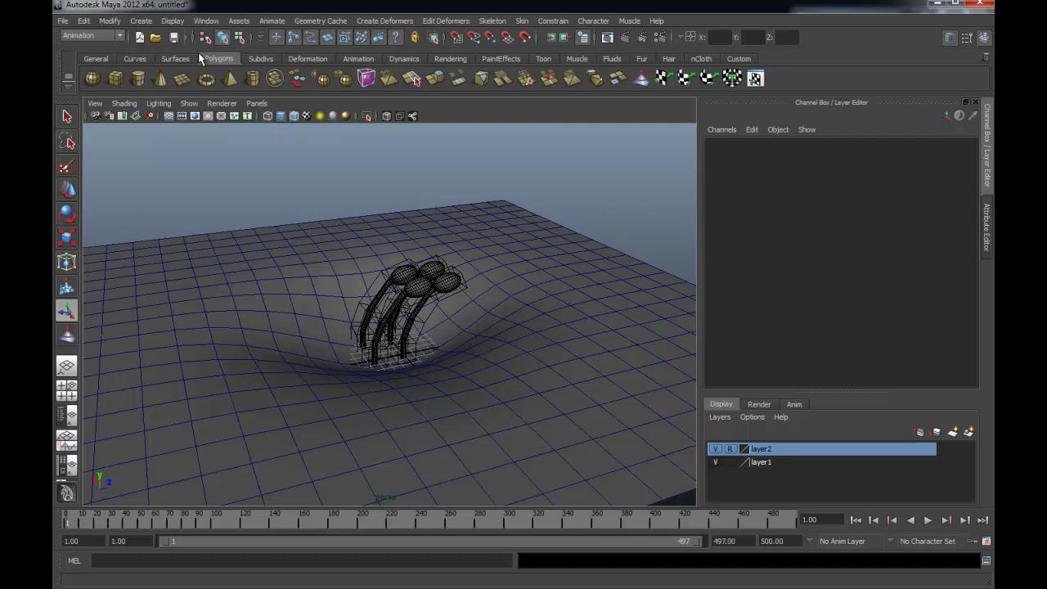
# Switch to the Dynamics menu set and create an ocean via Fluid Effects > Ocean.
pyautogui.click(118, 36)
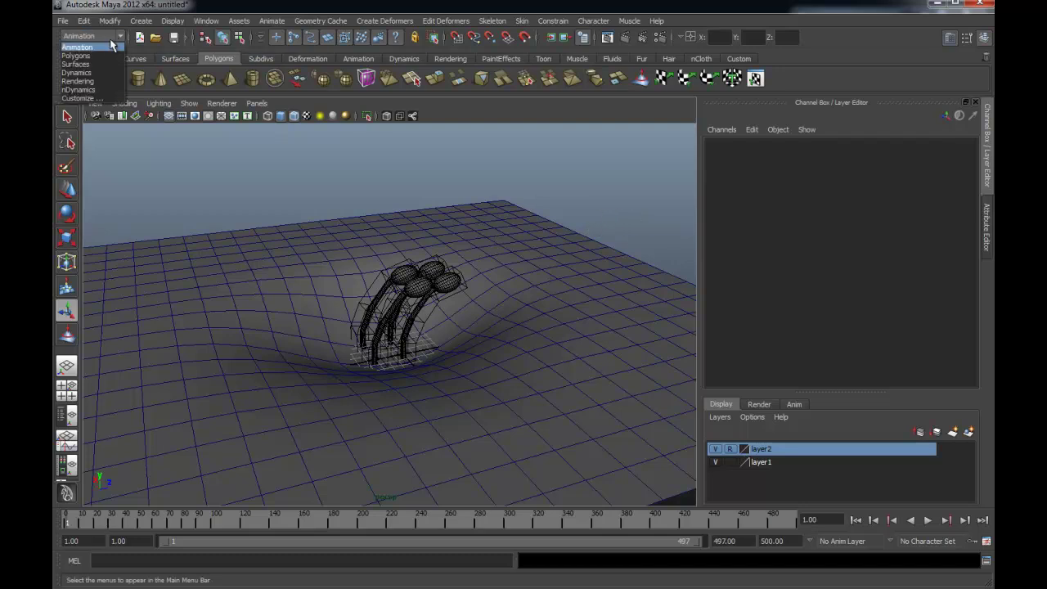
pyautogui.click(78, 73)
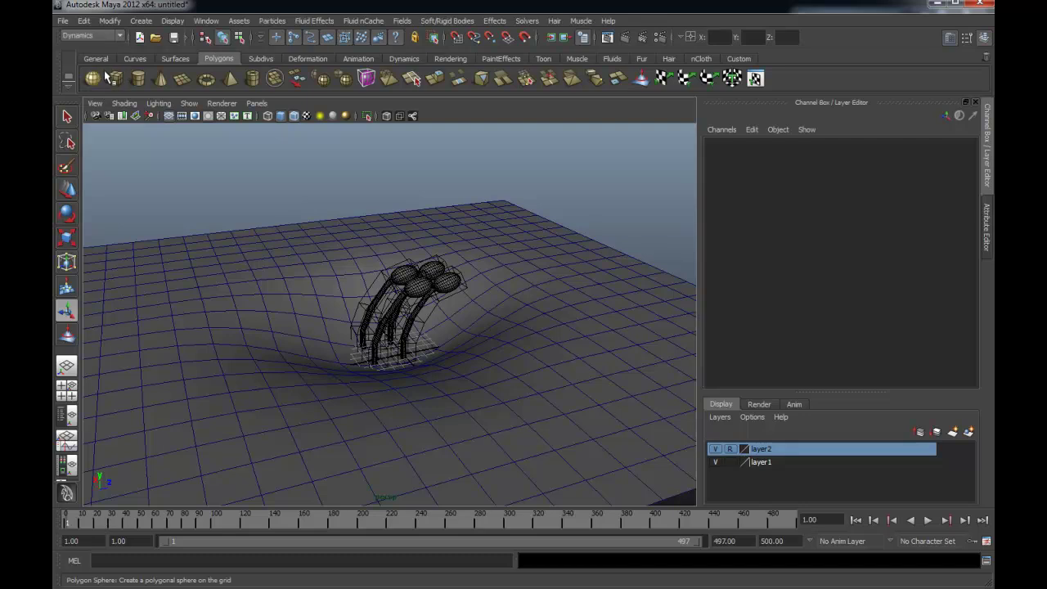
pyautogui.click(313, 20)
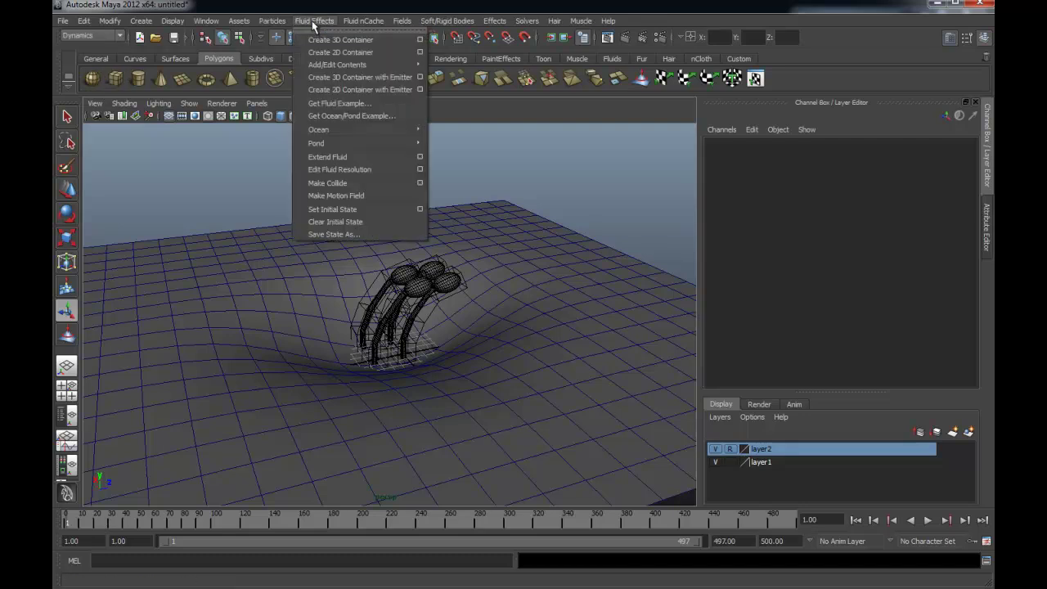
pyautogui.moveTo(318, 129)
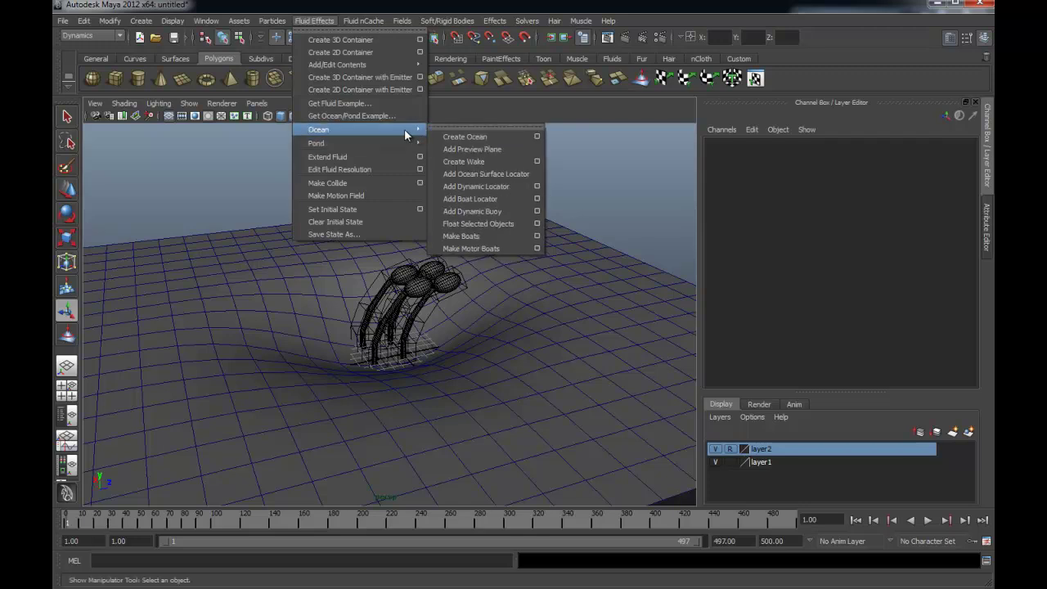
pyautogui.click(490, 143)
pyautogui.scroll(-3, 344, 210)
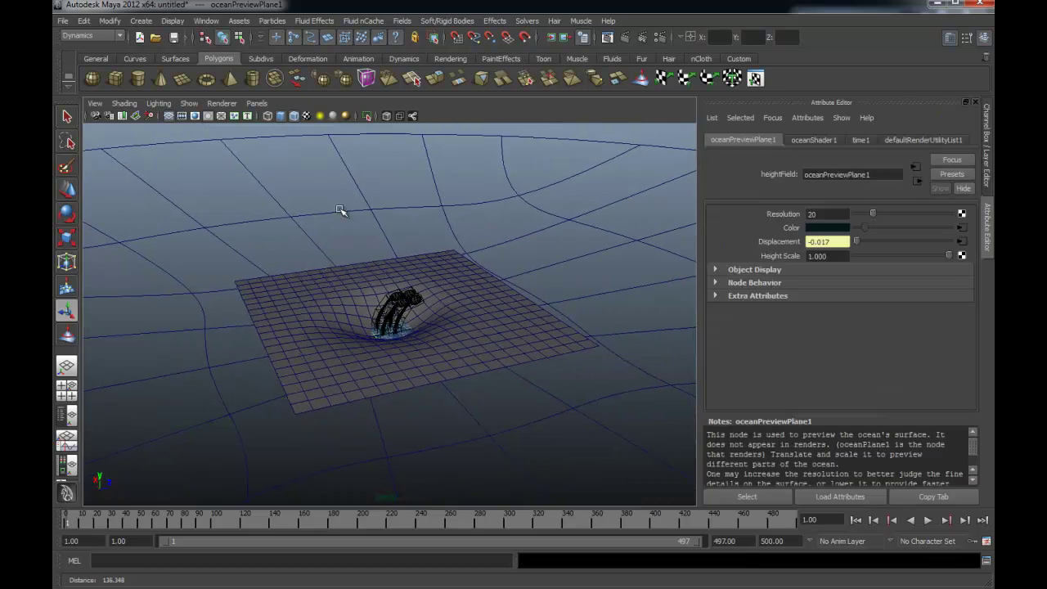
pyautogui.moveTo(456, 205)
pyautogui.keyDown('alt'); pyautogui.mouseDown()
pyautogui.moveTo(432, 177)
pyautogui.moveTo(544, 245)
pyautogui.mouseUp(); pyautogui.keyUp('alt')
# Select oceanPlane1 and scale it up uniformly to about 46.8 around the stalks.
pyautogui.click(461, 187)
pyautogui.click(570, 268)
pyautogui.moveTo(460, 250)
pyautogui.keyDown('alt'); pyautogui.mouseDown()
pyautogui.moveTo(535, 257)
pyautogui.moveTo(489, 258)
pyautogui.mouseUp(); pyautogui.keyUp('alt')
pyautogui.press('r')
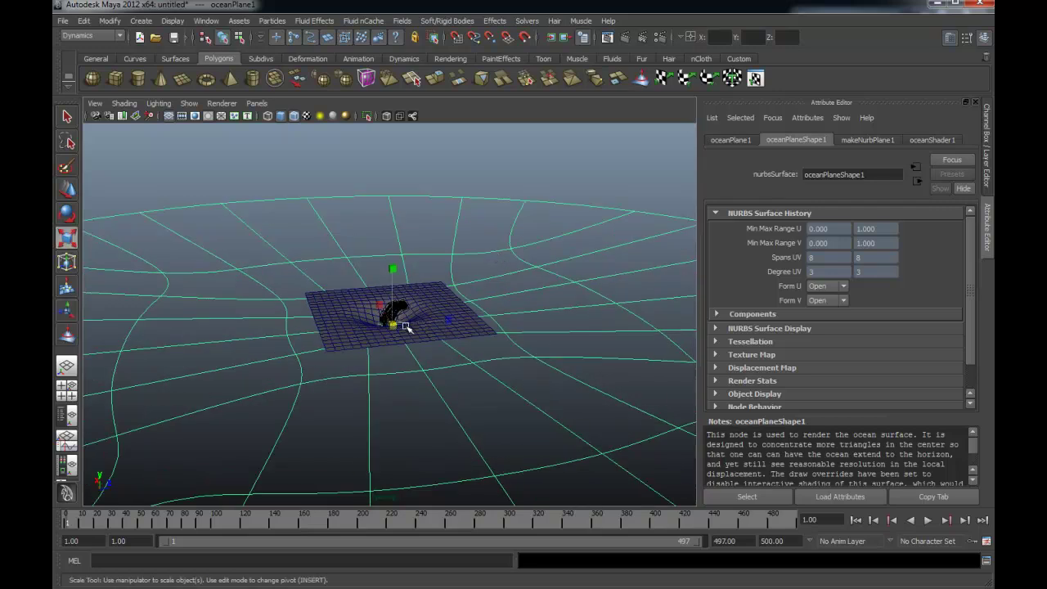
pyautogui.moveTo(393, 326); pyautogui.dragTo(227, 308)
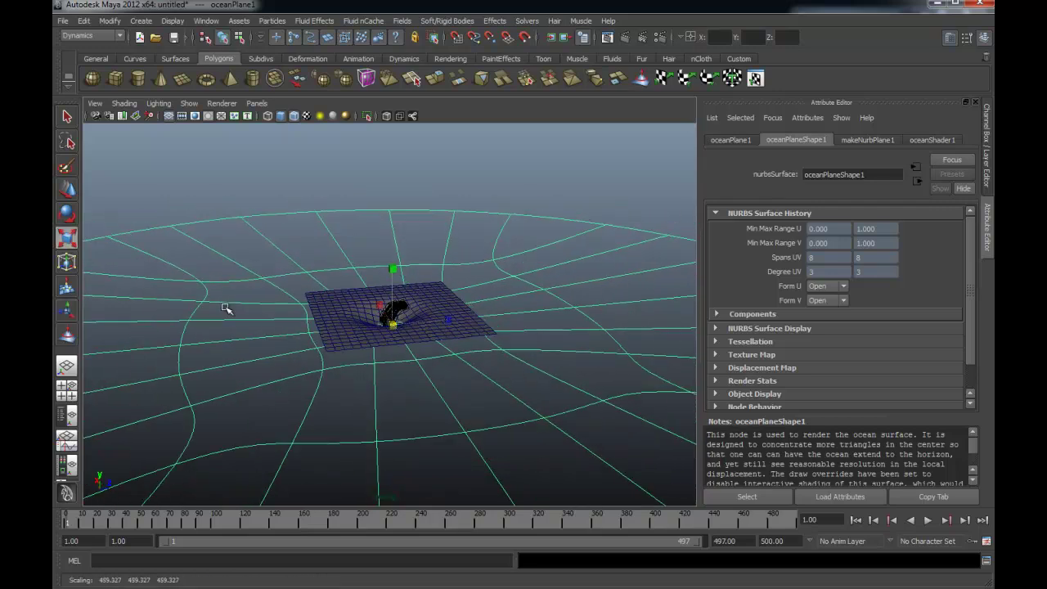
pyautogui.moveTo(395, 326); pyautogui.dragTo(312, 287)
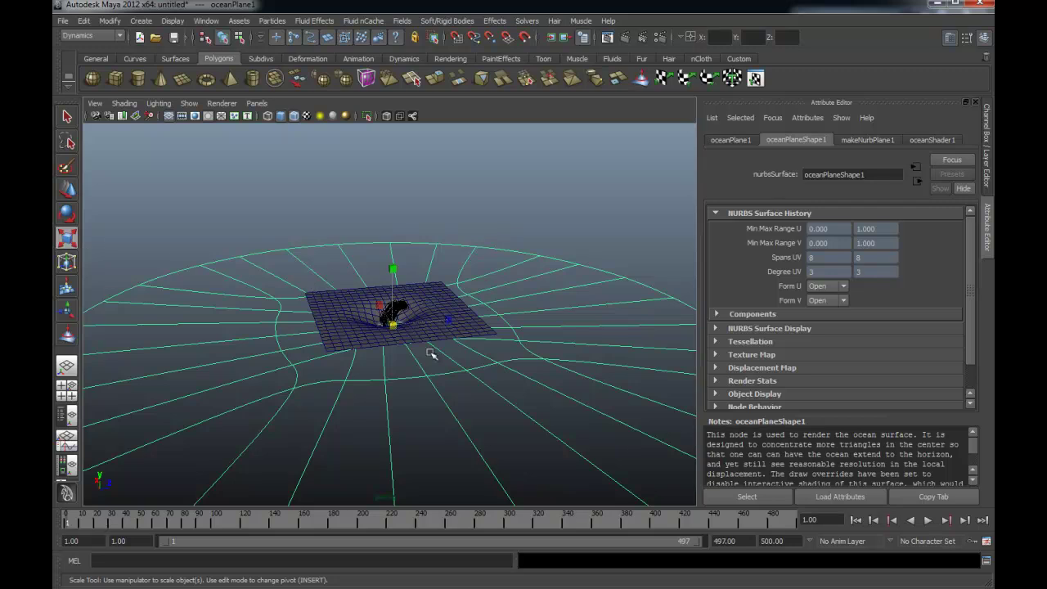
pyautogui.moveTo(392, 326); pyautogui.dragTo(140, 281)
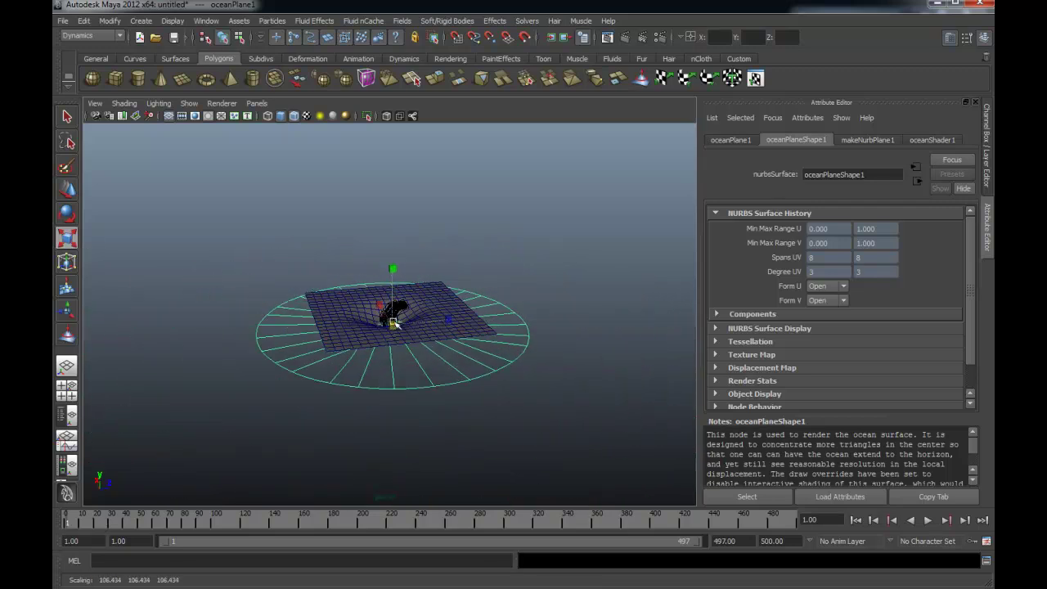
pyautogui.moveTo(393, 326); pyautogui.dragTo(245, 311)
pyautogui.moveTo(393, 325)
pyautogui.mouseDown()
pyautogui.moveTo(204, 296)
pyautogui.moveTo(276, 269)
pyautogui.mouseUp()
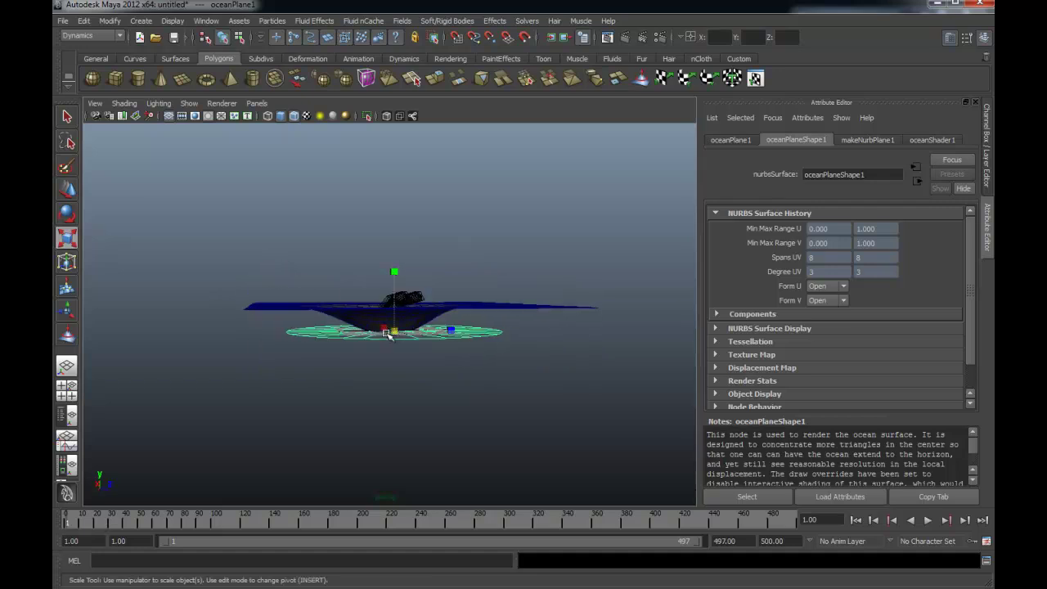
# Raise the ocean plane on Y to 4.449 so it sits in the dip.
pyautogui.keyDown('alt'); pyautogui.moveTo(400, 334); pyautogui.dragTo(398, 293); pyautogui.keyUp('alt')
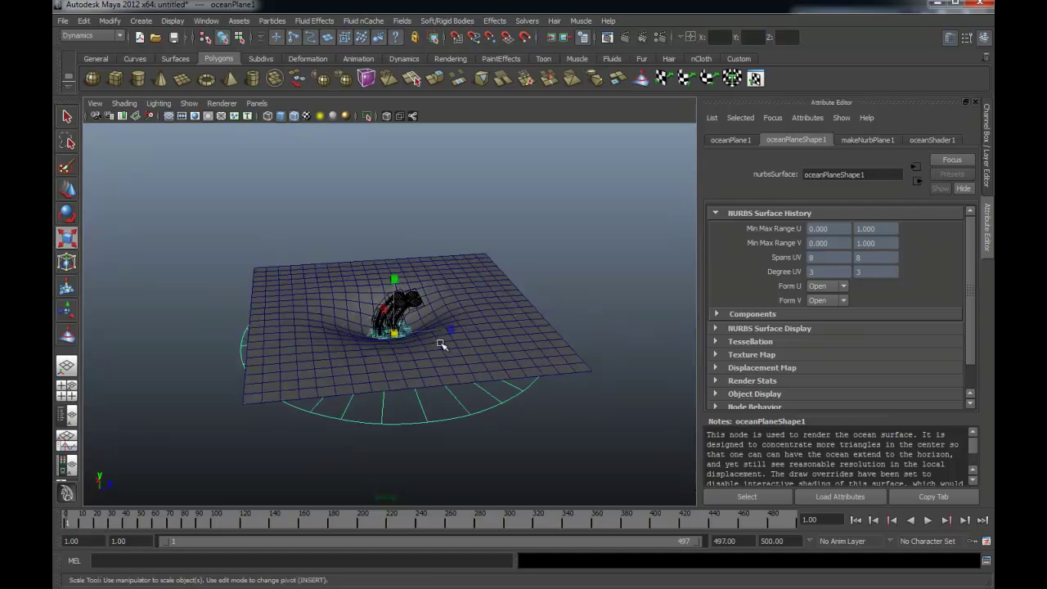
pyautogui.press('w')
pyautogui.keyDown('alt'); pyautogui.moveTo(397, 293); pyautogui.dragTo(598, 307, button='right'); pyautogui.keyUp('alt')
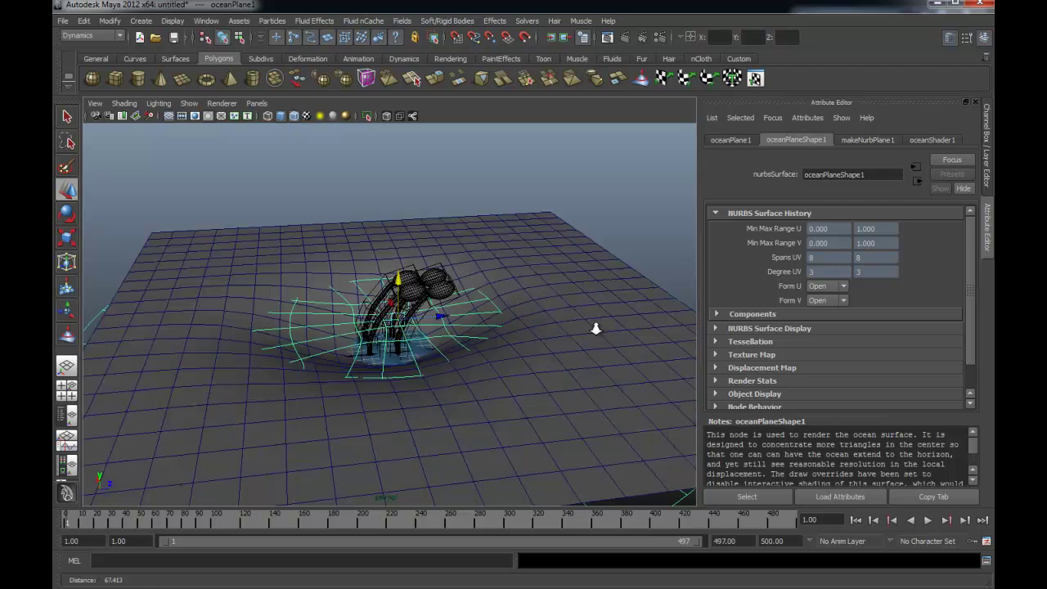
pyautogui.moveTo(399, 268)
pyautogui.mouseDown()
pyautogui.moveTo(413, 317)
pyautogui.moveTo(360, 320)
pyautogui.mouseUp()
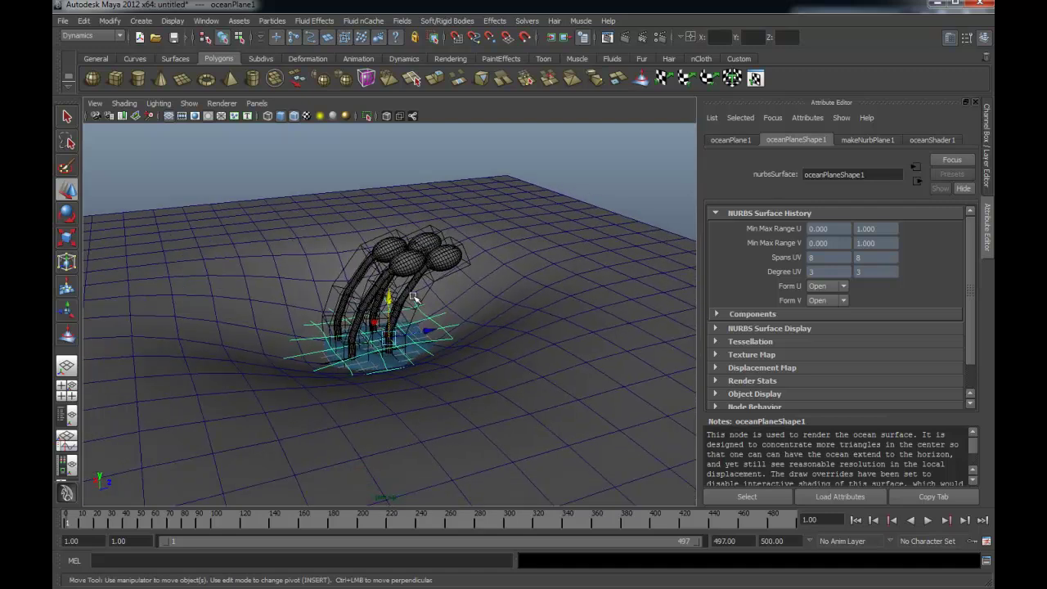
# Render the stalks in the ocean, keep that image, set the ocean to Y 4.333 and re-render.
pyautogui.click(607, 37)
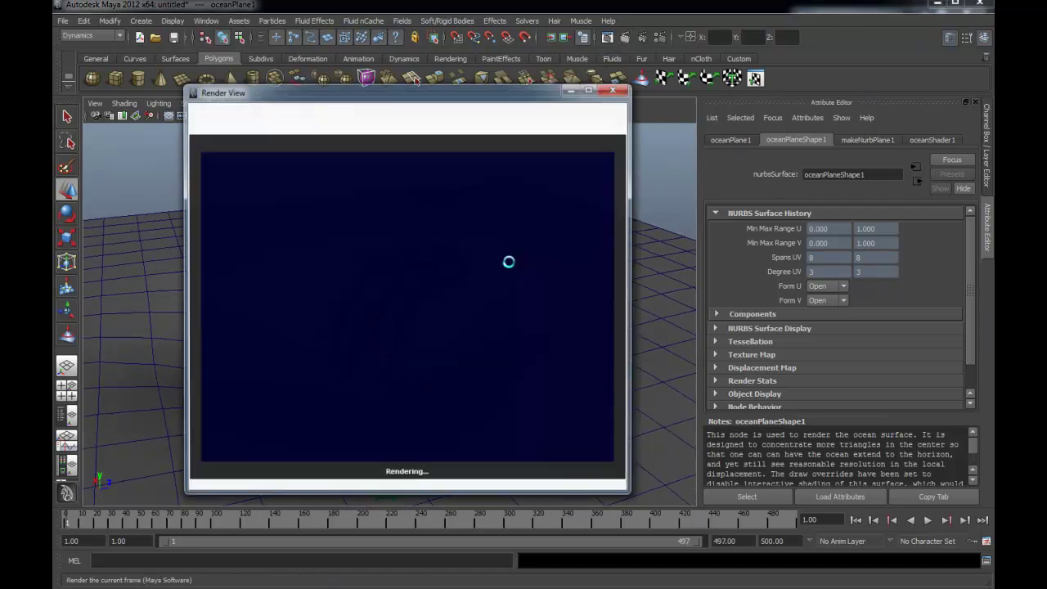
pyautogui.moveTo(415, 96); pyautogui.dragTo(732, 95)
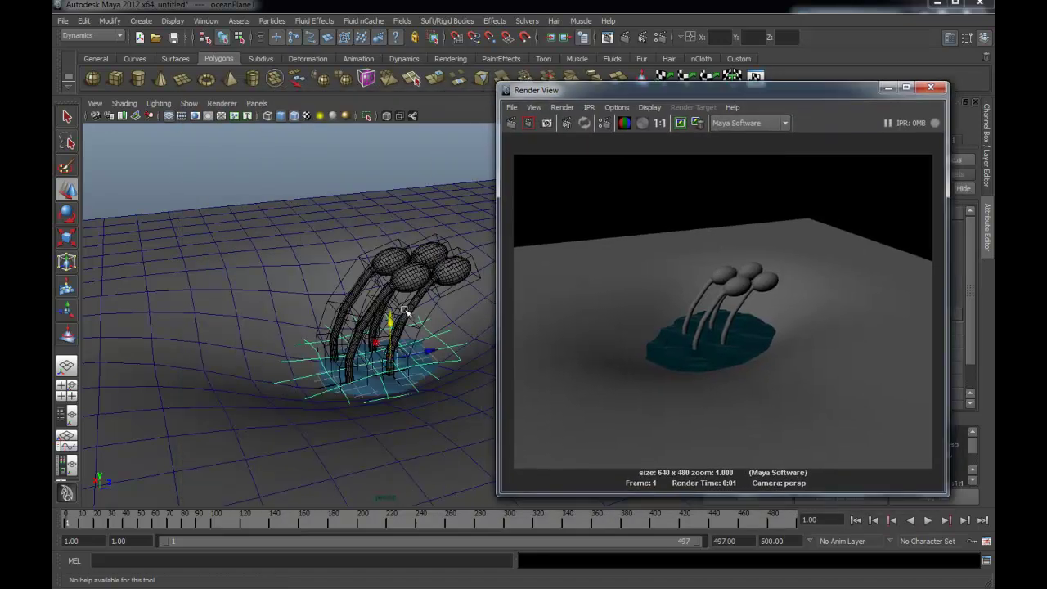
pyautogui.moveTo(388, 320); pyautogui.dragTo(400, 278)
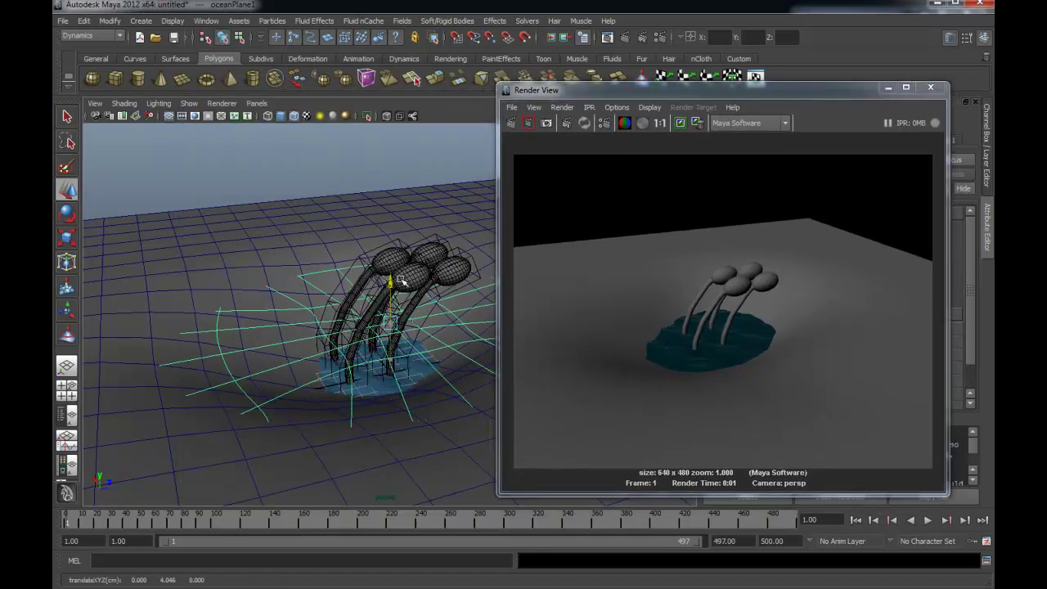
pyautogui.click(680, 123)
pyautogui.click(682, 123)
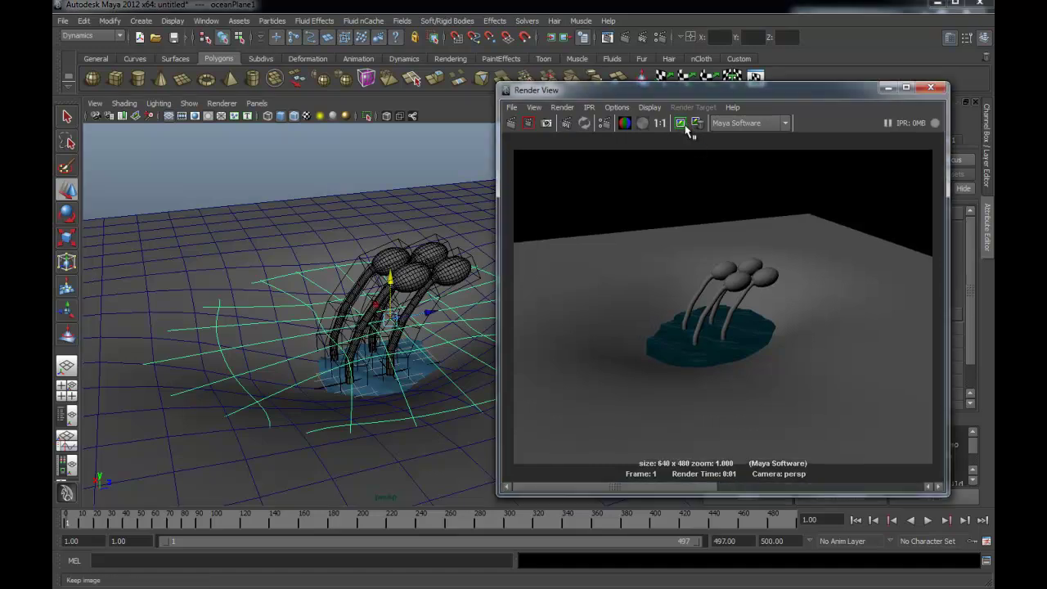
pyautogui.click(511, 123)
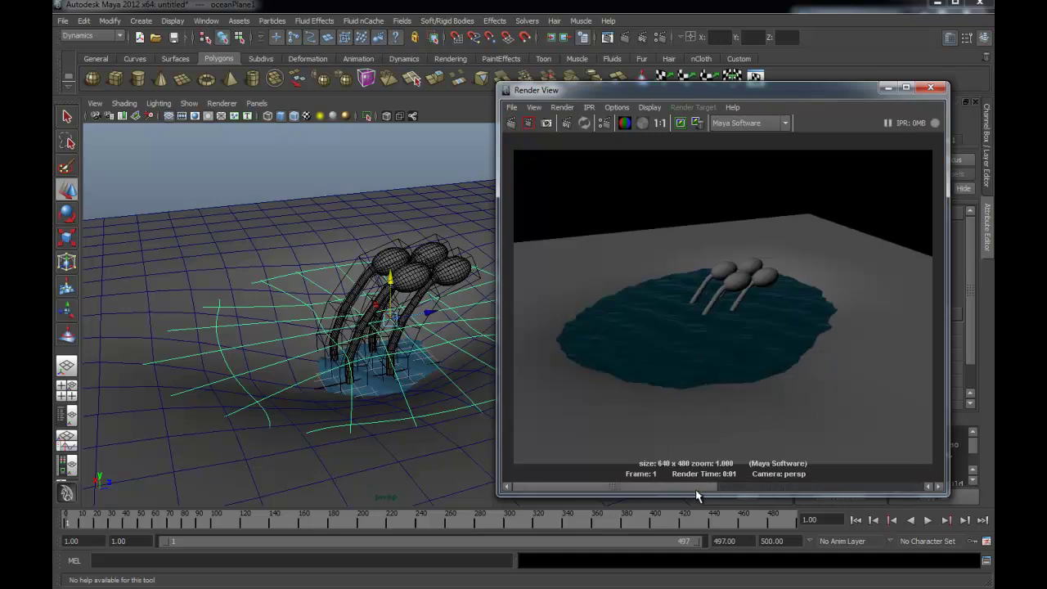
pyautogui.moveTo(754, 491)
pyautogui.mouseDown()
pyautogui.moveTo(770, 498)
pyautogui.moveTo(716, 496)
pyautogui.mouseUp()
pyautogui.click(930, 86)
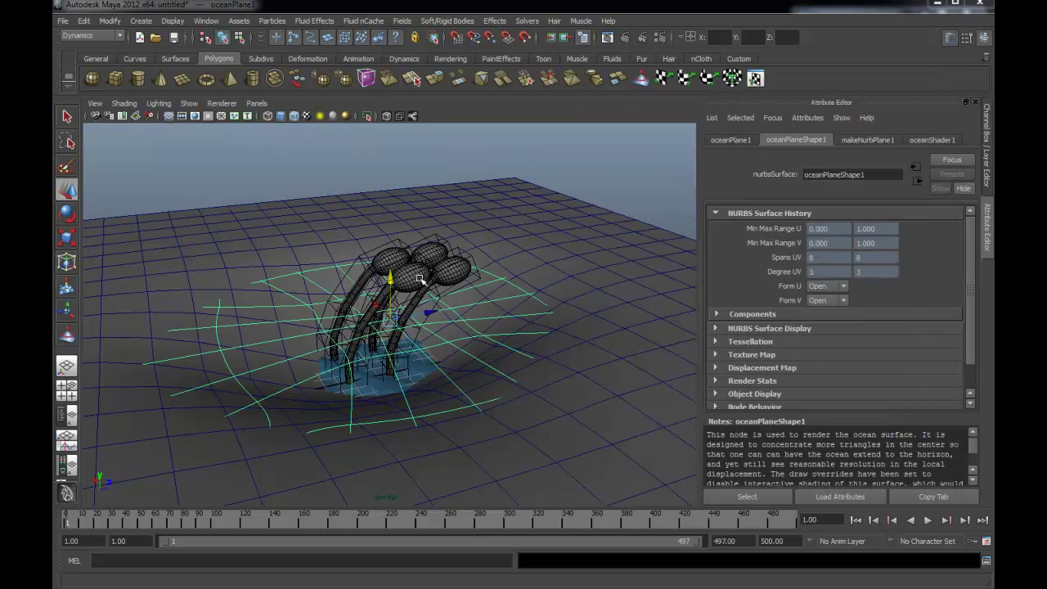
# Lower the ocean plane to Y 1.172 and tumble below it to inspect the surface.
pyautogui.moveTo(395, 281); pyautogui.dragTo(384, 321)
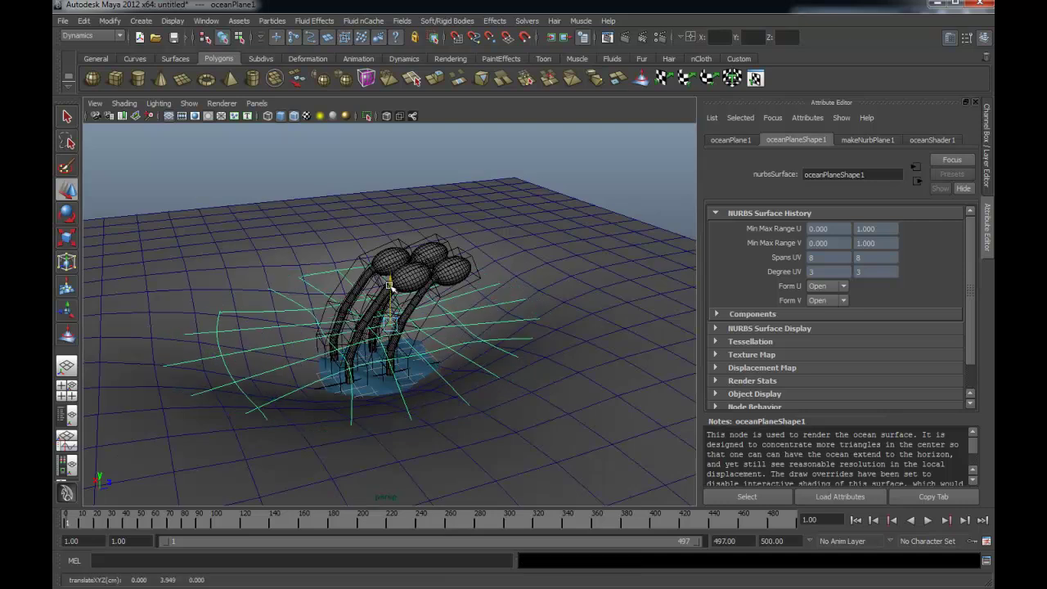
pyautogui.click(479, 167)
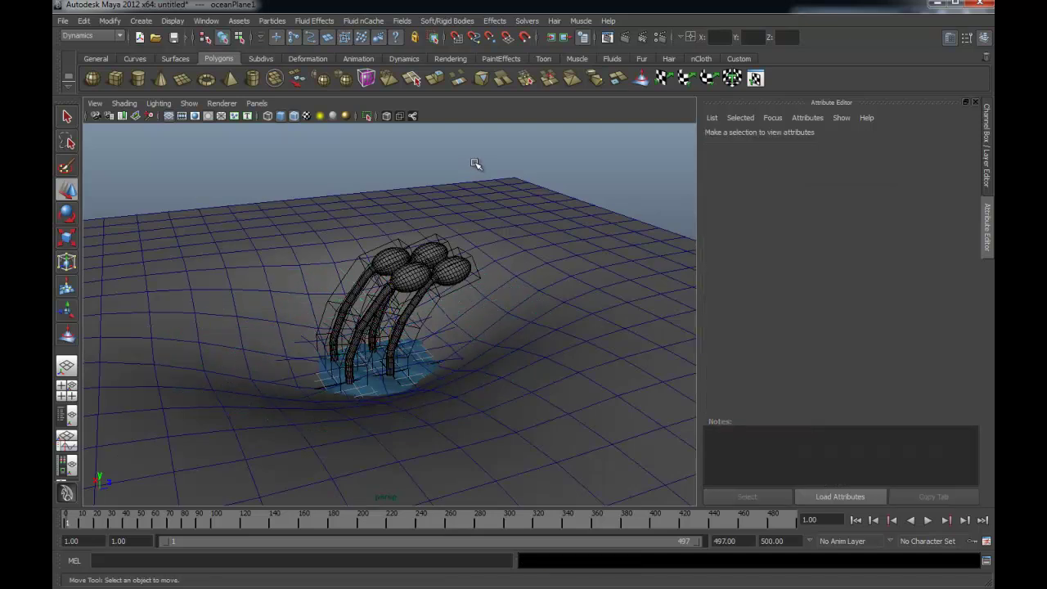
pyautogui.moveTo(446, 185)
pyautogui.keyDown('alt'); pyautogui.mouseDown()
pyautogui.moveTo(437, 163)
pyautogui.moveTo(447, 175)
pyautogui.mouseUp(); pyautogui.keyUp('alt')
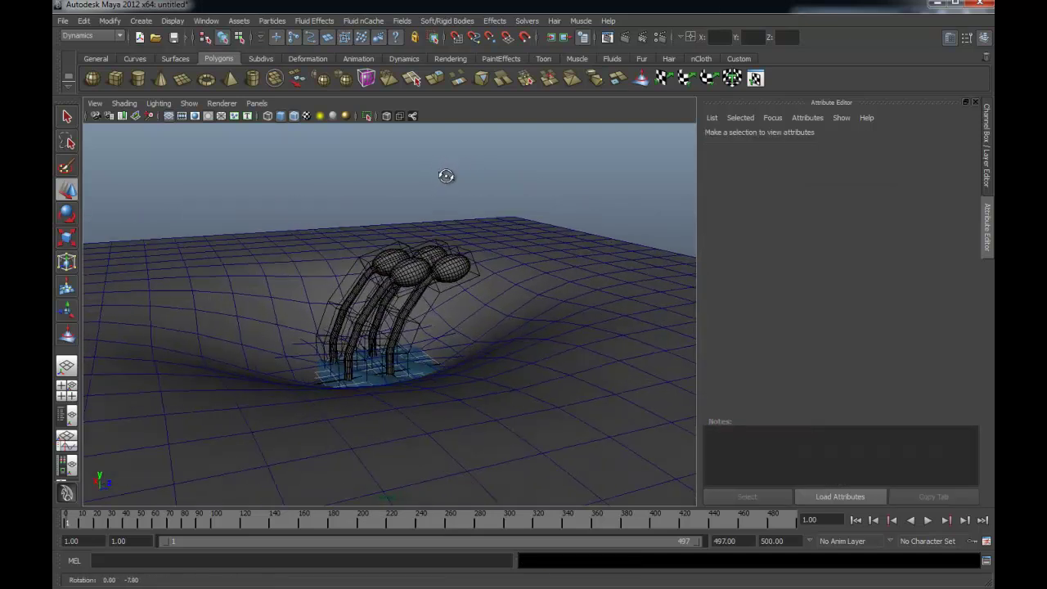
pyautogui.moveTo(465, 290)
pyautogui.keyDown('alt'); pyautogui.mouseDown()
pyautogui.moveTo(472, 233)
pyautogui.moveTo(479, 314)
pyautogui.mouseUp(); pyautogui.keyUp('alt')
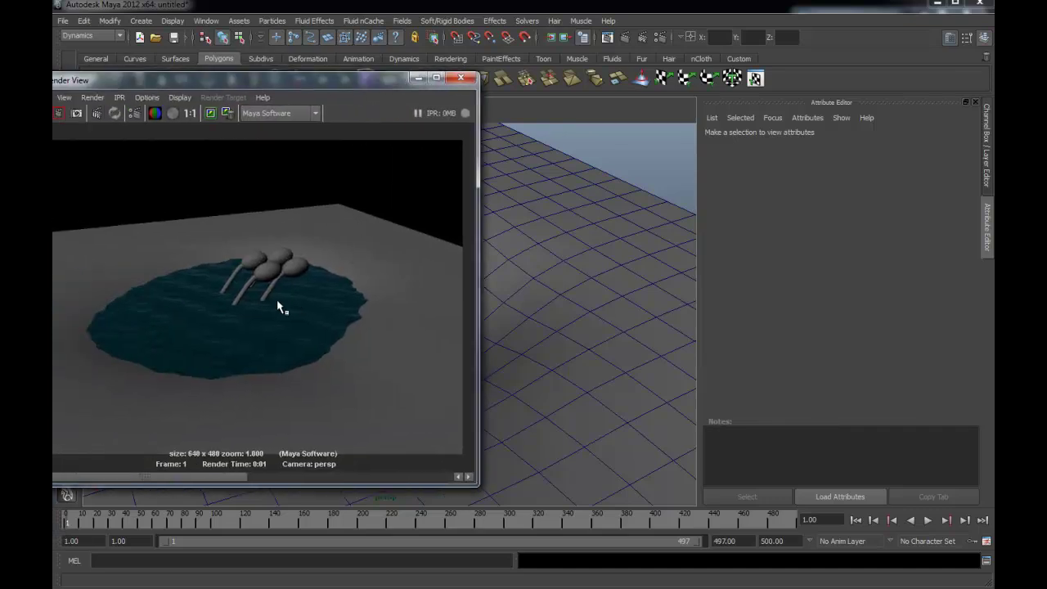
pyautogui.moveTo(347, 86); pyautogui.dragTo(310, 83)
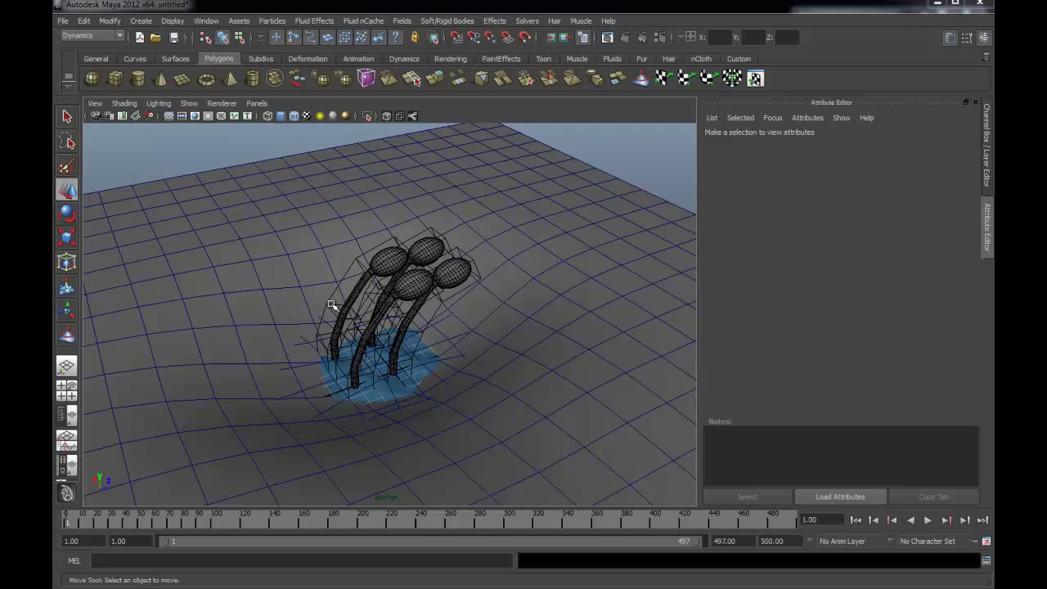
pyautogui.moveTo(334, 307)
pyautogui.keyDown('alt'); pyautogui.mouseDown()
pyautogui.moveTo(338, 275)
pyautogui.moveTo(350, 311)
pyautogui.moveTo(416, 390)
pyautogui.moveTo(542, 423)
pyautogui.moveTo(505, 374)
pyautogui.moveTo(509, 392)
pyautogui.moveTo(350, 350)
pyautogui.moveTo(381, 346)
pyautogui.moveTo(344, 383)
pyautogui.mouseUp(); pyautogui.keyUp('alt')
# Select and frame the ocean, then set oceanShader1's Wave Height value to 0.100.
pyautogui.click(507, 395)
pyautogui.click(474, 381)
pyautogui.press('f')
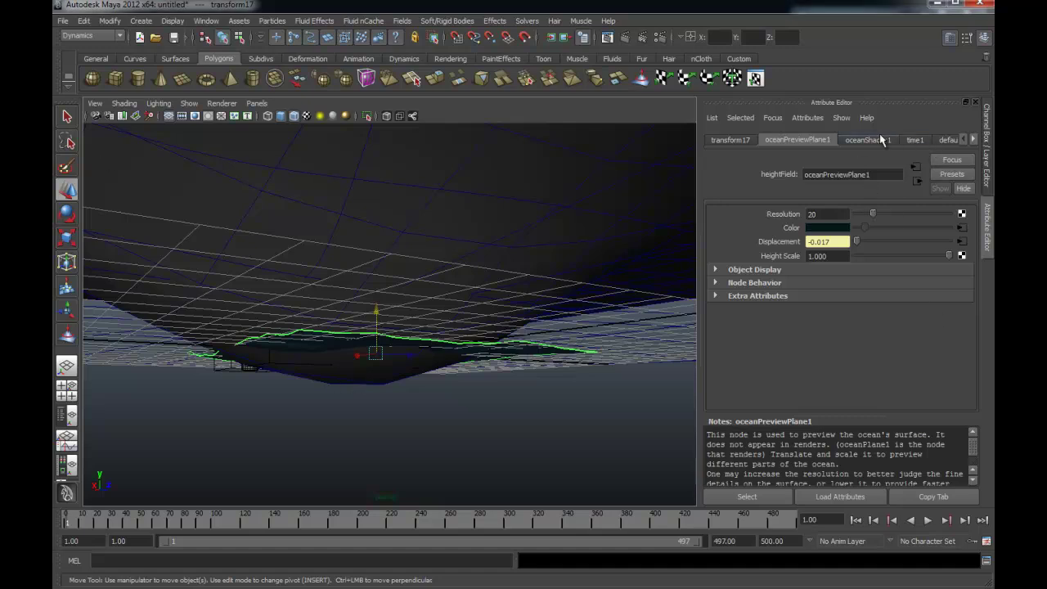
pyautogui.click(856, 144)
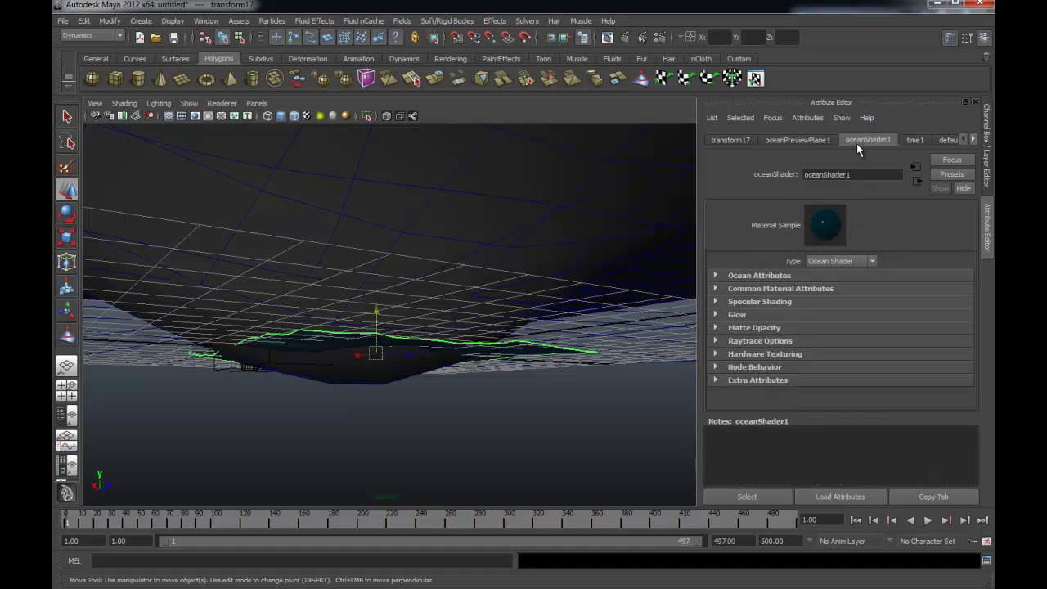
pyautogui.click(766, 277)
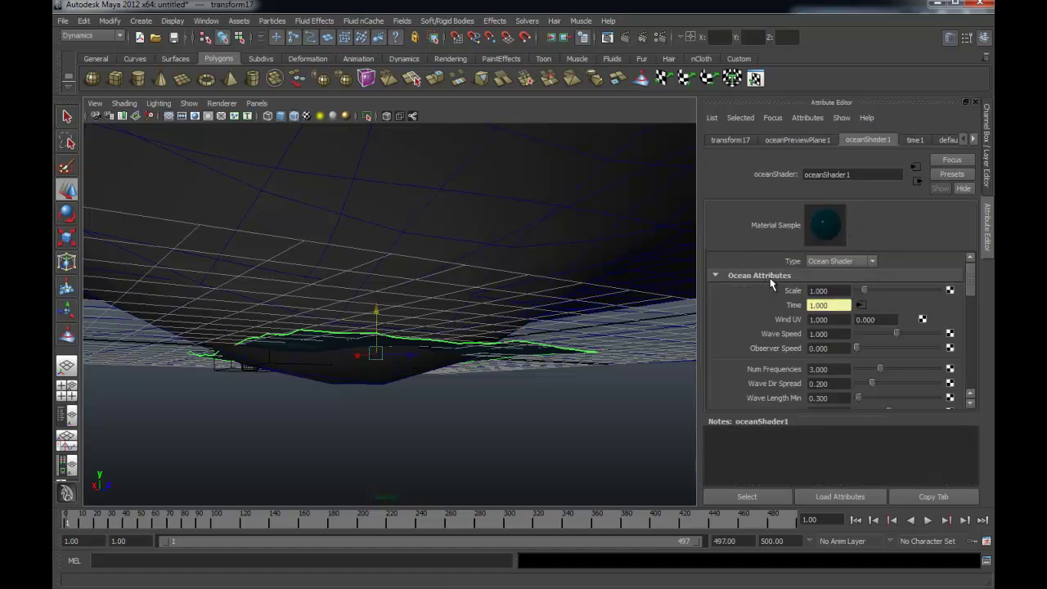
pyautogui.scroll(-2, 770, 295)
pyautogui.scroll(-2, 769, 319)
pyautogui.scroll(-2, 769, 335)
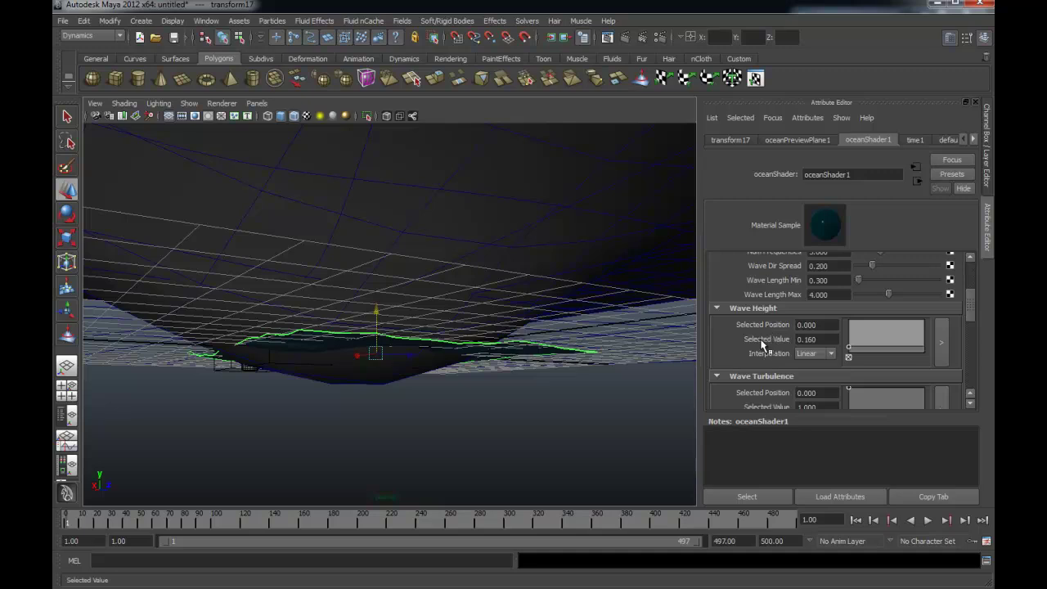
pyautogui.click(818, 340)
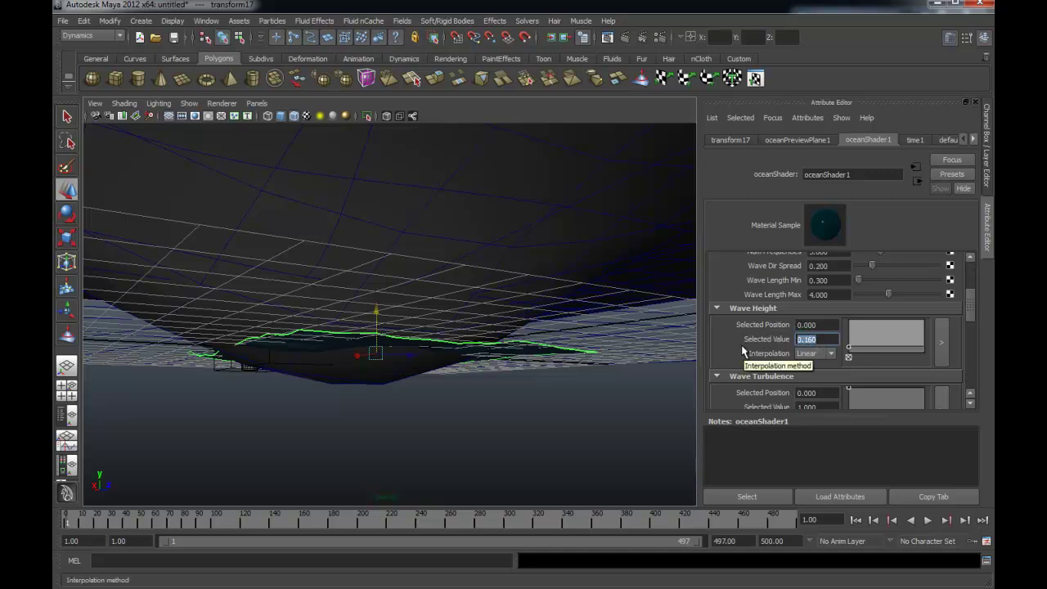
pyautogui.write('.1')
pyautogui.write('0.100')
pyautogui.press('Return')
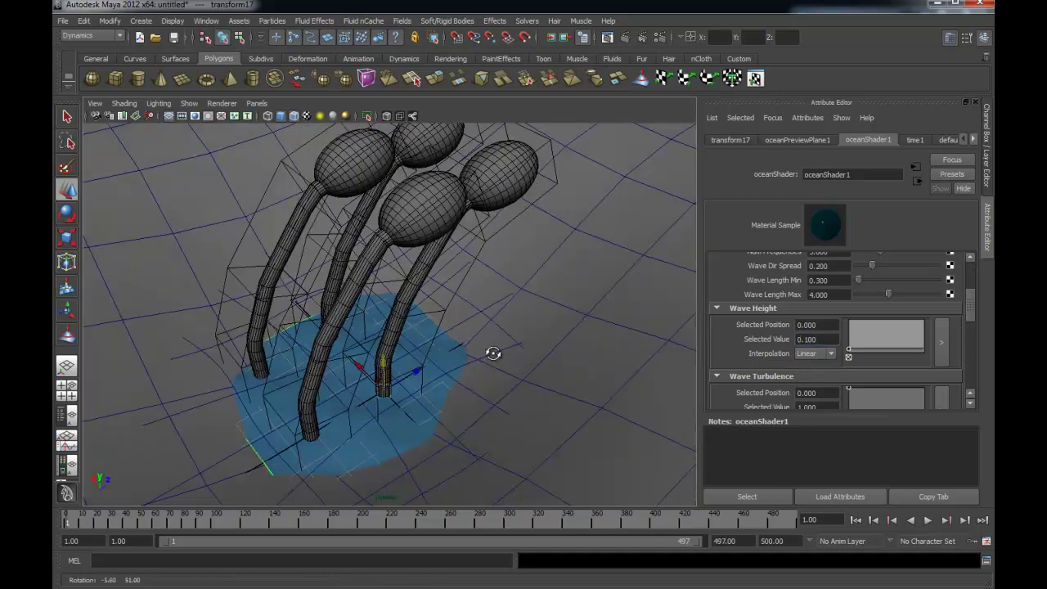
pyautogui.keyDown('alt'); pyautogui.moveTo(486, 294); pyautogui.dragTo(489, 350); pyautogui.keyUp('alt')
# Keep the previous render, re-render the close-up over calmer water, compare both, then close and deselect.
pyautogui.moveTo(488, 350)
pyautogui.keyDown('alt'); pyautogui.mouseDown(button='right')
pyautogui.moveTo(409, 338)
pyautogui.moveTo(427, 318)
pyautogui.mouseUp(button='right'); pyautogui.keyUp('alt')
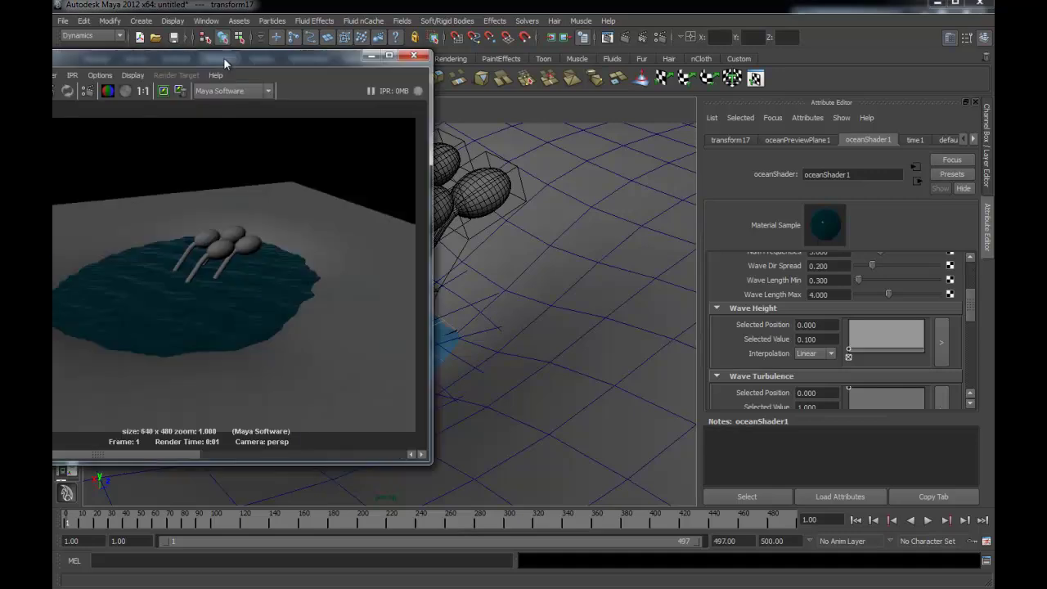
pyautogui.moveTo(224, 70); pyautogui.dragTo(402, 100)
pyautogui.click(362, 132)
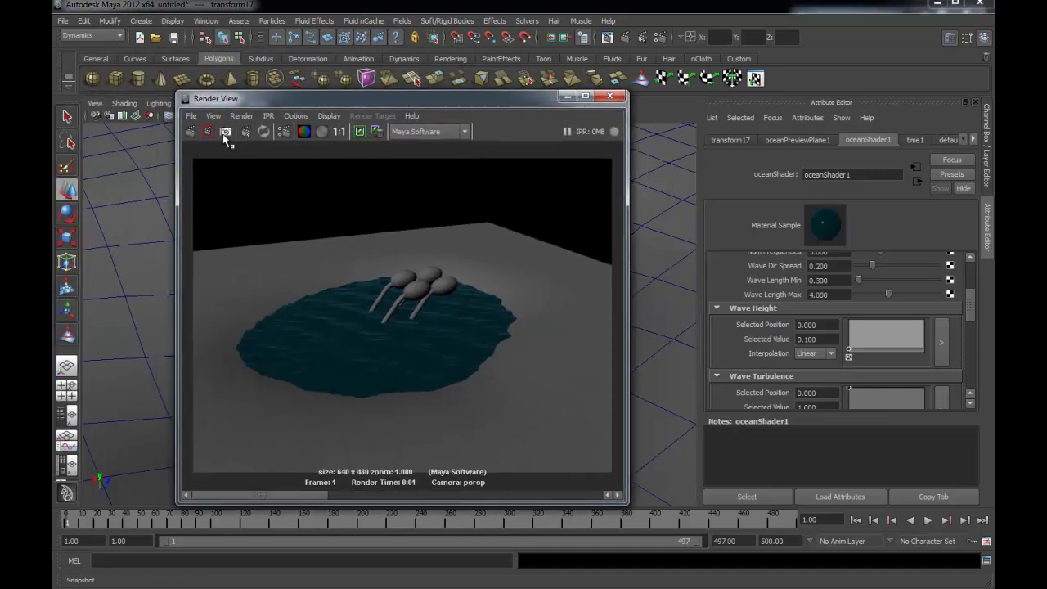
pyautogui.click(187, 130)
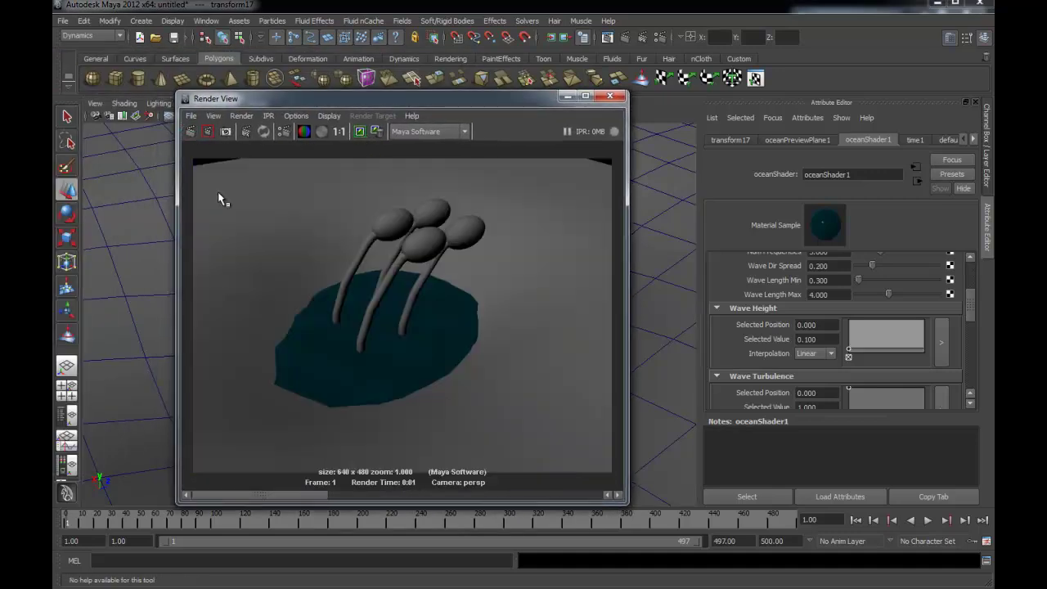
pyautogui.moveTo(284, 501)
pyautogui.mouseDown()
pyautogui.moveTo(438, 497)
pyautogui.moveTo(302, 498)
pyautogui.moveTo(421, 489)
pyautogui.moveTo(307, 478)
pyautogui.mouseUp()
pyautogui.click(564, 96)
pyautogui.moveTo(491, 292)
pyautogui.keyDown('alt'); pyautogui.mouseDown()
pyautogui.moveTo(583, 179)
pyautogui.moveTo(529, 215)
pyautogui.moveTo(453, 207)
pyautogui.mouseUp(); pyautogui.keyUp('alt')
pyautogui.click(583, 179)
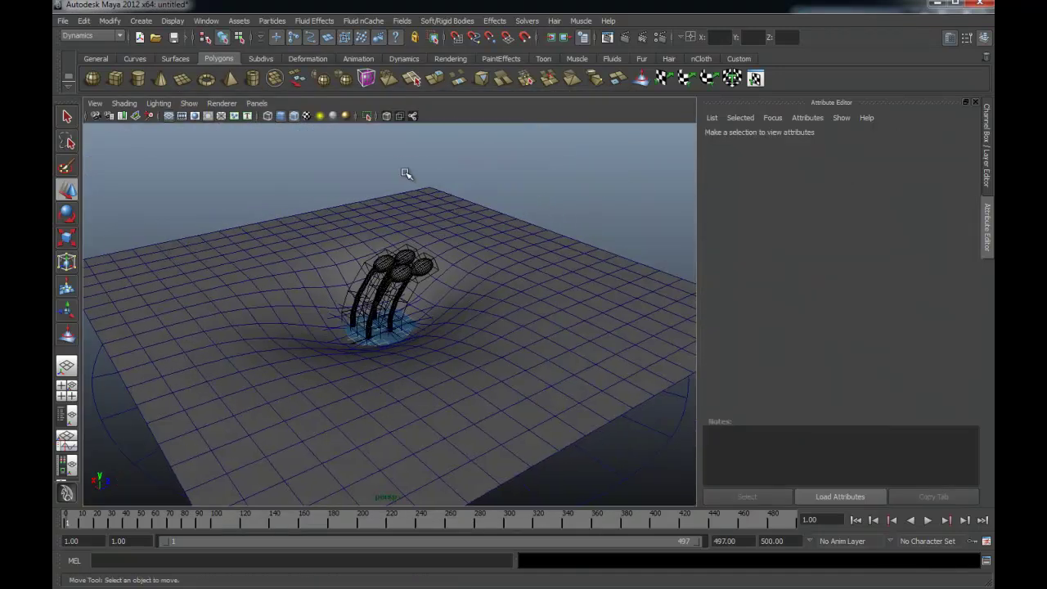
# Create a directional light from the Rendering shelf and move it beside the dented plane.
pyautogui.click(450, 59)
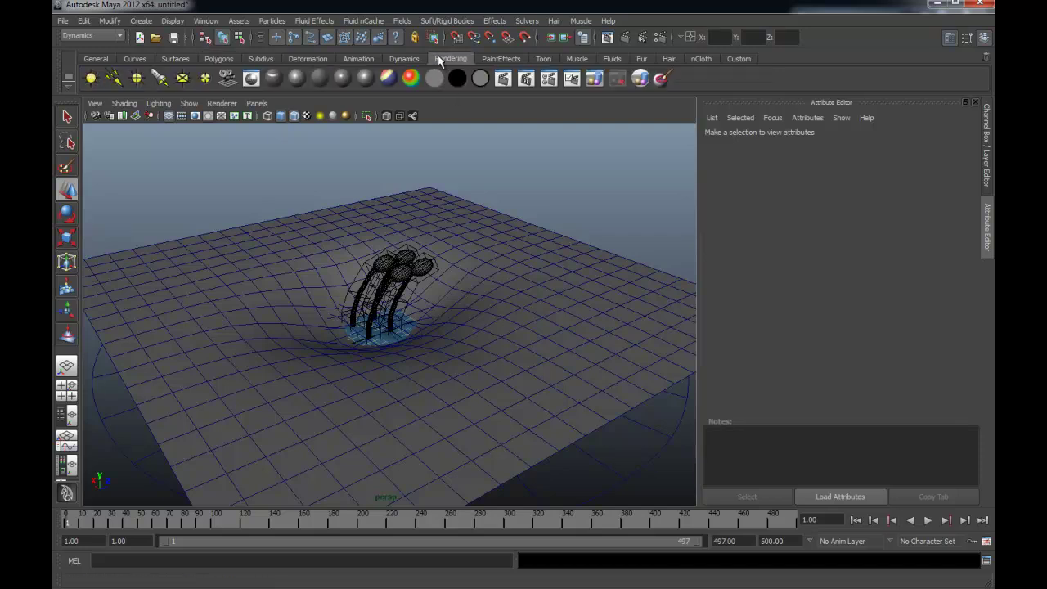
pyautogui.click(115, 80)
pyautogui.keyDown('alt'); pyautogui.moveTo(507, 270); pyautogui.dragTo(453, 290); pyautogui.keyUp('alt')
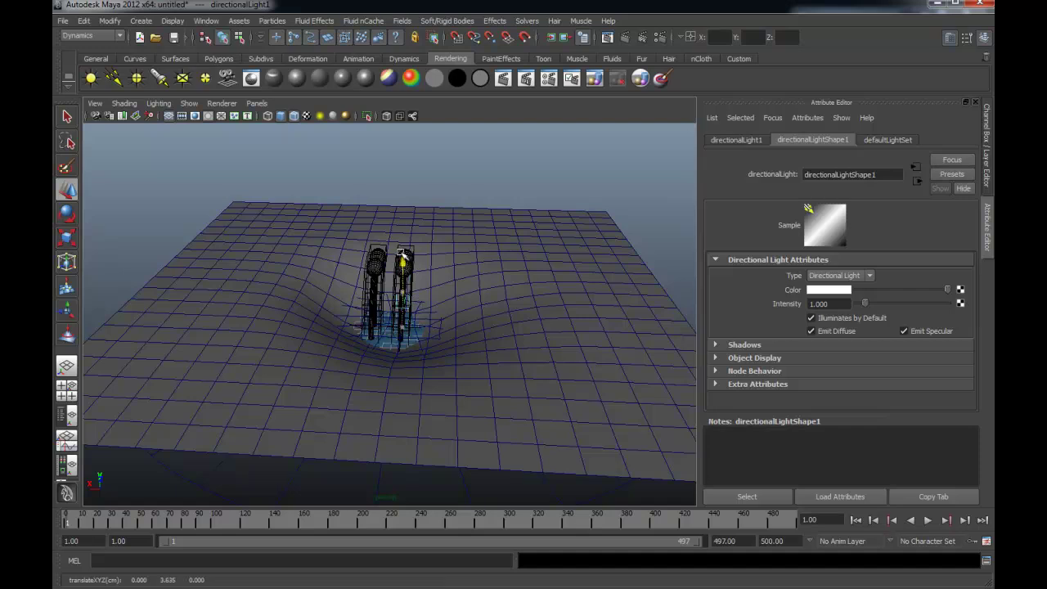
pyautogui.moveTo(402, 256)
pyautogui.keyDown('alt'); pyautogui.mouseDown()
pyautogui.moveTo(304, 229)
pyautogui.moveTo(292, 243)
pyautogui.mouseUp(); pyautogui.keyUp('alt')
pyautogui.moveTo(292, 243)
pyautogui.keyDown('alt'); pyautogui.mouseDown(button='right')
pyautogui.moveTo(483, 275)
pyautogui.moveTo(460, 265)
pyautogui.mouseUp(button='right'); pyautogui.keyUp('alt')
pyautogui.keyDown('alt'); pyautogui.moveTo(462, 237); pyautogui.dragTo(325, 207); pyautogui.keyUp('alt')
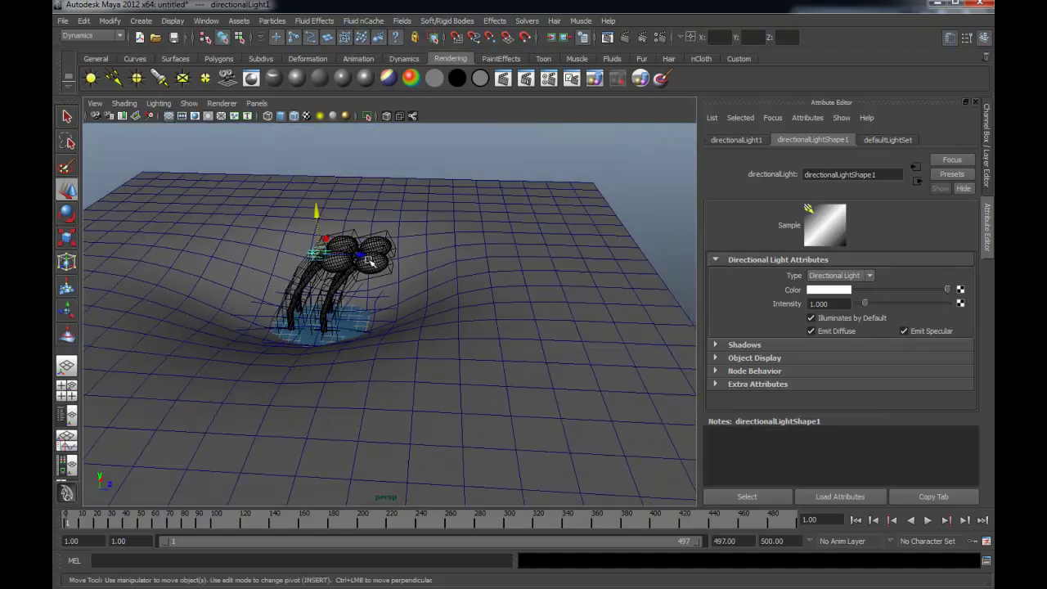
pyautogui.moveTo(358, 257); pyautogui.dragTo(661, 264)
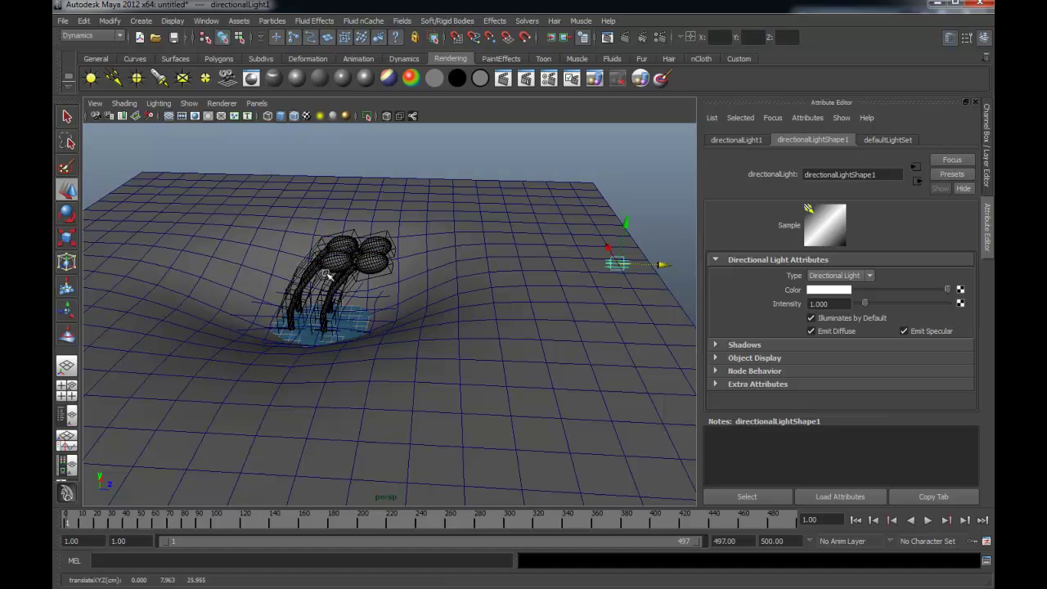
pyautogui.moveTo(462, 280)
pyautogui.keyDown('alt'); pyautogui.mouseDown()
pyautogui.moveTo(458, 252)
pyautogui.moveTo(544, 243)
pyautogui.mouseUp(); pyautogui.keyUp('alt')
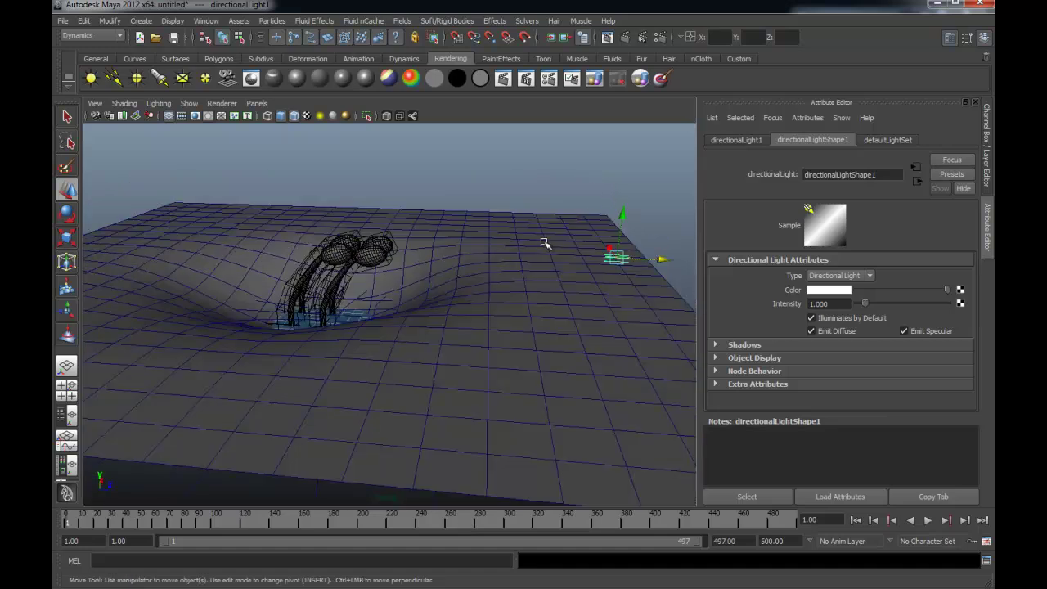
pyautogui.click(624, 216)
pyautogui.keyDown('alt'); pyautogui.moveTo(623, 219); pyautogui.dragTo(622, 292); pyautogui.keyUp('alt')
pyautogui.keyDown('alt'); pyautogui.moveTo(622, 292); pyautogui.dragTo(603, 264, button='right'); pyautogui.keyUp('alt')
pyautogui.moveTo(604, 266)
pyautogui.mouseDown()
pyautogui.moveTo(631, 264)
pyautogui.moveTo(588, 273)
pyautogui.mouseUp()
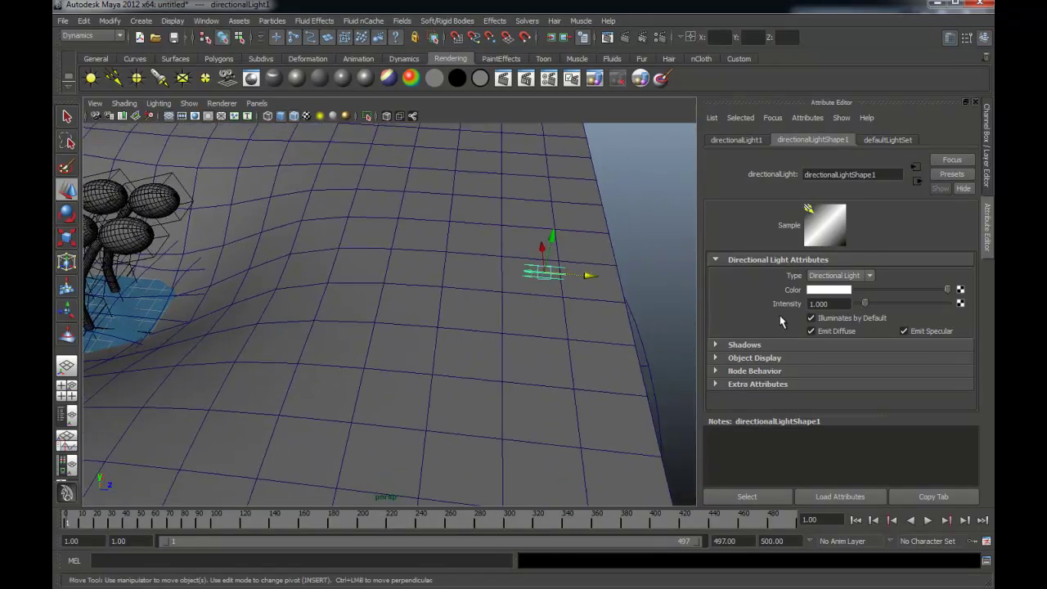
# Lower directionalLight1's intensity to 0.05 in the Attribute Editor.
pyautogui.doubleClick(845, 305)
pyautogui.write('1')
pyautogui.write('.0')
pyautogui.write('5')
pyautogui.press('Return')
pyautogui.keyDown('alt'); pyautogui.moveTo(490, 286); pyautogui.dragTo(488, 274, button='middle'); pyautogui.keyUp('alt')
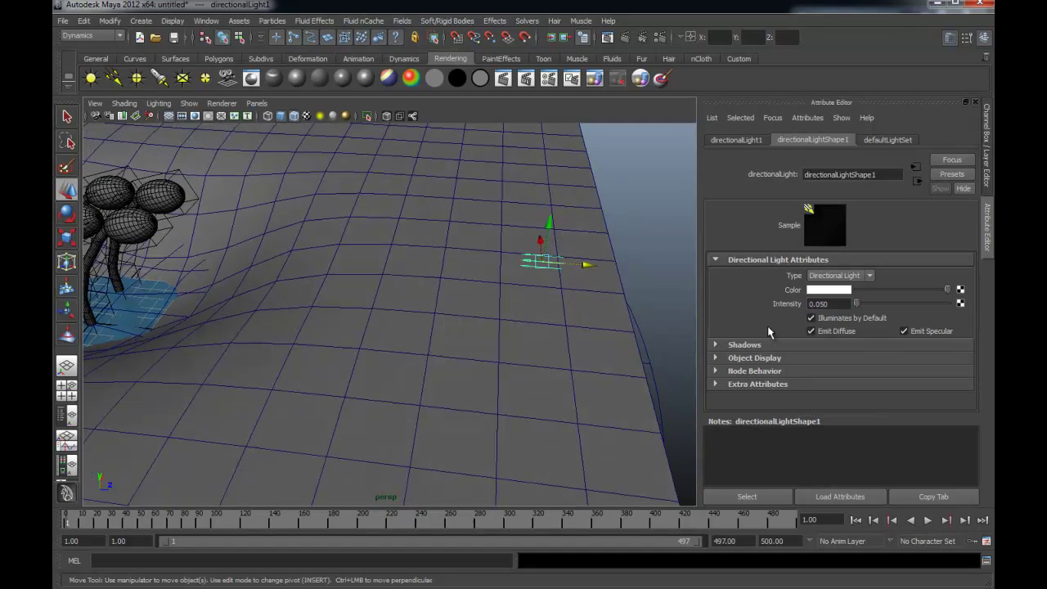
# Enable Use Depth Map Shadows under the light's Depth Map Shadow Attributes, then deselect.
pyautogui.click(716, 345)
pyautogui.scroll(-1, 785, 352)
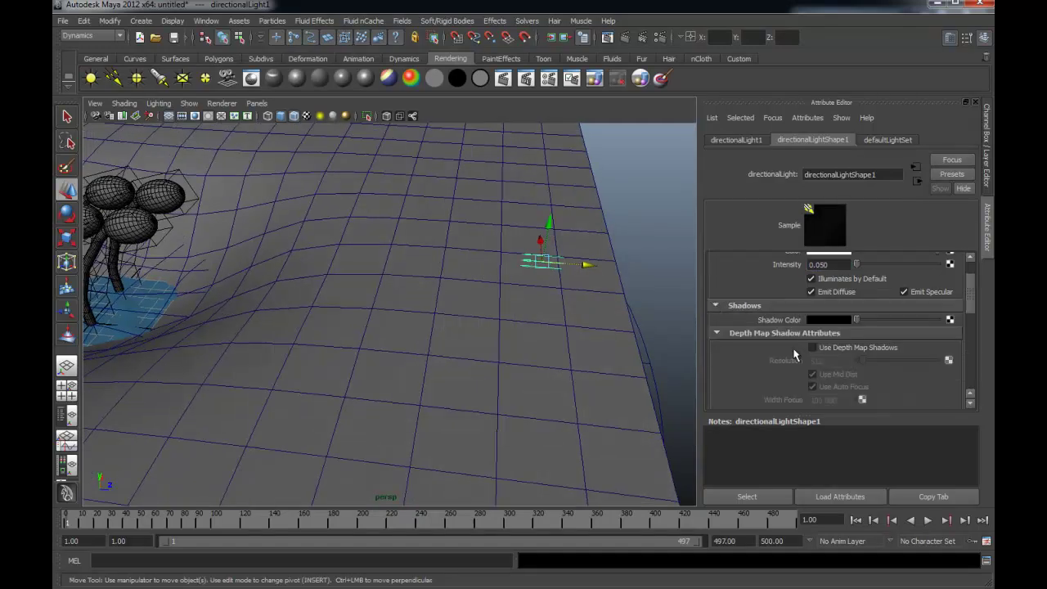
pyautogui.scroll(-2, 797, 355)
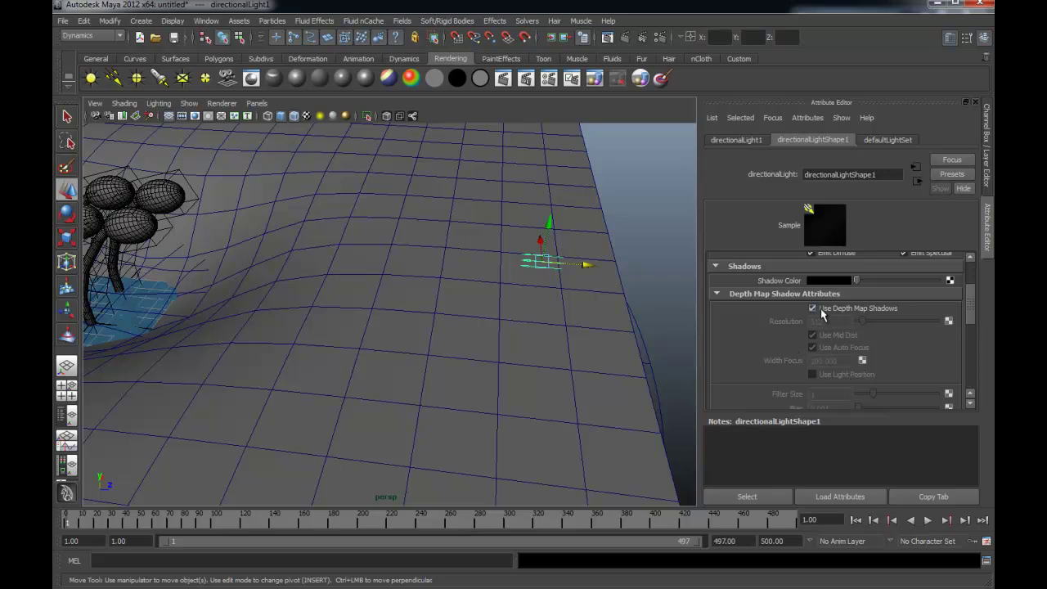
pyautogui.click(821, 311)
pyautogui.scroll(-2, 828, 323)
pyautogui.click(825, 319)
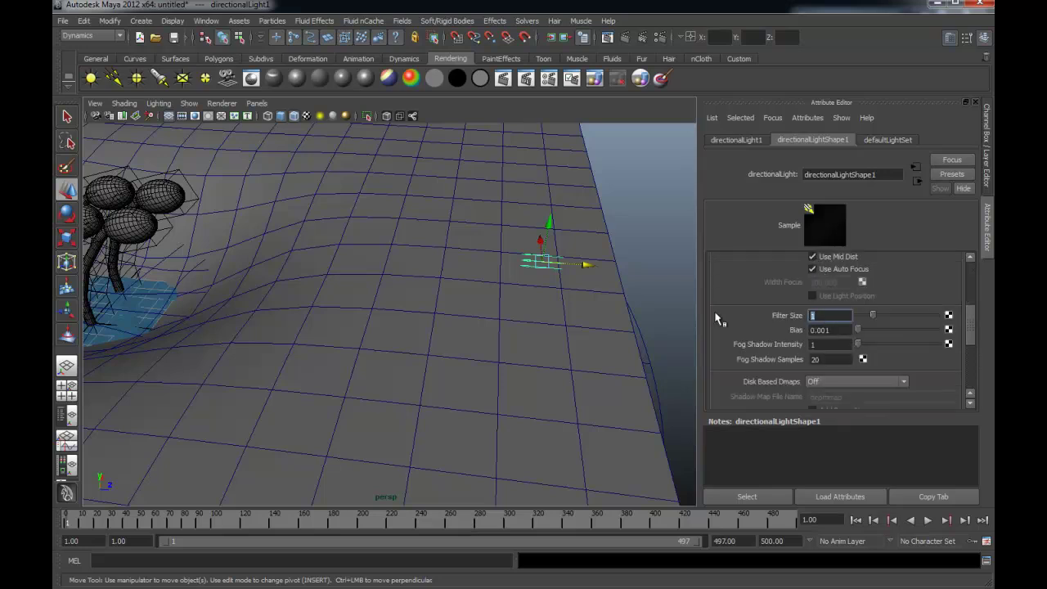
pyautogui.write('5')
pyautogui.click(630, 250)
pyautogui.moveTo(629, 246)
pyautogui.keyDown('alt'); pyautogui.mouseDown()
pyautogui.moveTo(397, 243)
pyautogui.moveTo(417, 252)
pyautogui.moveTo(404, 234)
pyautogui.moveTo(449, 236)
pyautogui.moveTo(458, 224)
pyautogui.mouseUp(); pyautogui.keyUp('alt')
# Show the display layers list and create a new layer set to reference.
pyautogui.hotkey('ctrl', 'a')
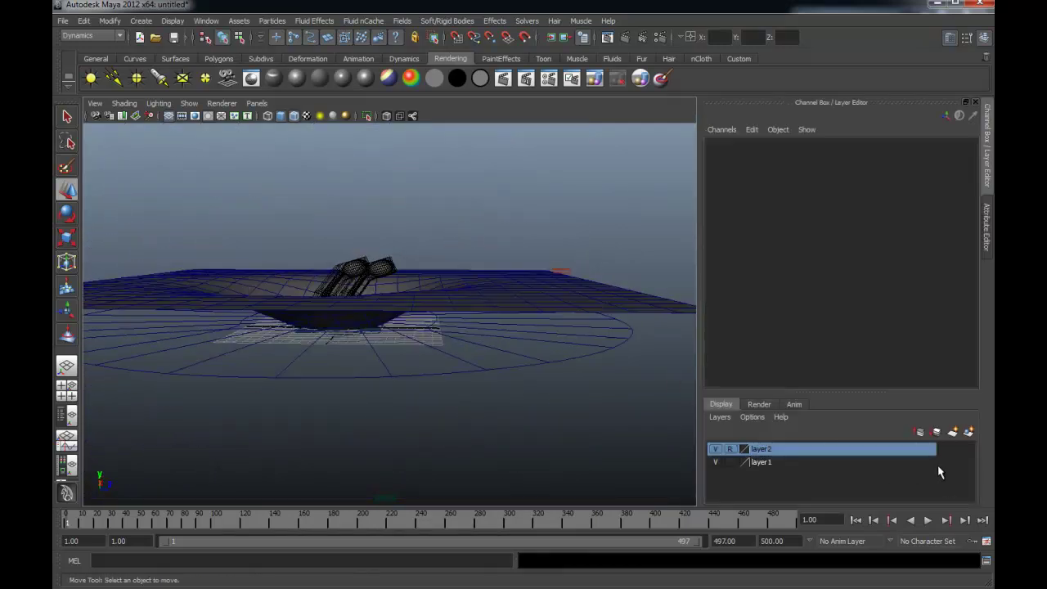
pyautogui.click(952, 431)
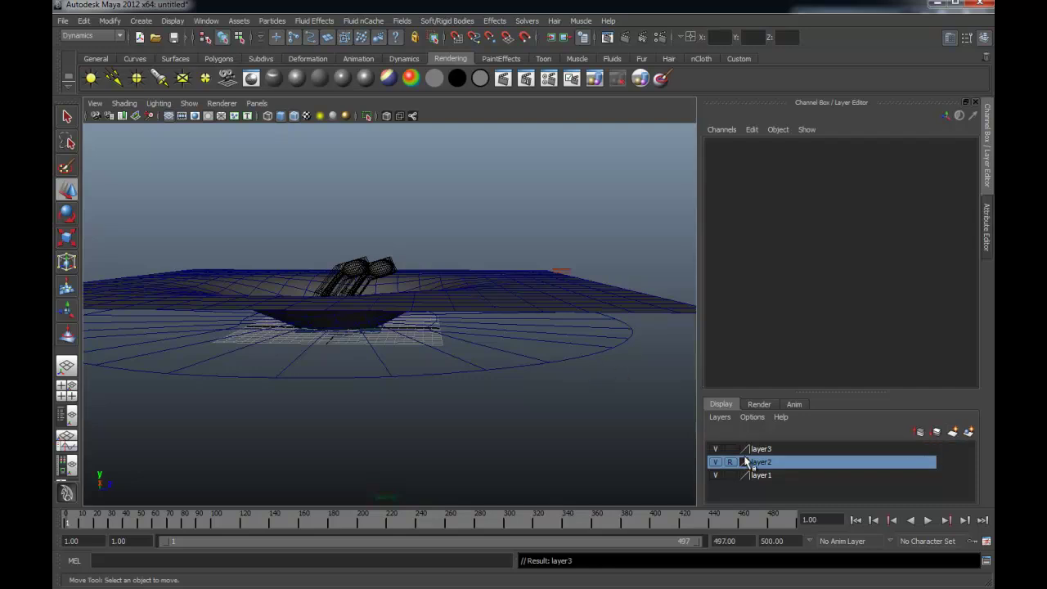
pyautogui.click(731, 476)
pyautogui.click(731, 476)
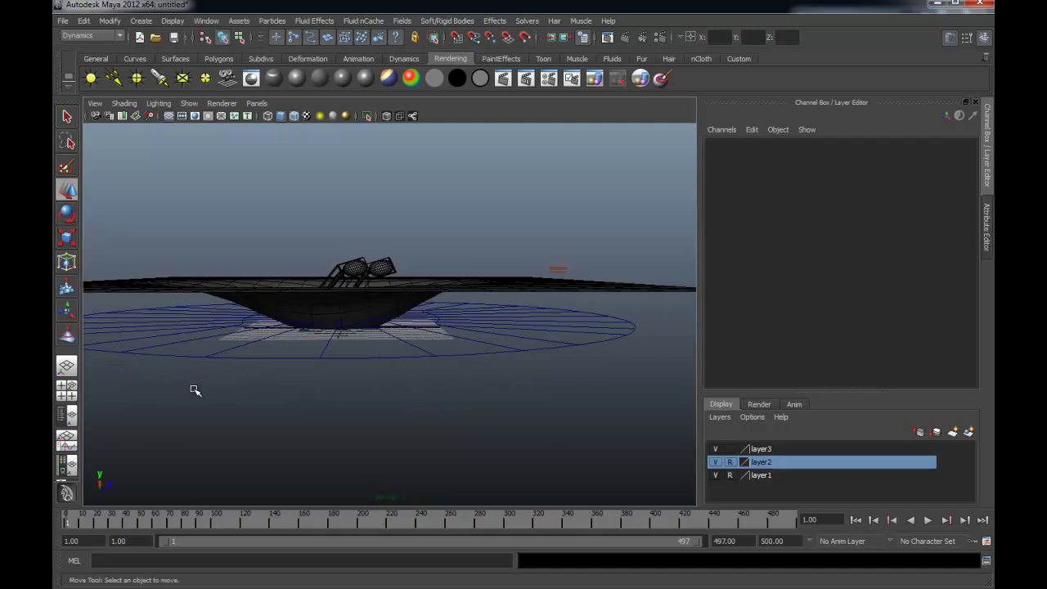
# Add the ocean plane to layer3 and set layer3 to reference so the plane is unpickable.
pyautogui.moveTo(194, 391); pyautogui.dragTo(430, 270)
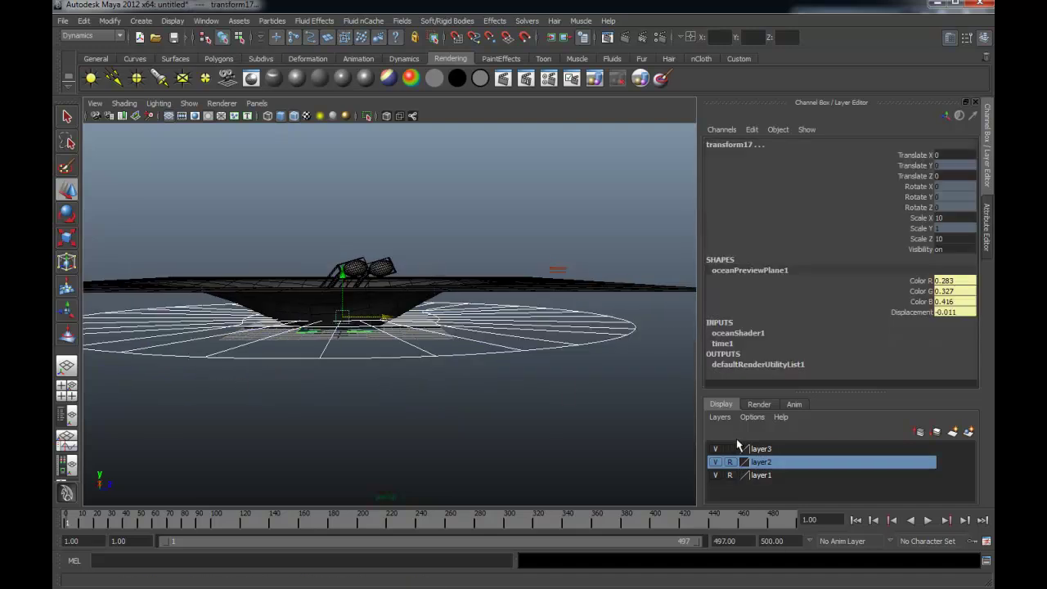
pyautogui.click(759, 448)
pyautogui.rightClick(761, 452)
pyautogui.click(806, 331)
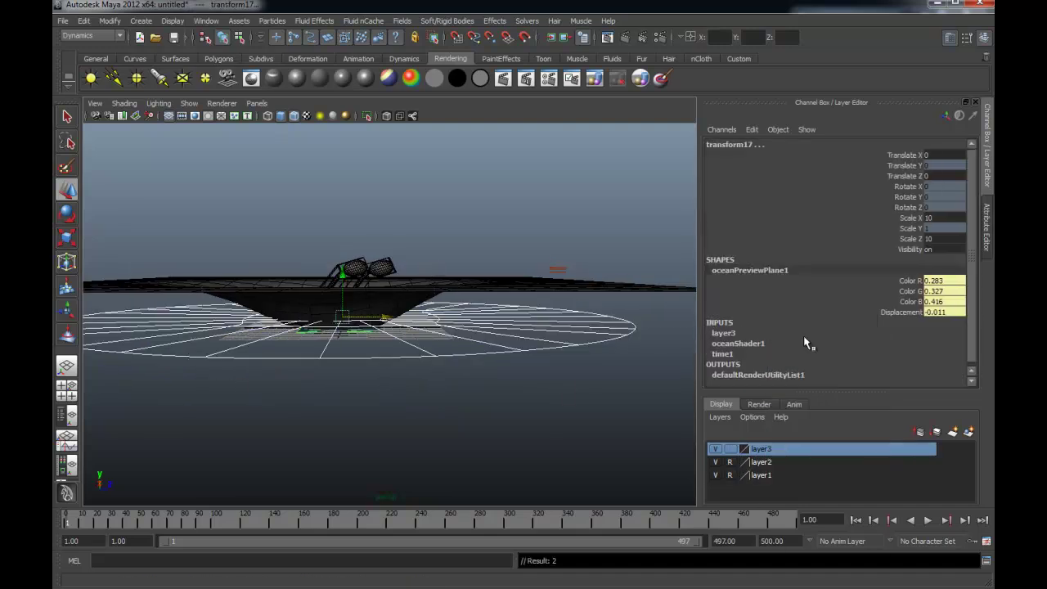
pyautogui.click(736, 463)
pyautogui.click(730, 449)
pyautogui.click(731, 449)
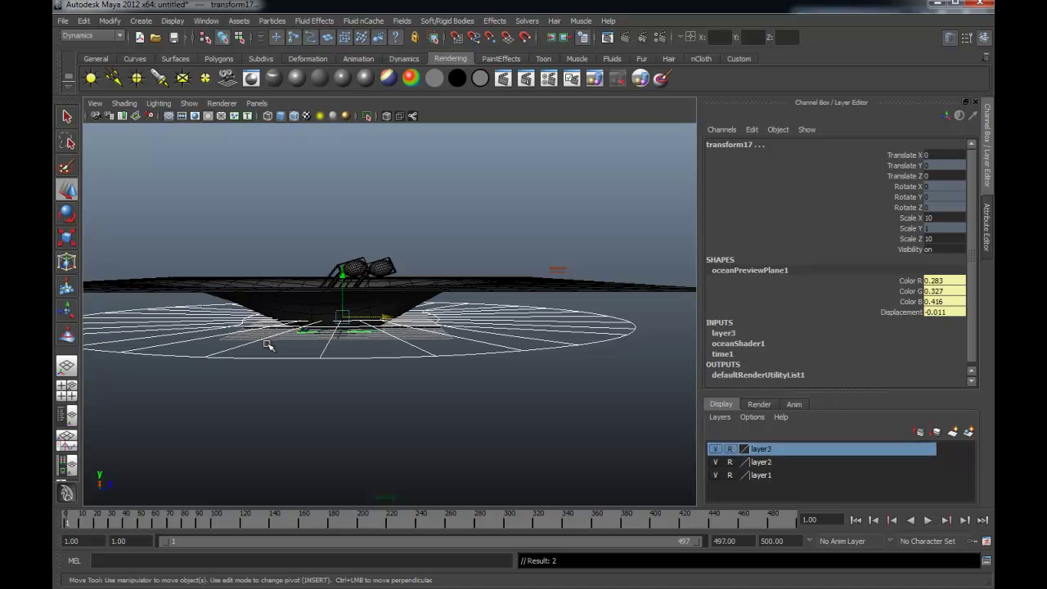
pyautogui.click(269, 346)
pyautogui.moveTo(463, 226)
pyautogui.keyDown('alt'); pyautogui.mouseDown()
pyautogui.moveTo(450, 267)
pyautogui.moveTo(409, 282)
pyautogui.mouseUp(); pyautogui.keyUp('alt')
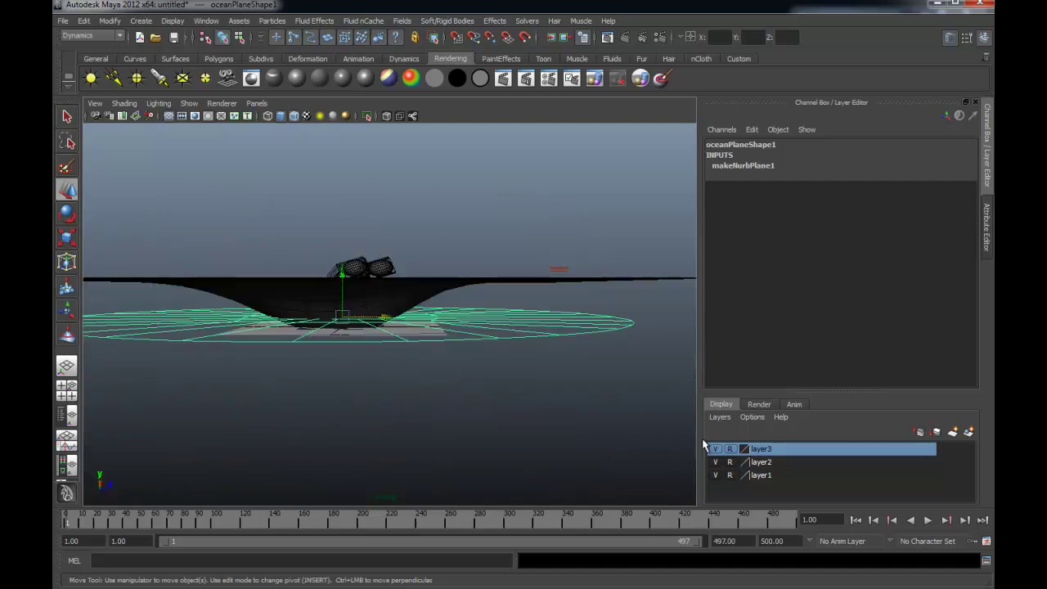
# Check layer3's contents, then select the directional light instead.
pyautogui.rightClick(794, 449)
pyautogui.click(818, 466)
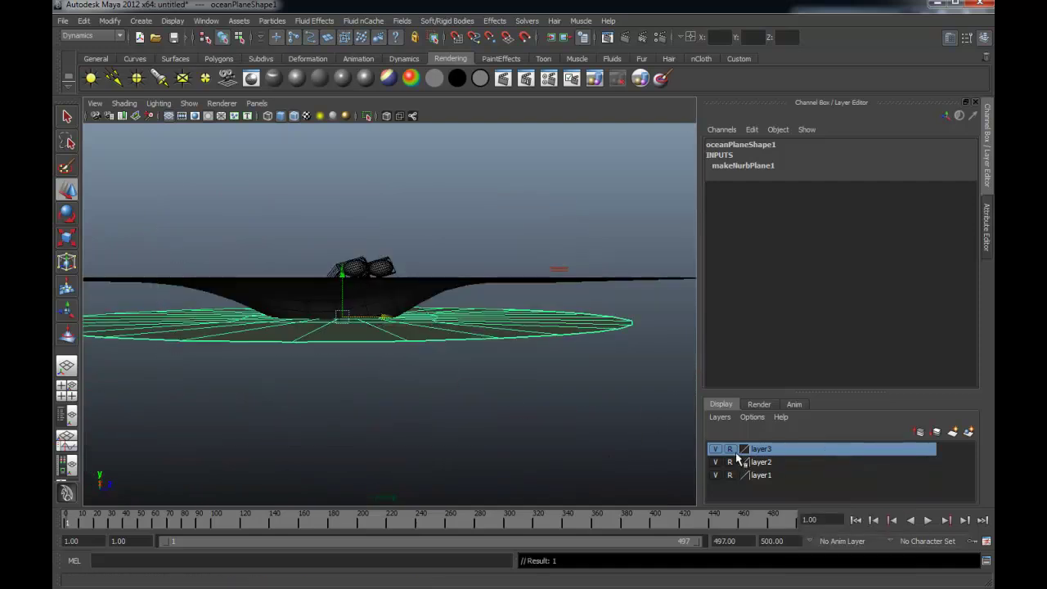
pyautogui.click(586, 371)
pyautogui.keyDown('alt'); pyautogui.moveTo(587, 372); pyautogui.dragTo(275, 385); pyautogui.keyUp('alt')
pyautogui.moveTo(202, 221)
pyautogui.mouseDown()
pyautogui.moveTo(332, 326)
pyautogui.moveTo(367, 292)
pyautogui.moveTo(351, 346)
pyautogui.moveTo(348, 306)
pyautogui.mouseUp()
pyautogui.click(564, 284)
pyautogui.moveTo(564, 284)
pyautogui.keyDown('alt'); pyautogui.mouseDown()
pyautogui.moveTo(509, 286)
pyautogui.moveTo(524, 280)
pyautogui.mouseUp(); pyautogui.keyUp('alt')
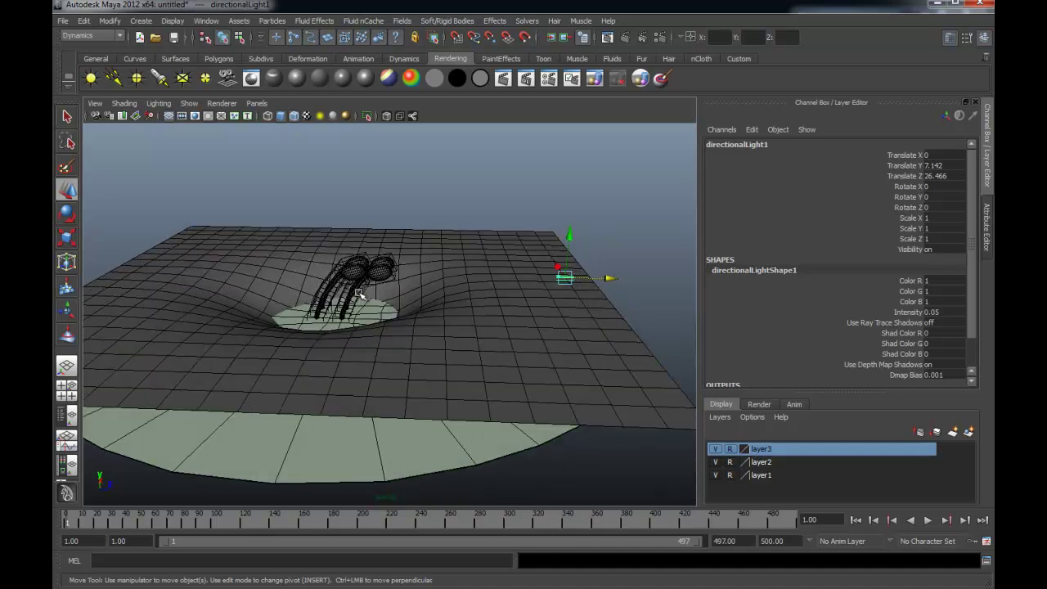
pyautogui.moveTo(339, 313)
pyautogui.keyDown('alt'); pyautogui.mouseDown()
pyautogui.moveTo(392, 332)
pyautogui.moveTo(341, 341)
pyautogui.moveTo(332, 320)
pyautogui.mouseUp(); pyautogui.keyUp('alt')
# Duplicate the light's group, rotate the copy around Y, and repeat with Shift+D for more copies.
pyautogui.click(337, 319)
pyautogui.press('e')
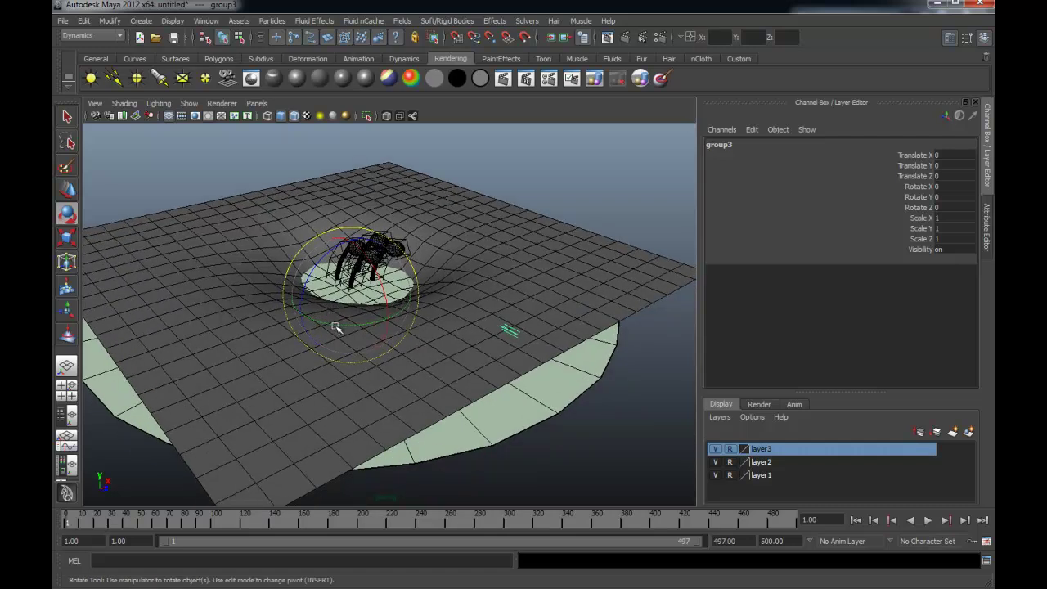
pyautogui.hotkey('ctrl', 'd')
pyautogui.moveTo(332, 324)
pyautogui.mouseDown()
pyautogui.moveTo(381, 320)
pyautogui.moveTo(336, 329)
pyautogui.moveTo(363, 306)
pyautogui.moveTo(362, 316)
pyautogui.moveTo(392, 317)
pyautogui.mouseUp()
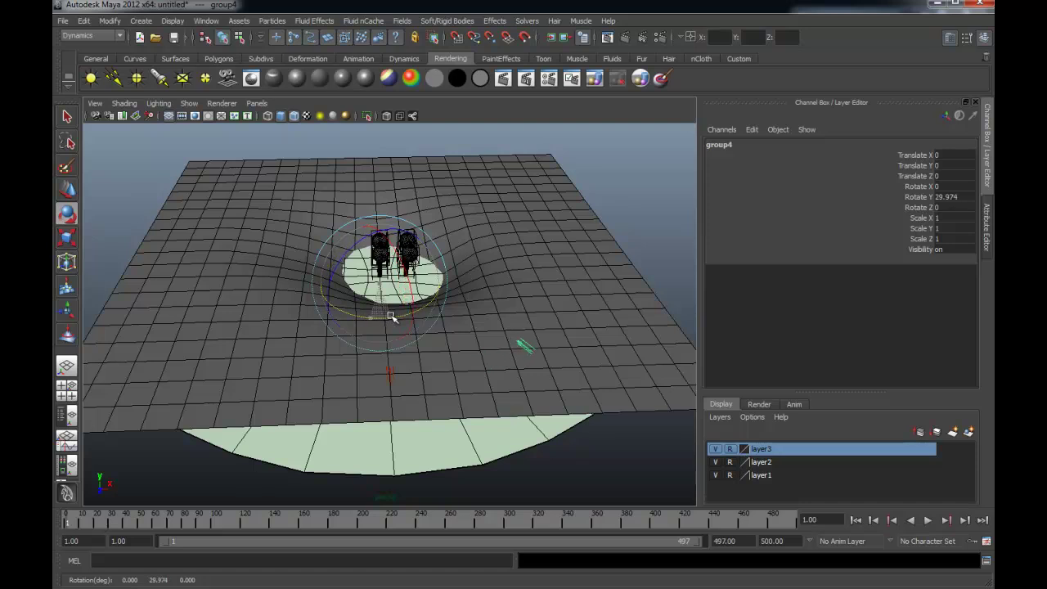
pyautogui.keyDown('alt'); pyautogui.moveTo(489, 342); pyautogui.dragTo(486, 344); pyautogui.keyUp('alt')
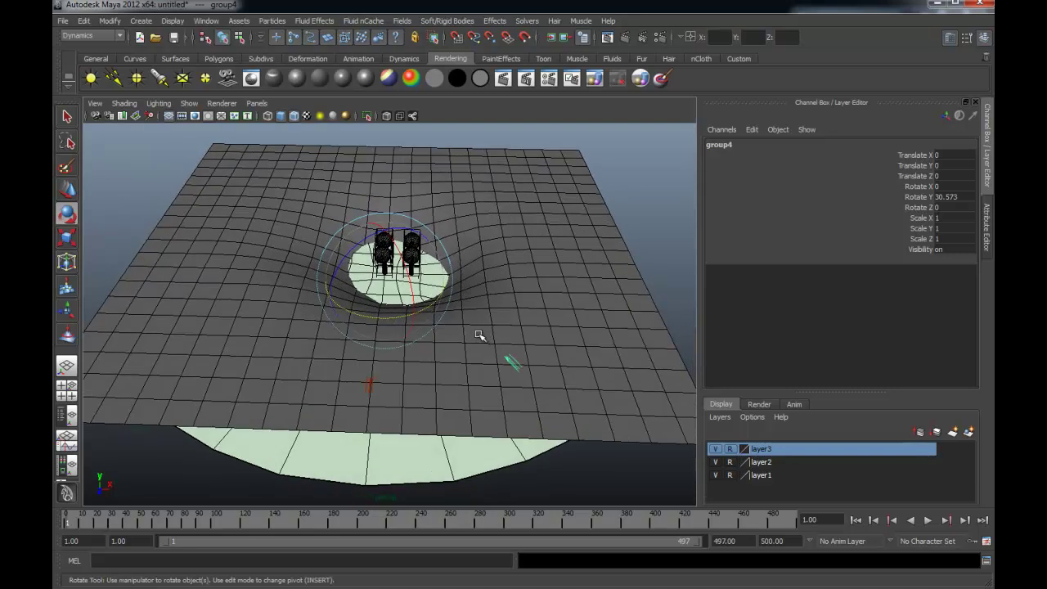
pyautogui.hotkey('shift', 'd')
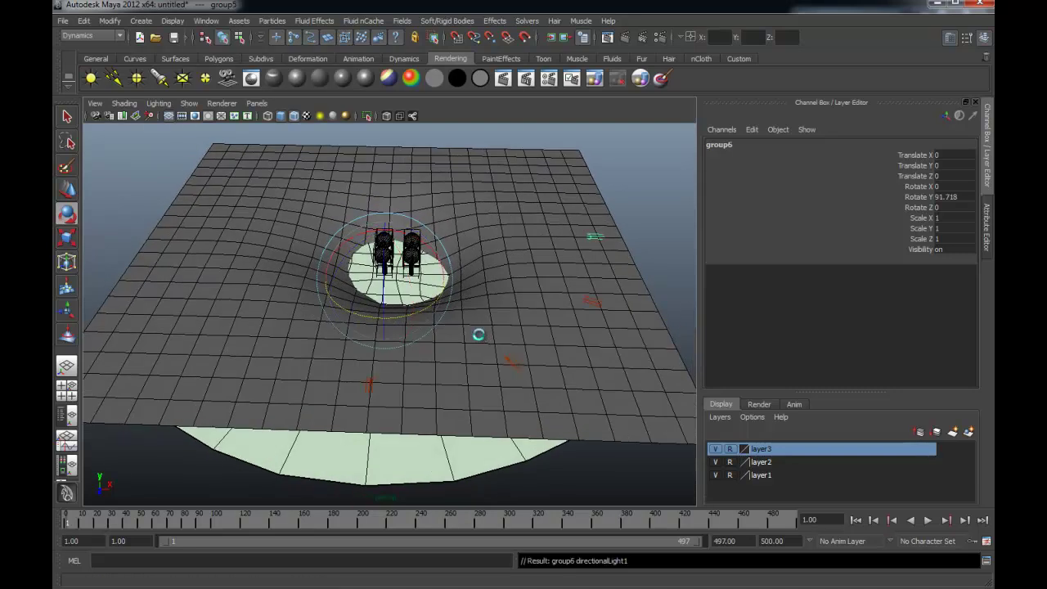
# Add more rotated light copies with Shift+D to close the ring around the plane.
pyautogui.hotkey('shift', 'd')
pyautogui.hotkey('shift', 'd')
pyautogui.hotkey('shift', 'd')
pyautogui.hotkey('shift', 'd')
pyautogui.hotkey('shift', 'd')
pyautogui.scroll(-3, 478, 333)
pyautogui.moveTo(479, 323)
pyautogui.keyDown('alt'); pyautogui.mouseDown()
pyautogui.moveTo(498, 304)
pyautogui.moveTo(412, 257)
pyautogui.moveTo(329, 270)
pyautogui.mouseUp(); pyautogui.keyUp('alt')
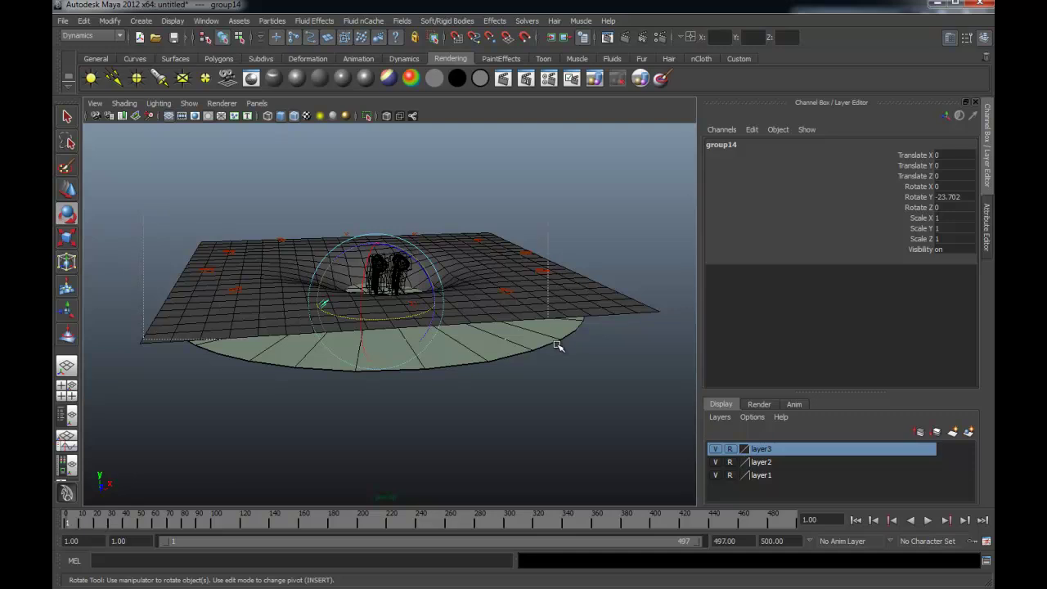
pyautogui.moveTo(144, 205); pyautogui.dragTo(589, 364)
pyautogui.moveTo(458, 346)
pyautogui.keyDown('alt'); pyautogui.mouseDown()
pyautogui.moveTo(507, 373)
pyautogui.moveTo(456, 339)
pyautogui.moveTo(474, 338)
pyautogui.mouseUp(); pyautogui.keyUp('alt')
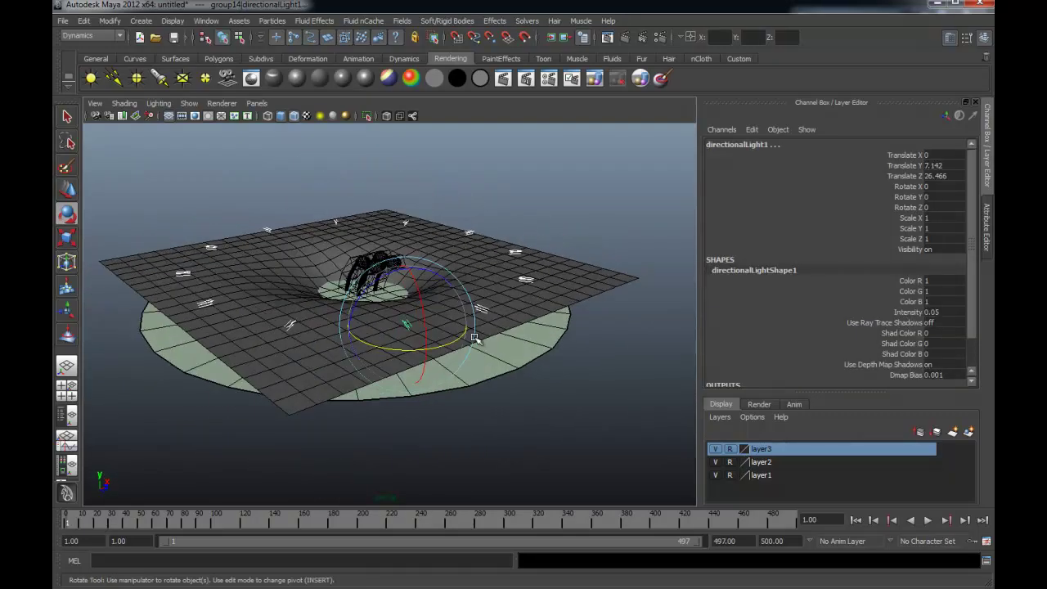
# Select parent group14, duplicate it tilted in X, and repeat to build the light dome up to group86.
pyautogui.press('Up')
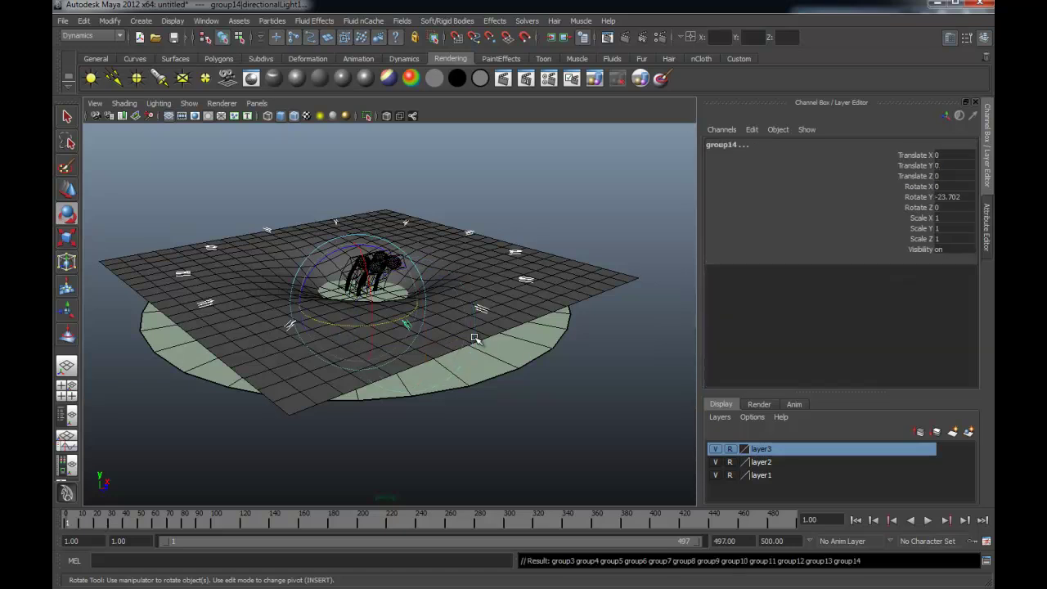
pyautogui.keyDown('alt'); pyautogui.moveTo(482, 344); pyautogui.dragTo(455, 321); pyautogui.keyUp('alt')
pyautogui.moveTo(377, 289)
pyautogui.keyDown('alt'); pyautogui.mouseDown()
pyautogui.moveTo(438, 286)
pyautogui.moveTo(375, 280)
pyautogui.mouseUp(); pyautogui.keyUp('alt')
pyautogui.hotkey('ctrl', 'd')
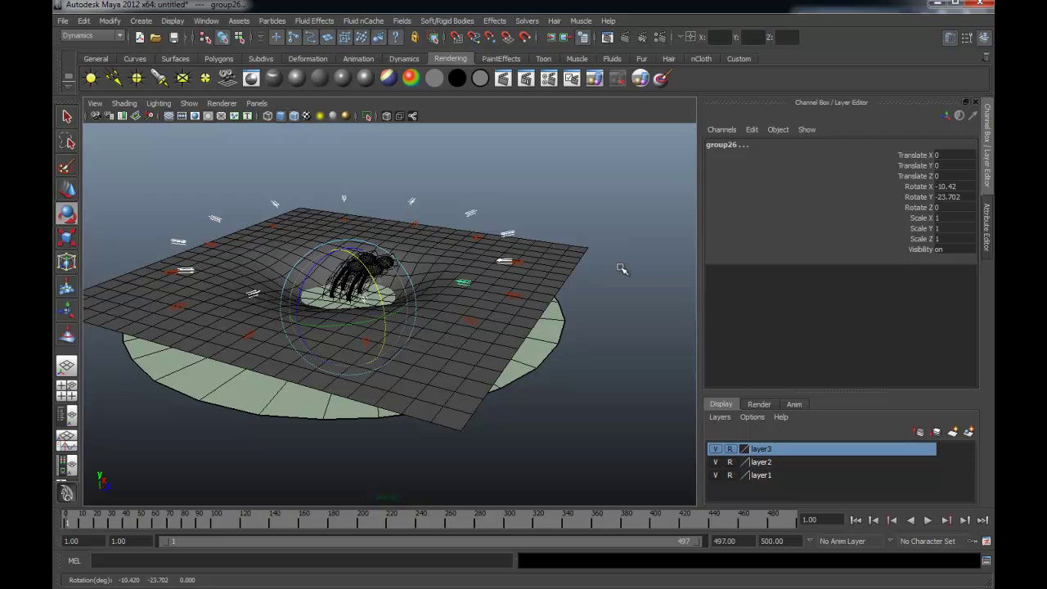
pyautogui.keyDown('alt'); pyautogui.moveTo(512, 285); pyautogui.dragTo(480, 283); pyautogui.keyUp('alt')
pyautogui.hotkey('shift', 'd')
pyautogui.hotkey('shift', 'd')
pyautogui.hotkey('shift', 'd')
pyautogui.hotkey('shift', 'd')
pyautogui.hotkey('shift', 'd')
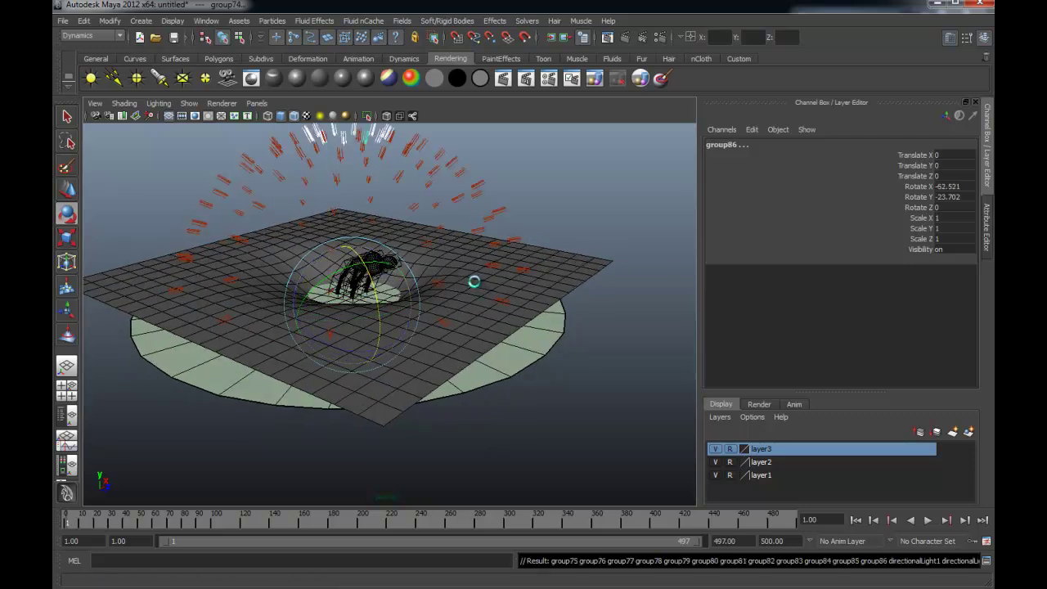
pyautogui.keyDown('alt'); pyautogui.moveTo(477, 283); pyautogui.dragTo(408, 280); pyautogui.keyUp('alt')
pyautogui.keyDown('alt'); pyautogui.moveTo(408, 279); pyautogui.dragTo(479, 306, button='right'); pyautogui.keyUp('alt')
pyautogui.moveTo(479, 306)
pyautogui.keyDown('alt'); pyautogui.mouseDown()
pyautogui.moveTo(386, 292)
pyautogui.moveTo(439, 360)
pyautogui.mouseUp(); pyautogui.keyUp('alt')
pyautogui.keyDown('alt'); pyautogui.moveTo(439, 359); pyautogui.dragTo(409, 343, button='right'); pyautogui.keyUp('alt')
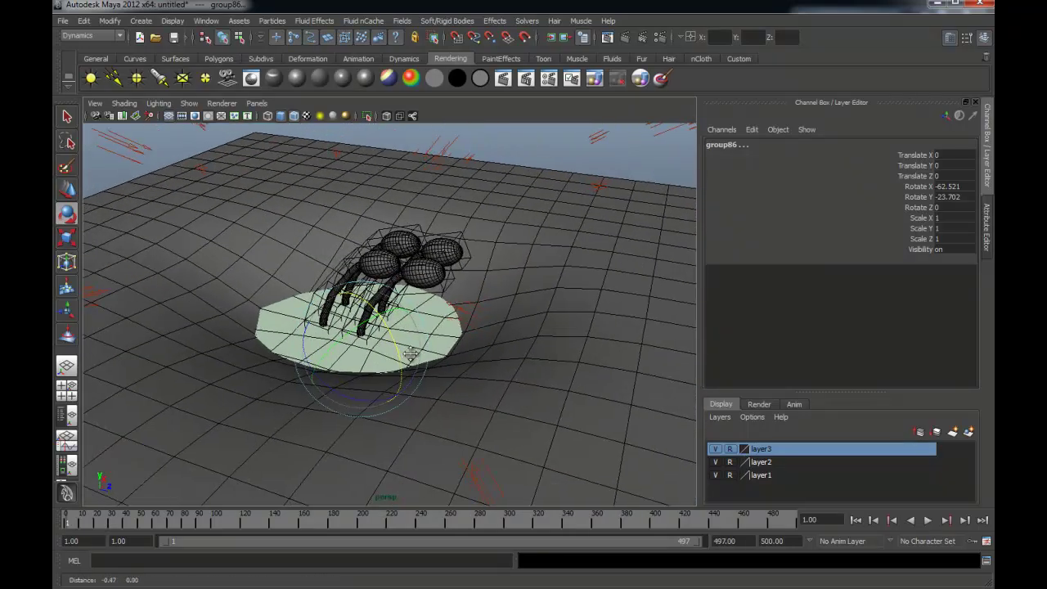
pyautogui.keyDown('alt'); pyautogui.moveTo(409, 343); pyautogui.dragTo(429, 370); pyautogui.keyUp('alt')
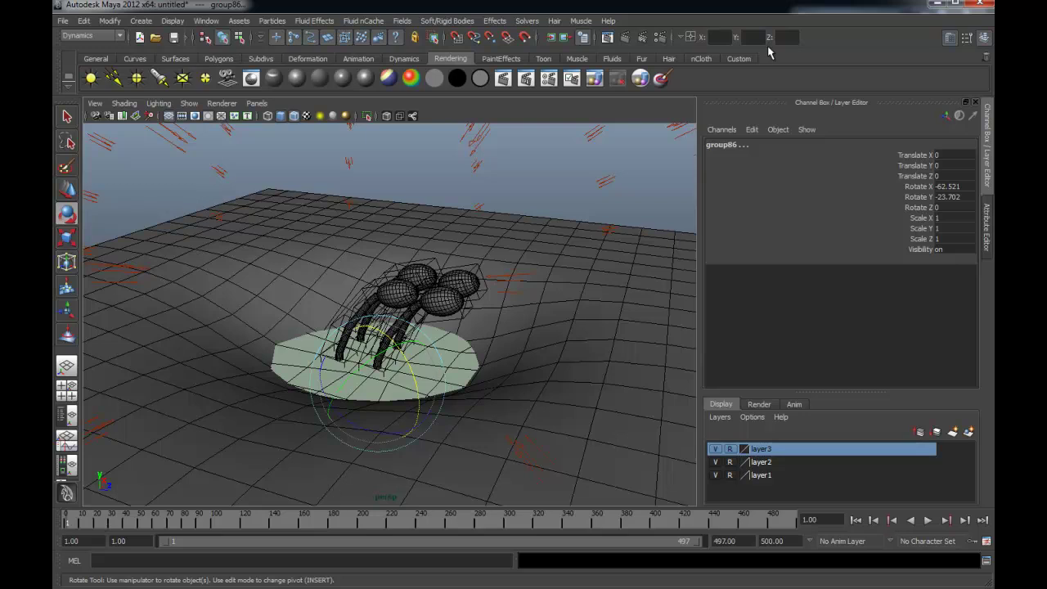
pyautogui.click(624, 37)
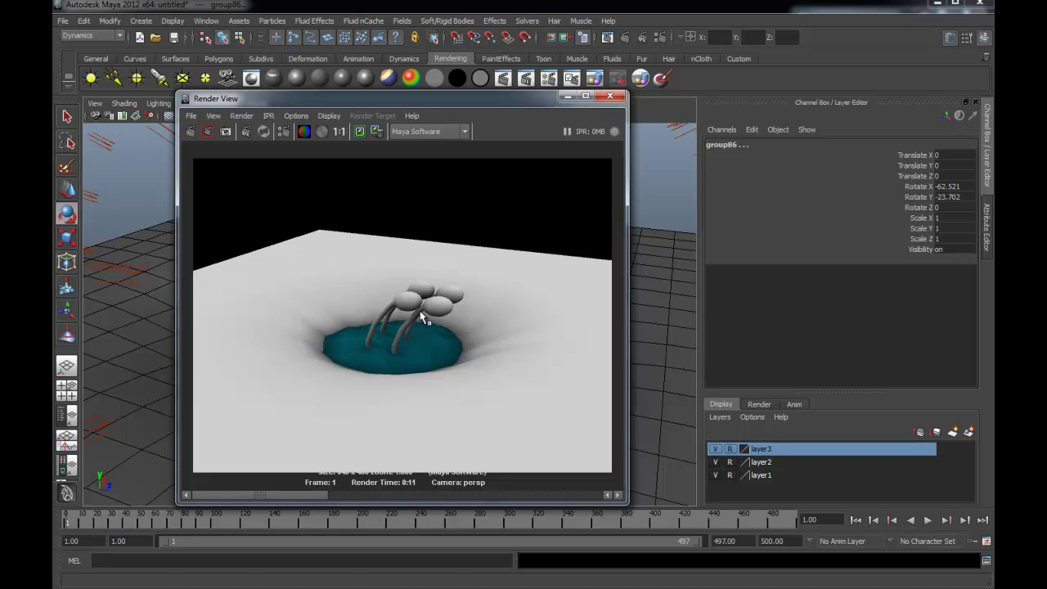
pyautogui.click(607, 97)
pyautogui.click(507, 204)
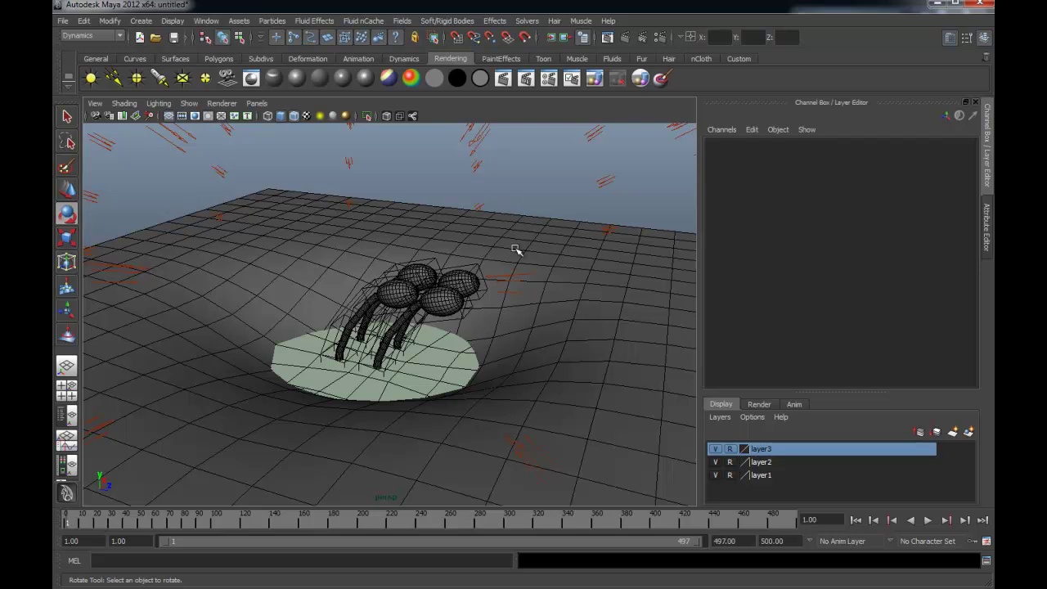
pyautogui.moveTo(513, 245)
pyautogui.keyDown('alt'); pyautogui.mouseDown()
pyautogui.moveTo(414, 273)
pyautogui.moveTo(423, 276)
pyautogui.moveTo(376, 269)
pyautogui.moveTo(454, 267)
pyautogui.moveTo(433, 278)
pyautogui.moveTo(444, 273)
pyautogui.moveTo(411, 257)
pyautogui.moveTo(414, 184)
pyautogui.moveTo(603, 448)
pyautogui.moveTo(577, 416)
pyautogui.mouseUp(); pyautogui.keyUp('alt')
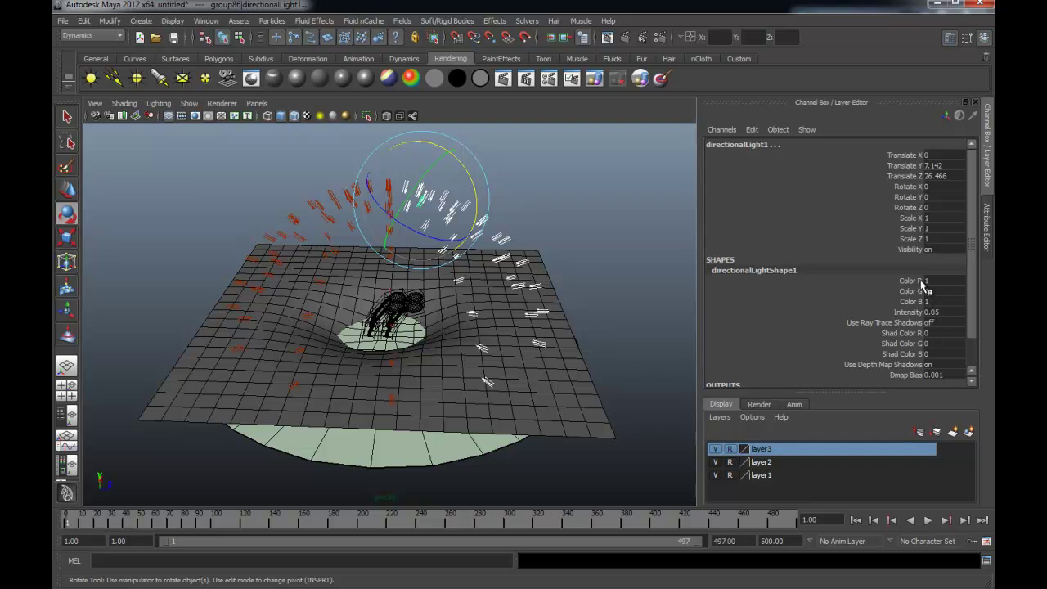
# Change Color B on half the dome lights and Color G on the other half.
pyautogui.doubleClick(940, 302)
pyautogui.click(551, 219)
pyautogui.moveTo(507, 215)
pyautogui.keyDown('alt'); pyautogui.mouseDown()
pyautogui.moveTo(602, 229)
pyautogui.moveTo(518, 238)
pyautogui.moveTo(509, 205)
pyautogui.moveTo(550, 202)
pyautogui.moveTo(177, 196)
pyautogui.moveTo(262, 199)
pyautogui.mouseUp(); pyautogui.keyUp('alt')
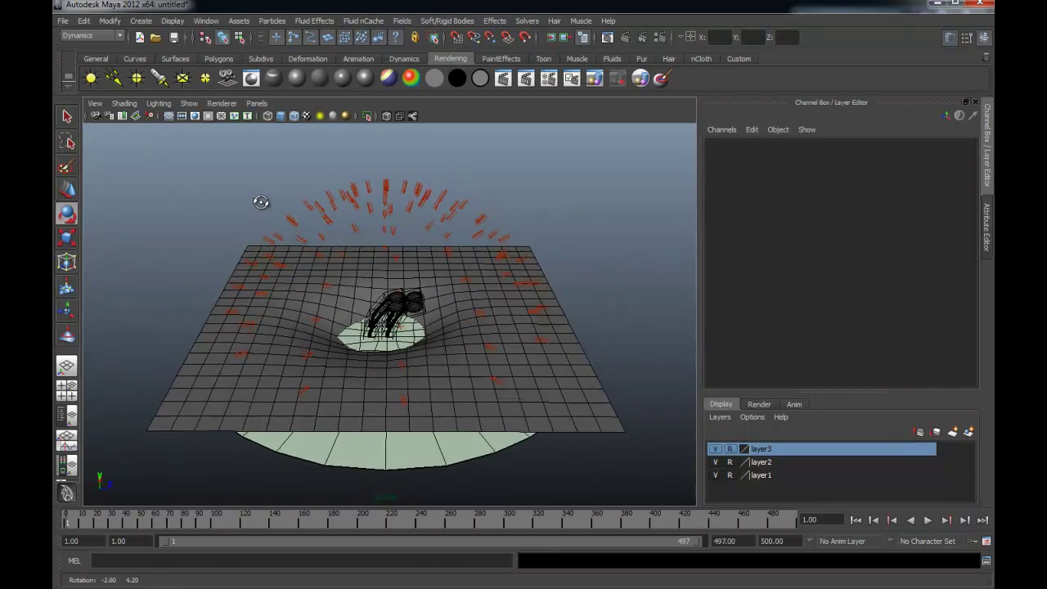
pyautogui.moveTo(151, 204); pyautogui.dragTo(397, 422)
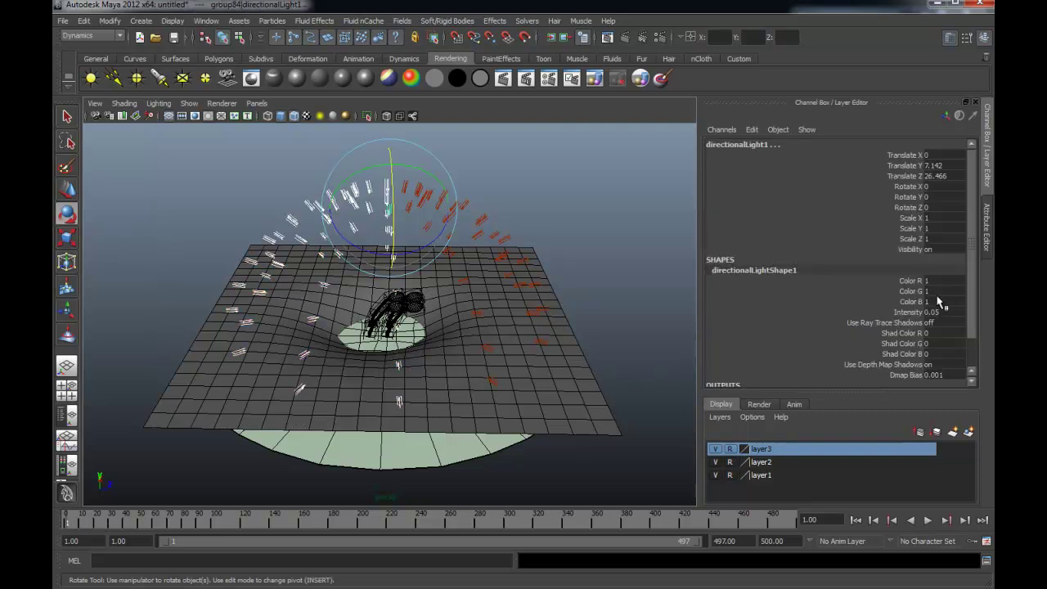
pyautogui.doubleClick(936, 292)
pyautogui.write('2')
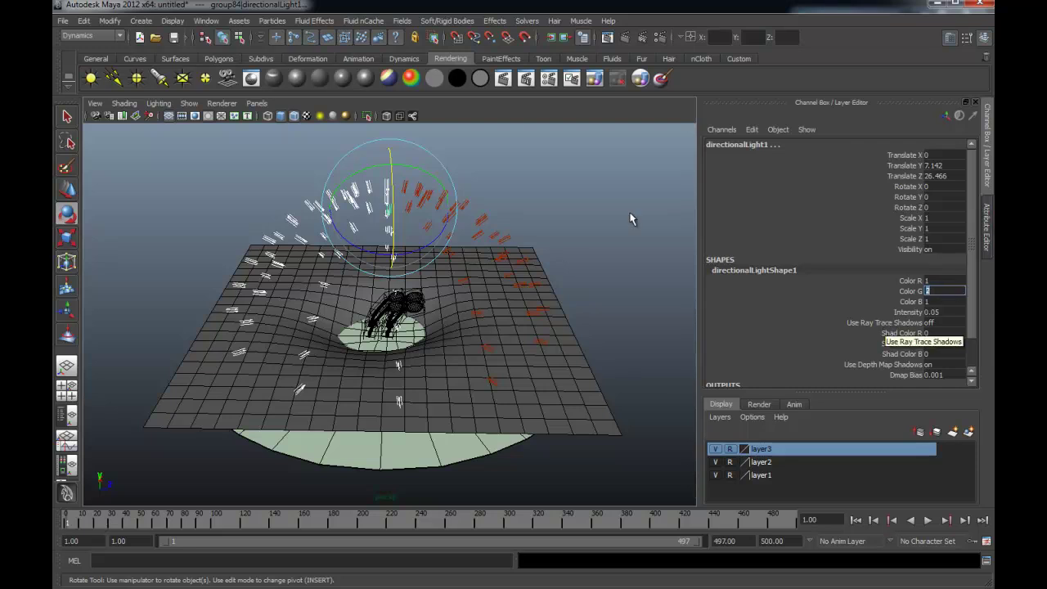
pyautogui.click(549, 217)
# Test-render the stalks to check the blue-cyan cast, then close the render window.
pyautogui.moveTo(523, 253)
pyautogui.keyDown('alt'); pyautogui.mouseDown()
pyautogui.moveTo(495, 285)
pyautogui.moveTo(533, 177)
pyautogui.mouseUp(); pyautogui.keyUp('alt')
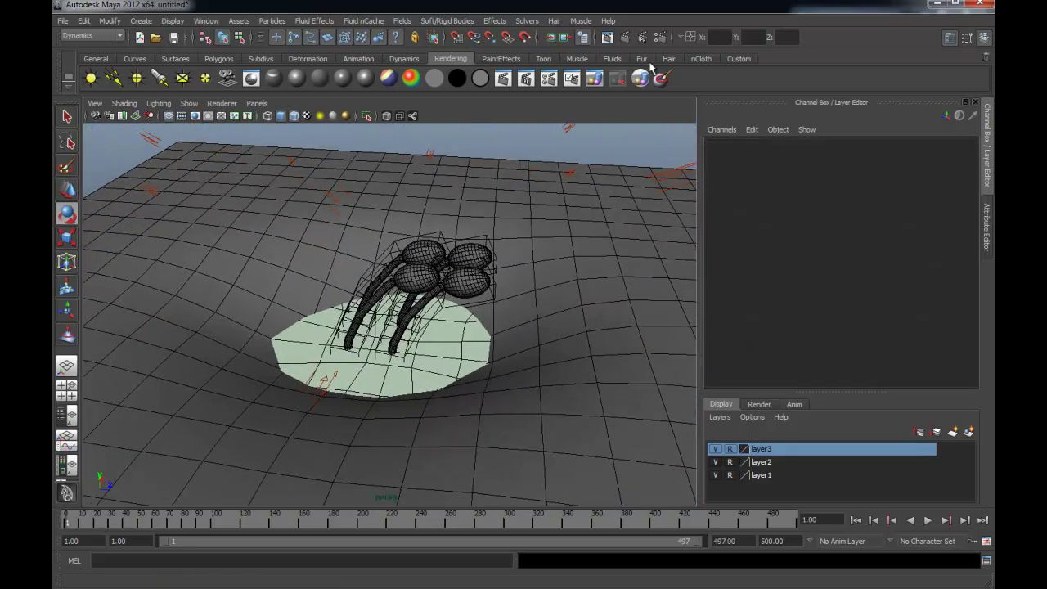
pyautogui.click(625, 37)
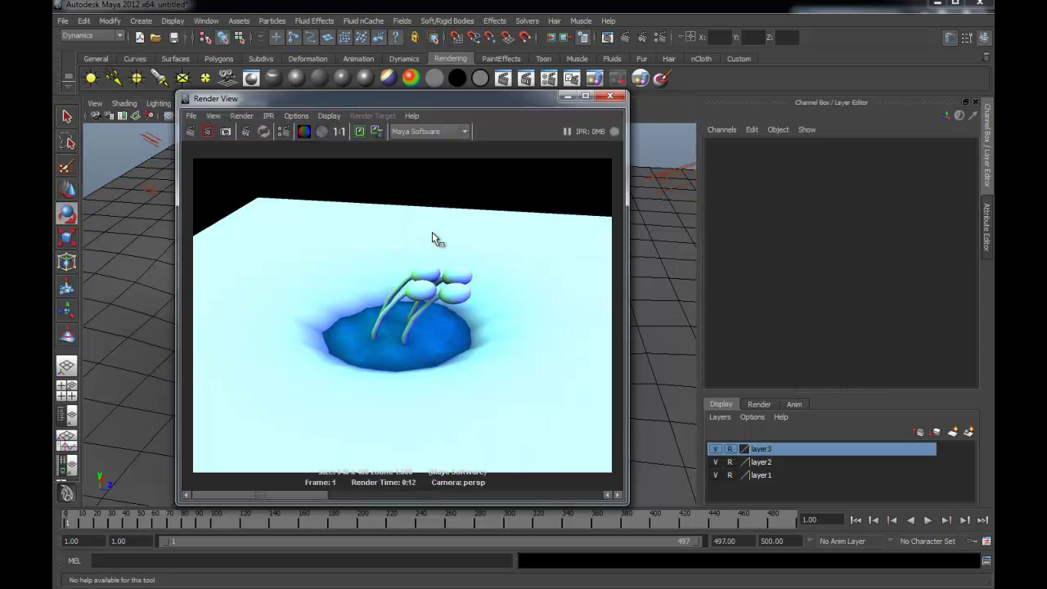
pyautogui.click(609, 97)
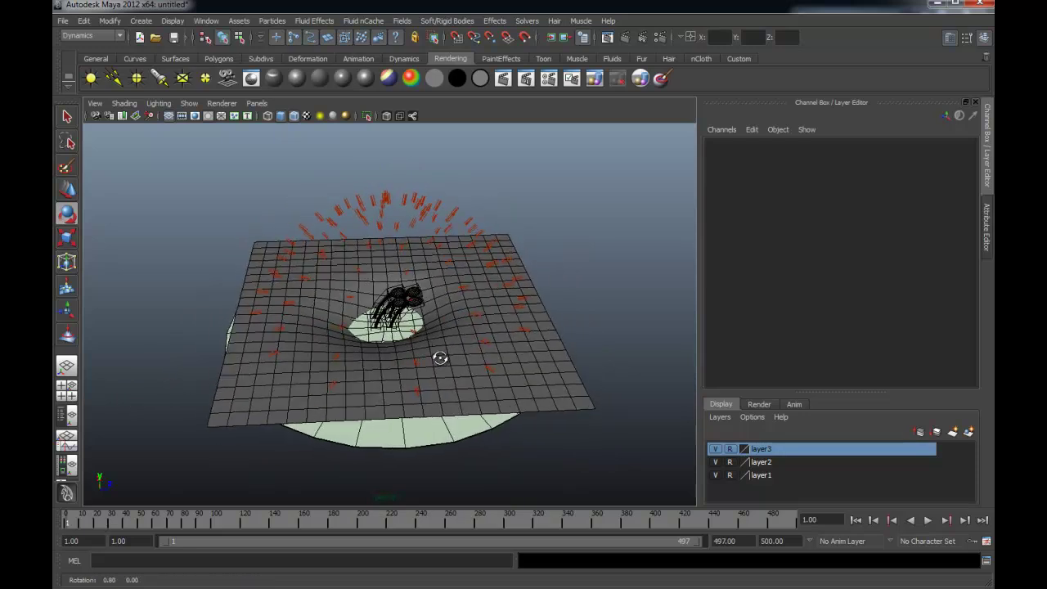
pyautogui.keyDown('alt'); pyautogui.moveTo(399, 288); pyautogui.dragTo(430, 363); pyautogui.keyUp('alt')
pyautogui.click(507, 432)
pyautogui.moveTo(507, 432)
pyautogui.keyDown('alt'); pyautogui.mouseDown()
pyautogui.moveTo(551, 409)
pyautogui.moveTo(440, 407)
pyautogui.moveTo(438, 373)
pyautogui.mouseUp(); pyautogui.keyUp('alt')
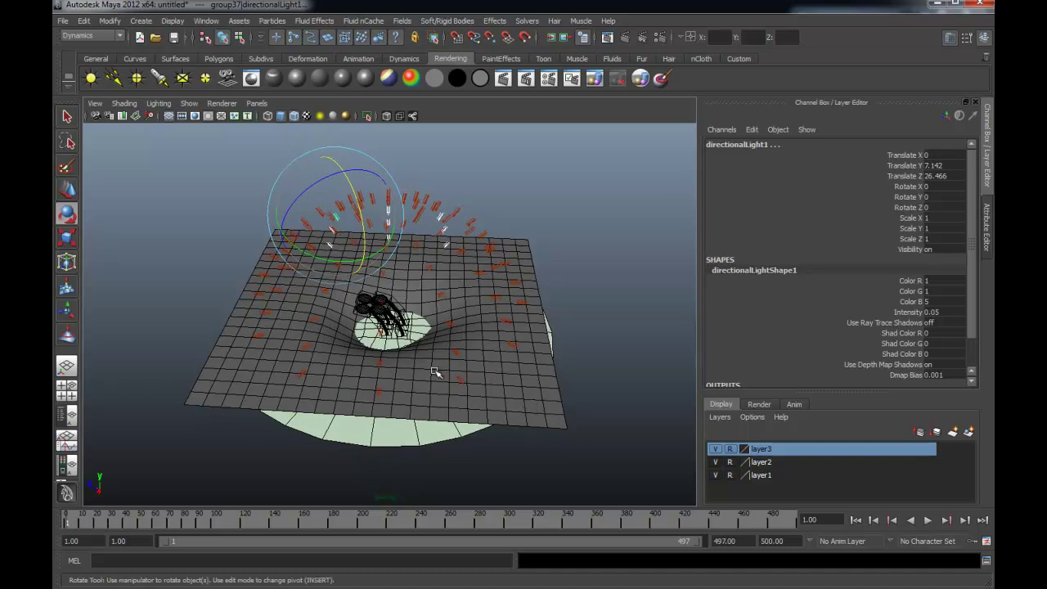
pyautogui.moveTo(340, 309)
pyautogui.mouseDown()
pyautogui.moveTo(511, 412)
pyautogui.moveTo(410, 413)
pyautogui.mouseUp()
pyautogui.doubleClick(934, 281)
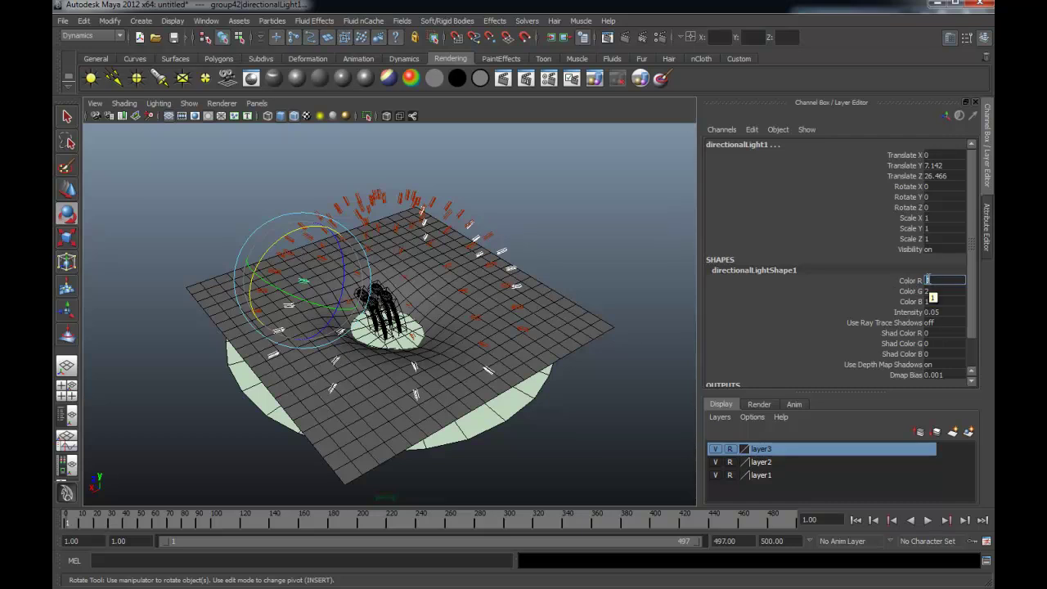
pyautogui.click(573, 193)
pyautogui.moveTo(573, 193)
pyautogui.keyDown('alt'); pyautogui.mouseDown()
pyautogui.moveTo(346, 192)
pyautogui.moveTo(420, 227)
pyautogui.mouseUp(); pyautogui.keyUp('alt')
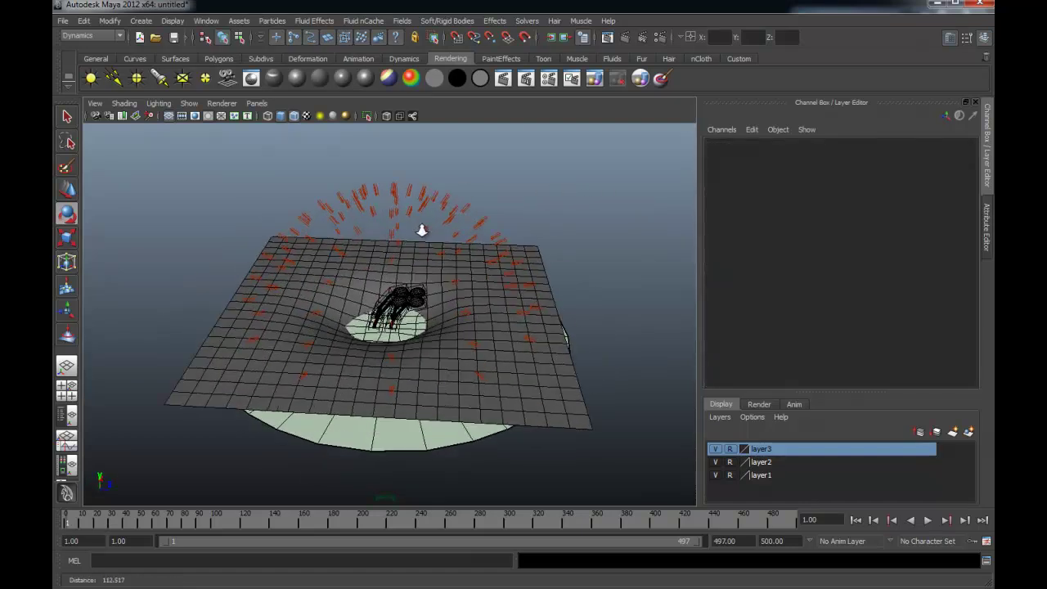
pyautogui.scroll(3, 507, 245)
pyautogui.moveTo(507, 246)
pyautogui.keyDown('alt'); pyautogui.mouseDown()
pyautogui.moveTo(416, 269)
pyautogui.moveTo(400, 258)
pyautogui.mouseUp(); pyautogui.keyUp('alt')
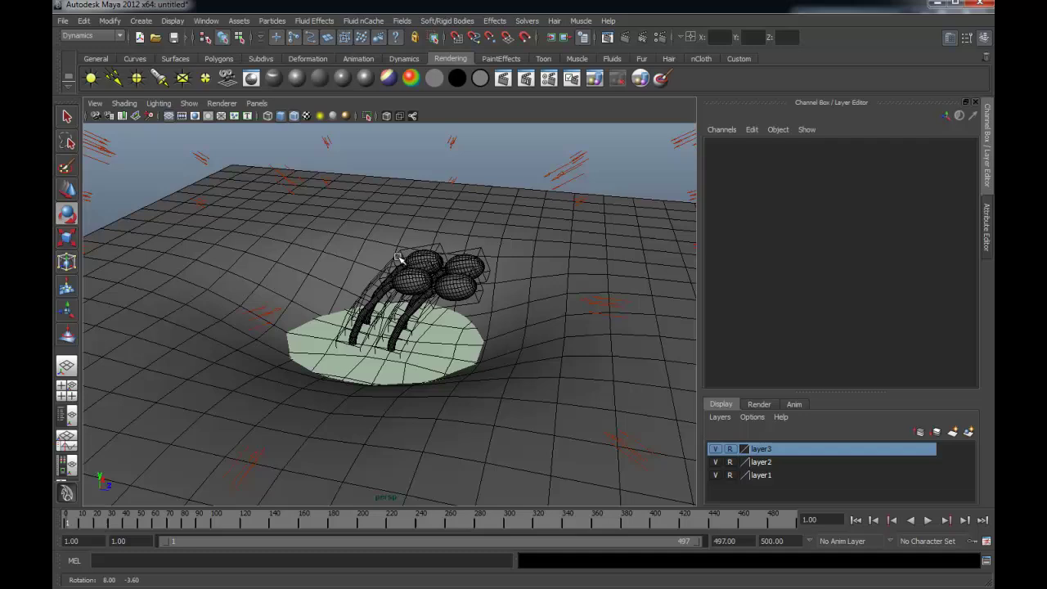
pyautogui.click(624, 38)
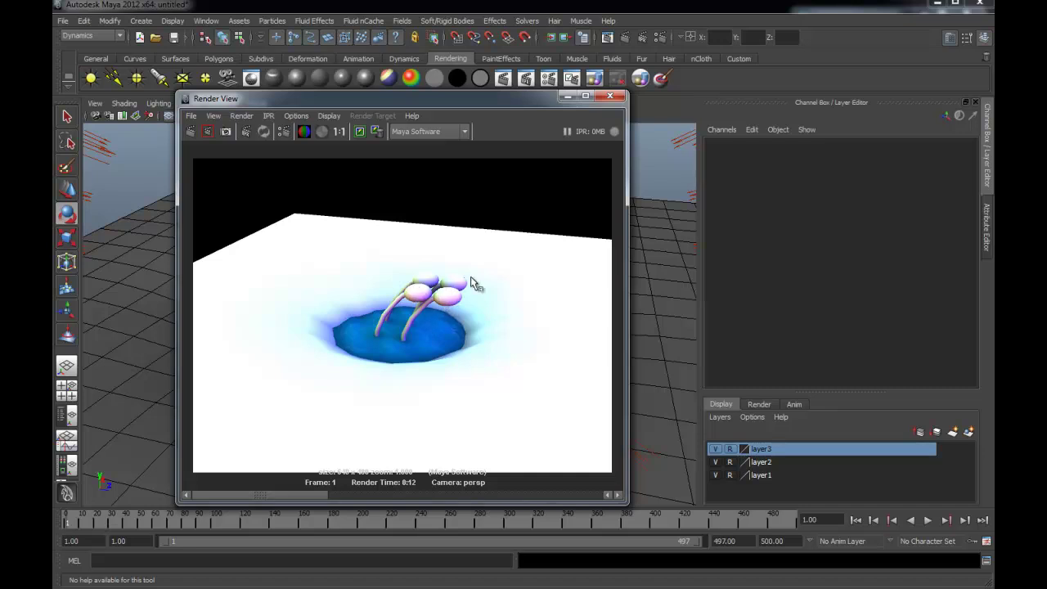
pyautogui.click(609, 97)
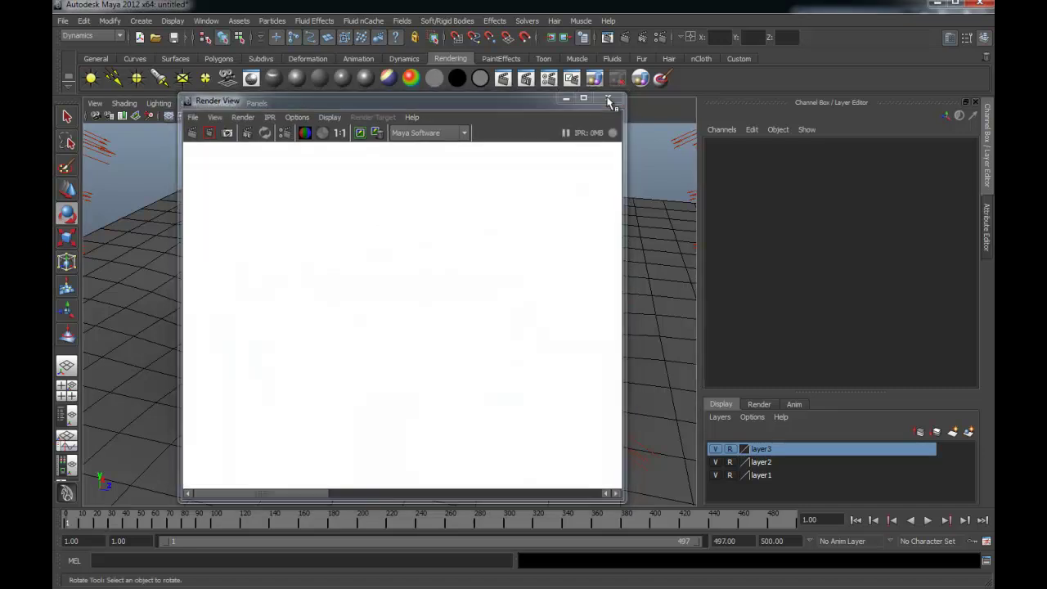
pyautogui.keyDown('alt'); pyautogui.moveTo(523, 213); pyautogui.dragTo(221, 178); pyautogui.keyUp('alt')
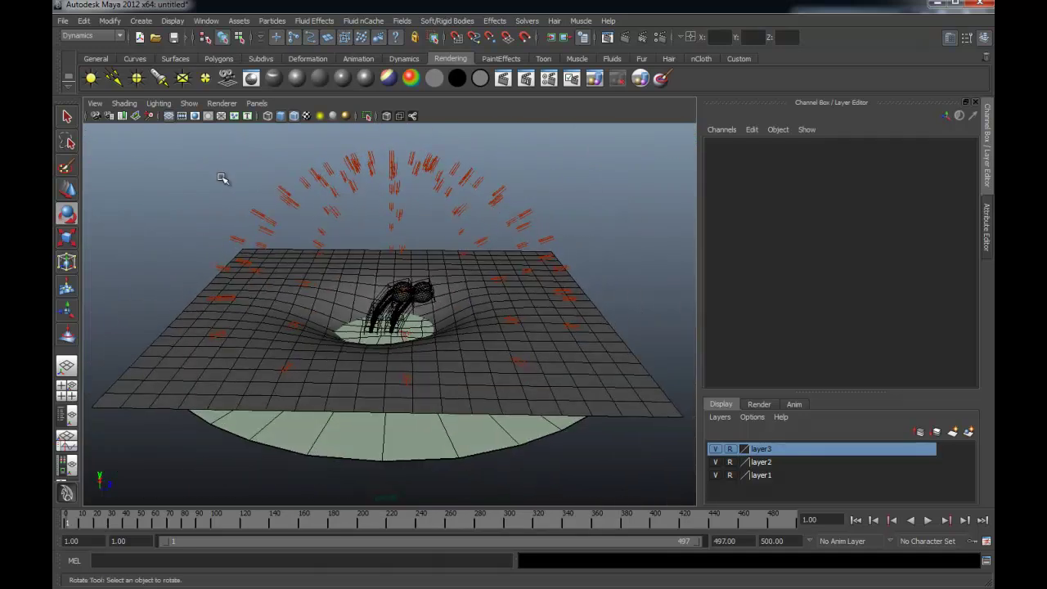
# Set the Intensity of all dome directional lights to 0.03.
pyautogui.moveTo(169, 159); pyautogui.dragTo(622, 442)
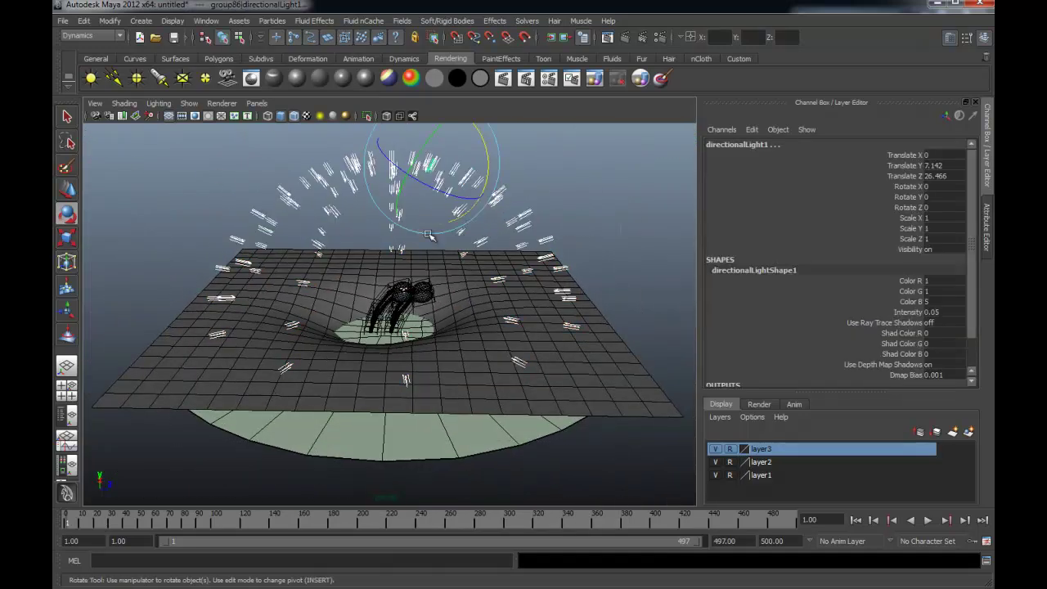
pyautogui.doubleClick(953, 312)
pyautogui.click(959, 312)
pyautogui.press('BackSpace')
pyautogui.write('3')
pyautogui.press('Return')
# Render the stalks with the dimmer lights, then close the rendered image.
pyautogui.click(334, 276)
pyautogui.keyDown('alt'); pyautogui.moveTo(334, 275); pyautogui.dragTo(435, 322, button='right'); pyautogui.keyUp('alt')
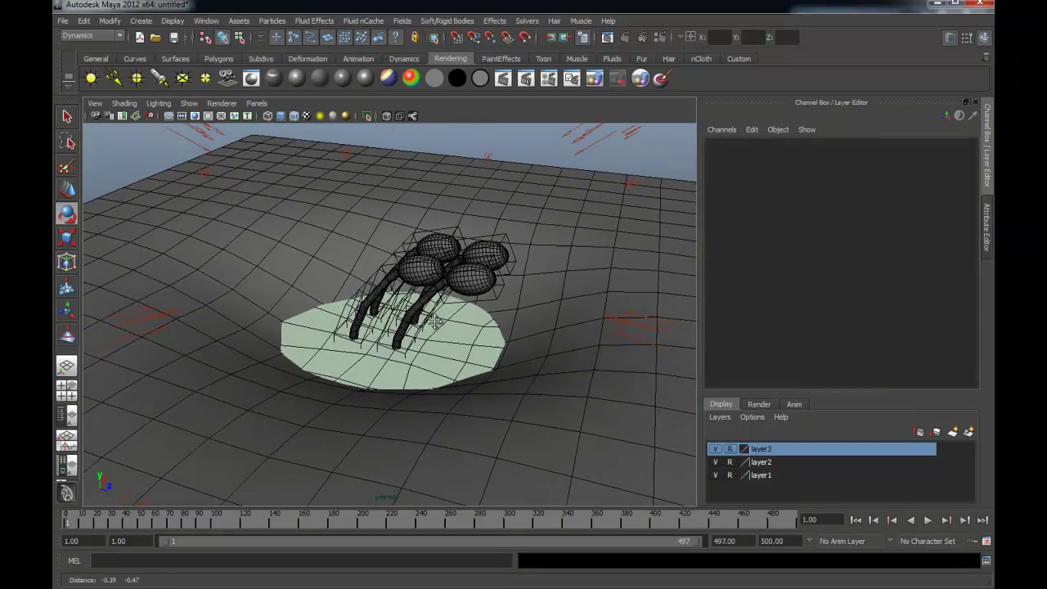
pyautogui.click(610, 37)
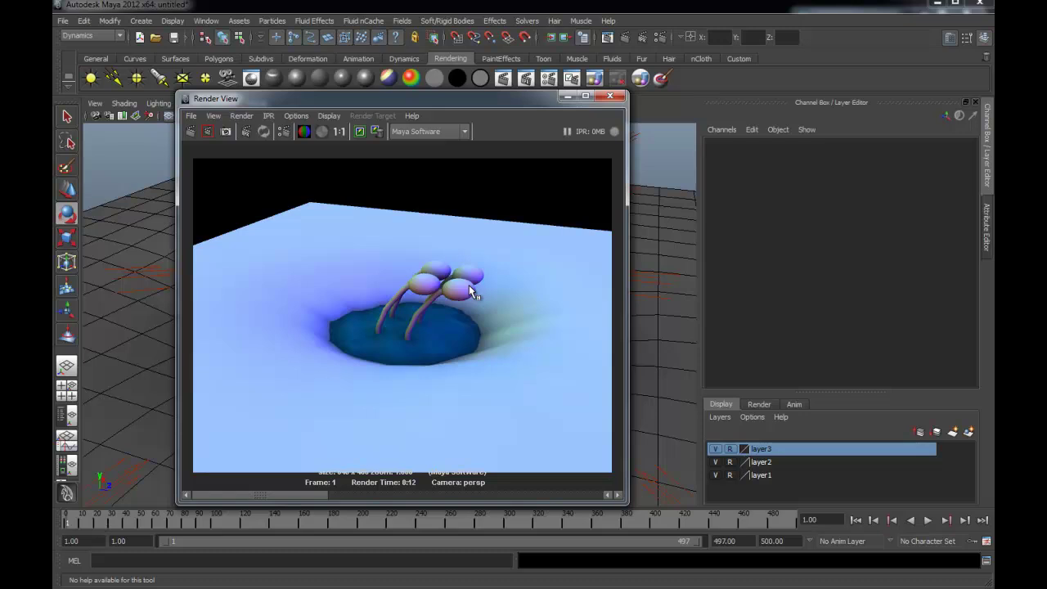
pyautogui.click(610, 97)
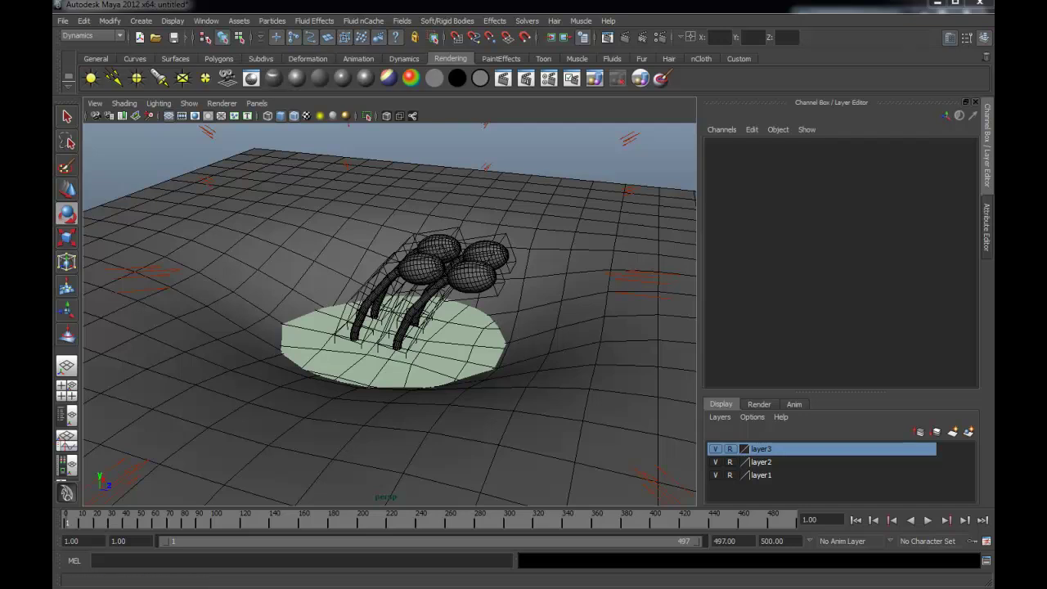
# Set Maya Software anti-aliasing to Production quality and enable Raytracing in Render Settings.
pyautogui.click(606, 37)
pyautogui.moveTo(924, 47); pyautogui.dragTo(666, 40)
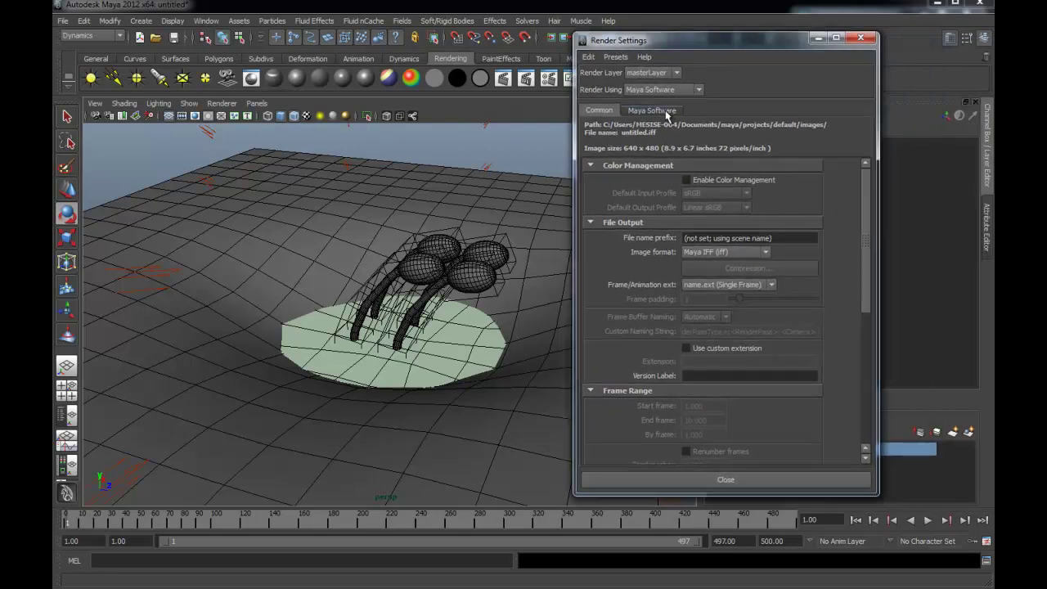
pyautogui.click(664, 110)
pyautogui.click(723, 145)
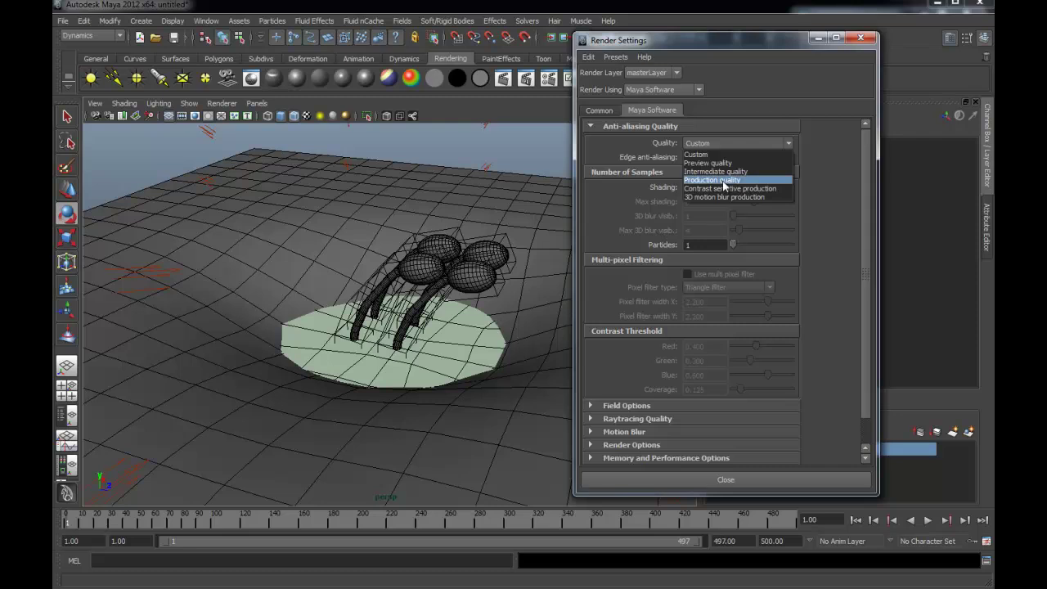
pyautogui.click(722, 180)
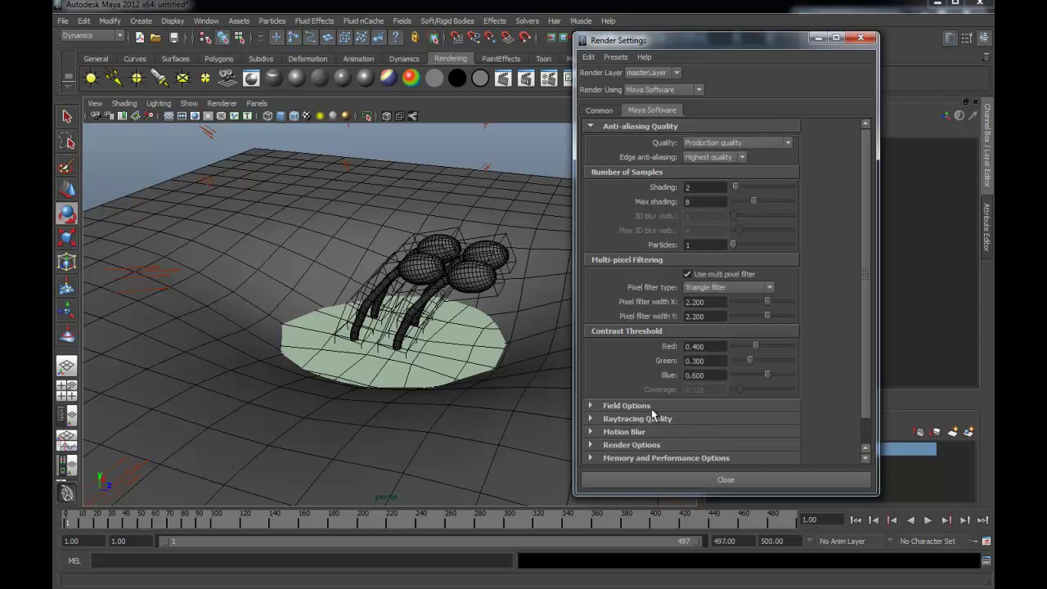
pyautogui.click(636, 419)
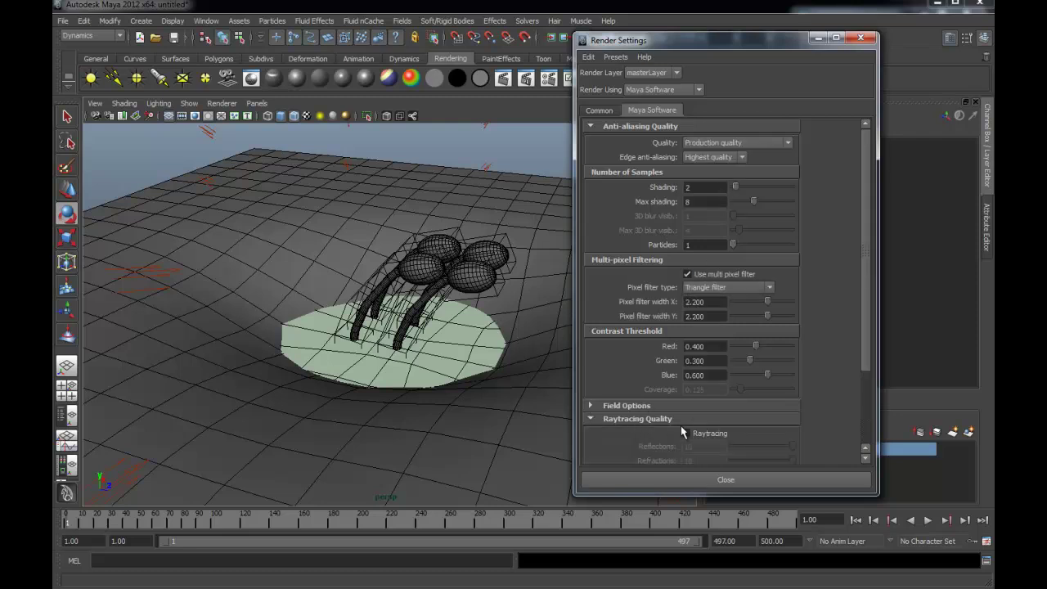
pyautogui.click(693, 433)
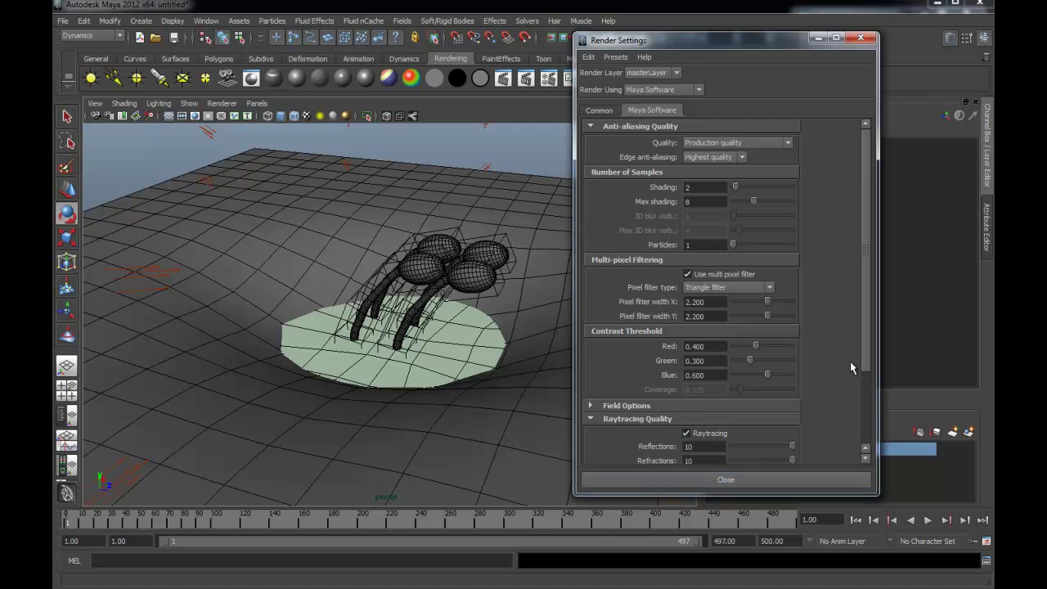
pyautogui.scroll(-1, 865, 342)
pyautogui.scroll(-3, 866, 342)
pyautogui.click(692, 481)
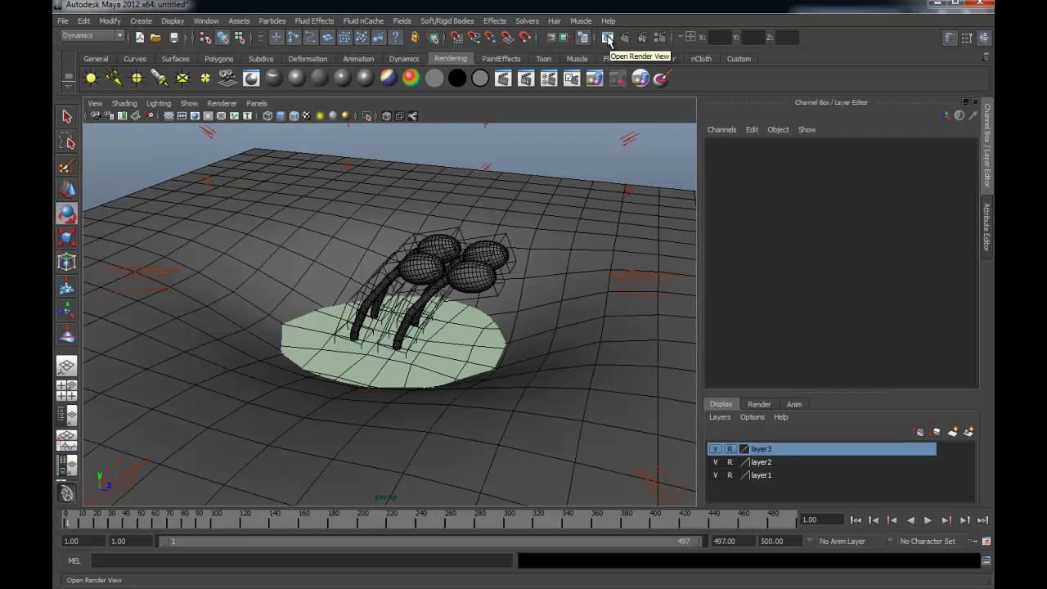
# Render the stalks scene at production quality in Render View, then re-render the frame.
pyautogui.click(608, 41)
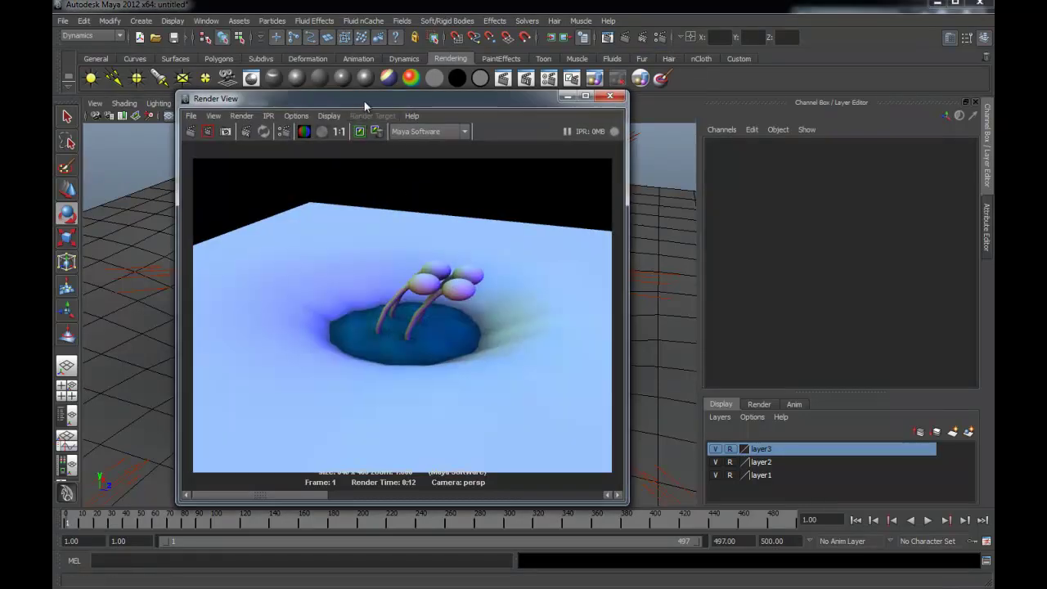
pyautogui.moveTo(365, 102); pyautogui.dragTo(553, 101)
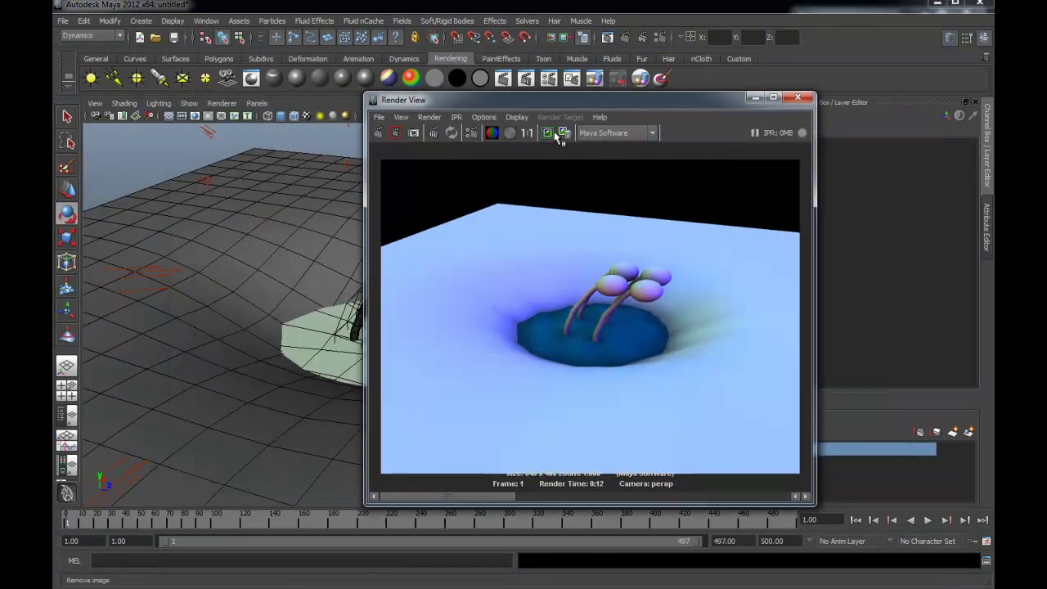
pyautogui.click(381, 134)
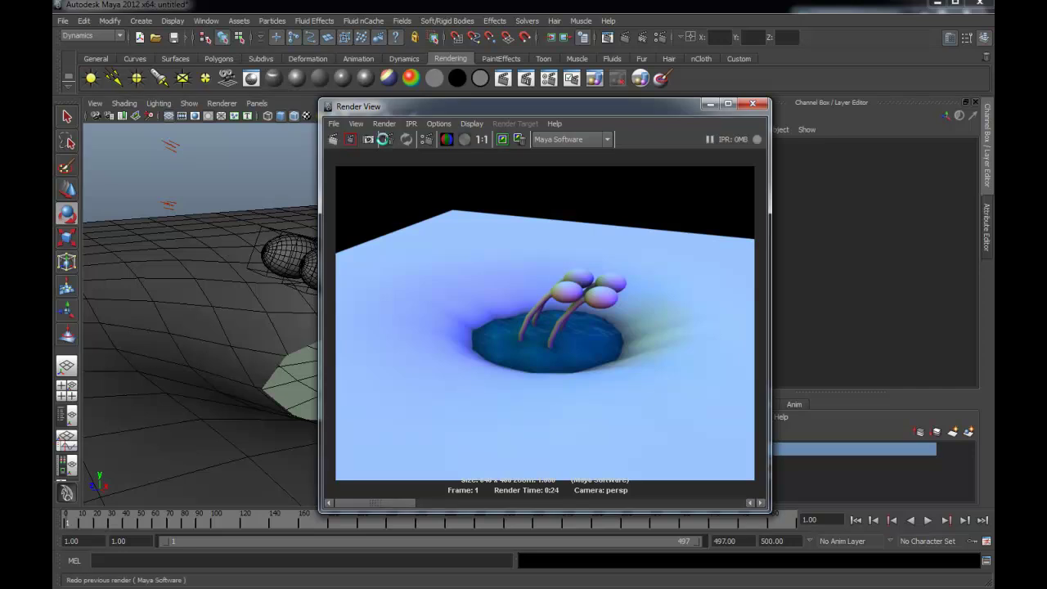
pyautogui.click(383, 139)
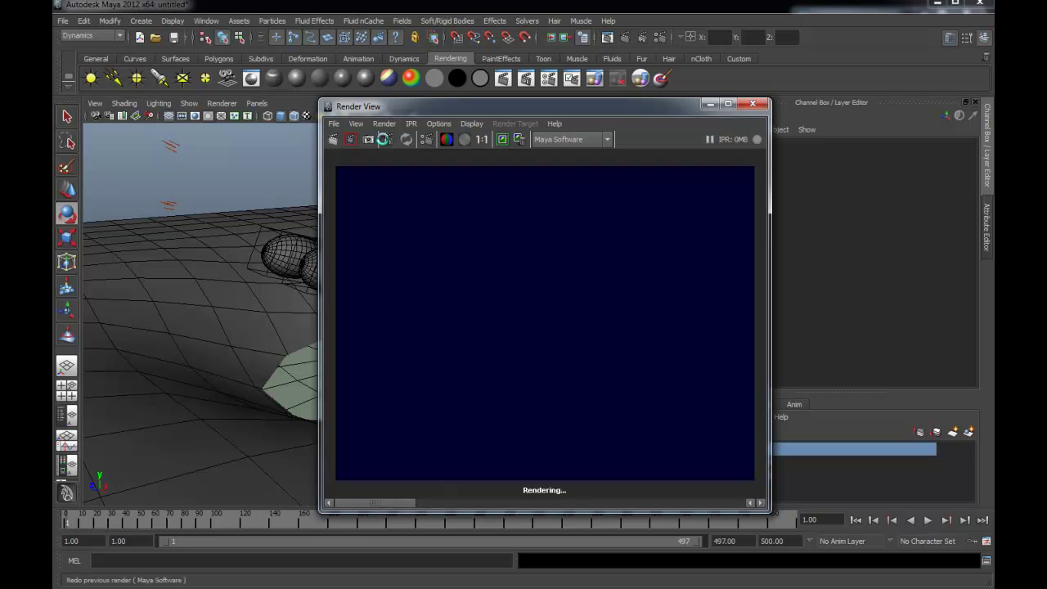